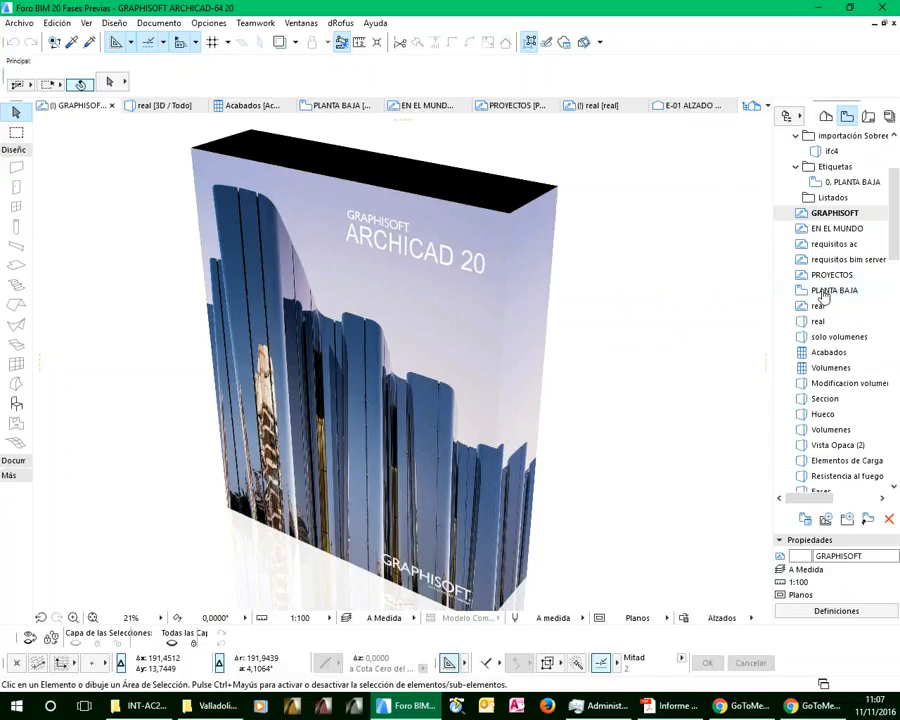
Look at the PLANTA BAJA floor plan, the real street photo and the real 3D view of the building
{"action": "left_click", "coordinate": [823, 292]}
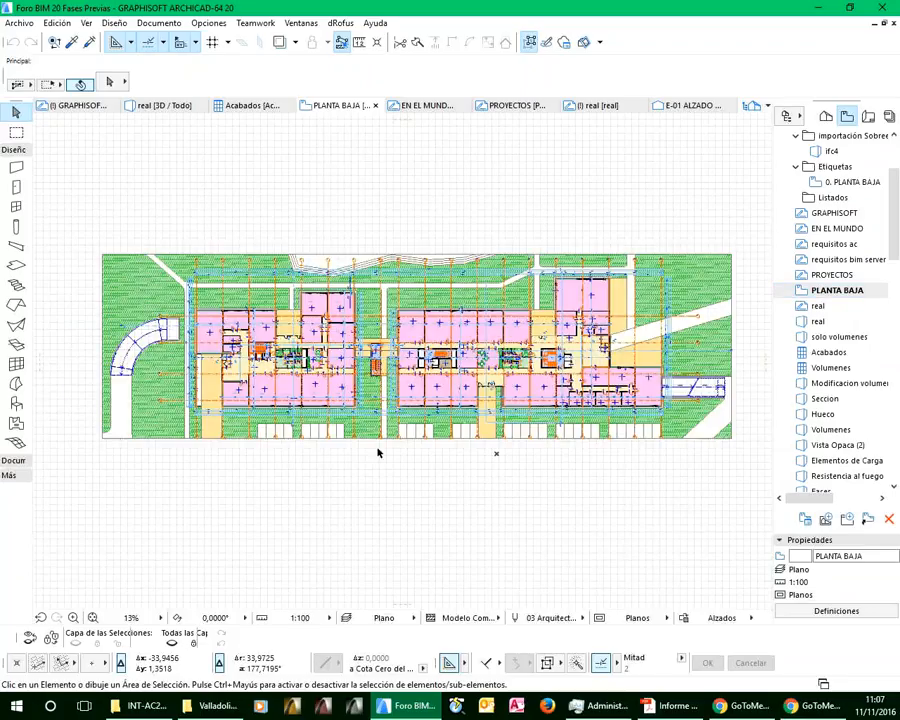
{"action": "left_click", "coordinate": [818, 307]}
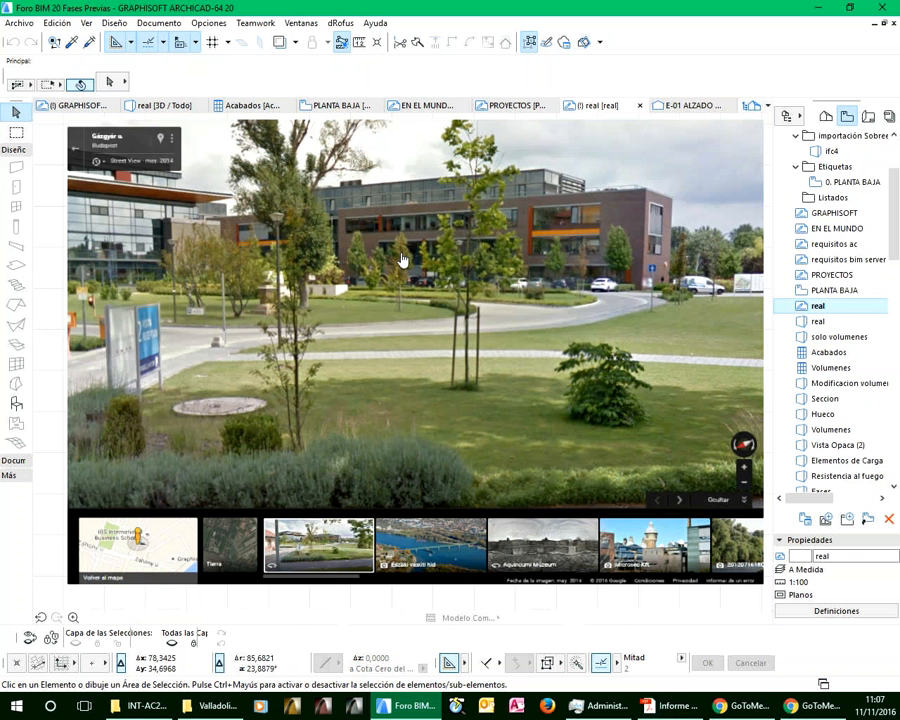
{"action": "double_click", "coordinate": [820, 322]}
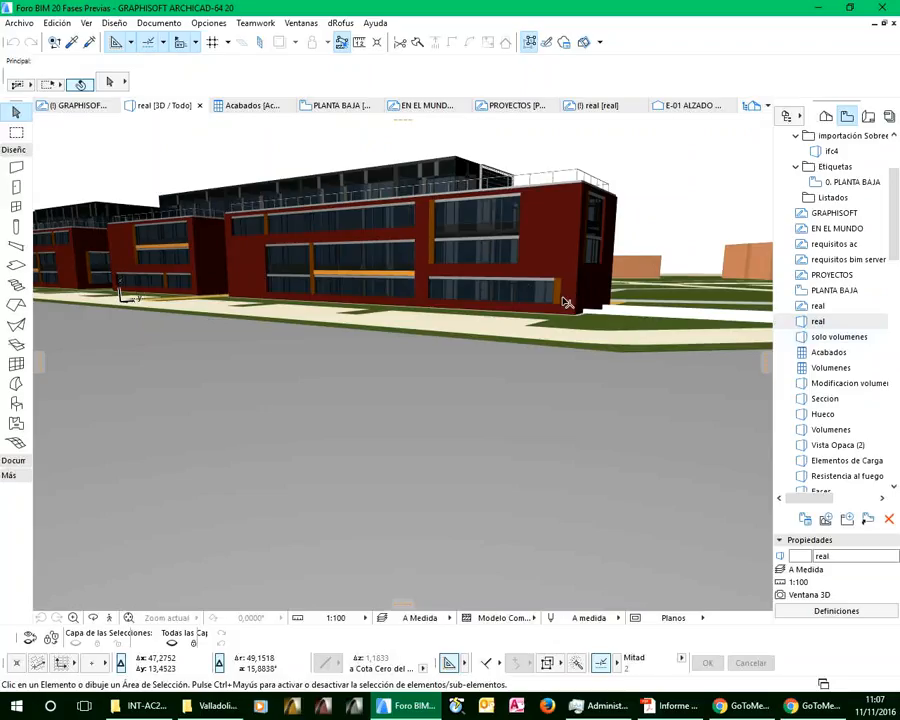
Open the solo volumenes view, select the office building's morph and show only that selection in 3D
{"action": "double_click", "coordinate": [831, 338]}
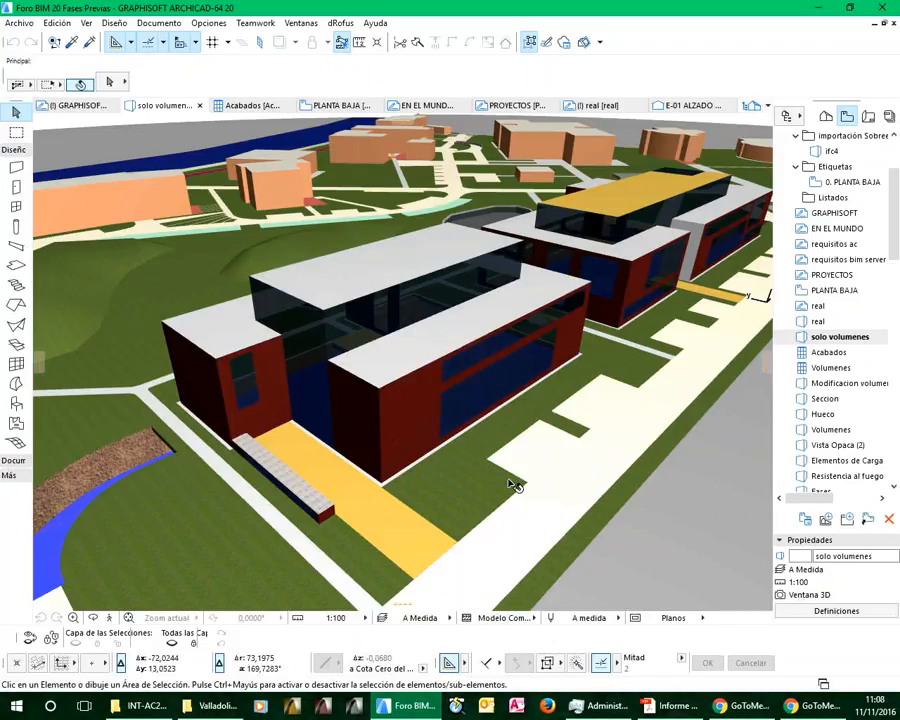
{"action": "left_click", "coordinate": [410, 410]}
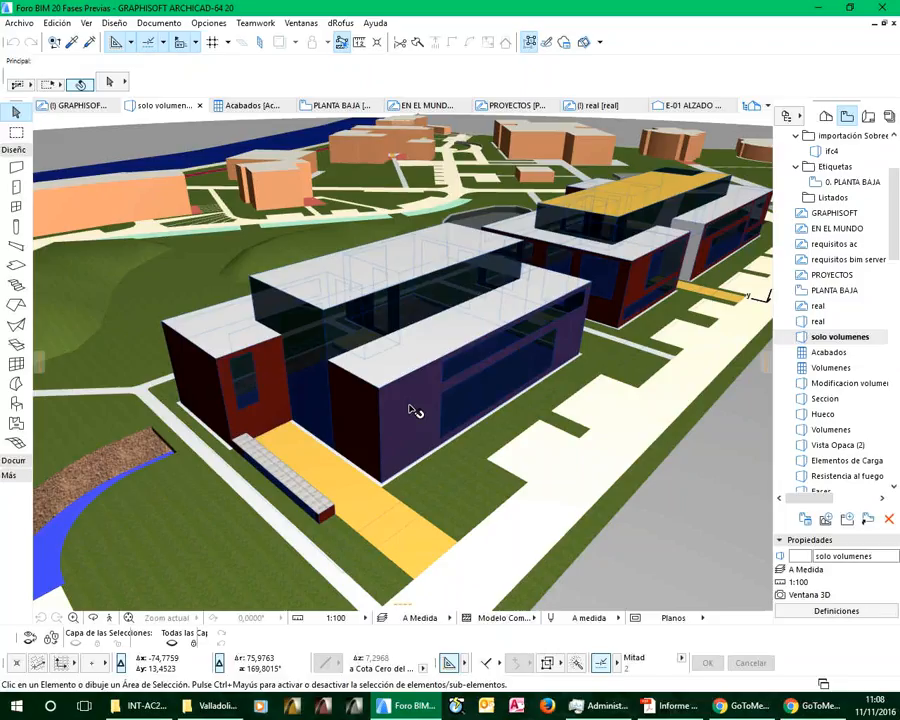
{"action": "key", "text": "ctrl+a"}
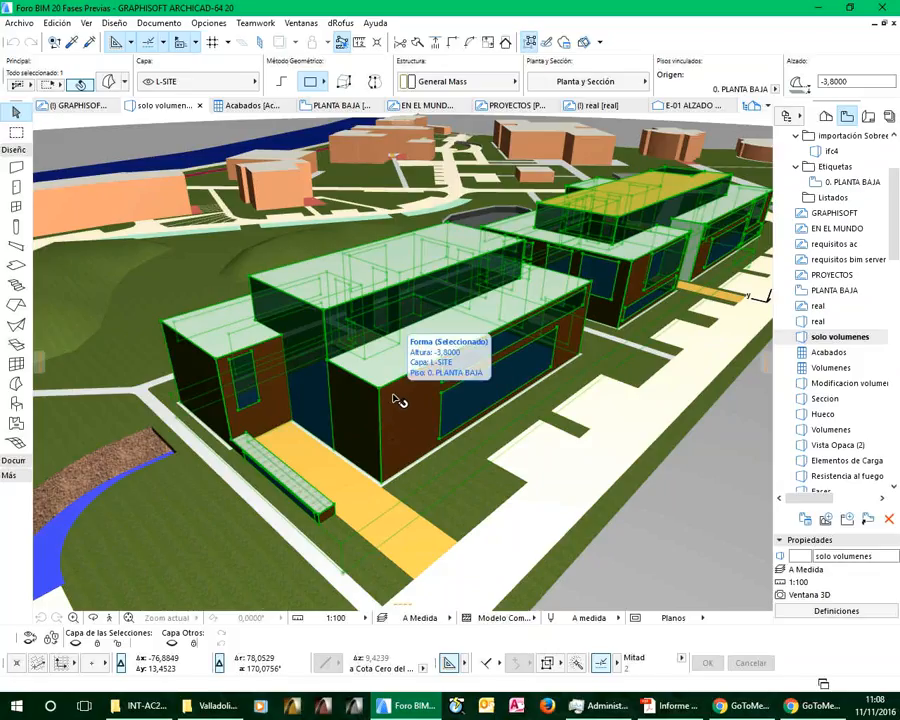
{"action": "right_click", "coordinate": [398, 399]}
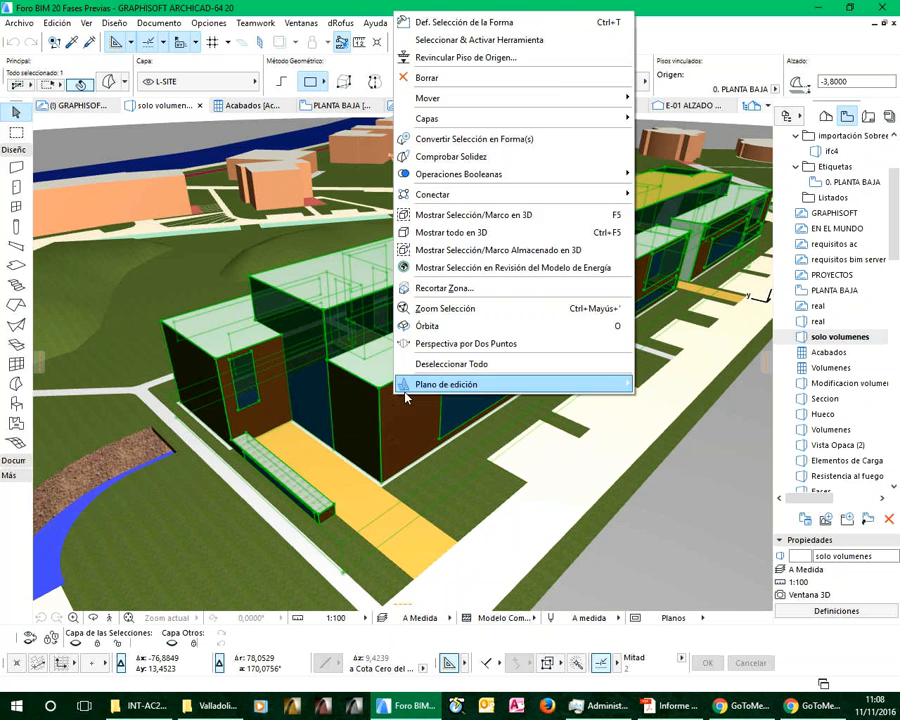
{"action": "left_click", "coordinate": [482, 220]}
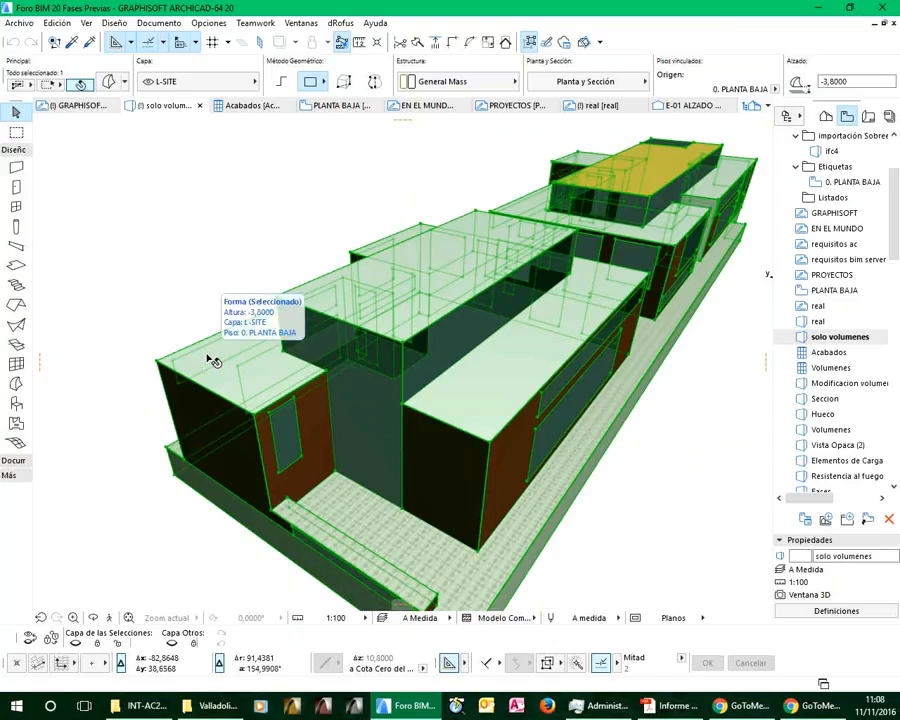
Add a small rectangle to the morph on the roof of the low front block
{"action": "left_click", "coordinate": [212, 361]}
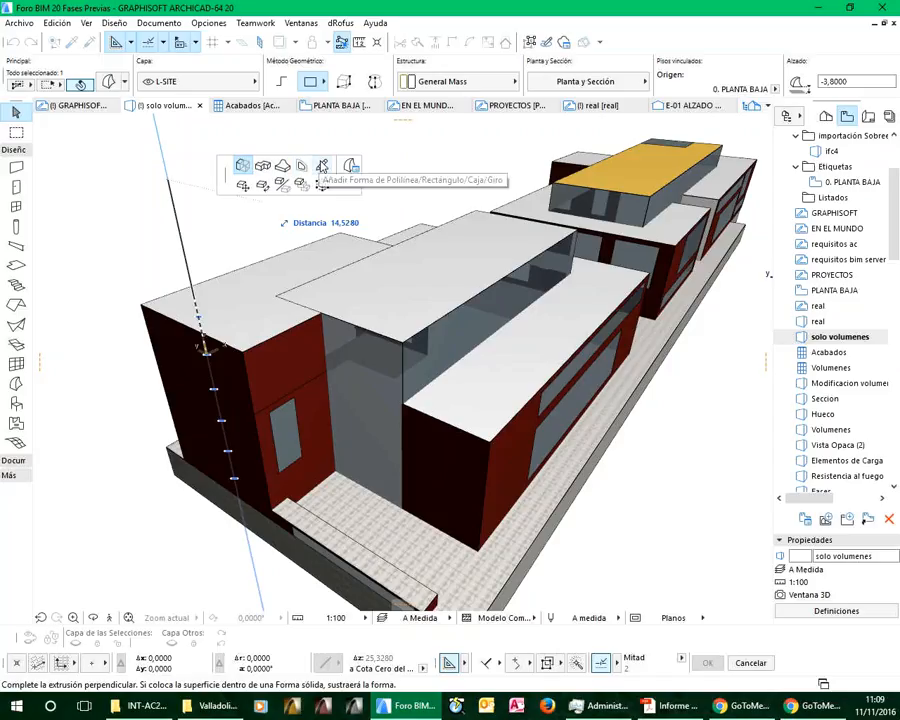
{"action": "left_click", "coordinate": [321, 165]}
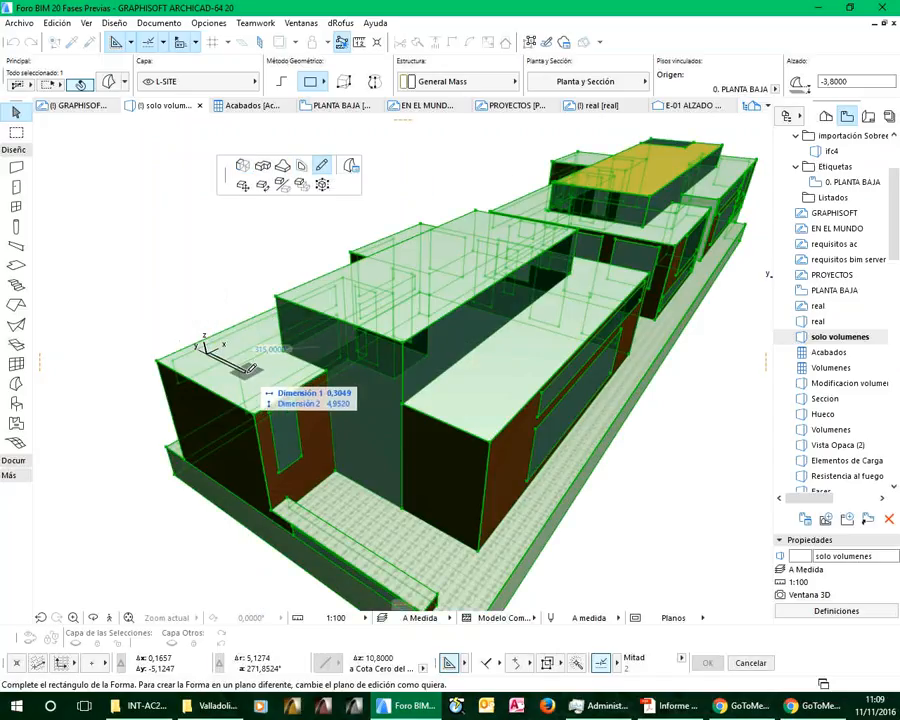
{"action": "left_click", "coordinate": [262, 350]}
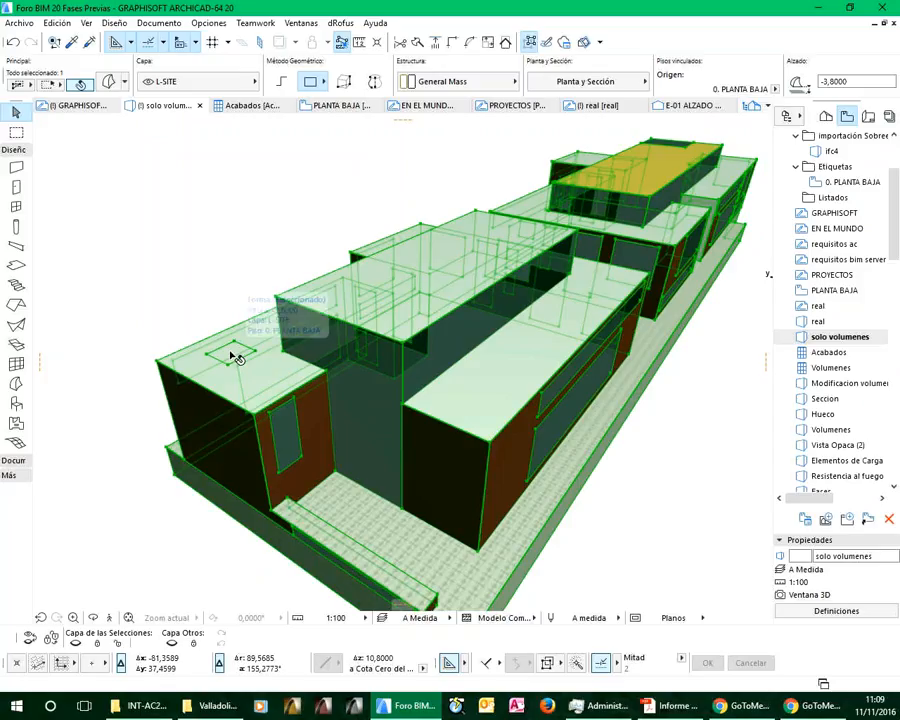
Tube-extrude the roof rectangle upward and then horizontally toward the rear block to form an angled volume
{"action": "left_click", "coordinate": [234, 356]}
{"action": "left_click", "coordinate": [314, 423]}
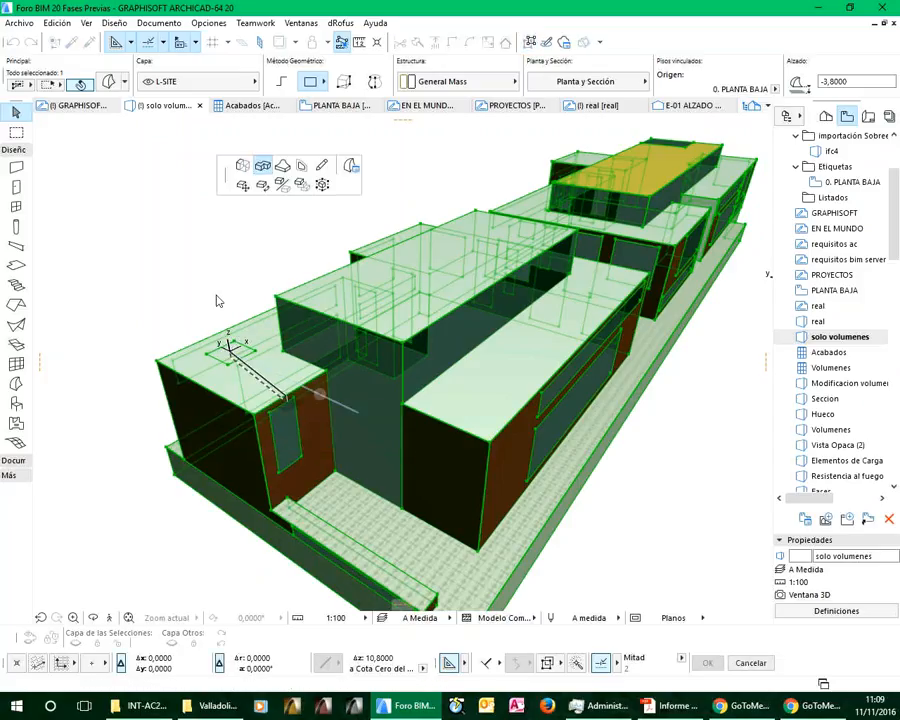
{"action": "left_click", "coordinate": [228, 262]}
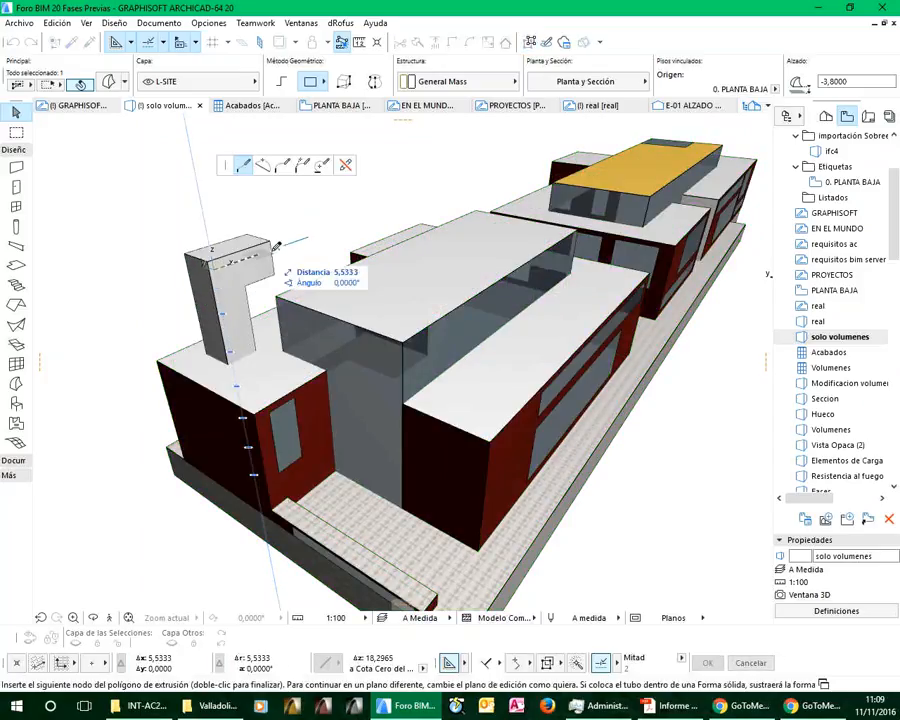
{"action": "mouse_move", "coordinate": [313, 270]}
{"action": "middle_mouse_down", "text": "shift"}
{"action": "mouse_move", "coordinate": [269, 280]}
{"action": "mouse_move", "coordinate": [314, 272]}
{"action": "middle_mouse_up", "text": "shift"}
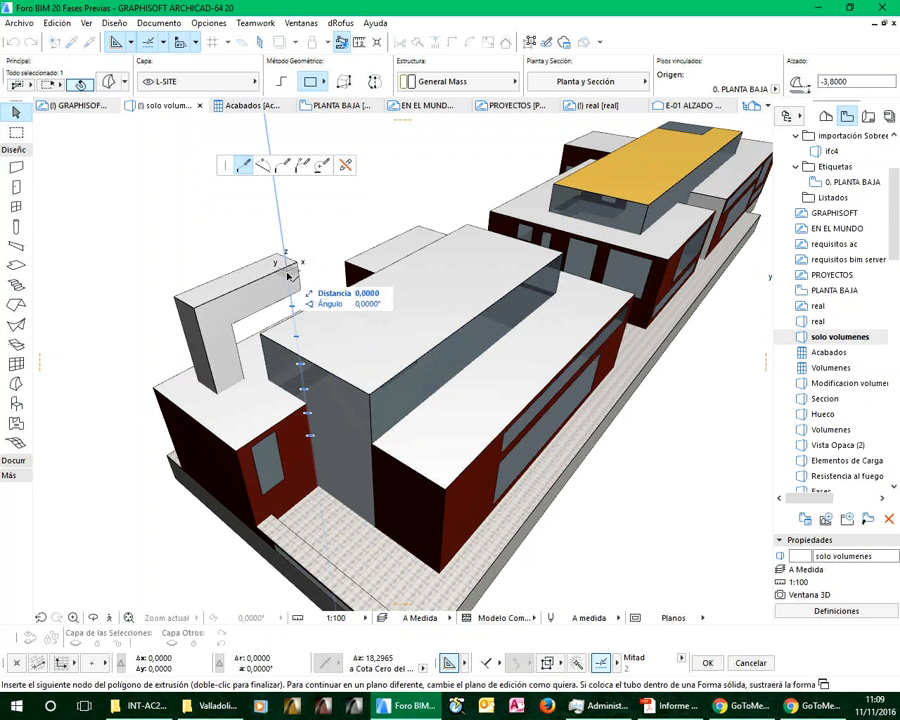
{"action": "double_click", "coordinate": [288, 275]}
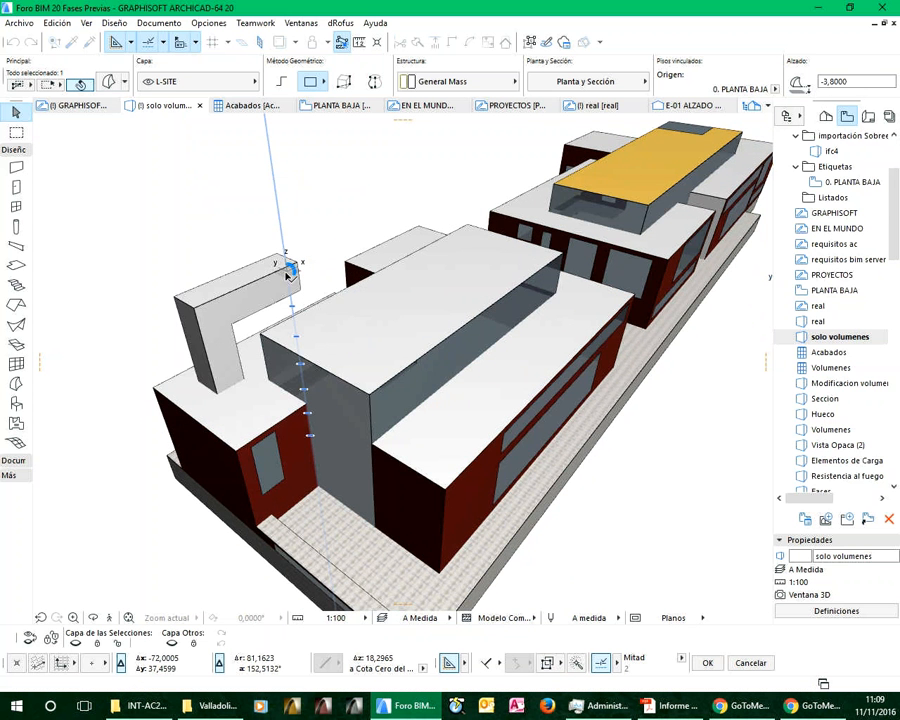
{"action": "middle_click_drag", "start_coordinate": [271, 237], "coordinate": [317, 231], "text": "shift"}
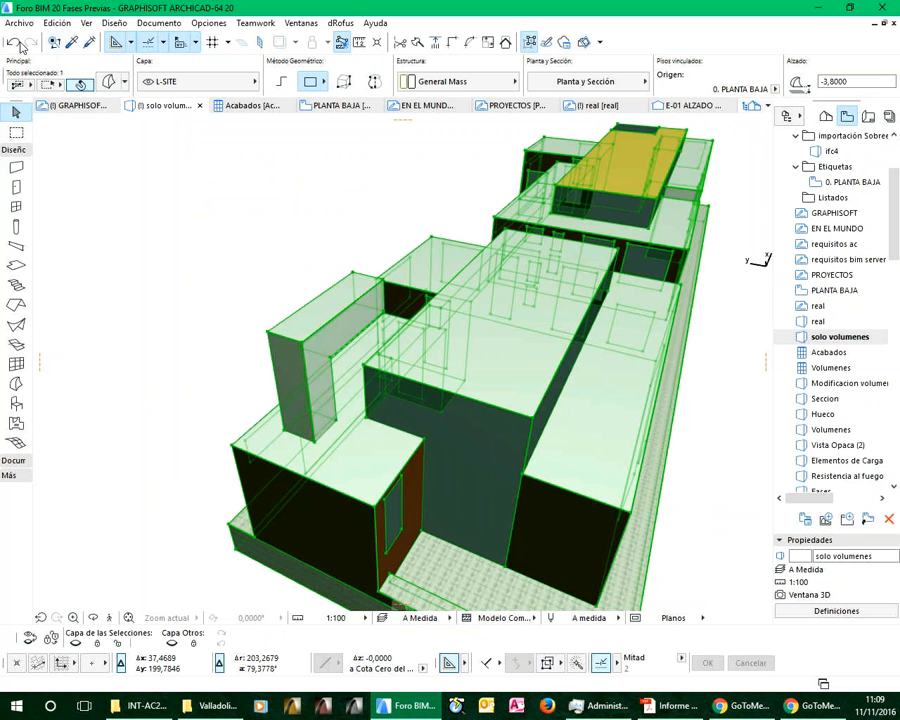
Undo the tube extrusion and the roof rectangle, and deselect the building morph
{"action": "left_click", "coordinate": [13, 43]}
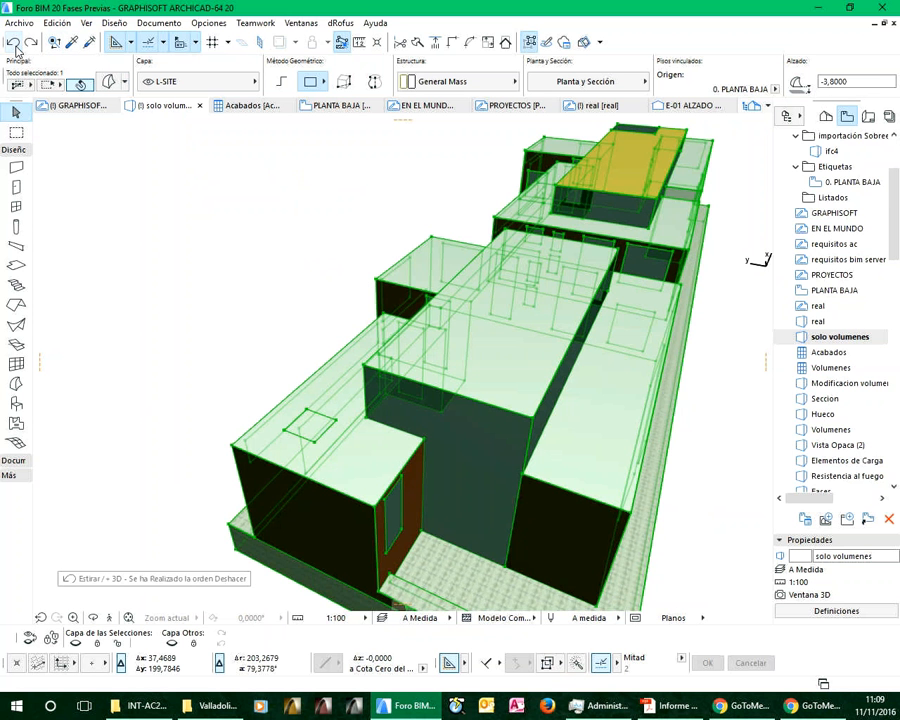
{"action": "mouse_move", "coordinate": [335, 345]}
{"action": "middle_mouse_down", "text": "shift"}
{"action": "mouse_move", "coordinate": [457, 414]}
{"action": "mouse_move", "coordinate": [452, 424]}
{"action": "mouse_move", "coordinate": [397, 435]}
{"action": "middle_mouse_up", "text": "shift"}
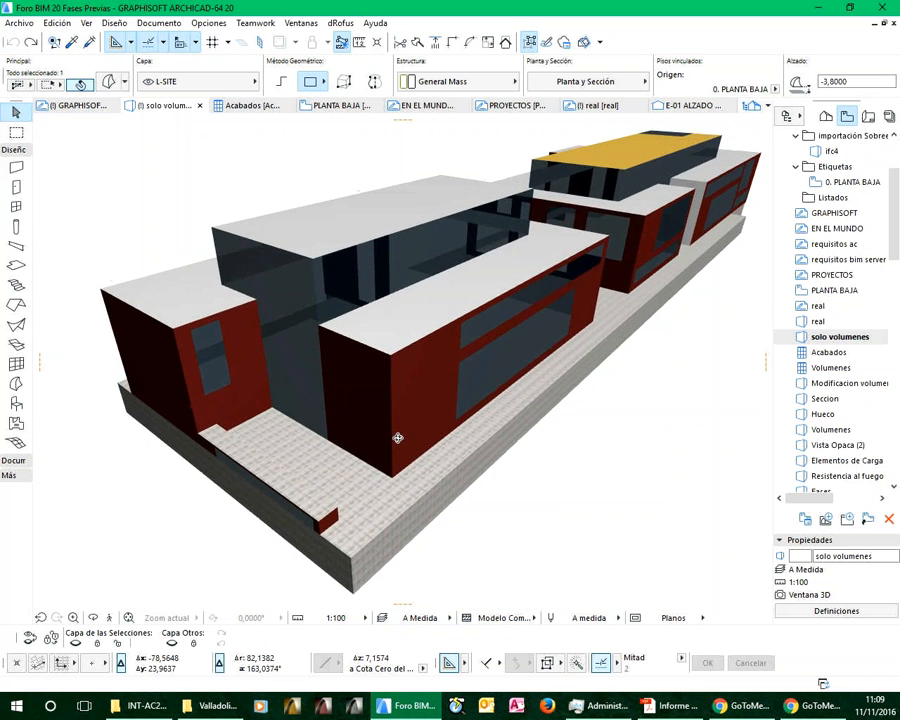
{"action": "left_click", "coordinate": [670, 393]}
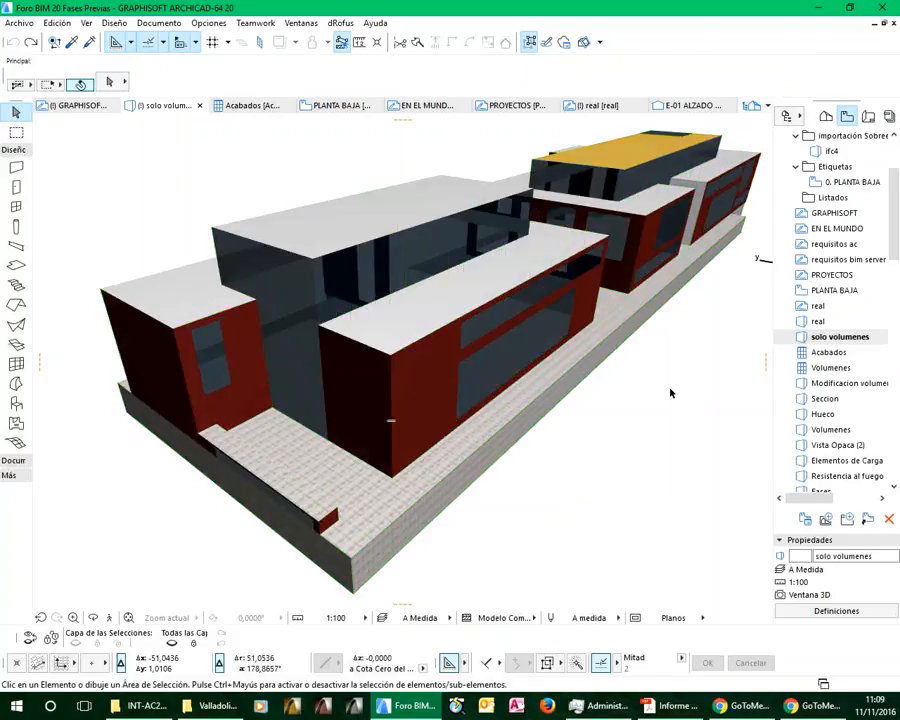
Open the Acabados schedule and examine the criteria and fields in its scheme settings
{"action": "left_click", "coordinate": [830, 353]}
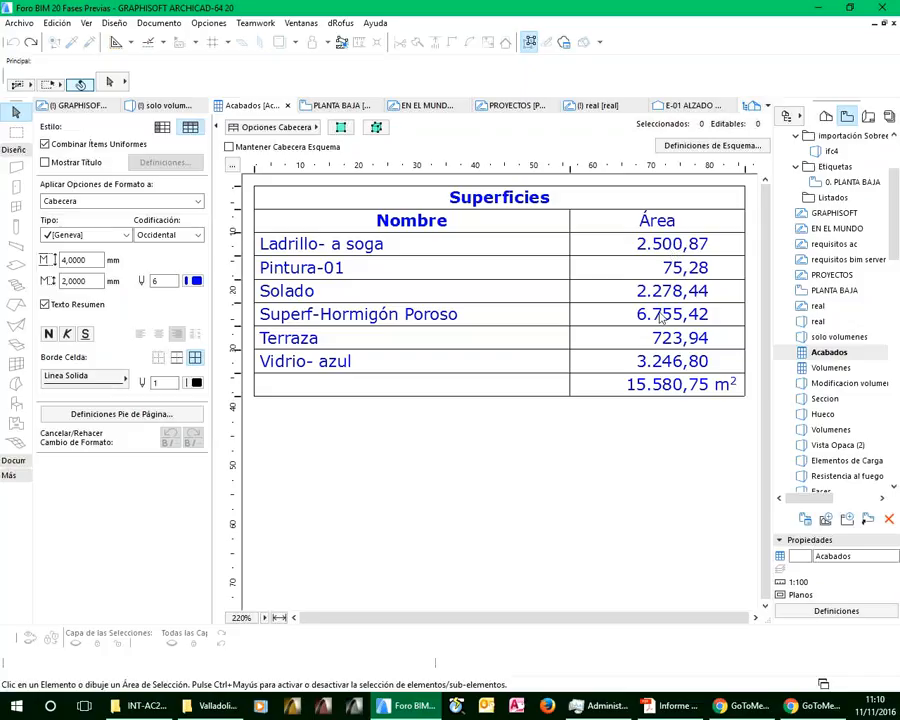
{"action": "left_click", "coordinate": [690, 152]}
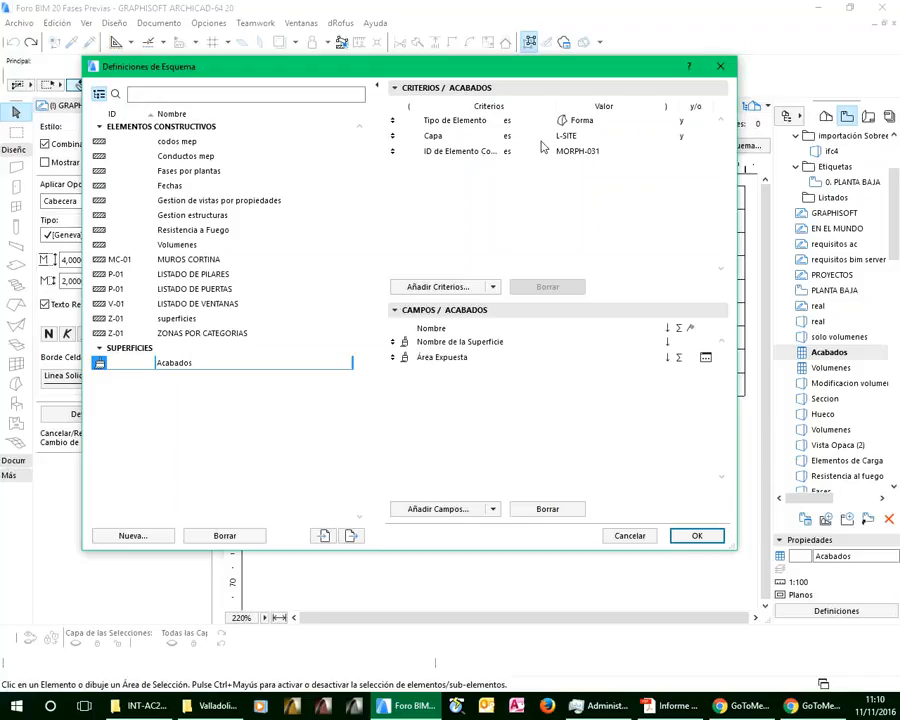
{"action": "left_click", "coordinate": [457, 344]}
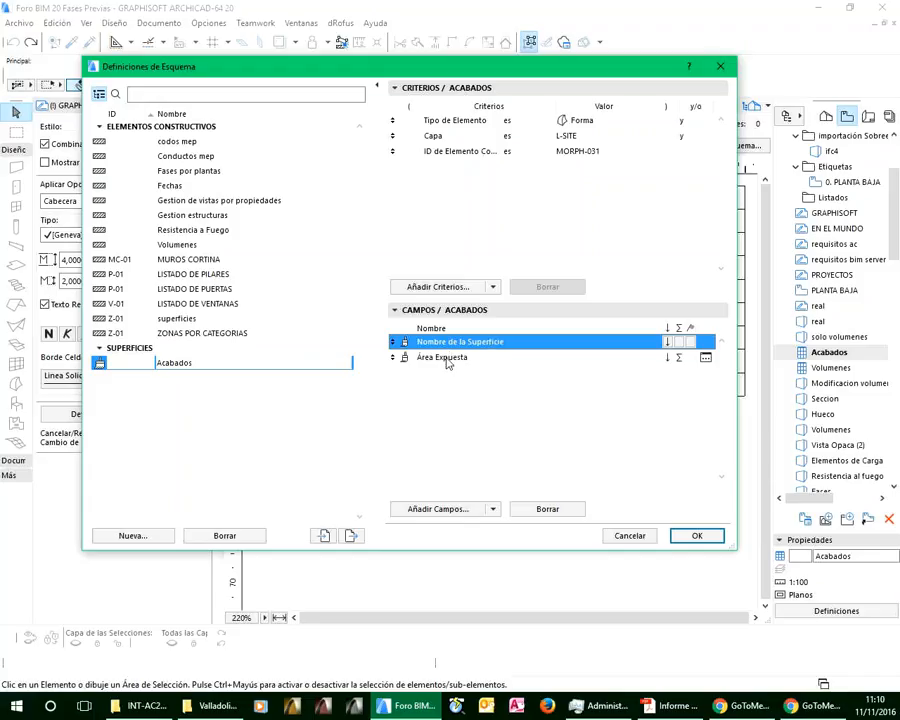
Browse the Forma fields available for the Acabados schedule and close the scheme settings without changes
{"action": "left_click", "coordinate": [446, 512]}
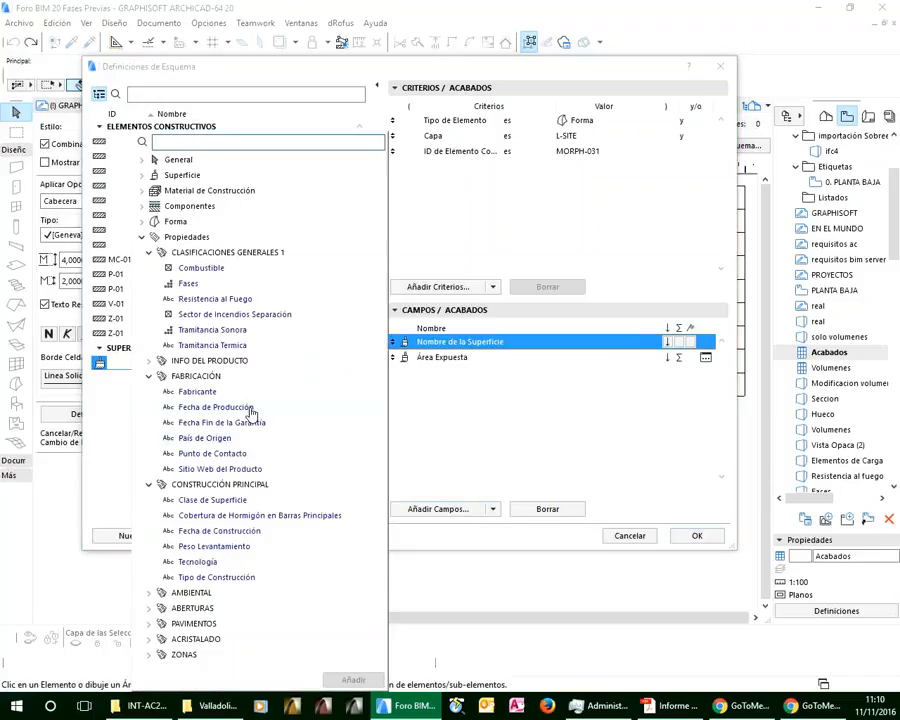
{"action": "left_click", "coordinate": [142, 240]}
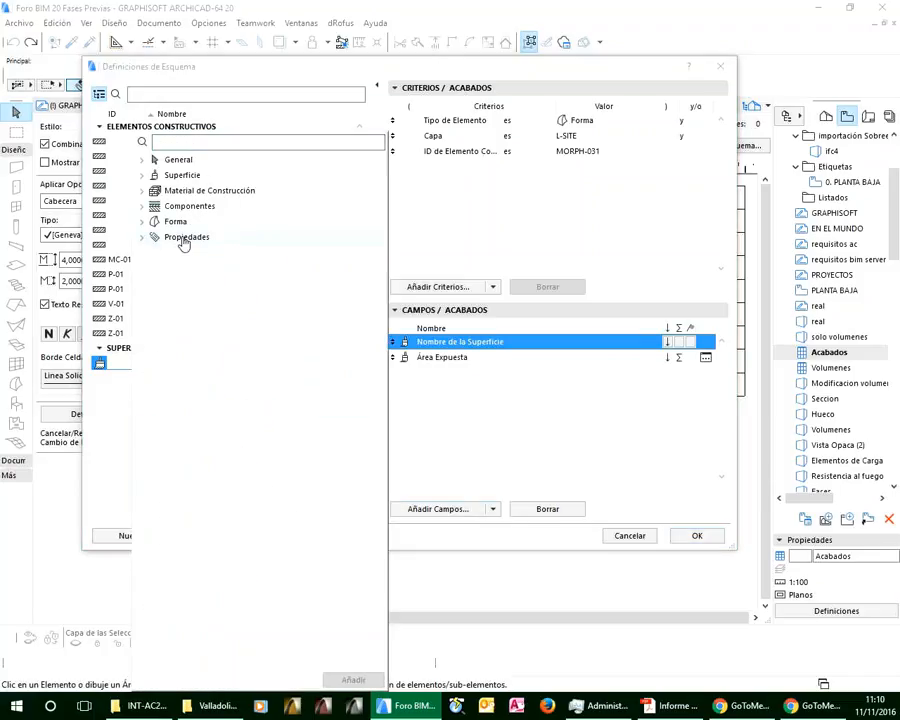
{"action": "left_click", "coordinate": [141, 222]}
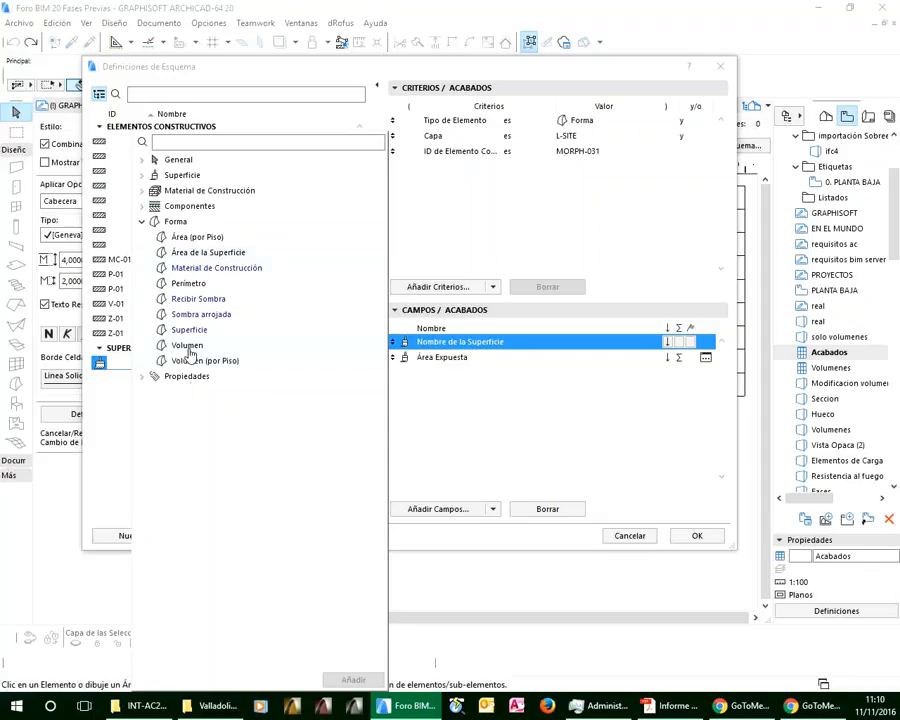
{"action": "left_click", "coordinate": [290, 70]}
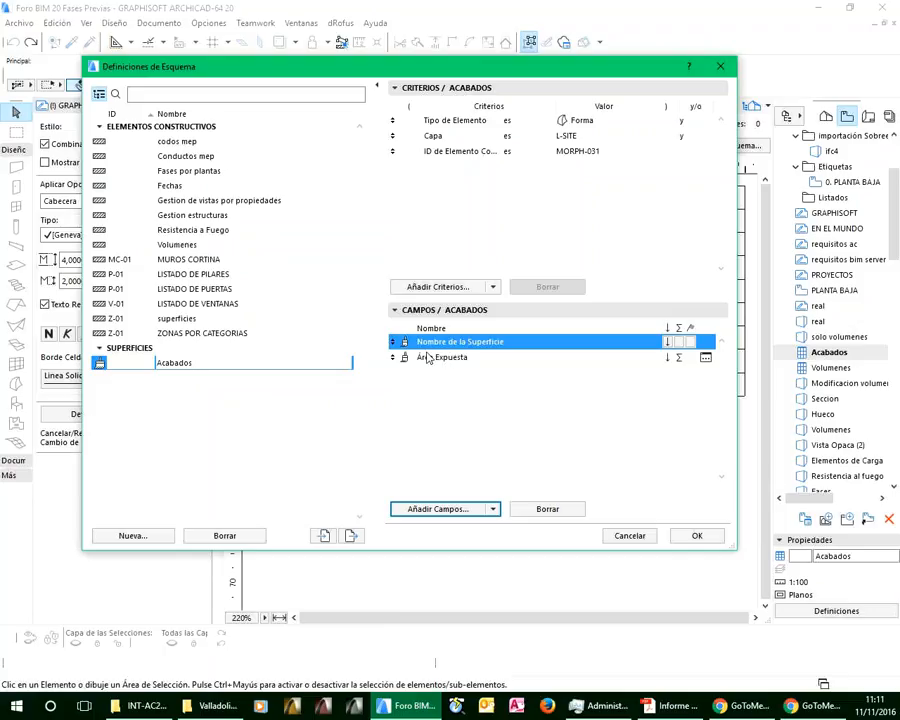
{"action": "left_click", "coordinate": [629, 536]}
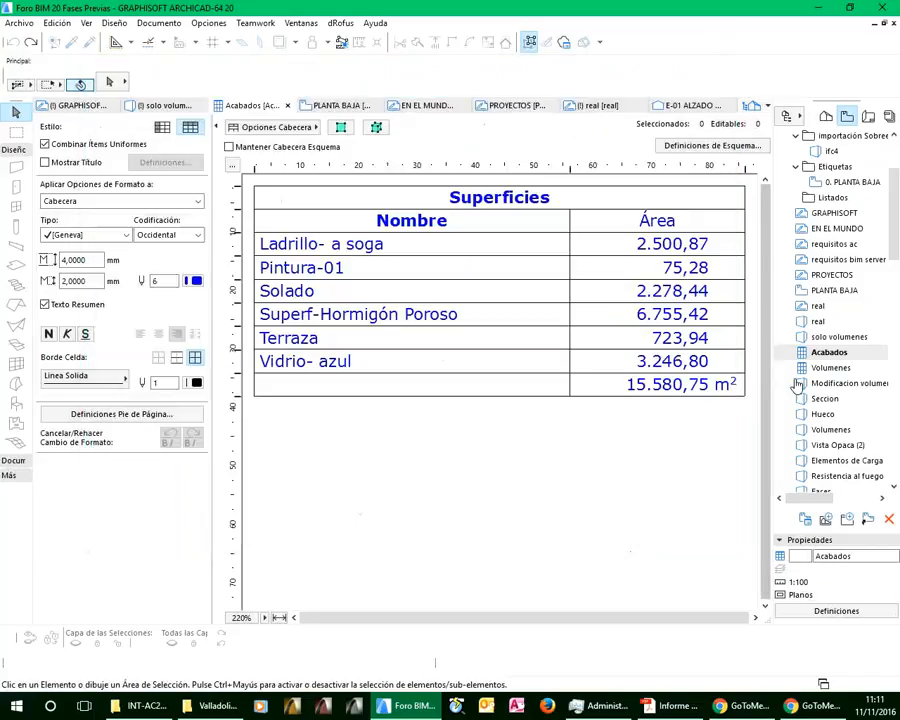
Open the Volumenes schedule and review its per-floor areas and volumes alongside the project's story levels and heights
{"action": "double_click", "coordinate": [826, 368]}
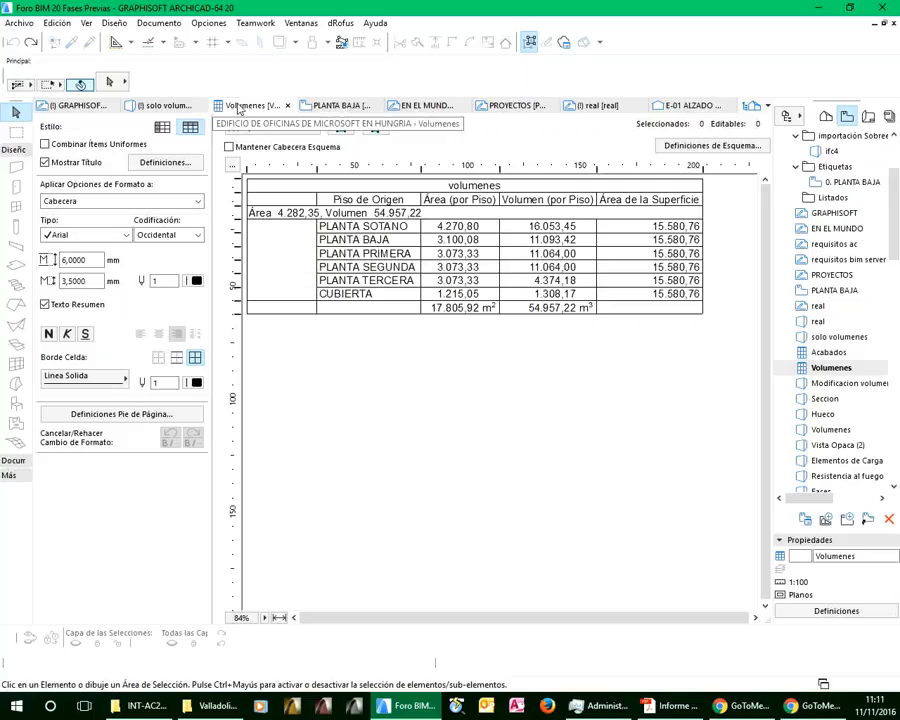
{"action": "right_click", "coordinate": [330, 109]}
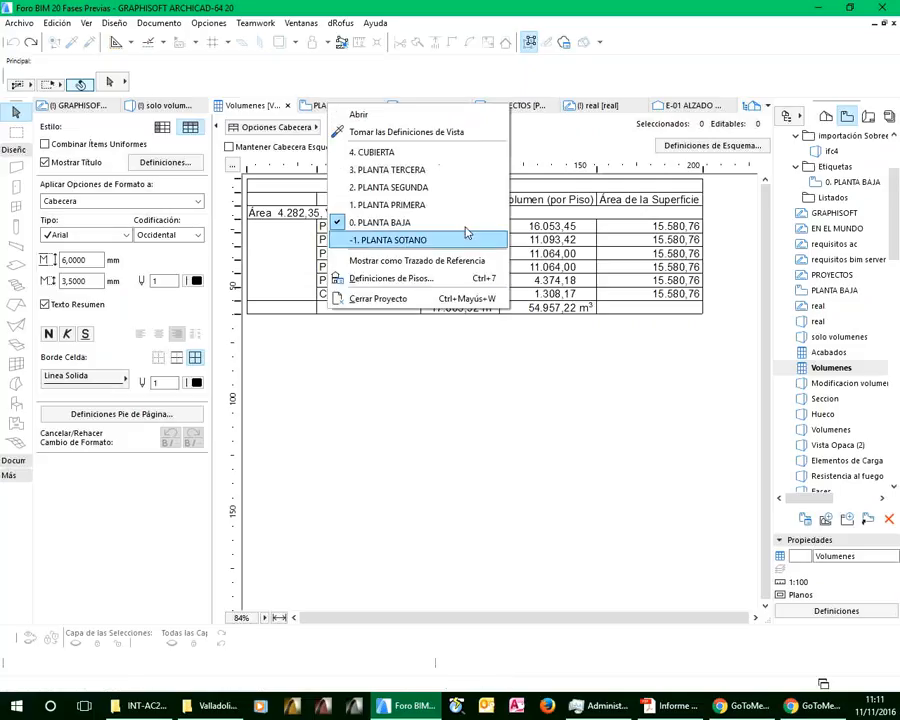
{"action": "left_click", "coordinate": [398, 283]}
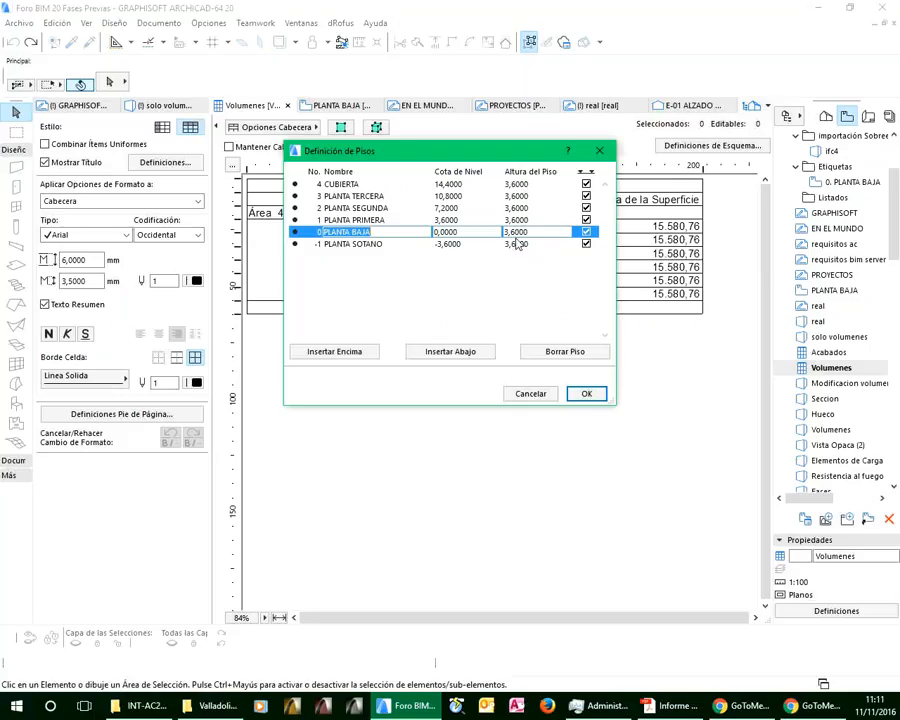
{"action": "left_click", "coordinate": [529, 393]}
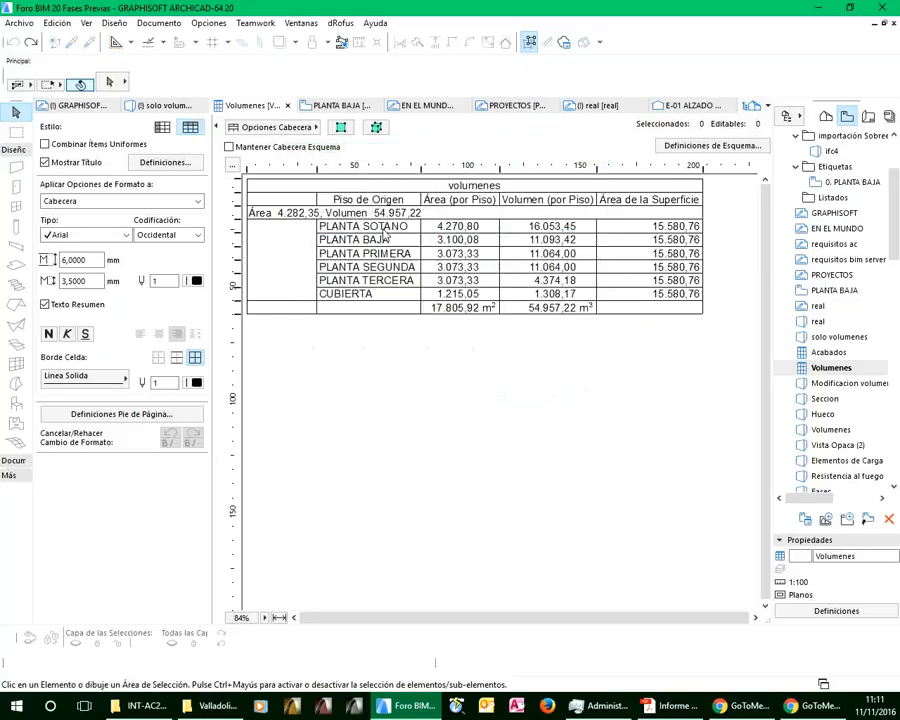
{"action": "left_click", "coordinate": [392, 235]}
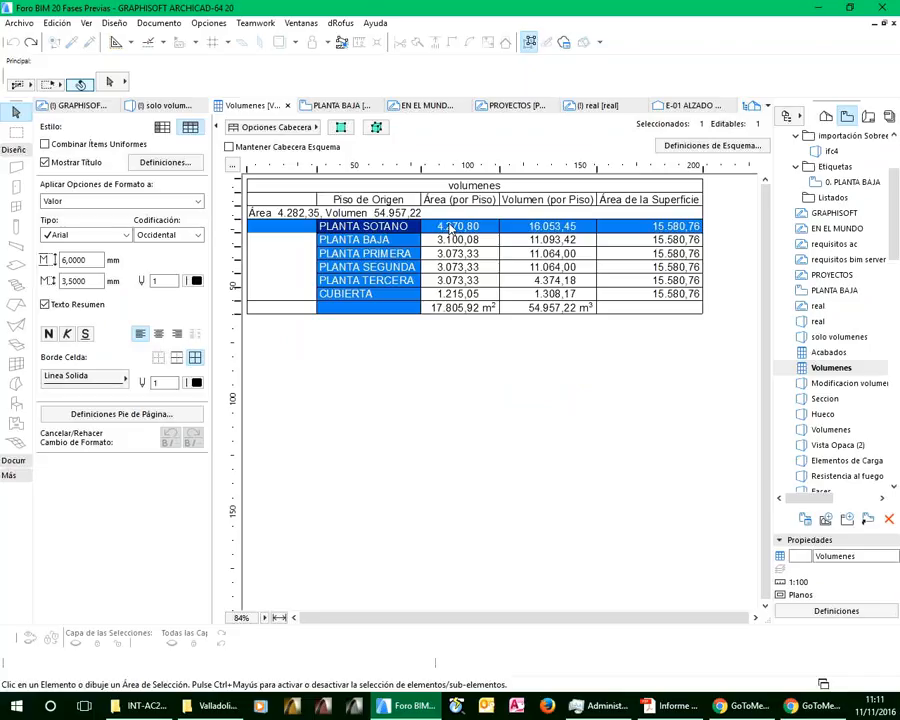
{"action": "left_click", "coordinate": [547, 230]}
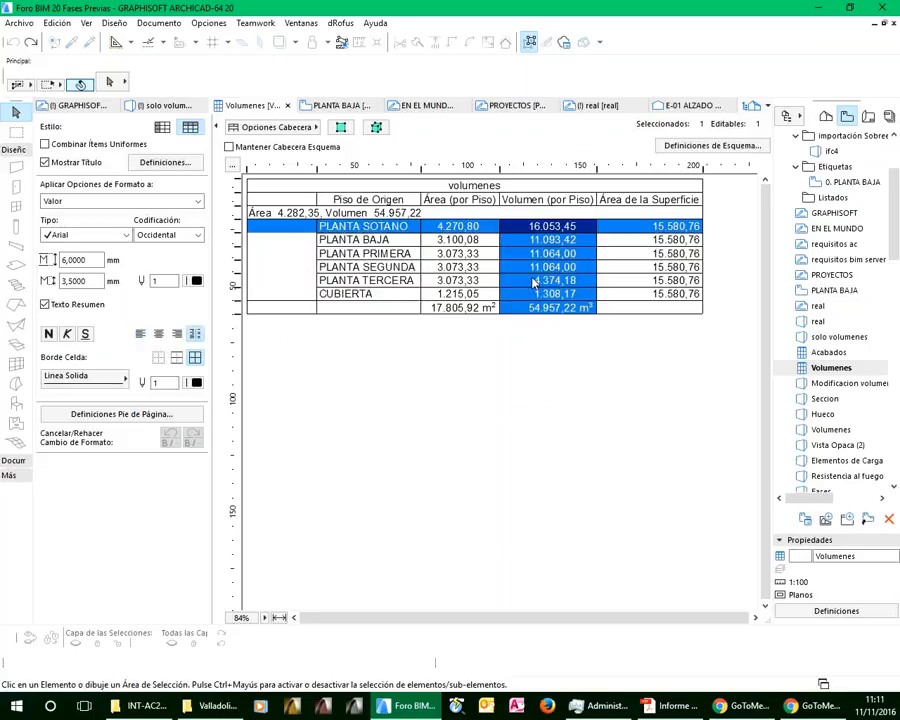
Open the Acabados schedule, open Volumenes in its own tab, and compare the surface areas in both schedules
{"action": "double_click", "coordinate": [826, 353]}
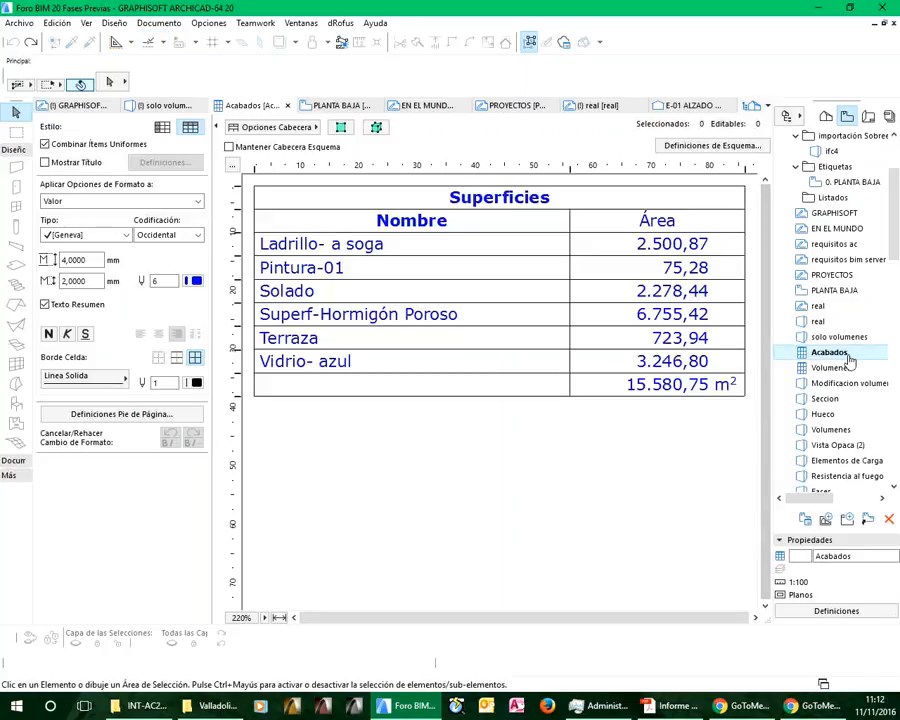
{"action": "right_click", "coordinate": [825, 370]}
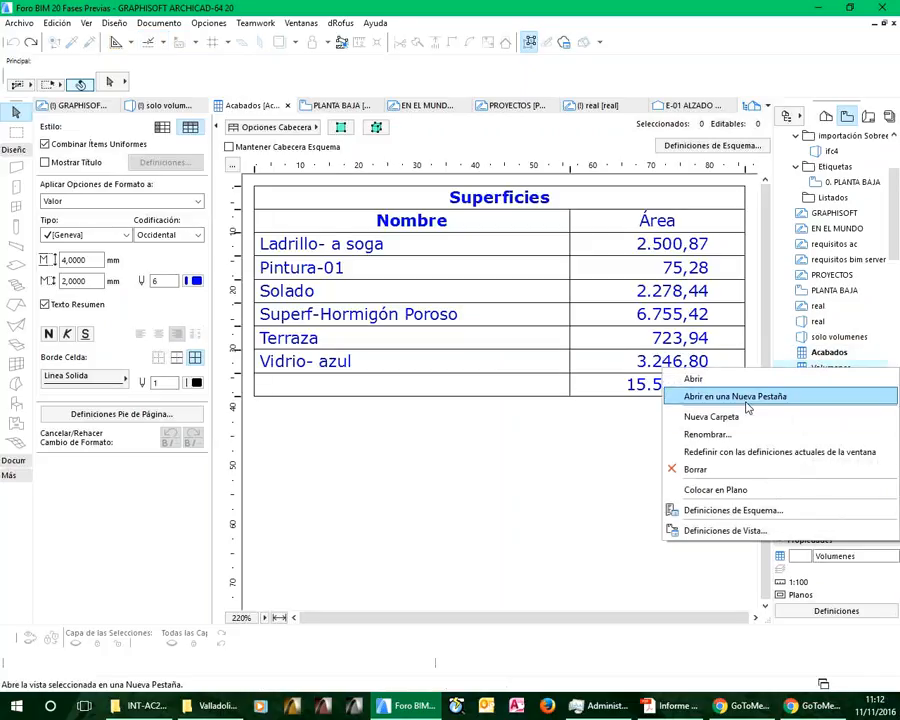
{"action": "left_click", "coordinate": [695, 397]}
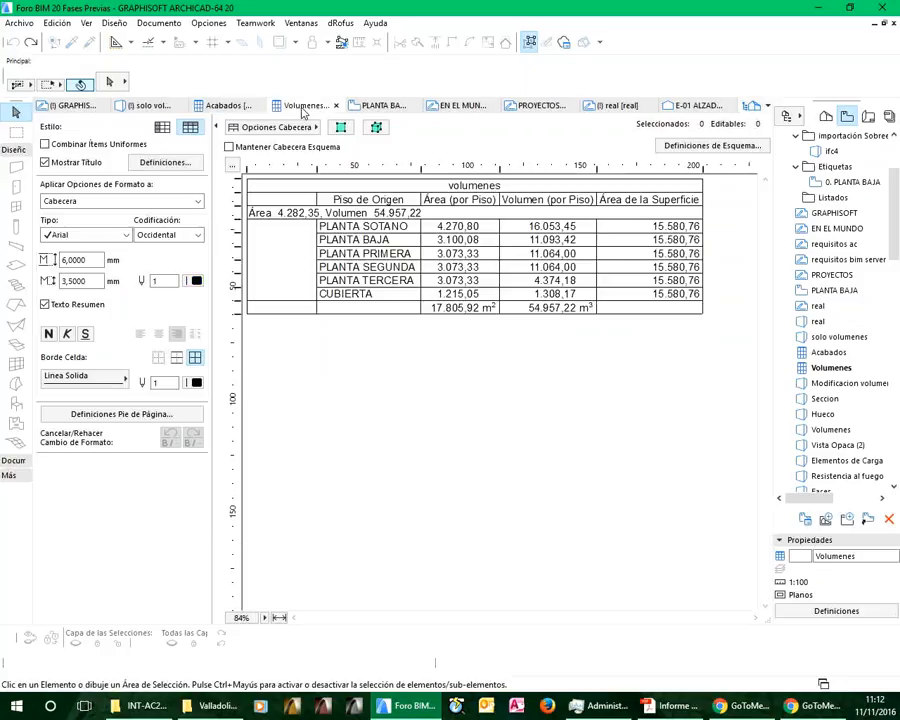
{"action": "left_click", "coordinate": [238, 106]}
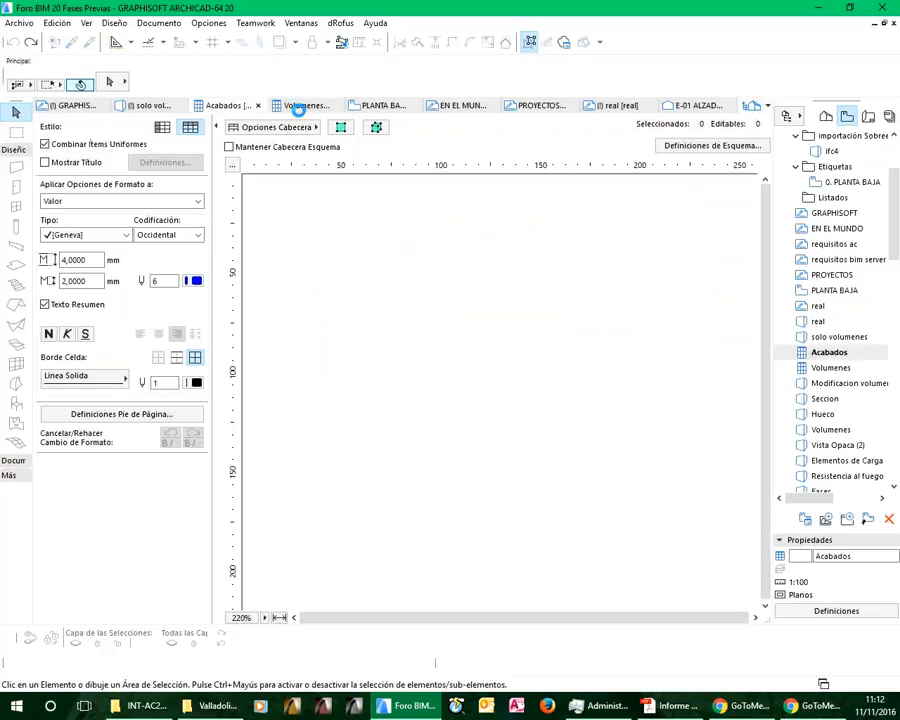
{"action": "left_click", "coordinate": [298, 107]}
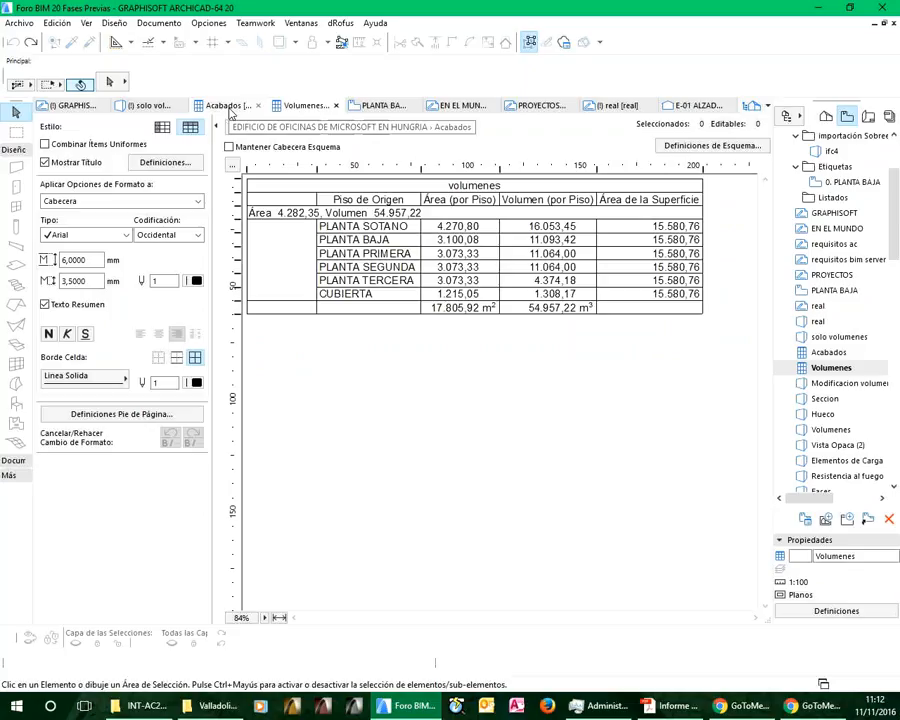
{"action": "left_click", "coordinate": [229, 108]}
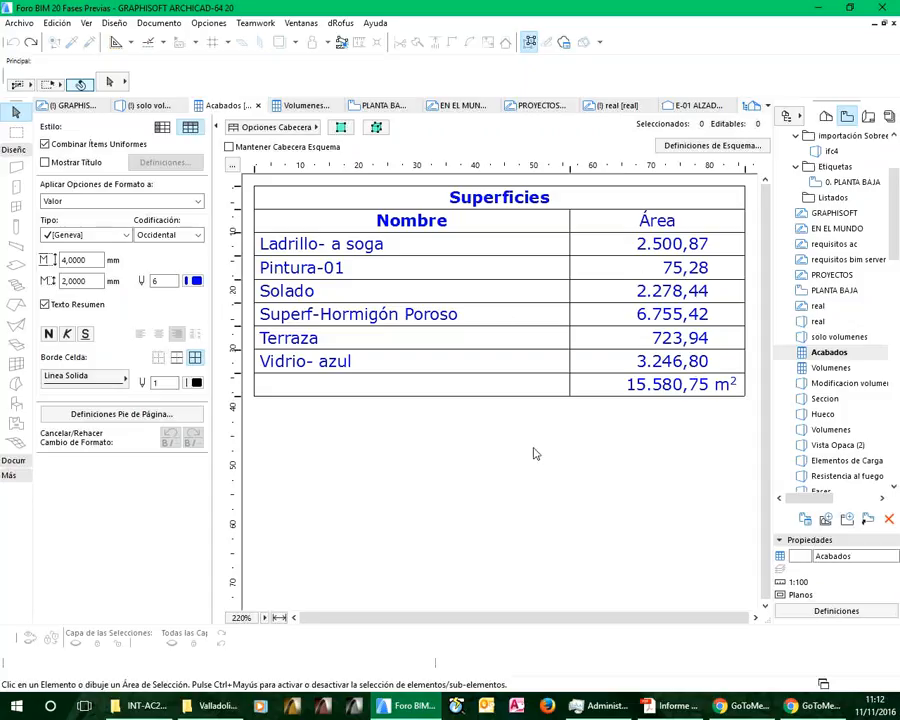
Open the Modificacion volumenes 3D view and extrude the underside of the building morph's base downward by 0.6 m
{"action": "double_click", "coordinate": [835, 383]}
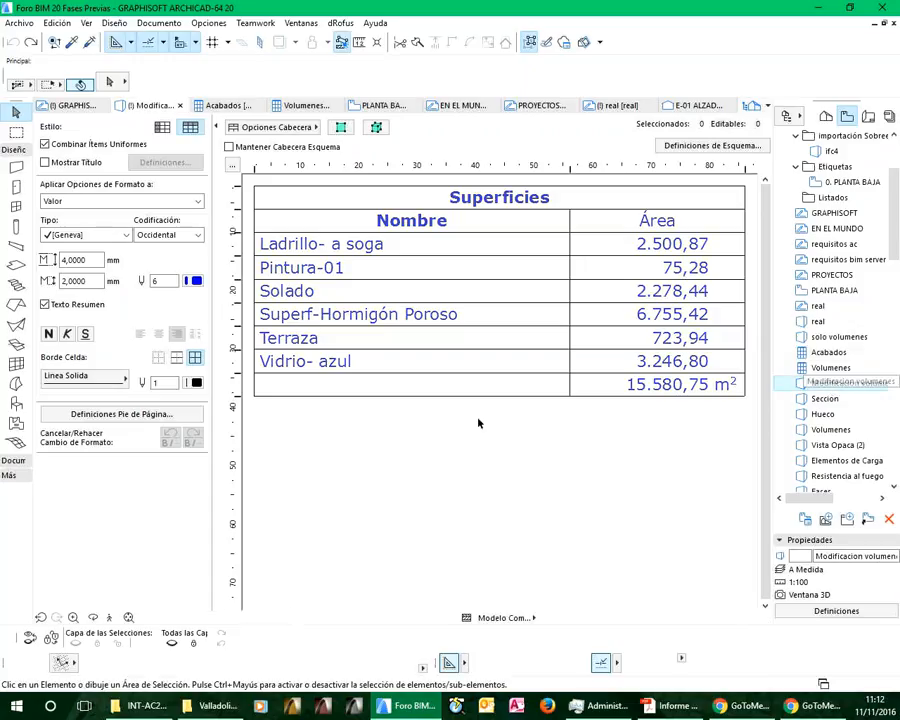
{"action": "scroll", "coordinate": [395, 432], "scroll_direction": "up", "scroll_amount": 4}
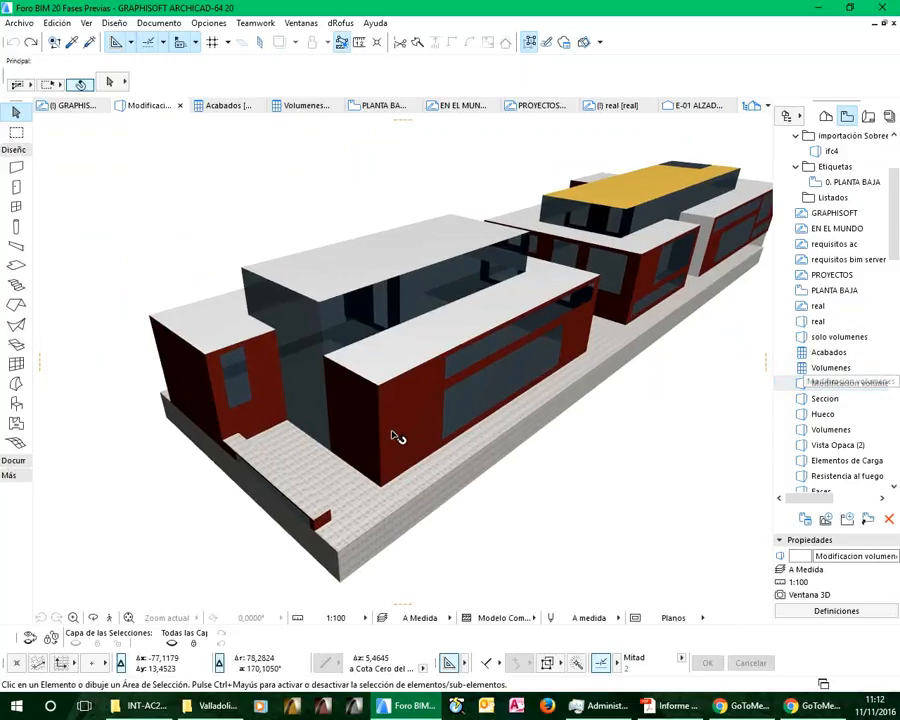
{"action": "scroll", "coordinate": [393, 438], "scroll_direction": "down", "scroll_amount": 3}
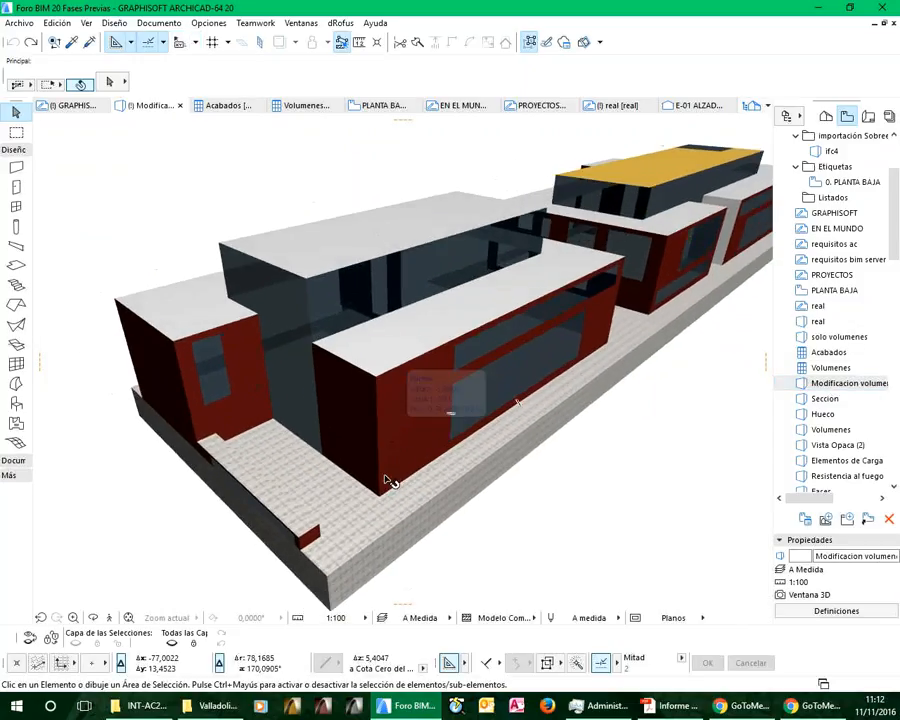
{"action": "scroll", "coordinate": [335, 492], "scroll_direction": "down", "scroll_amount": 2}
{"action": "middle_click_drag", "start_coordinate": [335, 492], "coordinate": [321, 406], "text": "shift"}
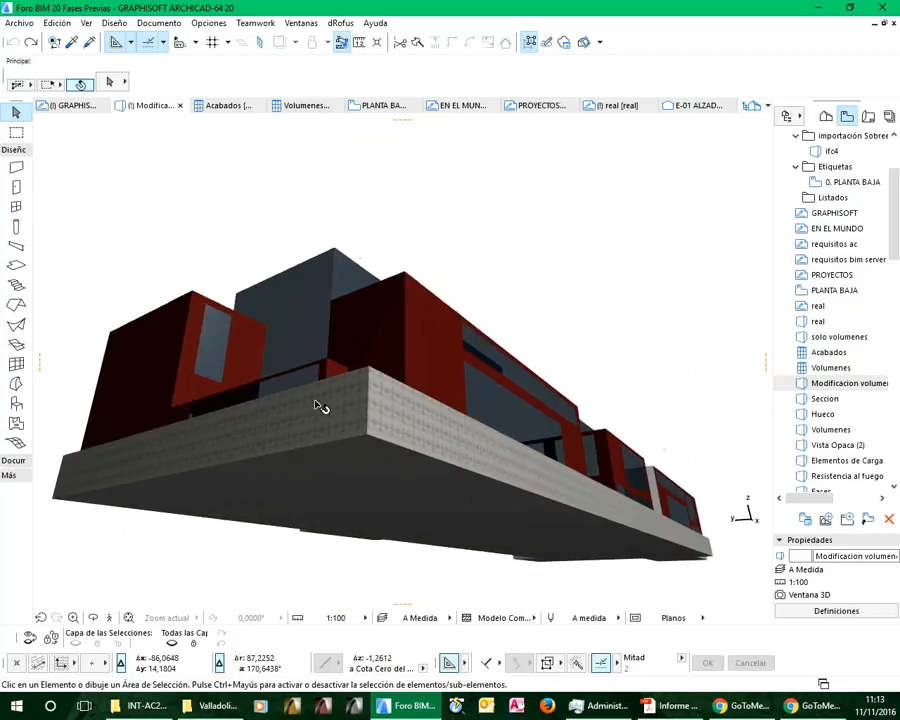
{"action": "left_click", "coordinate": [348, 468]}
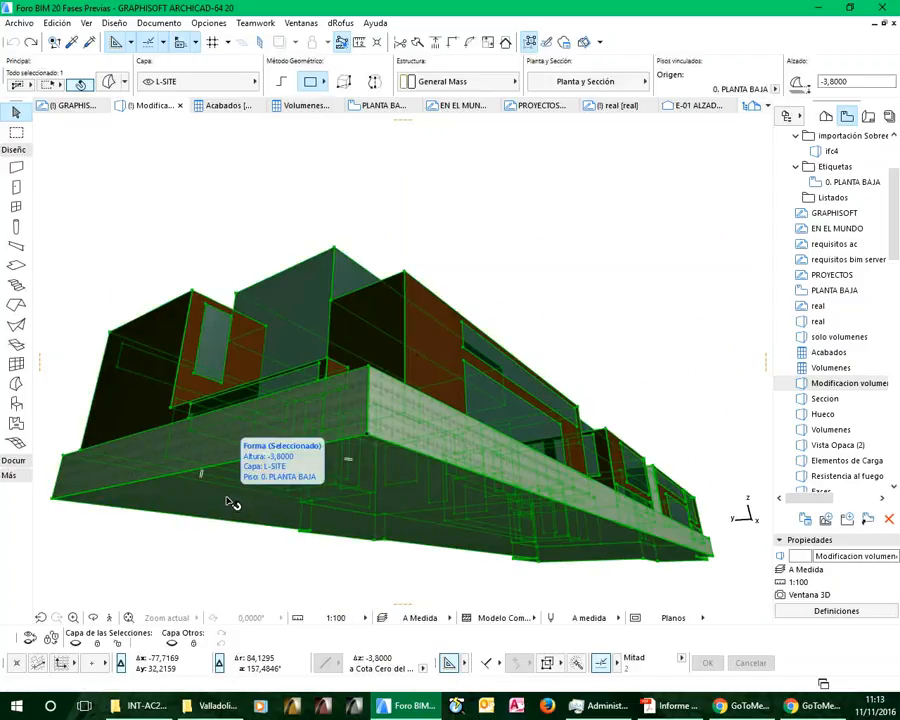
{"action": "left_click", "coordinate": [229, 503]}
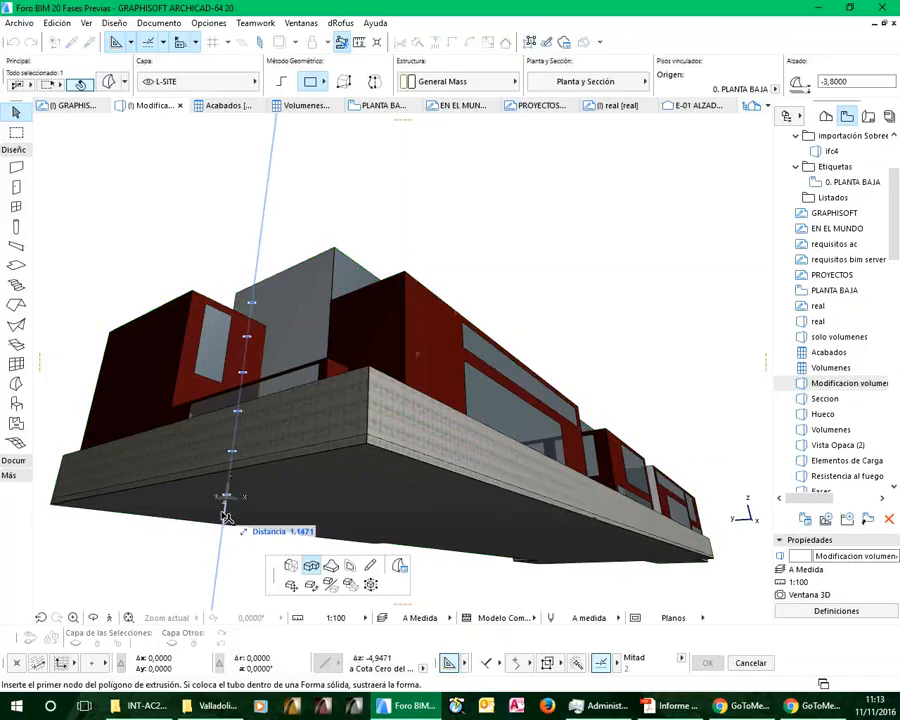
{"action": "left_click", "coordinate": [291, 567]}
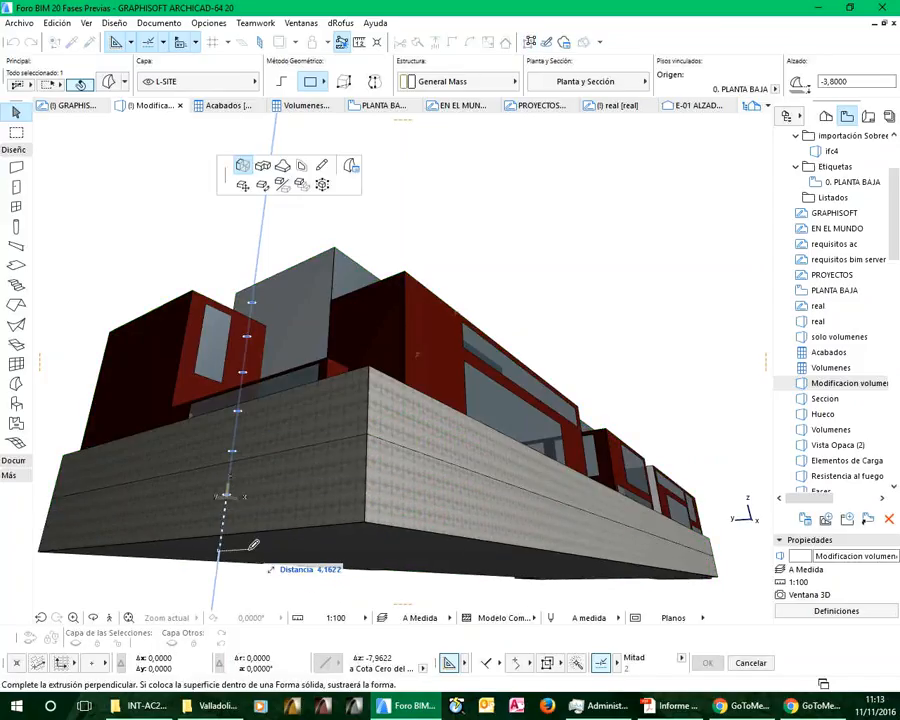
{"action": "type", "text": "6"}
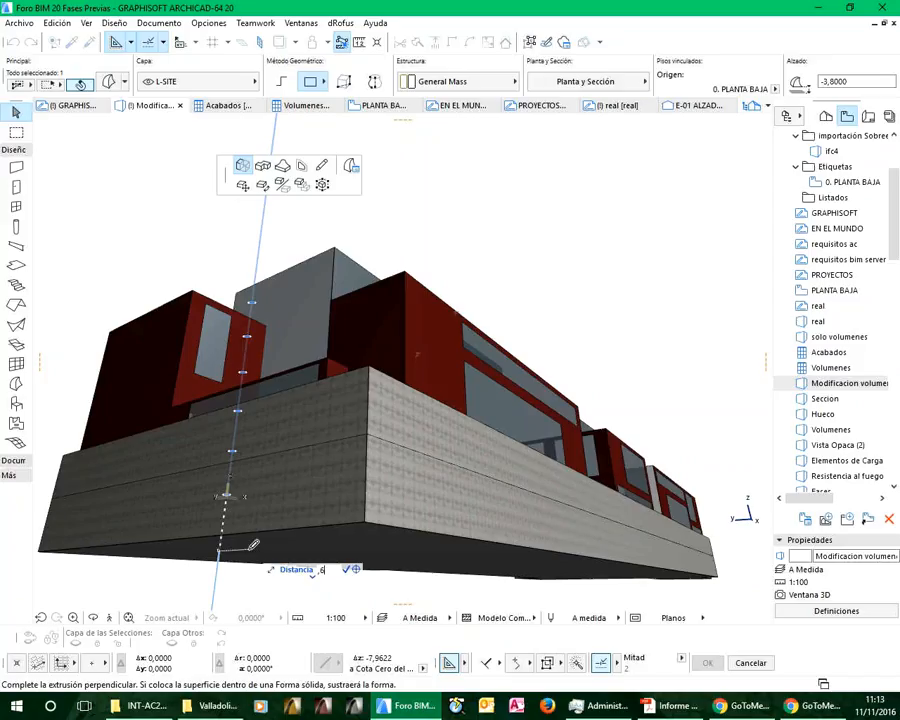
{"action": "key", "text": "Return"}
Push the projecting base face beneath the red corner volume back 5.85 m, aligning it with the adjoining base wall, and deselect the morph
{"action": "middle_click_drag", "start_coordinate": [405, 465], "coordinate": [504, 378], "text": "shift"}
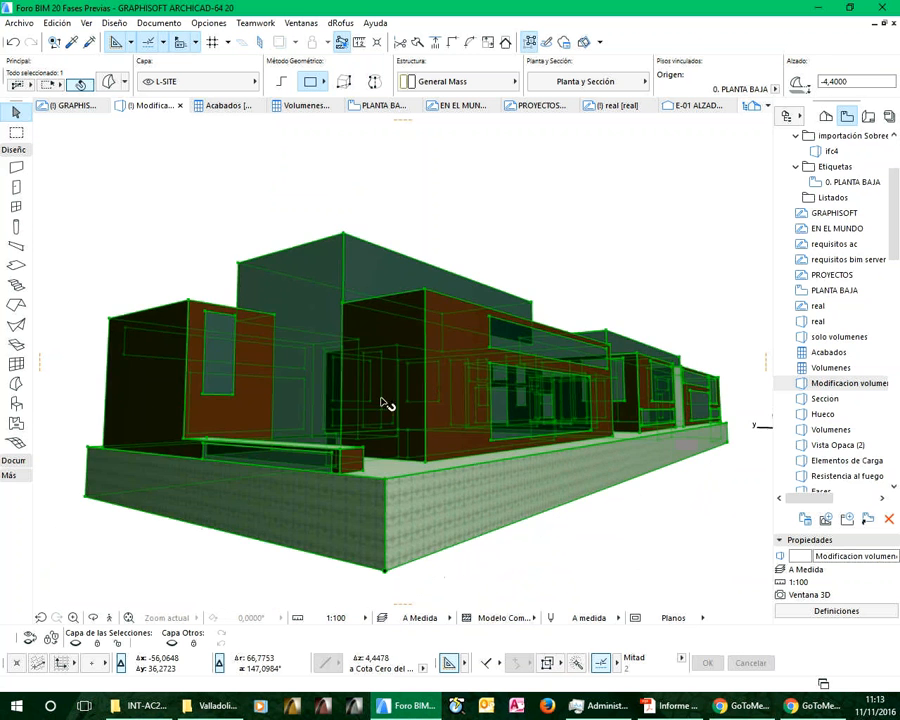
{"action": "middle_click_drag", "start_coordinate": [267, 466], "coordinate": [520, 508], "text": "shift"}
{"action": "left_click", "coordinate": [515, 508]}
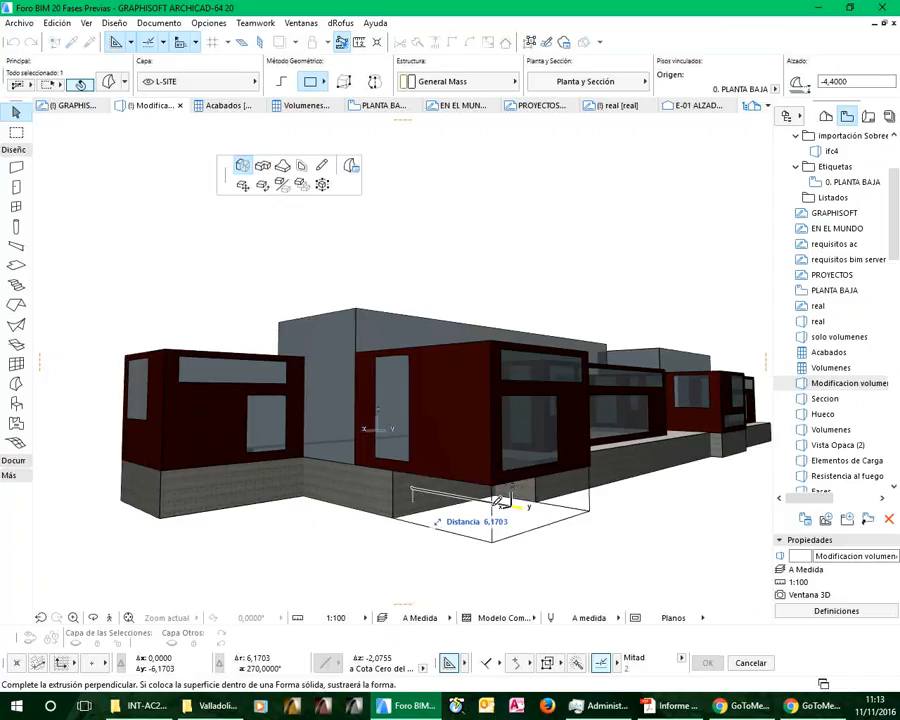
{"action": "left_click", "coordinate": [710, 456]}
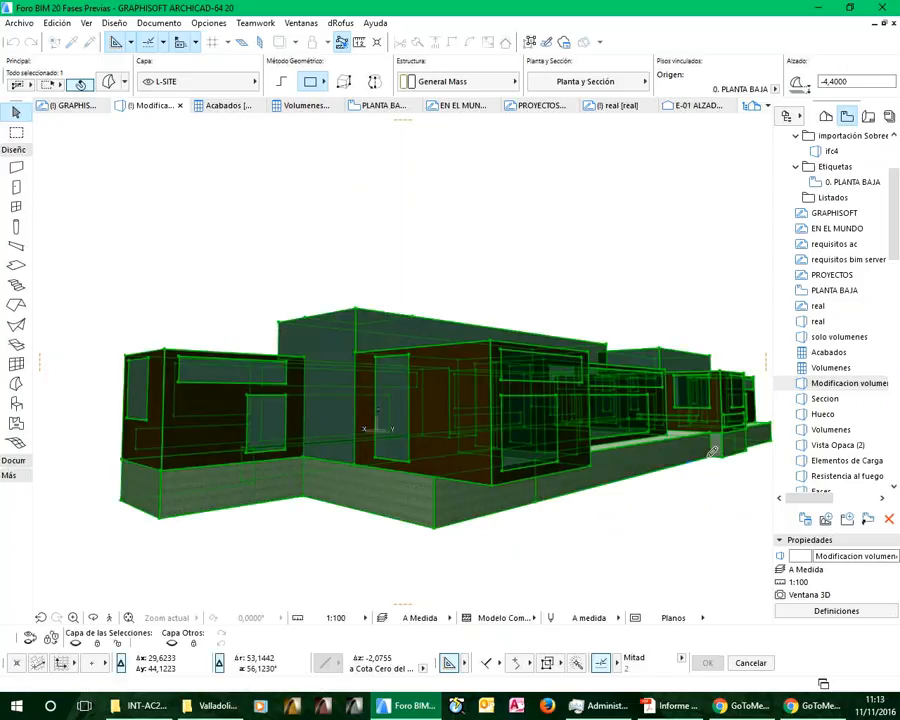
{"action": "left_click", "coordinate": [609, 543]}
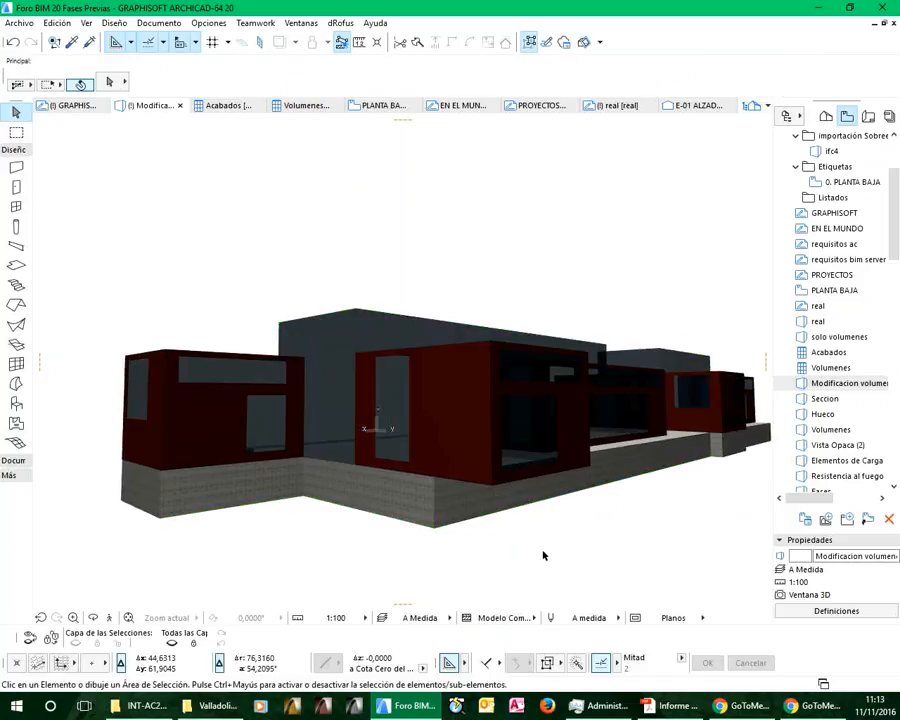
Pick up the yellow surface from one upper roof and apply it to the other block's white upper roof
{"action": "middle_click_drag", "start_coordinate": [580, 295], "coordinate": [388, 410], "text": "shift"}
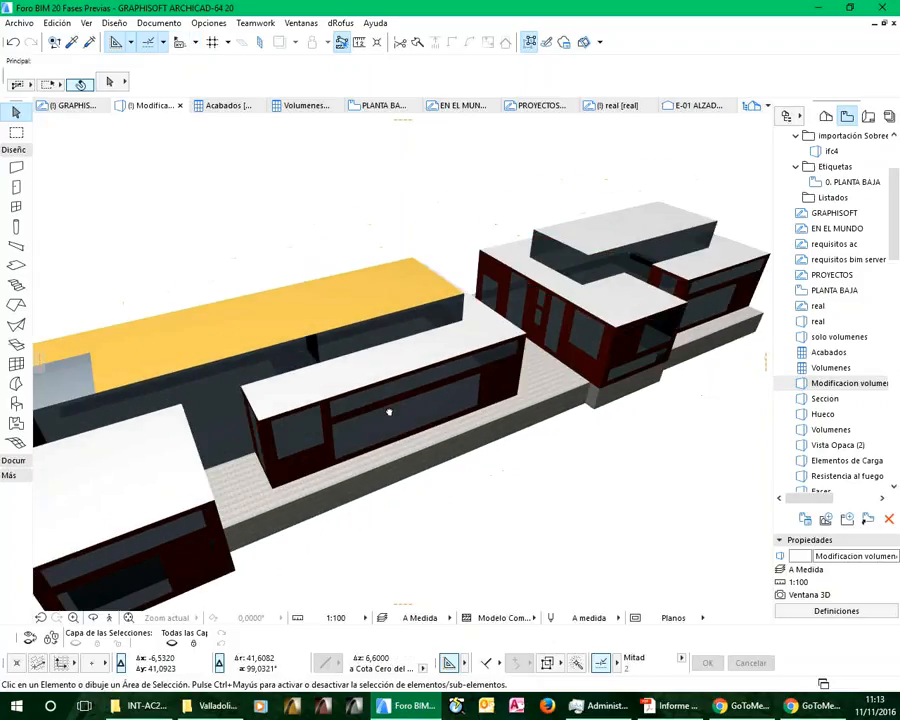
{"action": "left_click", "coordinate": [352, 300], "text": "alt"}
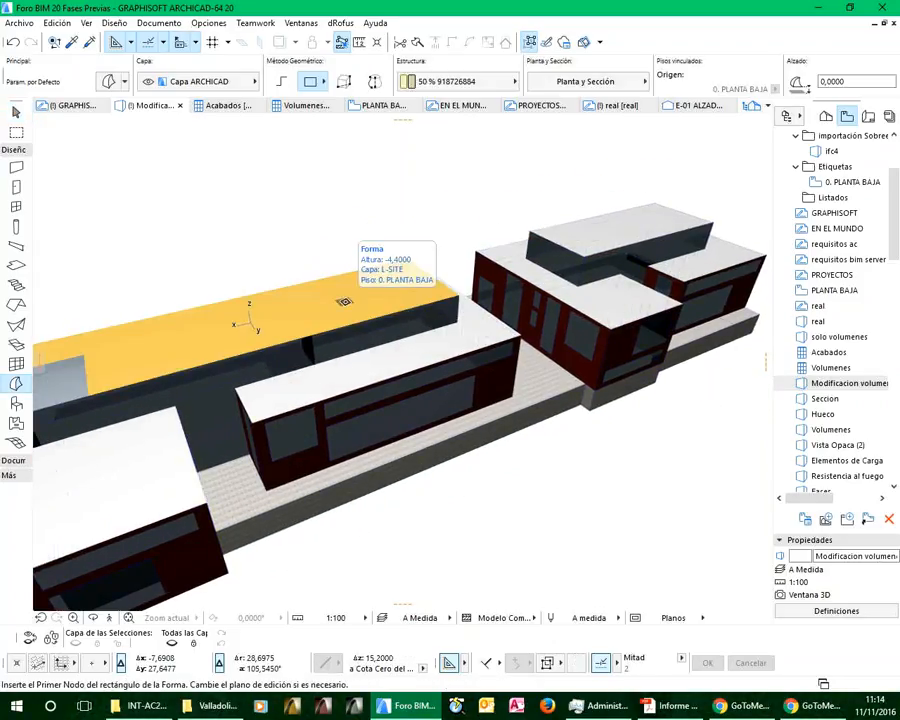
{"action": "left_click", "coordinate": [620, 228], "text": "ctrl+alt"}
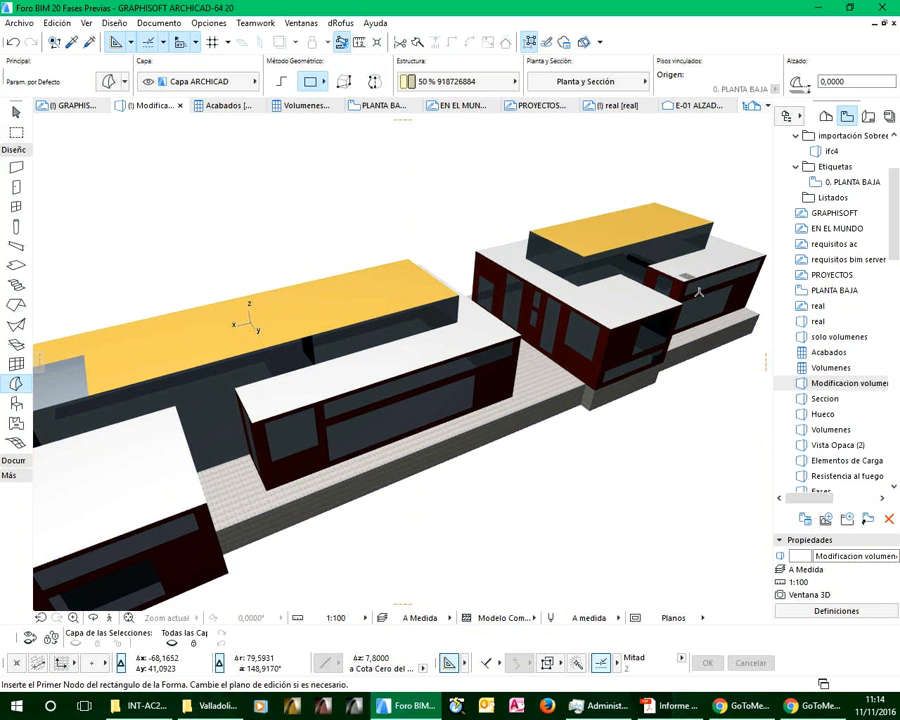
{"action": "scroll", "coordinate": [640, 250], "scroll_direction": "down", "scroll_amount": 4}
{"action": "middle_click_drag", "start_coordinate": [696, 296], "coordinate": [332, 386], "text": "shift"}
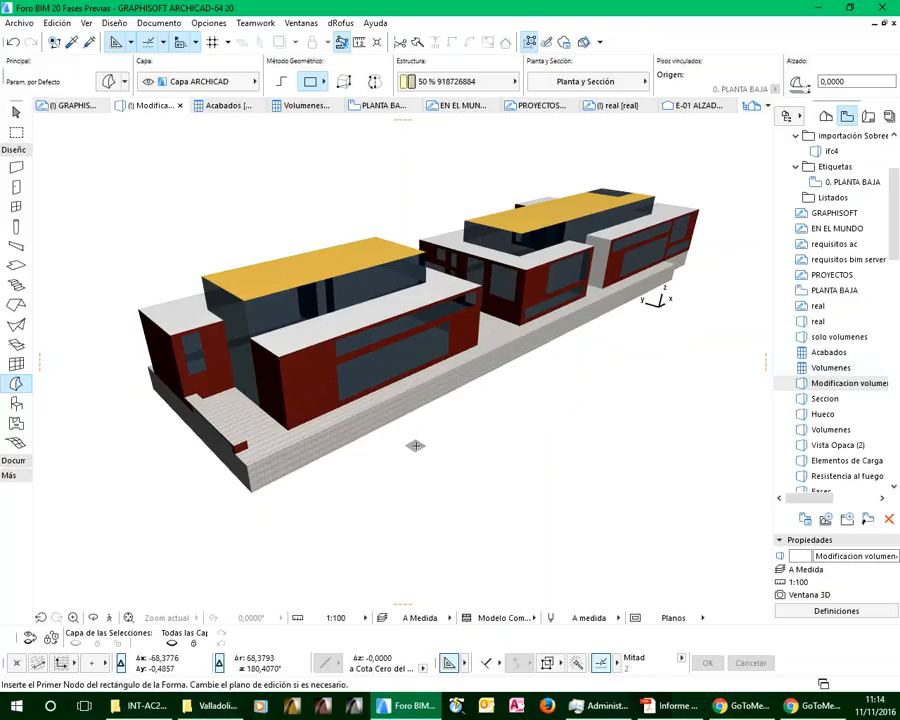
Add a rectangle of about 4.04 by 4.39 m to the morph's brick facade beside the large windows, and deselect it
{"action": "scroll", "coordinate": [313, 380], "scroll_direction": "up", "scroll_amount": 5}
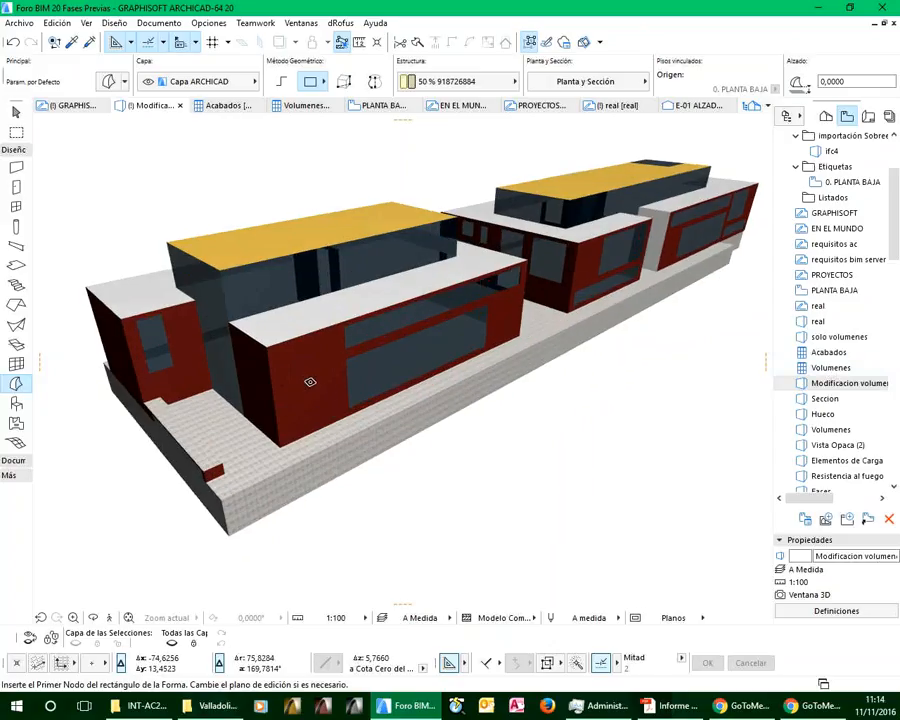
{"action": "scroll", "coordinate": [290, 356], "scroll_direction": "up", "scroll_amount": 6}
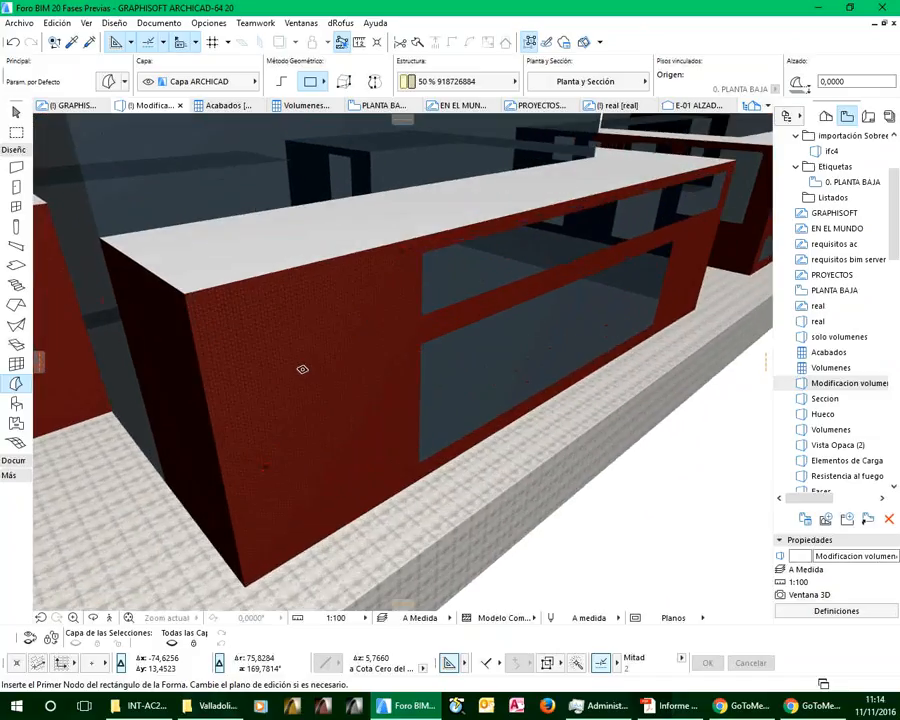
{"action": "scroll", "coordinate": [290, 377], "scroll_direction": "up", "scroll_amount": 3}
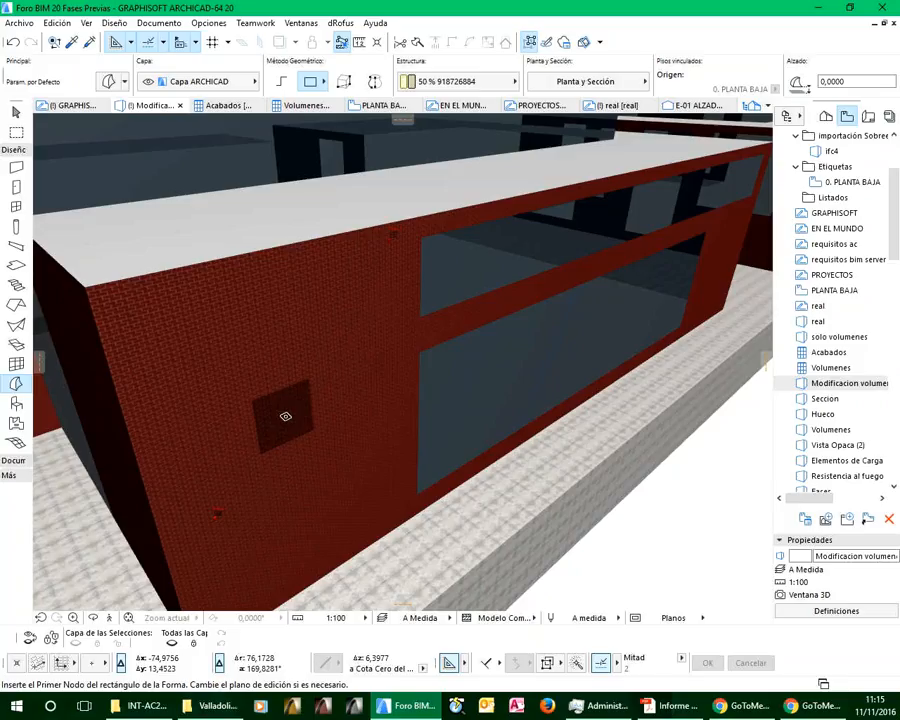
{"action": "left_click", "coordinate": [255, 366], "text": "shift"}
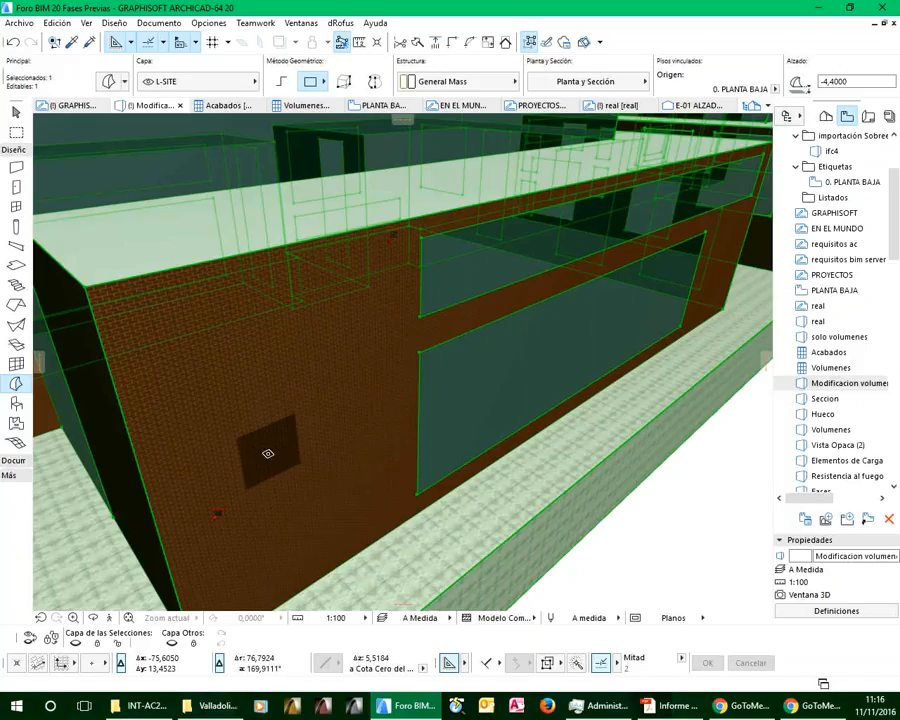
{"action": "left_click", "coordinate": [274, 441]}
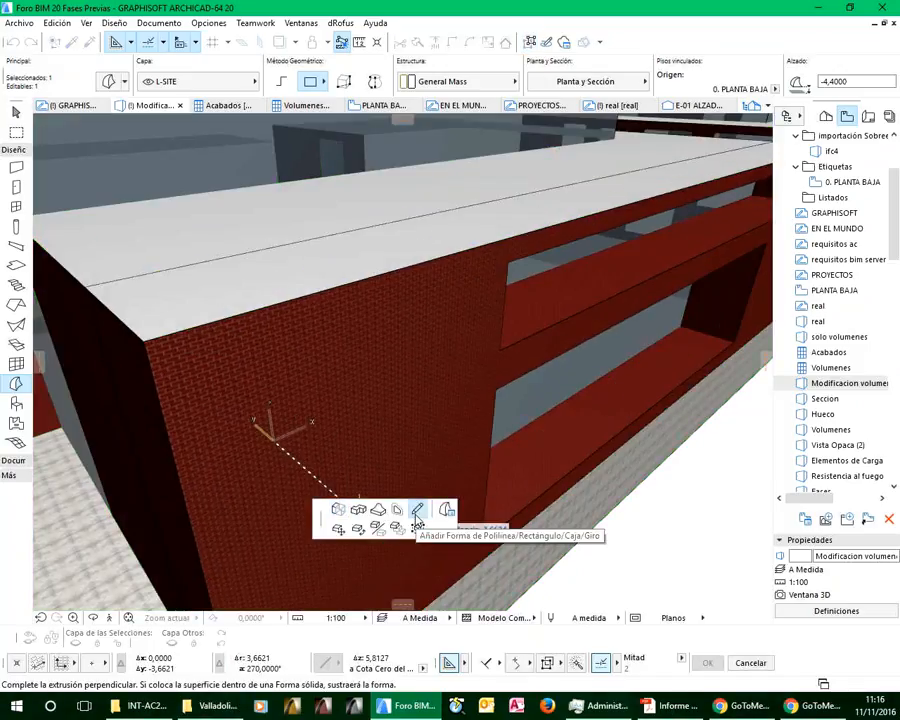
{"action": "left_click", "coordinate": [417, 511]}
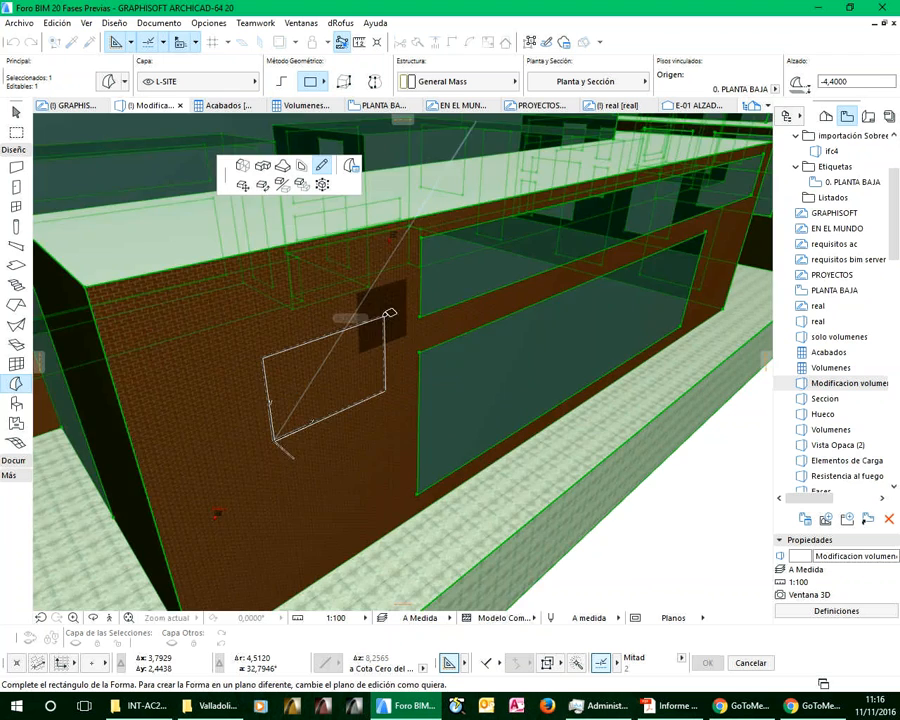
{"action": "scroll", "coordinate": [388, 314], "scroll_direction": "up", "scroll_amount": 1}
{"action": "scroll", "coordinate": [388, 281], "scroll_direction": "down", "scroll_amount": 1}
{"action": "scroll", "coordinate": [390, 264], "scroll_direction": "up", "scroll_amount": 3}
{"action": "mouse_move", "coordinate": [390, 263]}
{"action": "middle_mouse_down", "text": "shift"}
{"action": "mouse_move", "coordinate": [400, 251]}
{"action": "mouse_move", "coordinate": [382, 261]}
{"action": "mouse_move", "coordinate": [389, 266]}
{"action": "mouse_move", "coordinate": [390, 253]}
{"action": "middle_mouse_up", "text": "shift"}
{"action": "scroll", "coordinate": [400, 249], "scroll_direction": "up", "scroll_amount": 1}
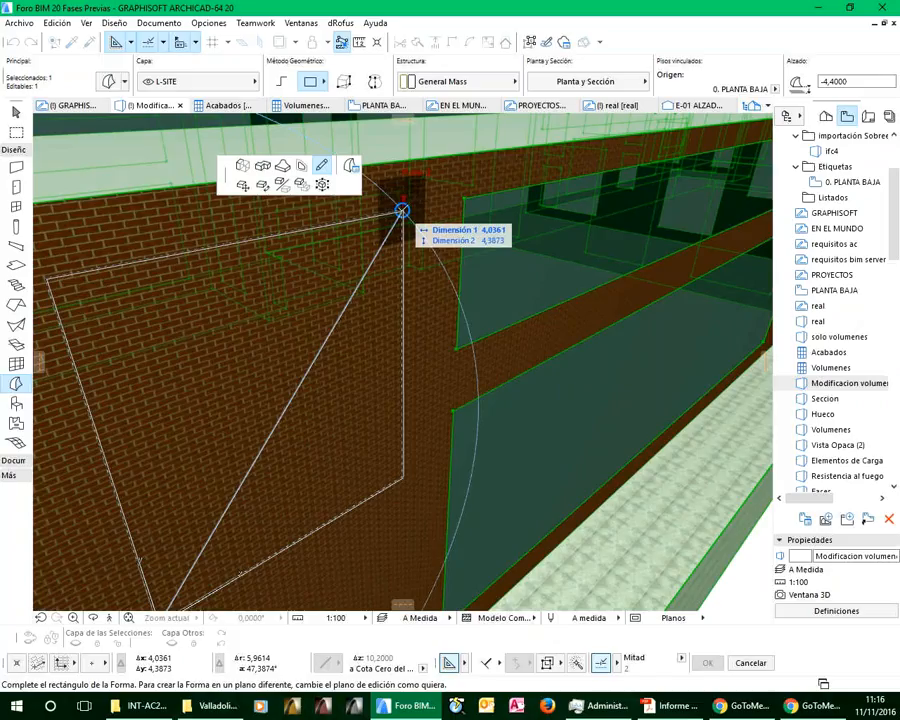
{"action": "left_click", "coordinate": [401, 209]}
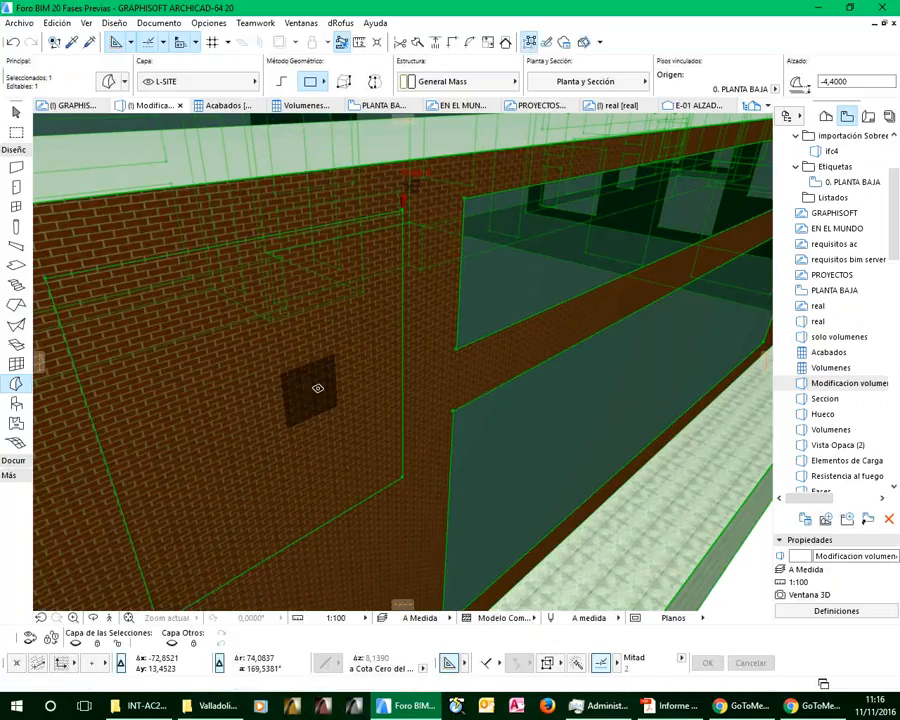
{"action": "scroll", "coordinate": [318, 388], "scroll_direction": "down", "scroll_amount": 2}
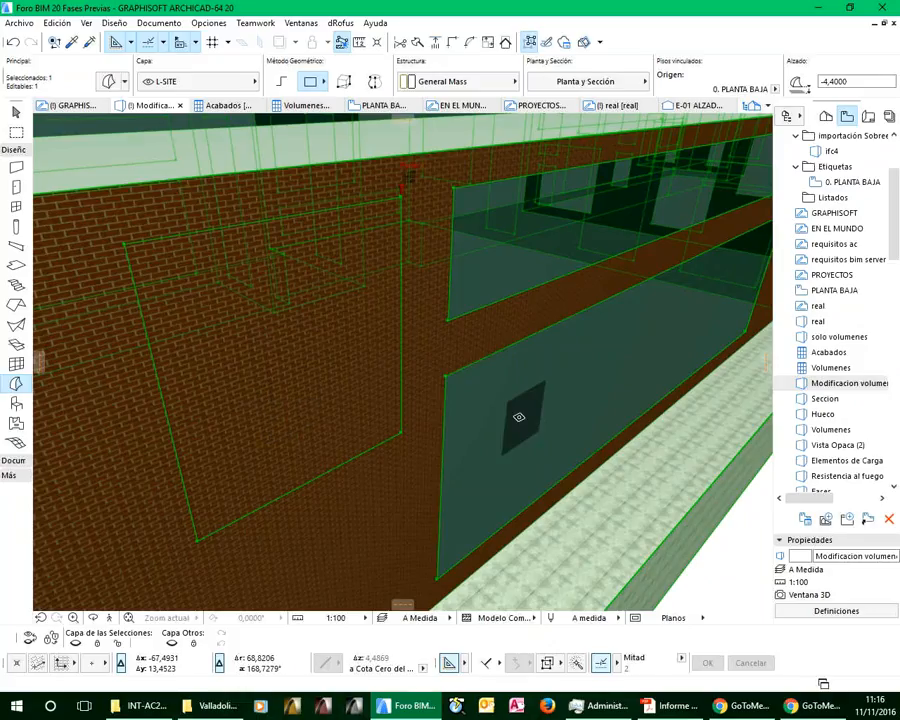
{"action": "key", "text": "Escape"}
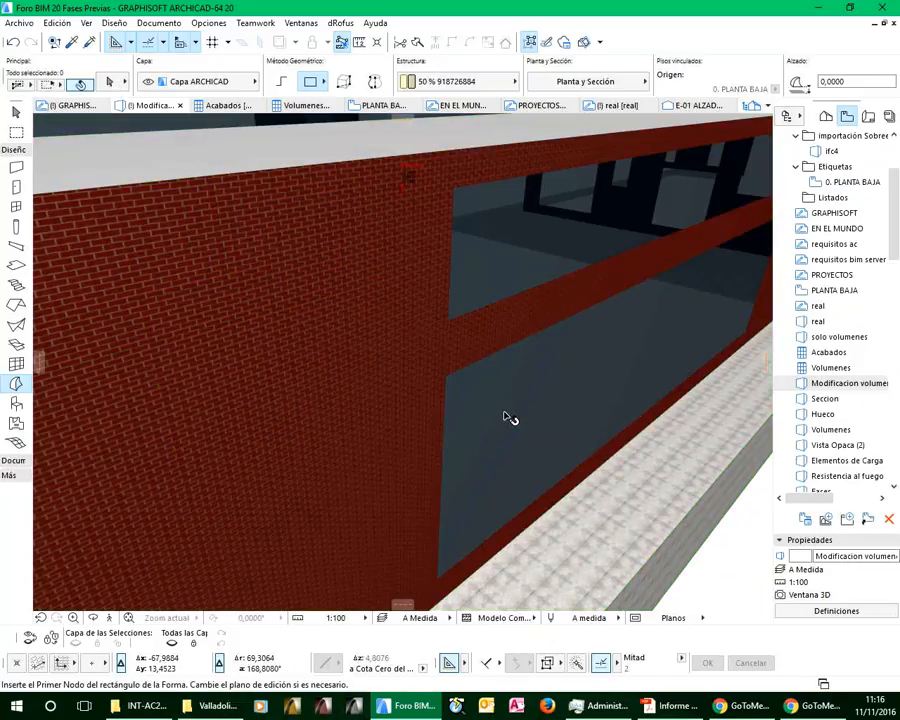
Select the morph, inspect the custom face settings of the lower glazed face, and close them without changes
{"action": "left_click", "coordinate": [505, 413], "text": "shift"}
{"action": "left_click", "coordinate": [505, 412]}
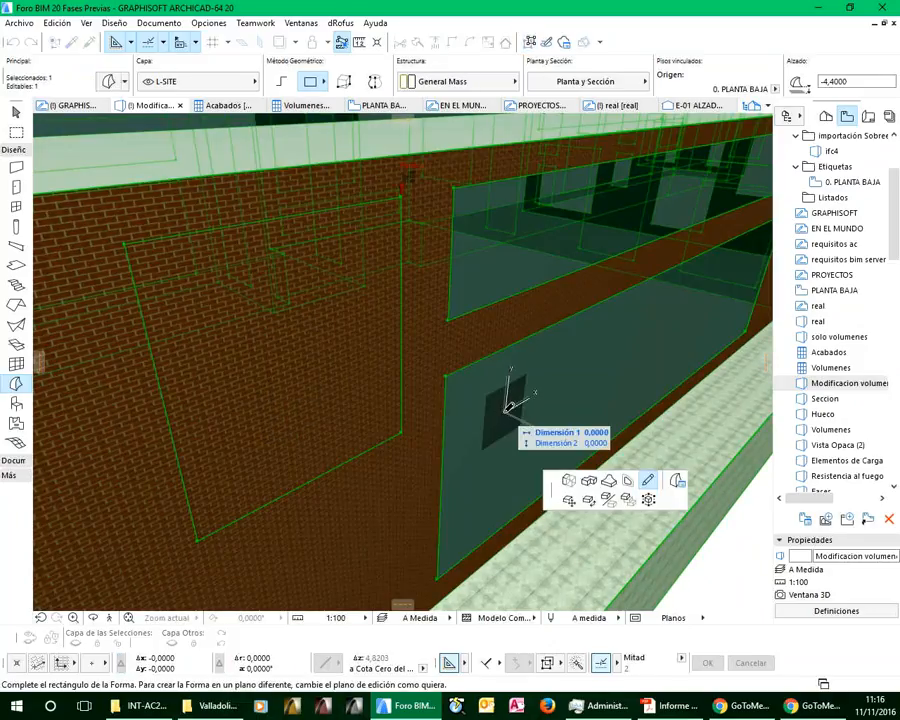
{"action": "left_click", "coordinate": [677, 482]}
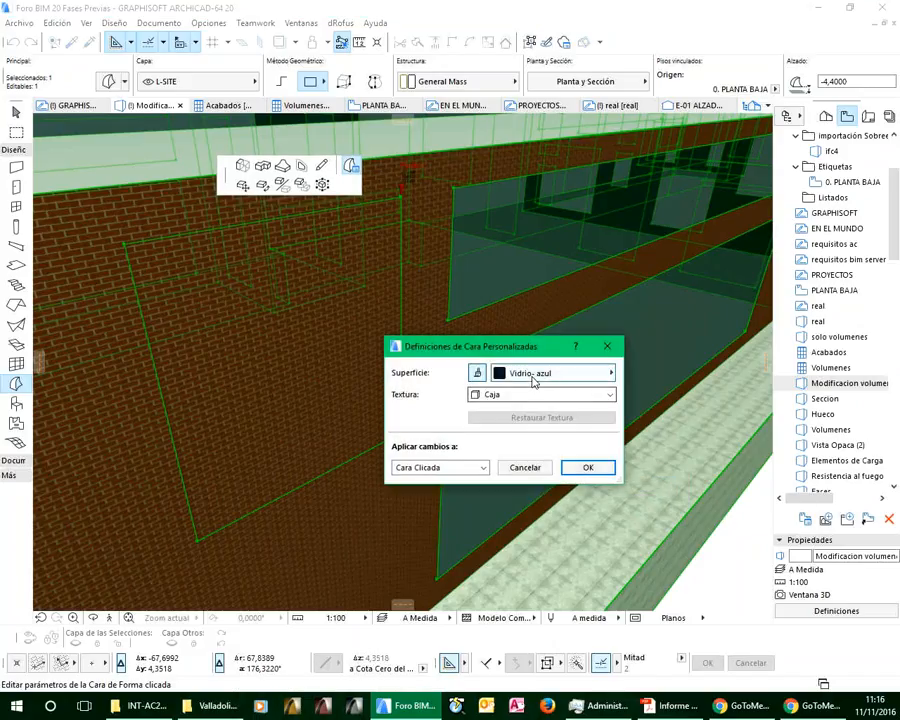
{"action": "left_click", "coordinate": [532, 468]}
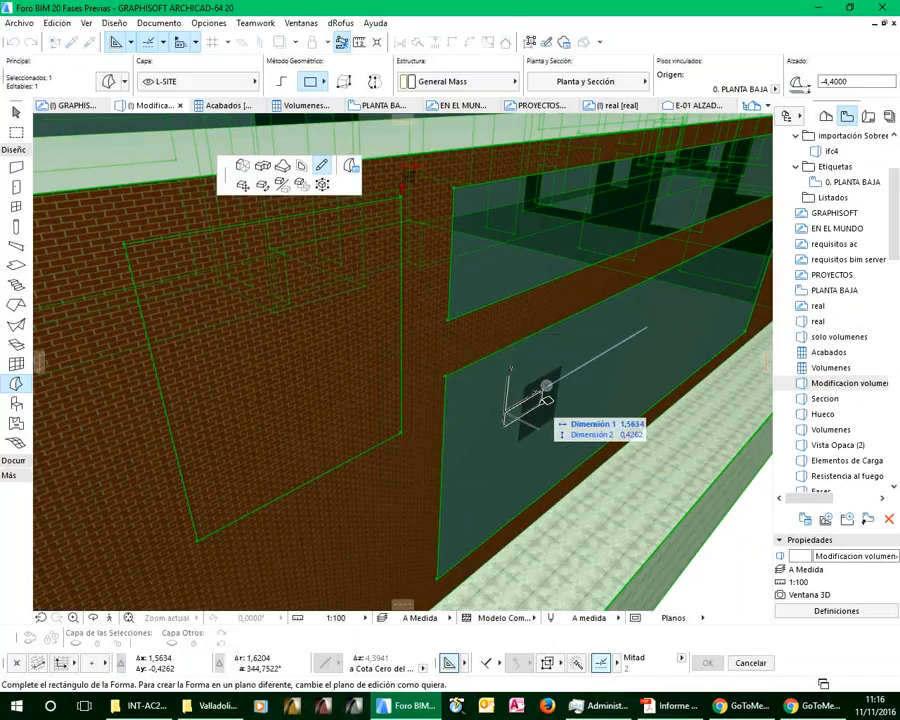
Apply the blue glass surface to the added rectangular face on the brick facade, and open the Acabados schedule
{"action": "left_click", "coordinate": [344, 369], "text": "ctrl+alt"}
{"action": "scroll", "coordinate": [344, 369], "scroll_direction": "down", "scroll_amount": 3}
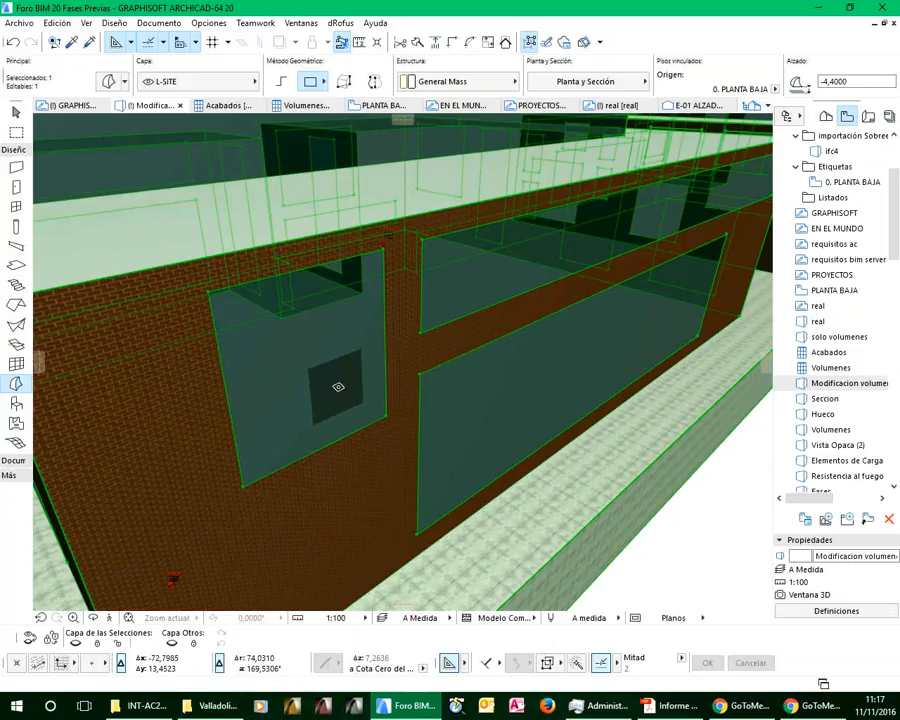
{"action": "double_click", "coordinate": [829, 353]}
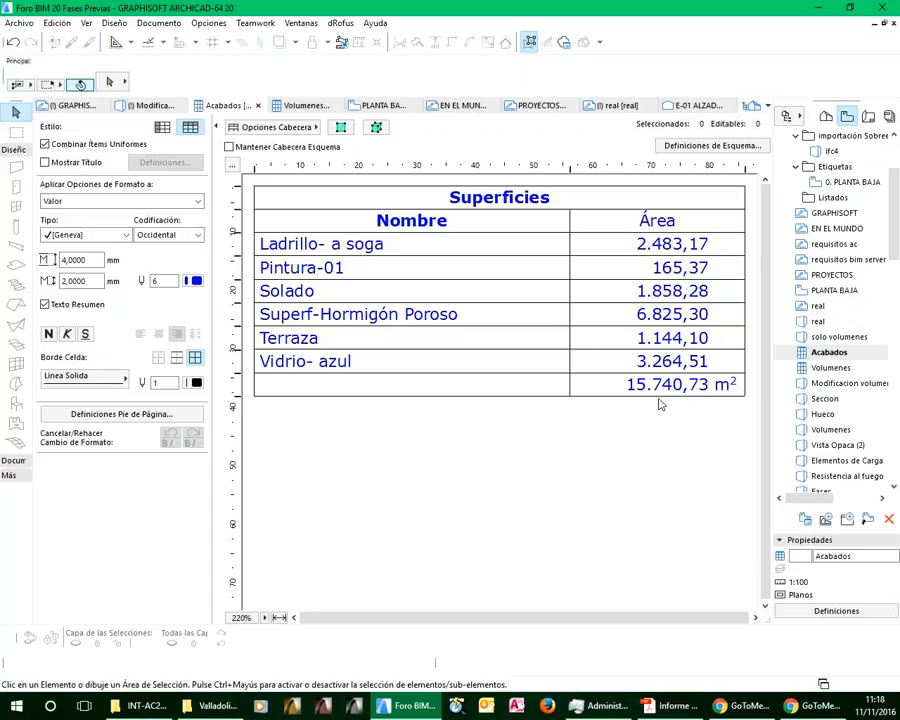
Return to the Perspectiva Cónica view and move the new window's outer vertical edge about 1.86 m toward the block's corner
{"action": "left_click", "coordinate": [826, 117]}
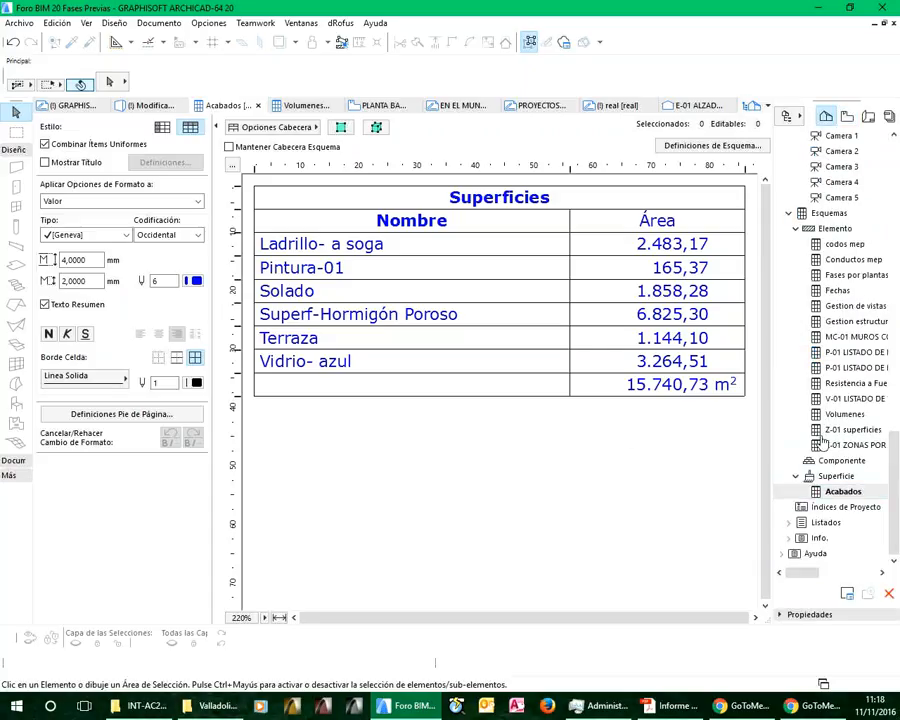
{"action": "scroll", "coordinate": [835, 470], "scroll_direction": "up", "scroll_amount": 4}
{"action": "double_click", "coordinate": [836, 275]}
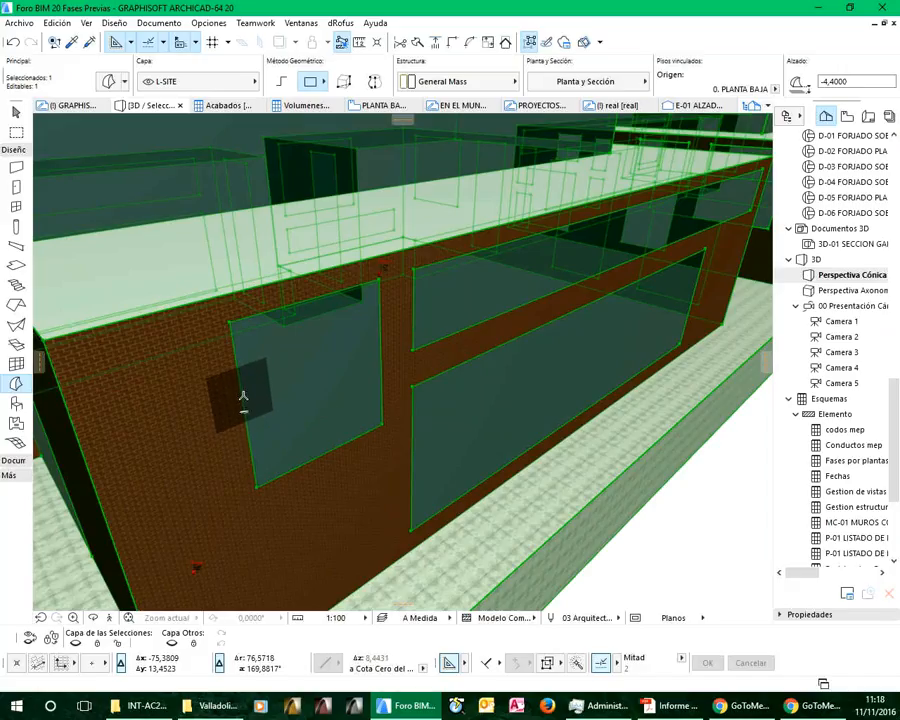
{"action": "left_click", "coordinate": [243, 397]}
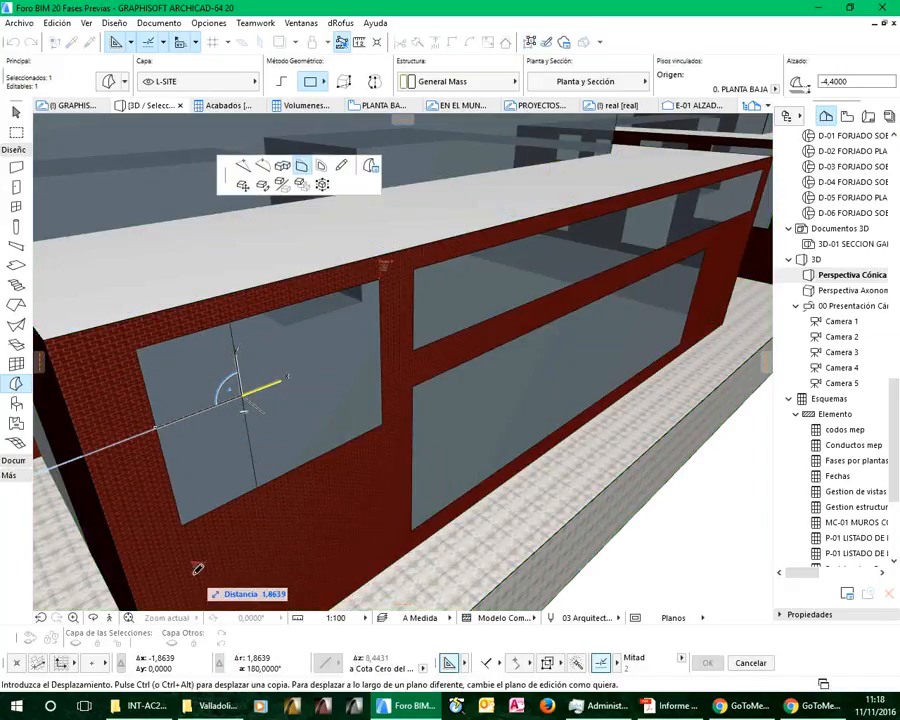
{"action": "left_click", "coordinate": [196, 571]}
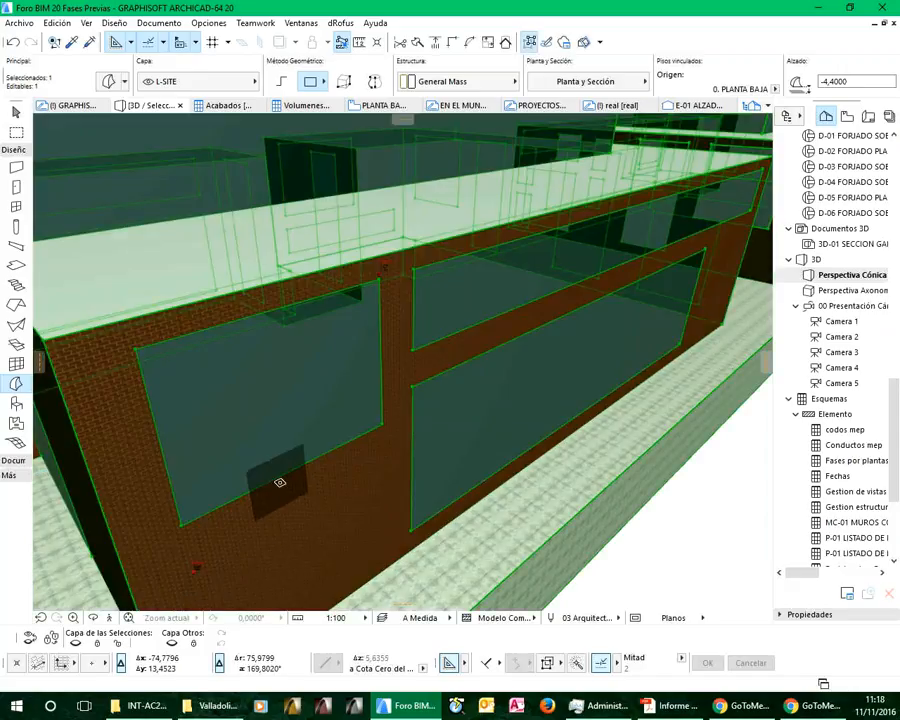
Move the new window's lower edge down about 1.61 m and deselect the morph
{"action": "left_click", "coordinate": [292, 468]}
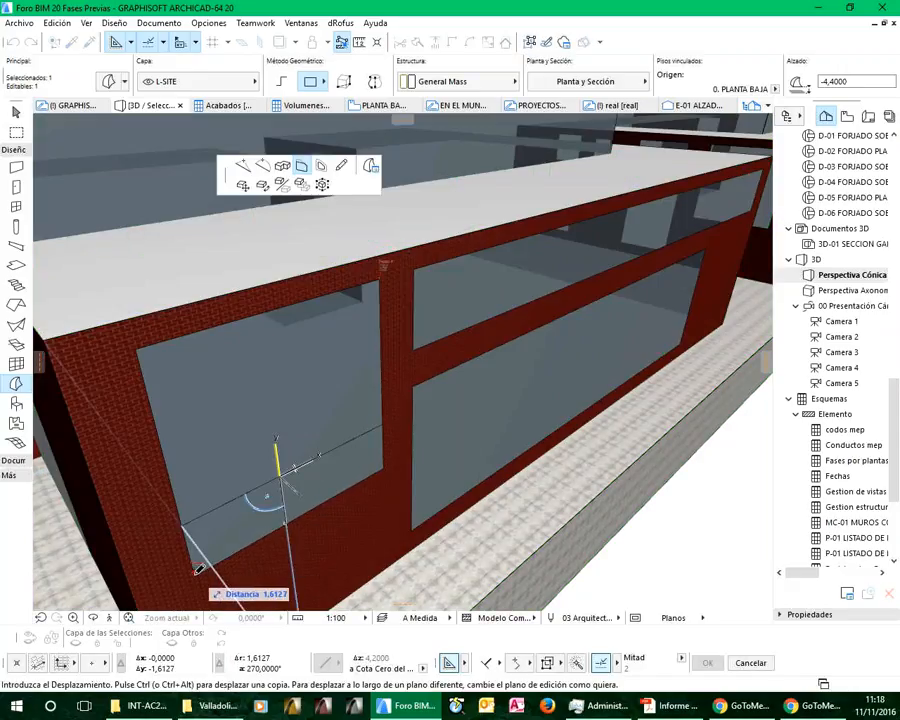
{"action": "left_click", "coordinate": [198, 569]}
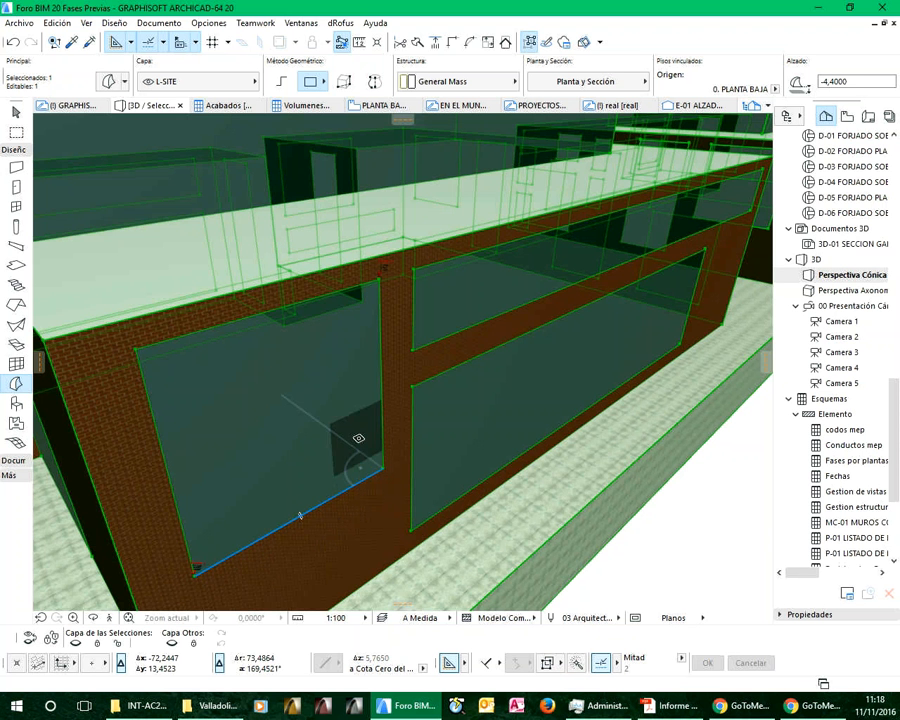
{"action": "scroll", "coordinate": [367, 396], "scroll_direction": "down", "scroll_amount": 5}
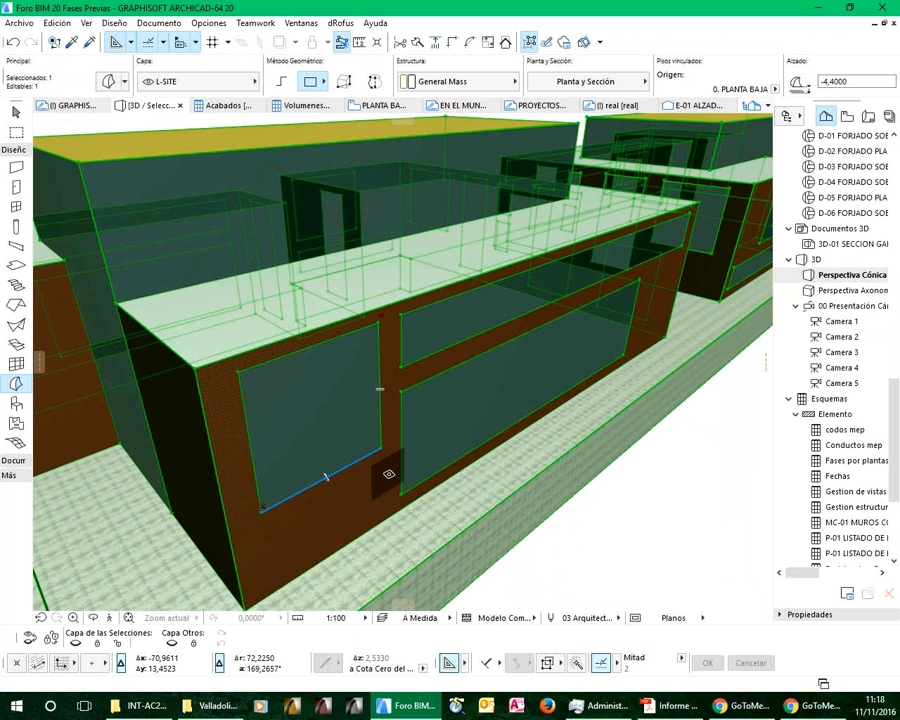
{"action": "mouse_move", "coordinate": [391, 469]}
{"action": "middle_mouse_down", "text": "shift"}
{"action": "mouse_move", "coordinate": [388, 454]}
{"action": "mouse_move", "coordinate": [390, 468]}
{"action": "mouse_move", "coordinate": [530, 446]}
{"action": "mouse_move", "coordinate": [514, 474]}
{"action": "mouse_move", "coordinate": [455, 425]}
{"action": "mouse_move", "coordinate": [424, 500]}
{"action": "middle_mouse_up", "text": "shift"}
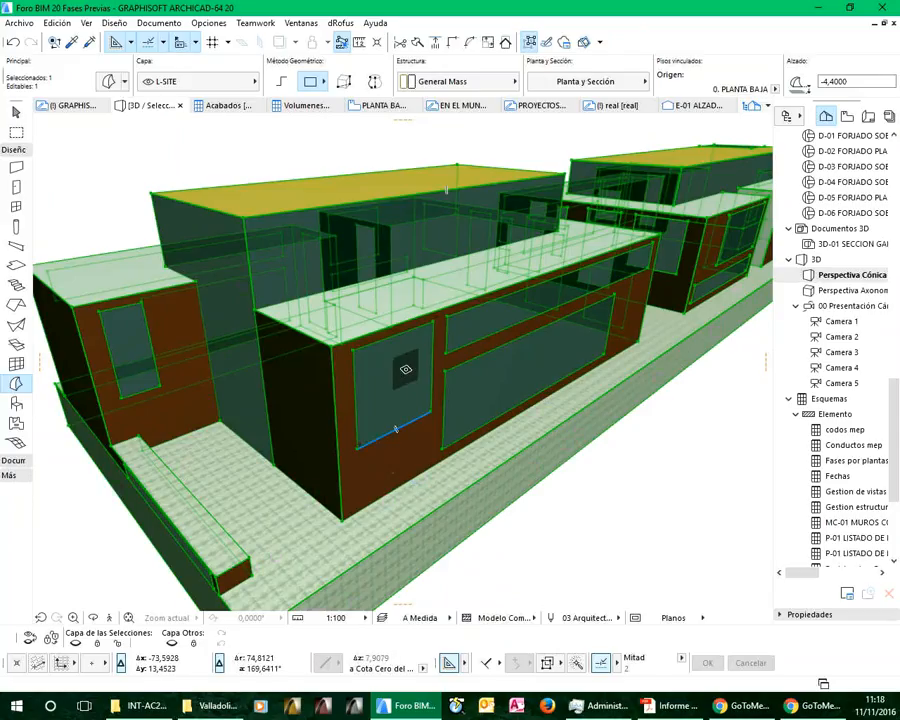
{"action": "key", "text": "Escape"}
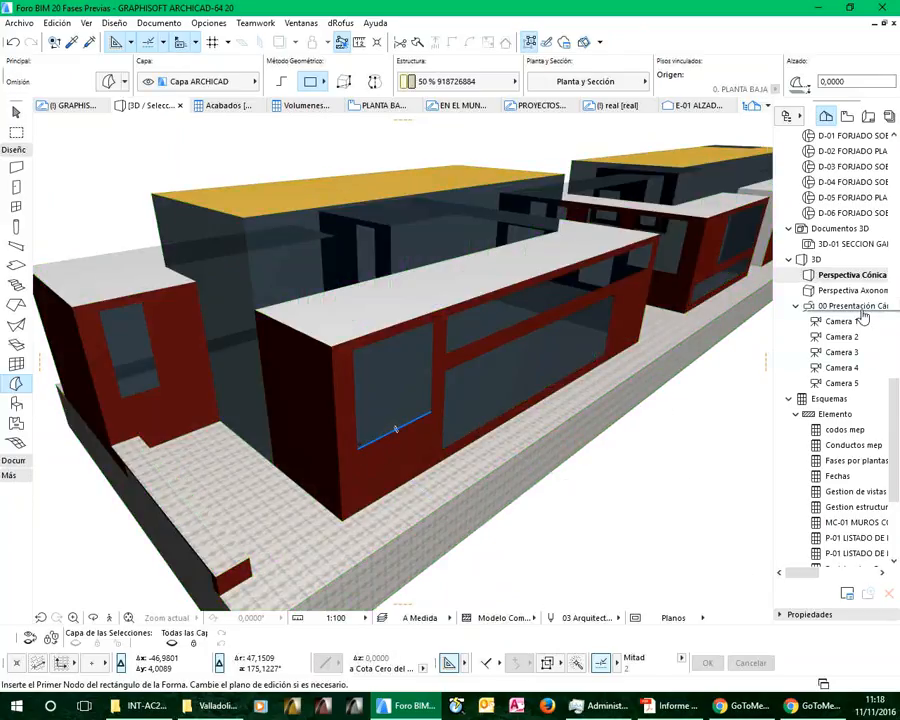
Examine the Volumenes schedule and the Acabados schedule for the modified morph
{"action": "left_click", "coordinate": [847, 116]}
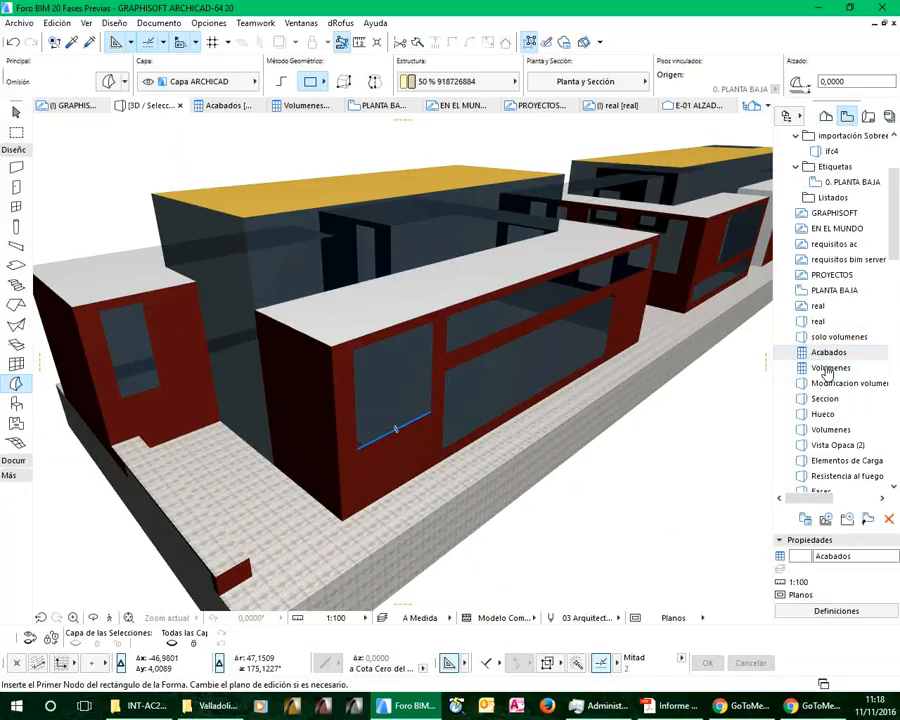
{"action": "double_click", "coordinate": [828, 369]}
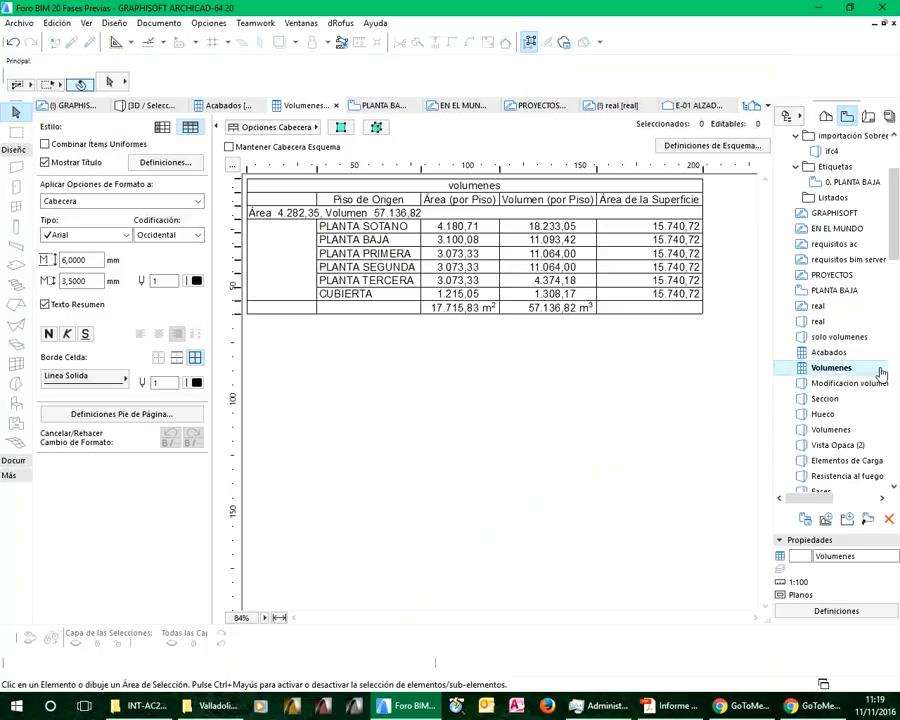
{"action": "double_click", "coordinate": [822, 353]}
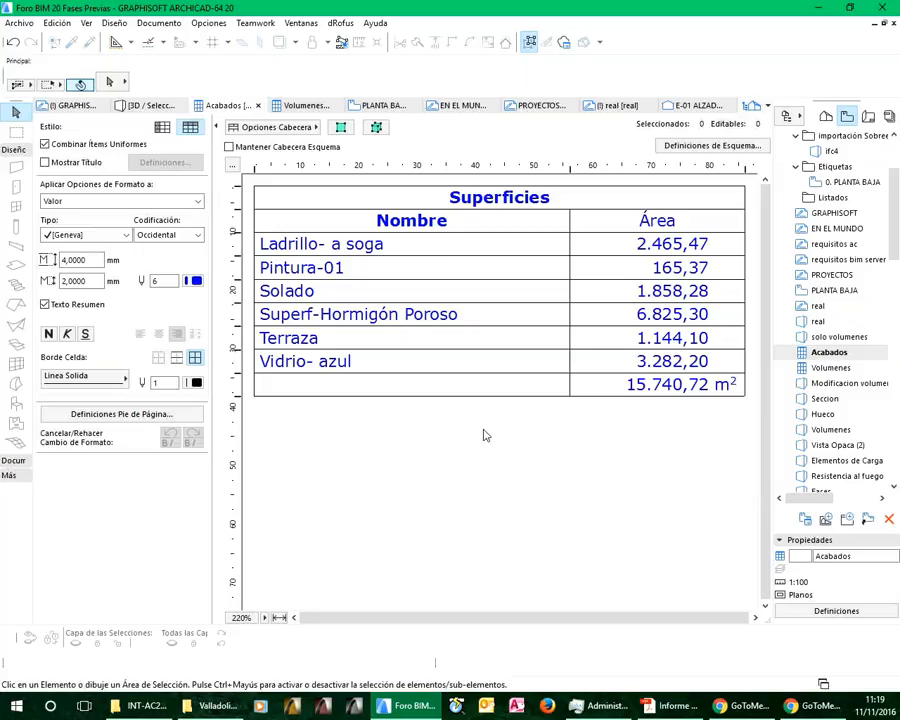
Examine the file formats available for saving the Acabados schedule, and cancel without saving
{"action": "left_click", "coordinate": [14, 25]}
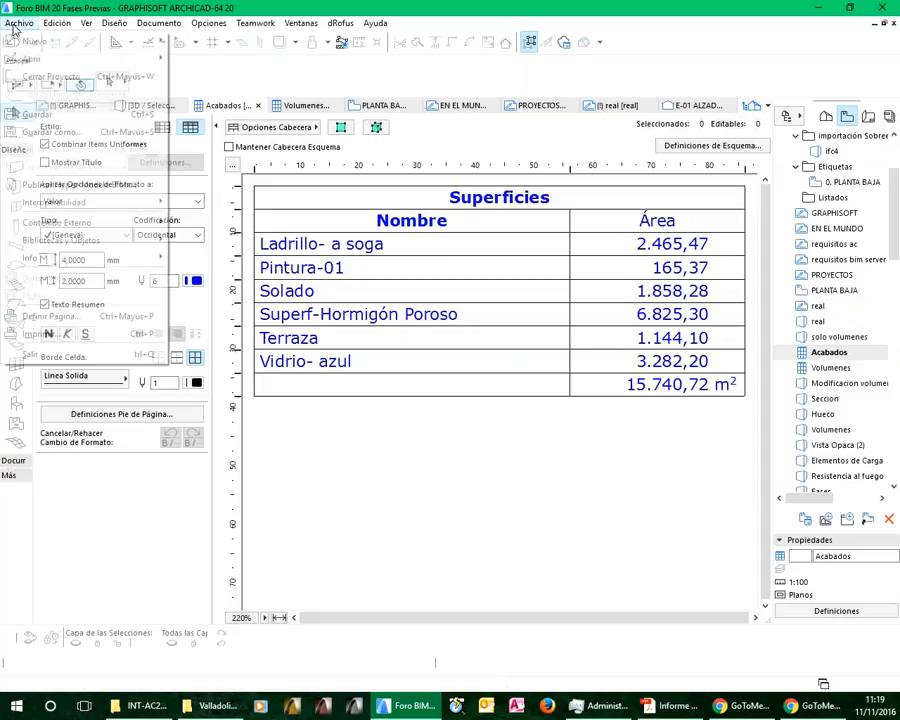
{"action": "left_click", "coordinate": [74, 136]}
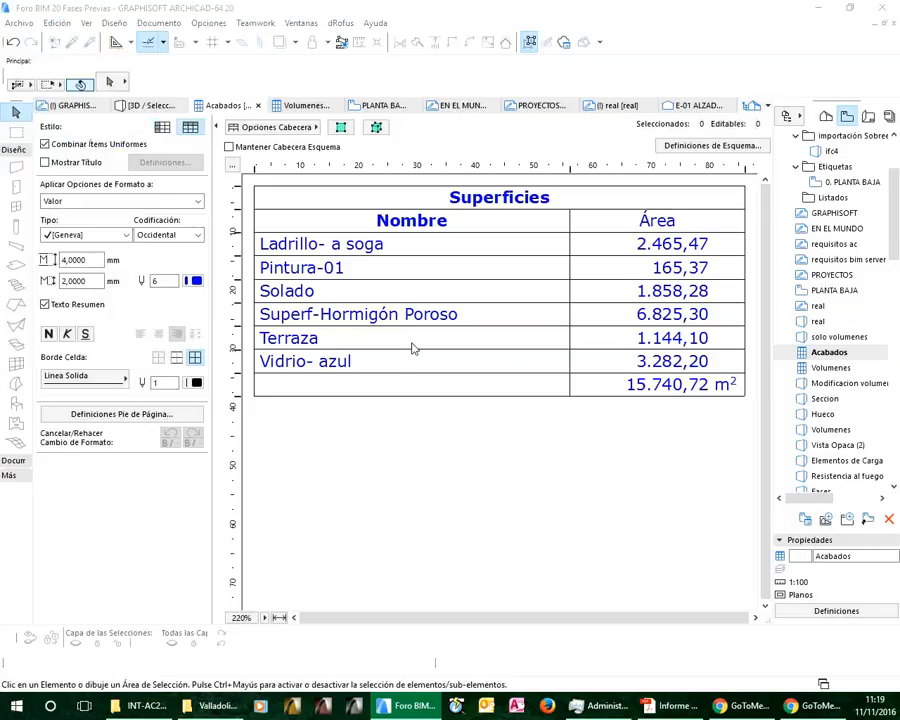
{"action": "left_click", "coordinate": [400, 535]}
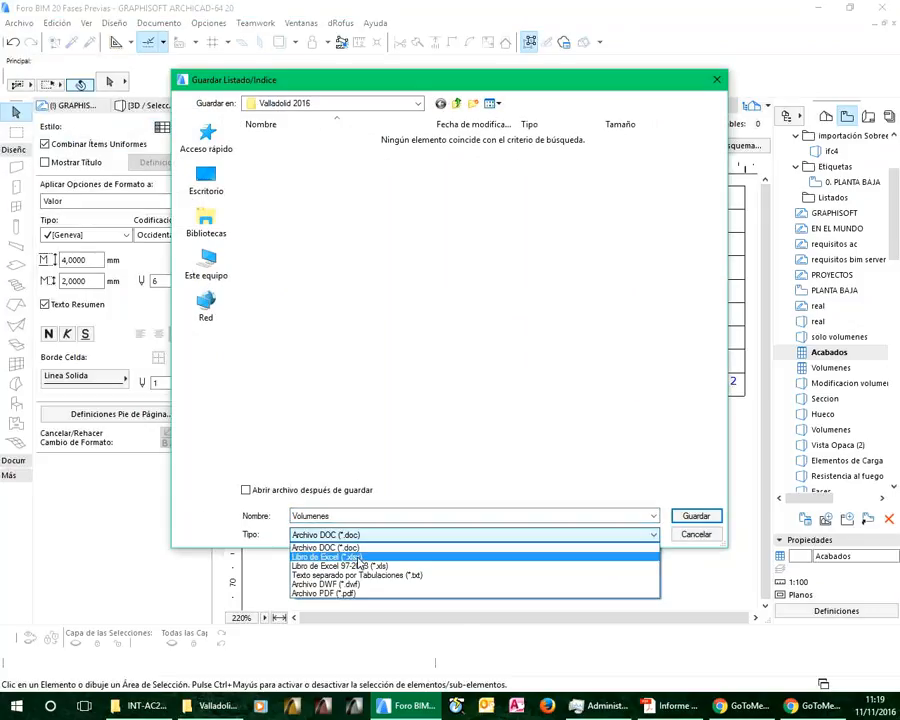
{"action": "left_click", "coordinate": [392, 547]}
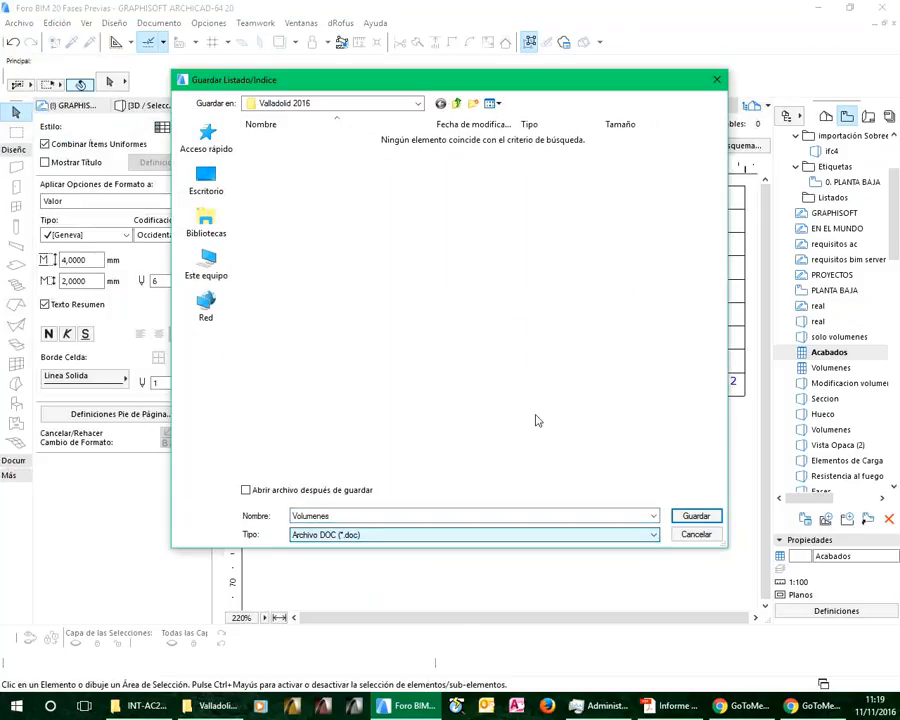
{"action": "left_click", "coordinate": [696, 535]}
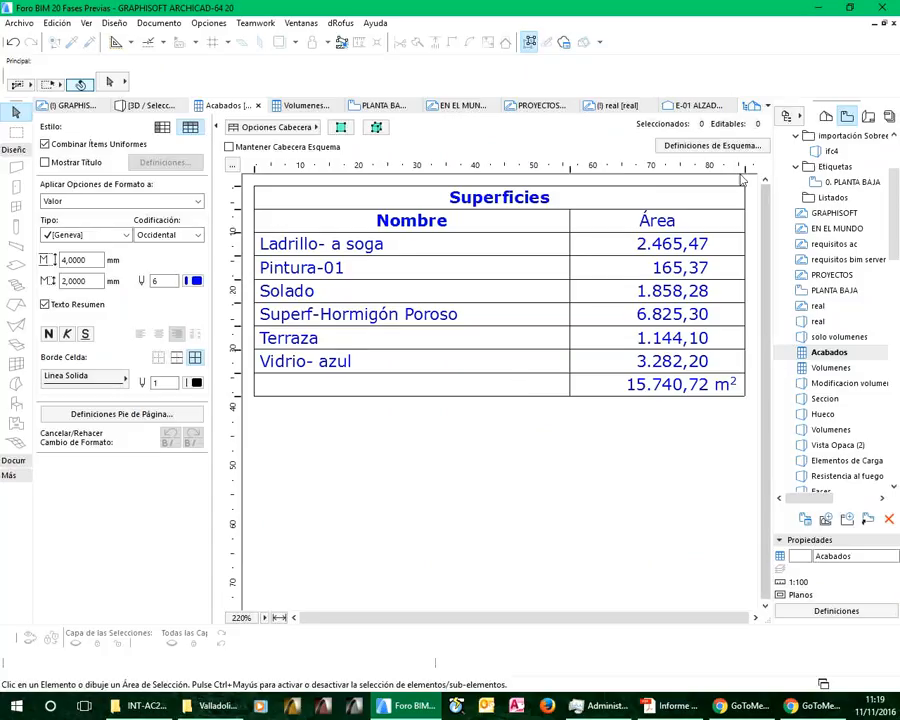
Inspect the Acabados scheme's criteria and the reduction criteria of its Área Expuesta field, and close both without changes
{"action": "left_click", "coordinate": [713, 146]}
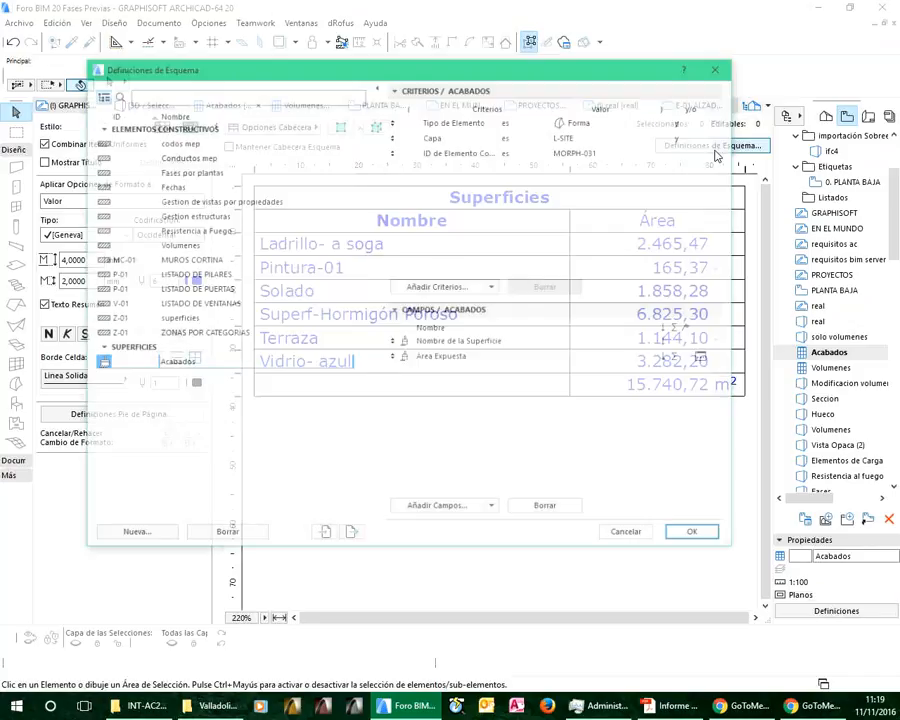
{"action": "left_click", "coordinate": [706, 361]}
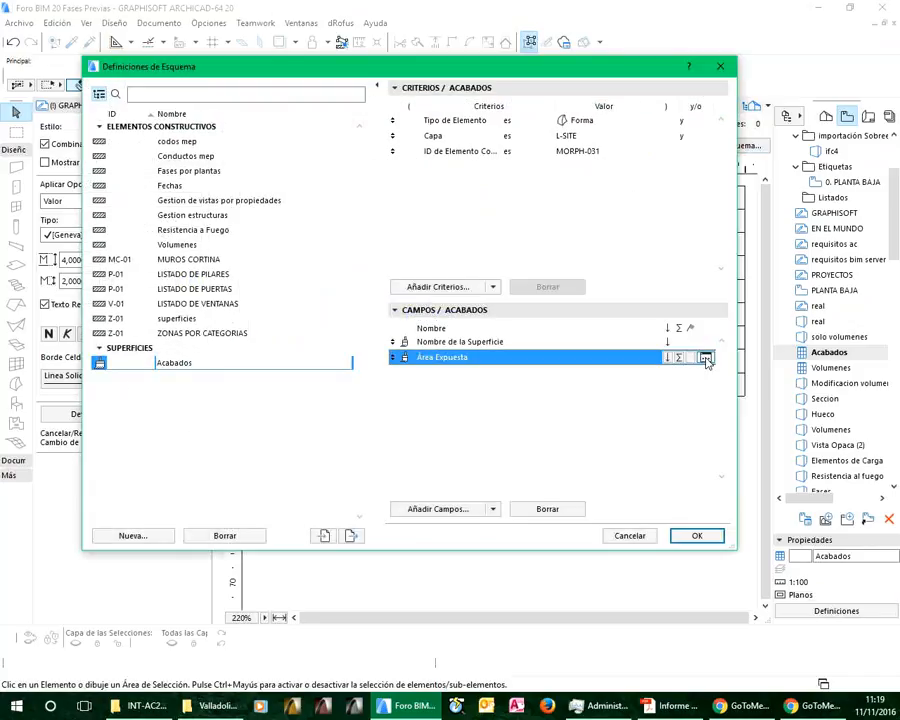
{"action": "left_click", "coordinate": [705, 358]}
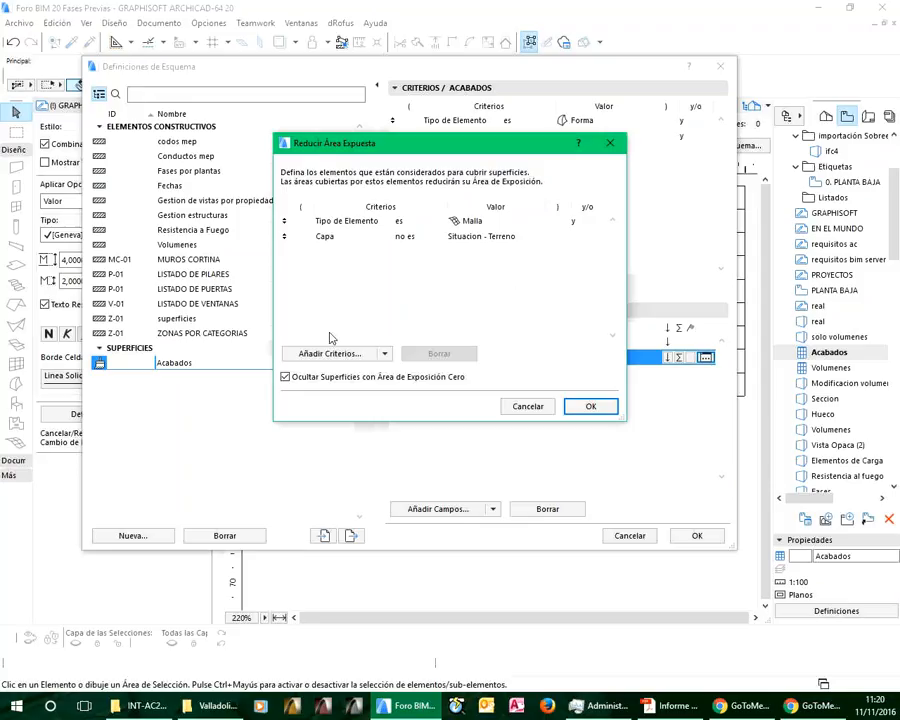
{"action": "left_click", "coordinate": [527, 407]}
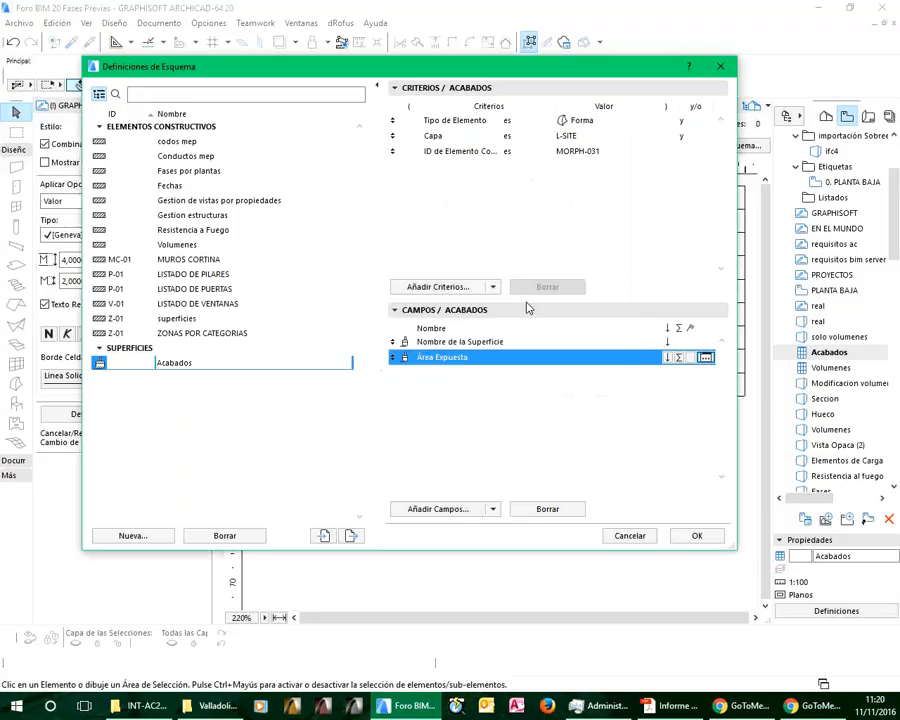
{"action": "left_click", "coordinate": [629, 537]}
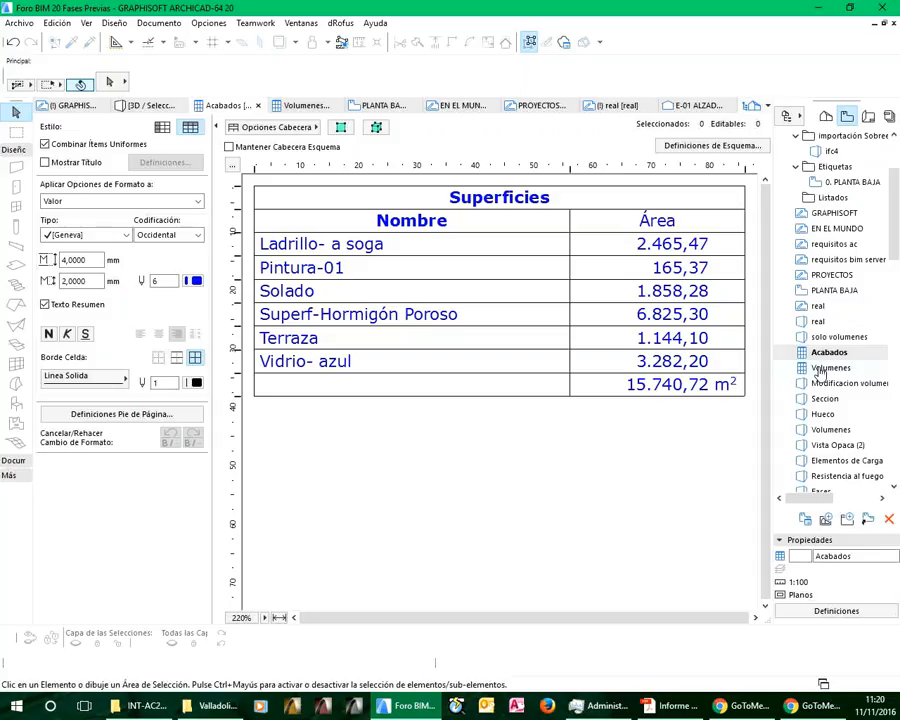
Review the Volumenes schedule again and return to the Modificacion volumenes 3D view
{"action": "double_click", "coordinate": [820, 369]}
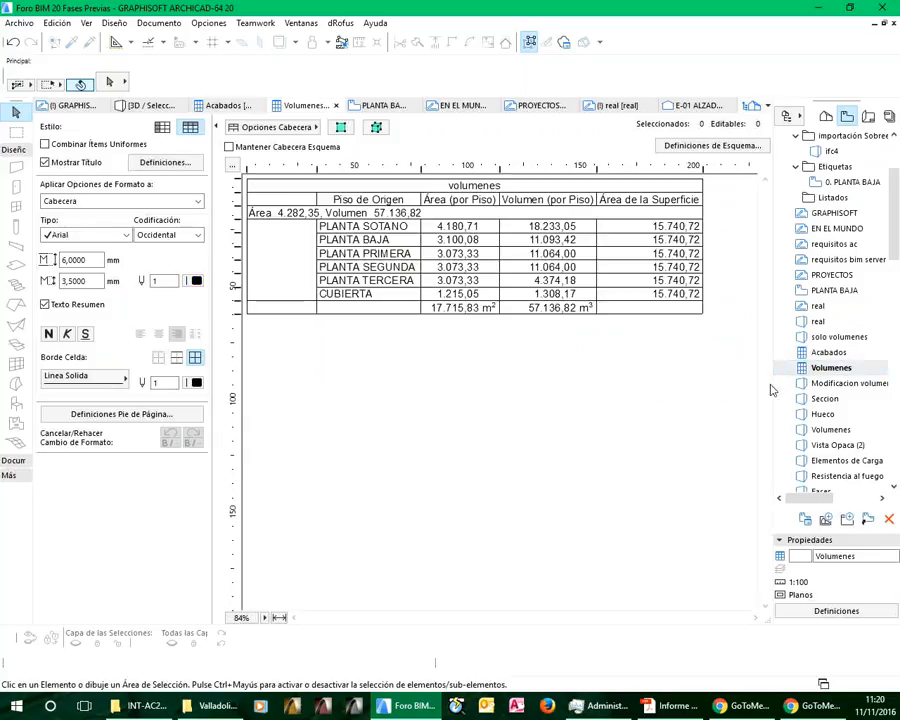
{"action": "left_click", "coordinate": [827, 390]}
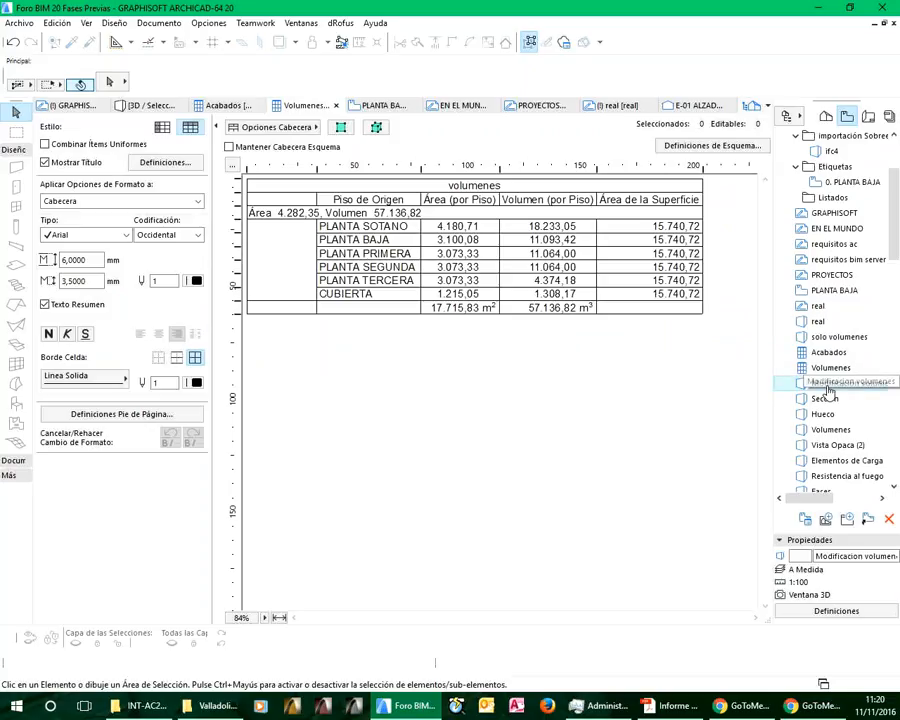
{"action": "double_click", "coordinate": [827, 390]}
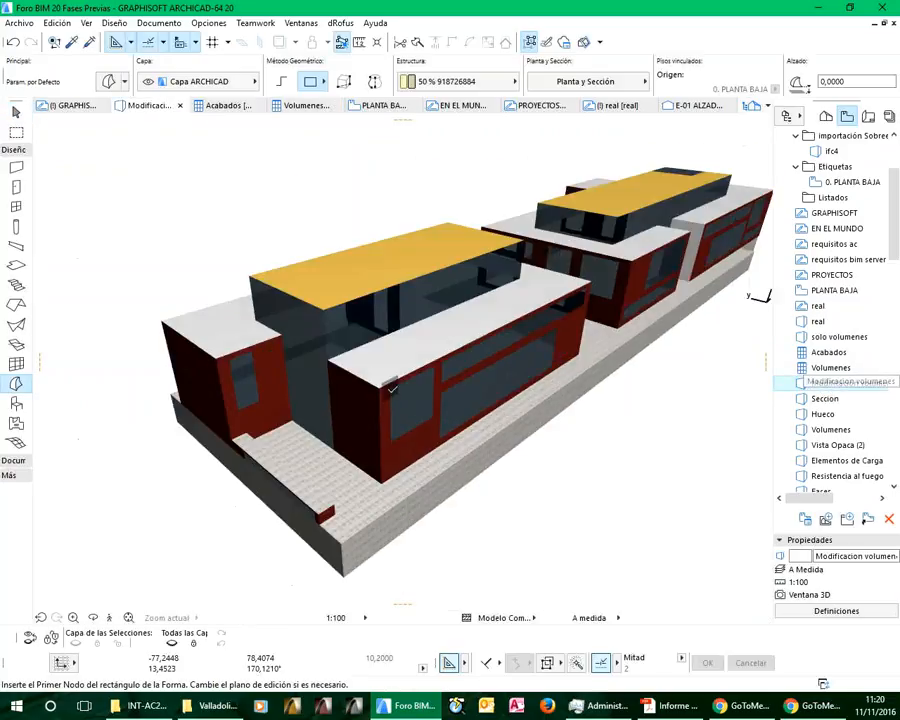
Try raising the white roof of the front brick block by 2 m, undo the change, and deselect the morph
{"action": "left_click", "coordinate": [323, 282], "text": "shift"}
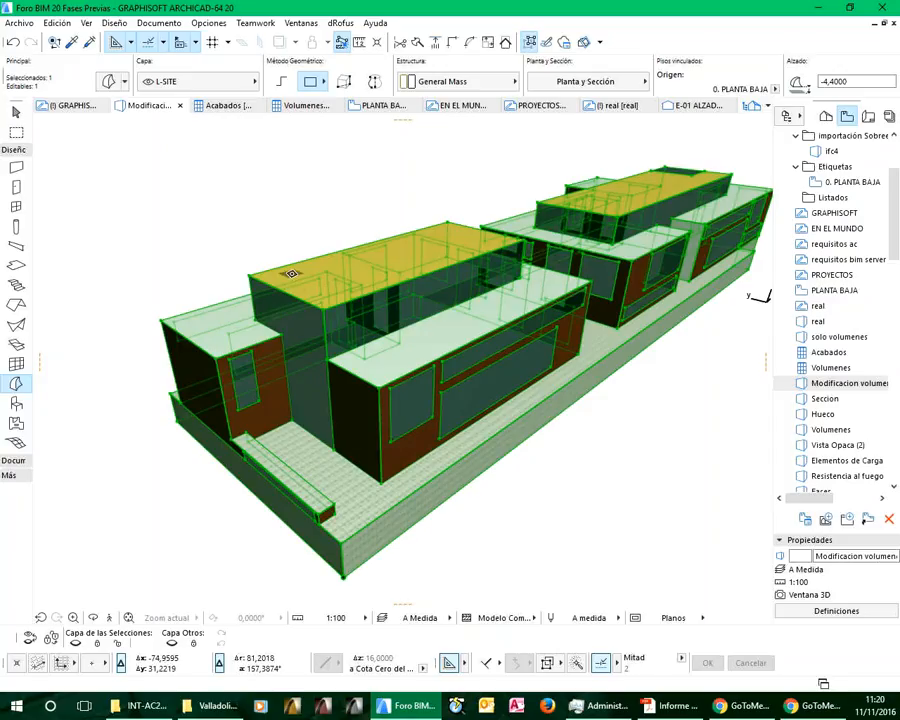
{"action": "left_click", "coordinate": [436, 331]}
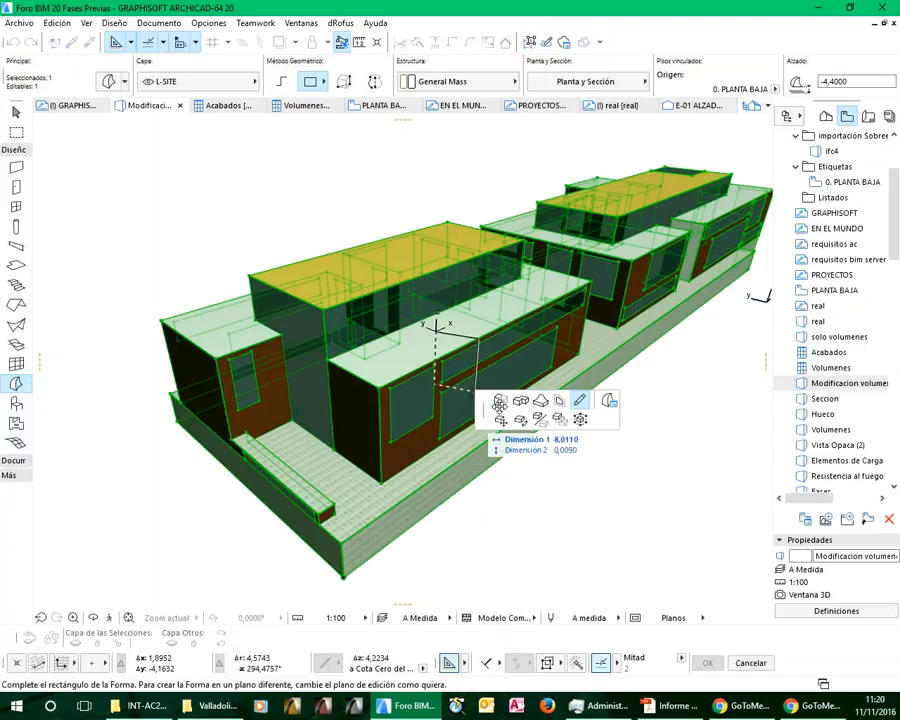
{"action": "left_click", "coordinate": [505, 410]}
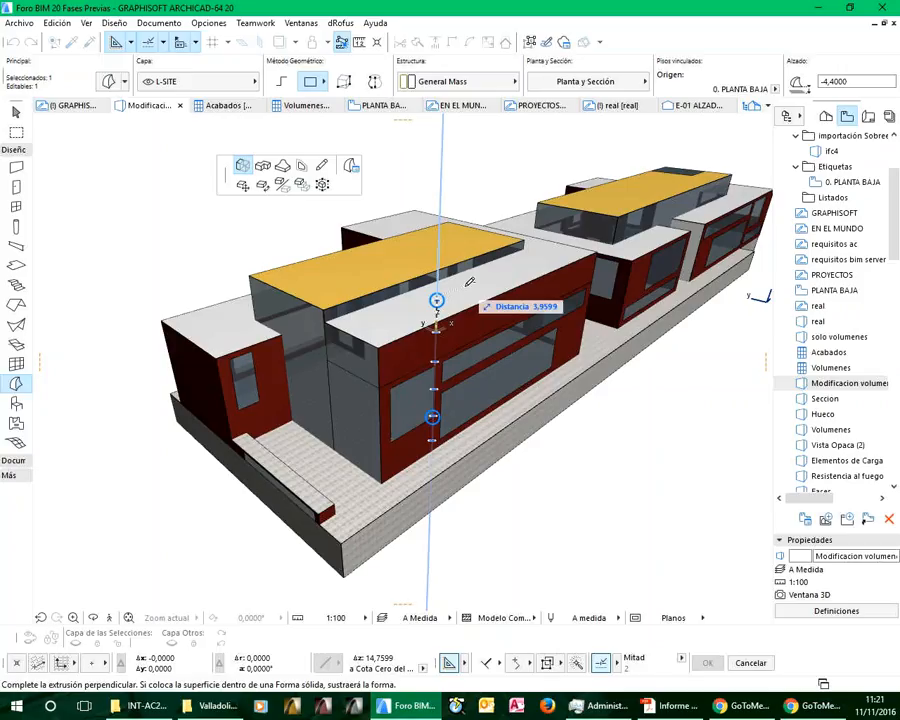
{"action": "type", "text": "2"}
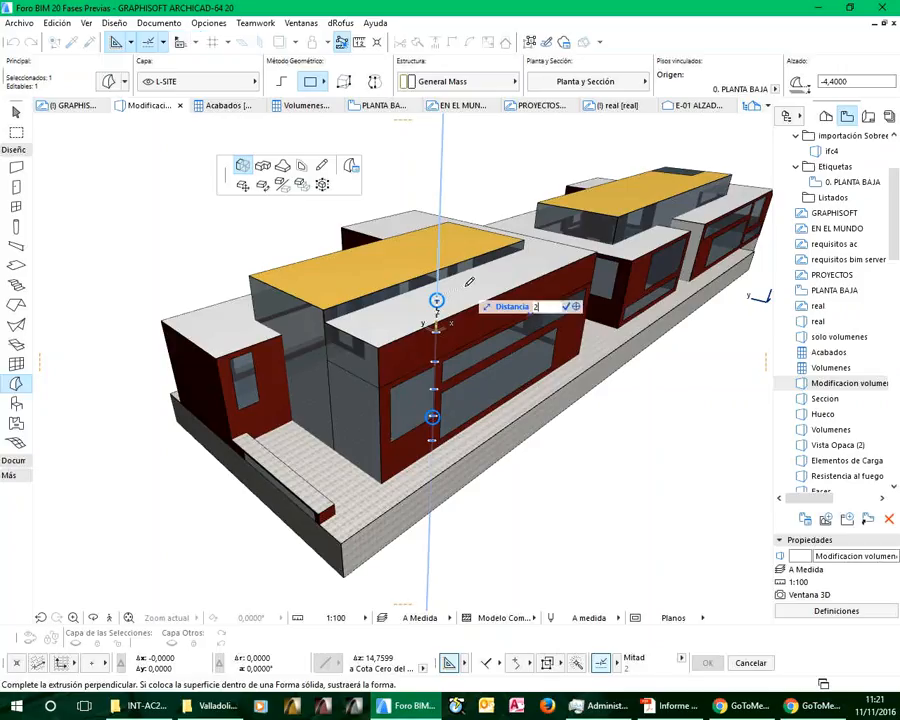
{"action": "key", "text": "Return"}
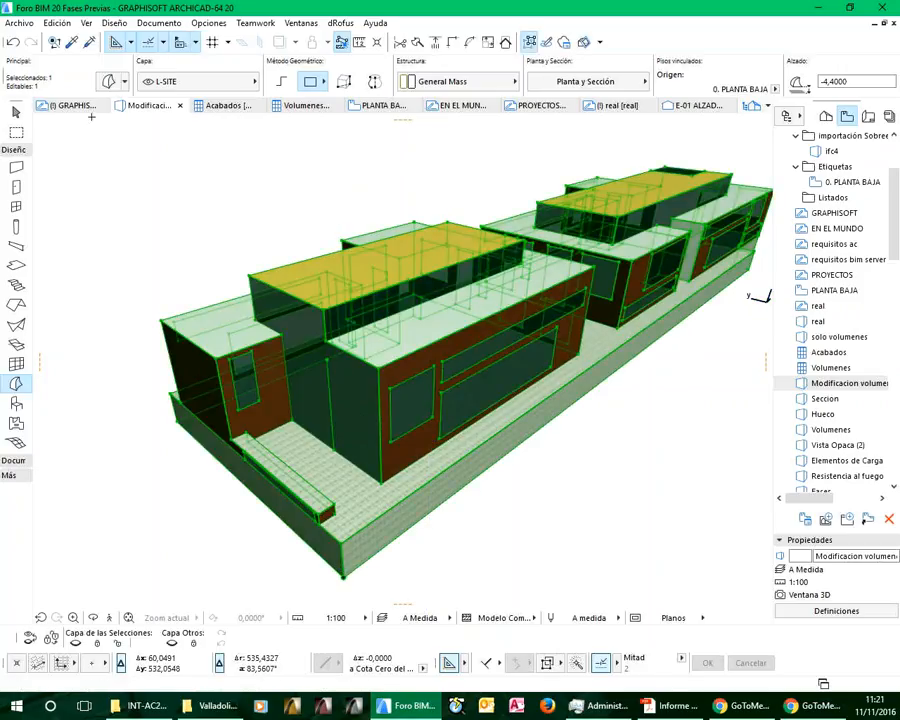
{"action": "left_click", "coordinate": [13, 43]}
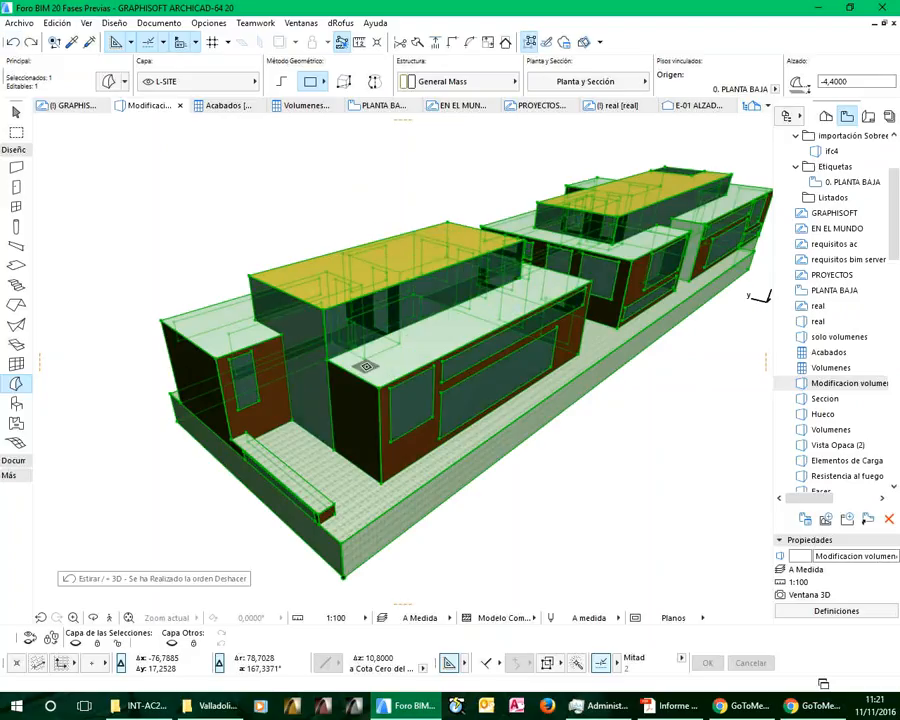
{"action": "key", "text": "Escape"}
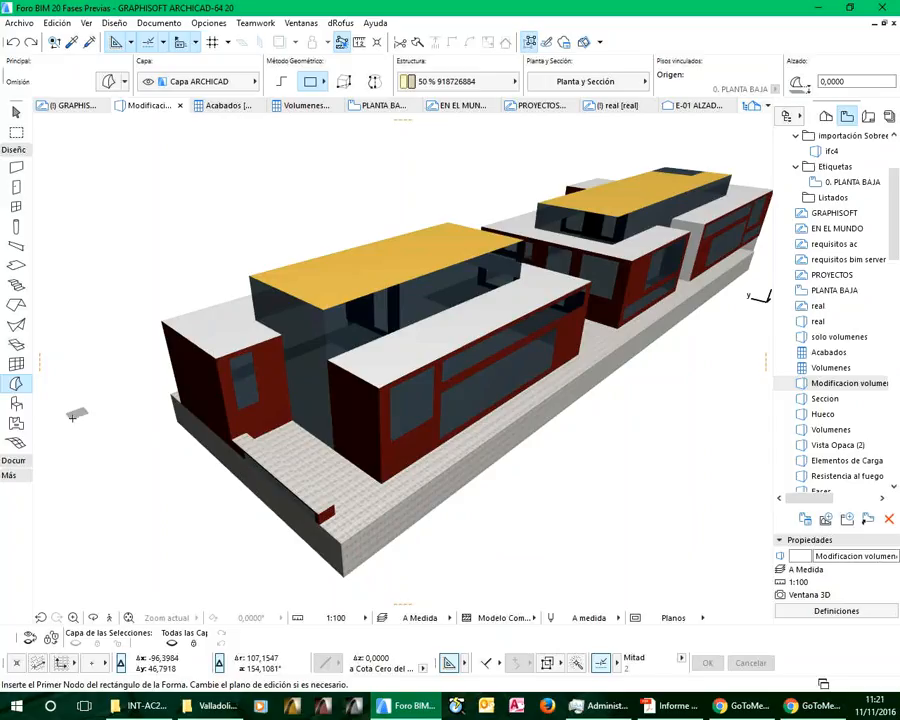
Section the massing with a vertical 3D cutting plane across the front blocks, and inspect the cut face from several angles
{"action": "left_click", "coordinate": [584, 43]}
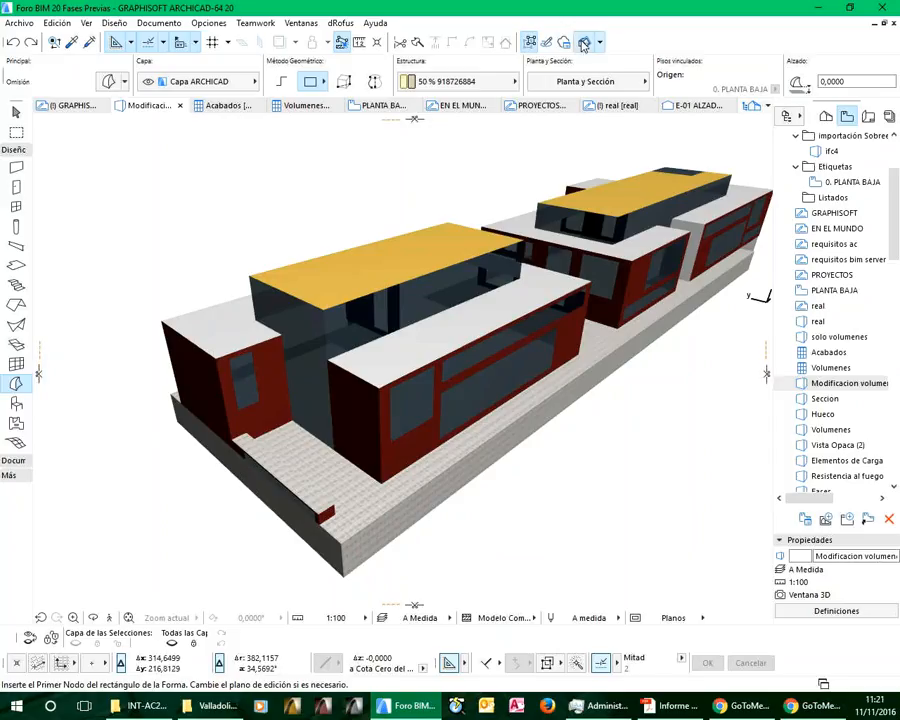
{"action": "left_click", "coordinate": [39, 375]}
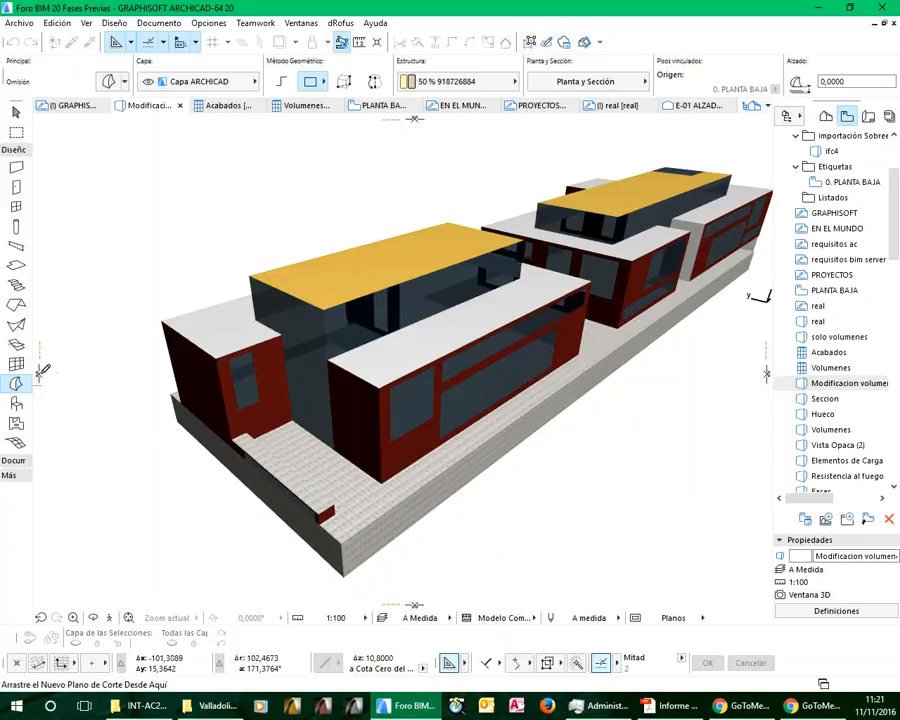
{"action": "left_click_drag", "start_coordinate": [39, 375], "coordinate": [423, 327]}
{"action": "left_click", "coordinate": [110, 221]}
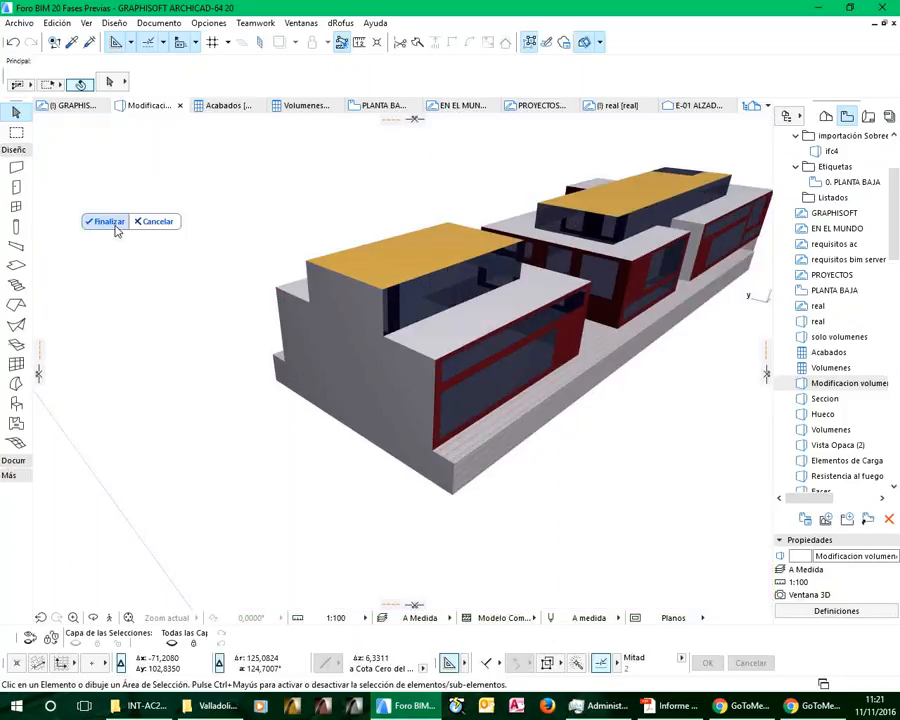
{"action": "scroll", "coordinate": [355, 416], "scroll_direction": "up", "scroll_amount": 5}
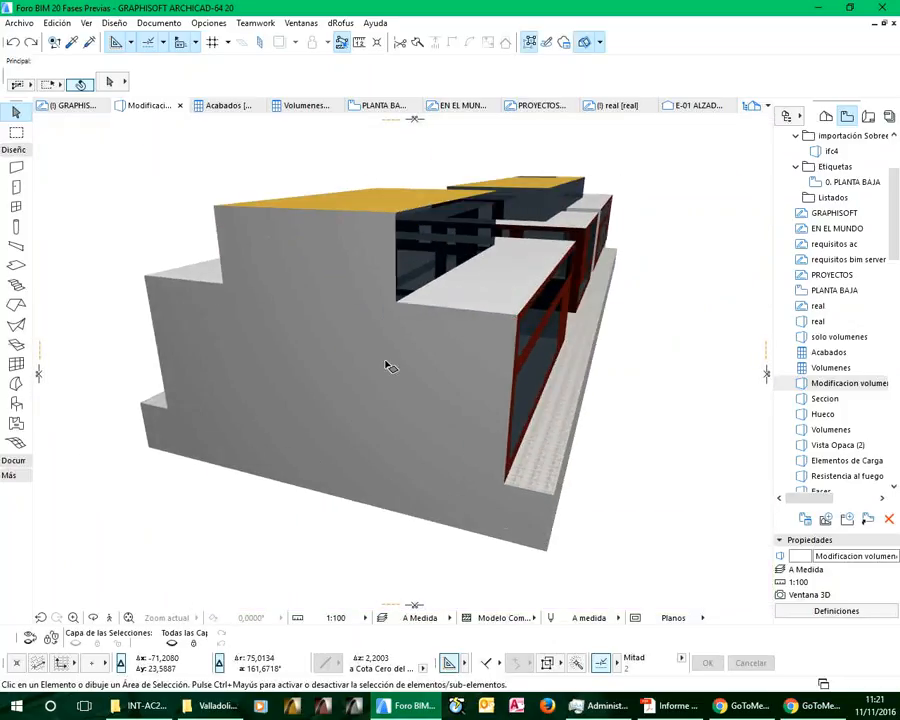
{"action": "middle_click_drag", "start_coordinate": [399, 416], "coordinate": [410, 410], "text": "shift"}
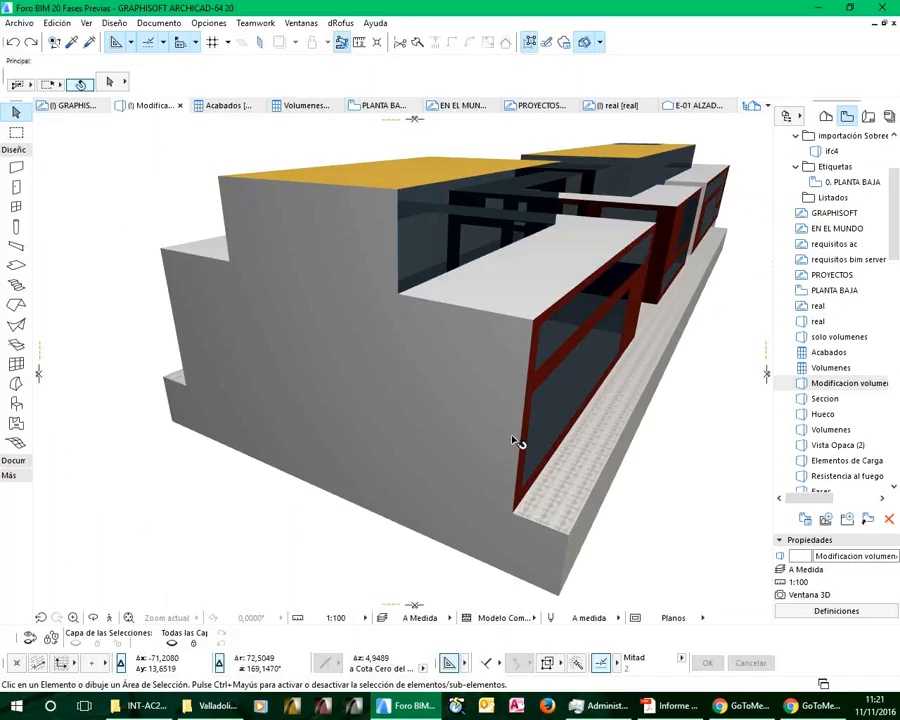
{"action": "middle_click_drag", "start_coordinate": [513, 434], "coordinate": [345, 398], "text": "shift"}
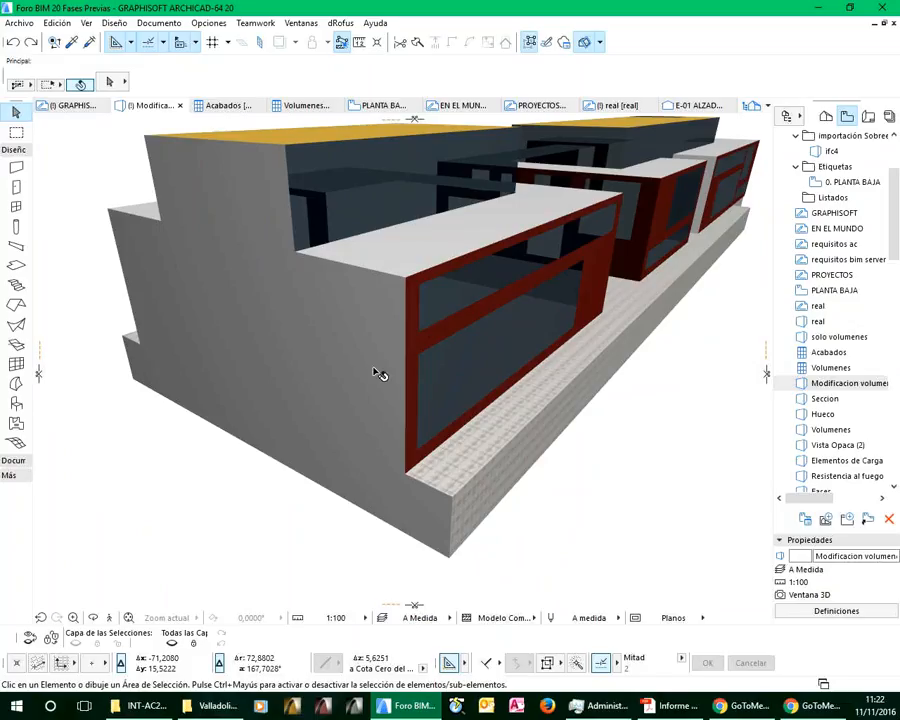
{"action": "scroll", "coordinate": [599, 468], "scroll_direction": "up", "scroll_amount": 5}
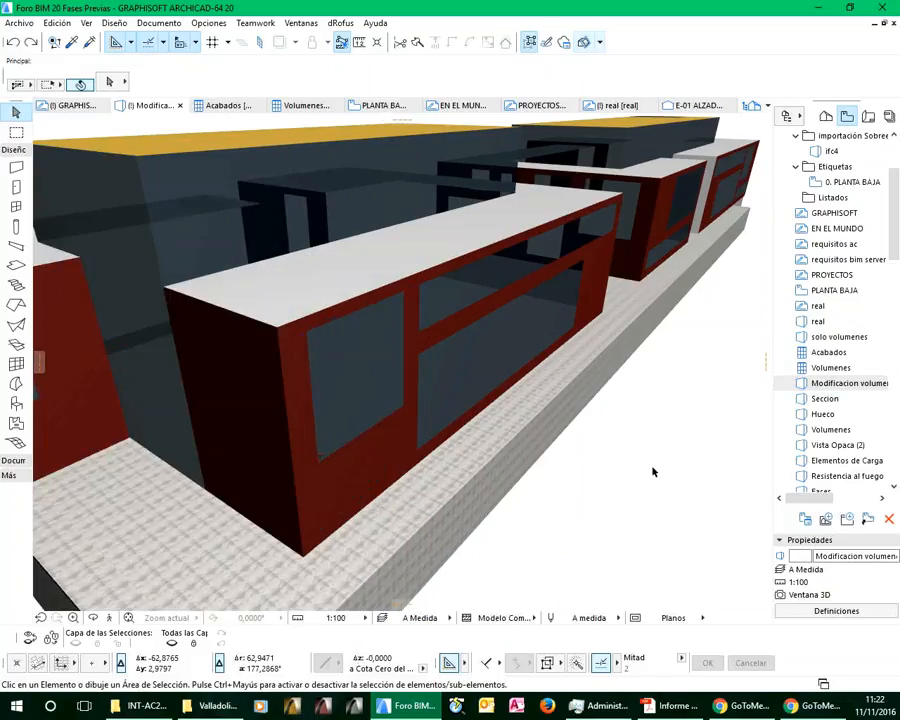
Open the Seccion view, display its 3D cutting planes and reposition the section plane through the front of the building
{"action": "double_click", "coordinate": [792, 400]}
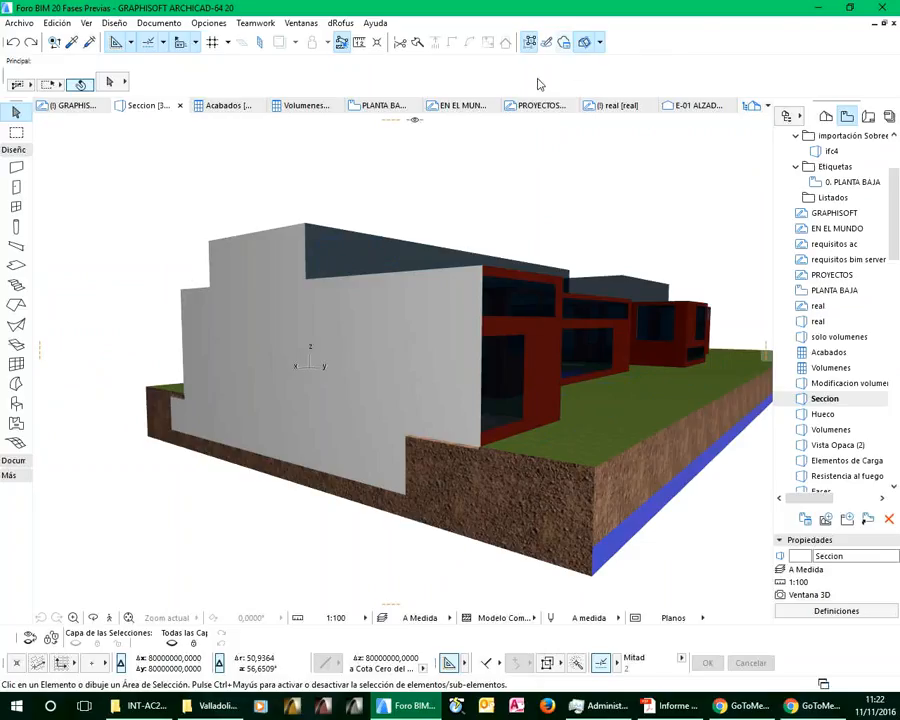
{"action": "left_click", "coordinate": [600, 44]}
{"action": "left_click", "coordinate": [621, 67]}
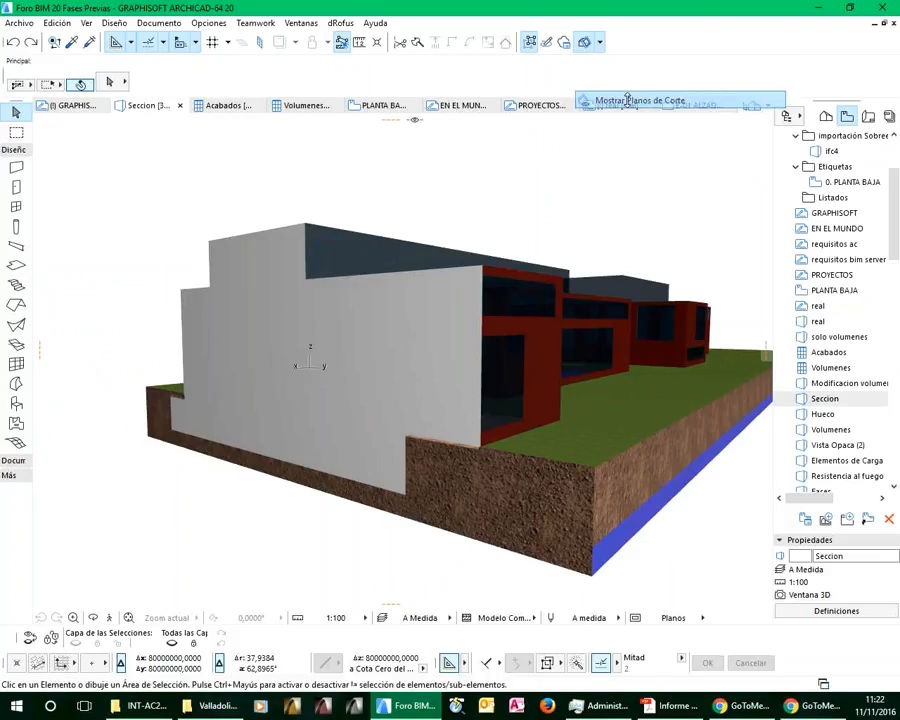
{"action": "left_click", "coordinate": [132, 214]}
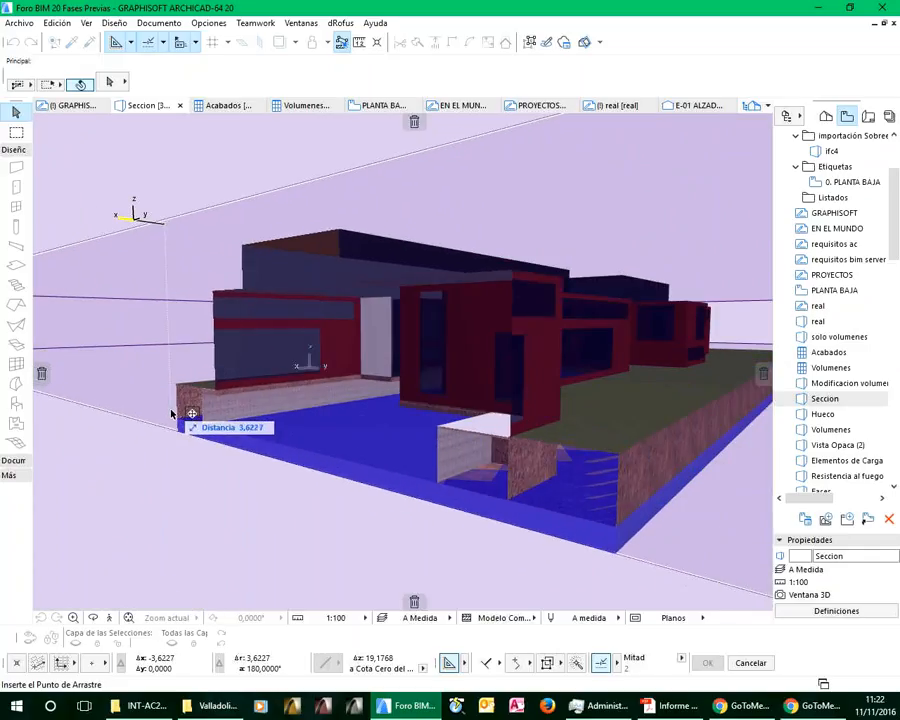
{"action": "left_click", "coordinate": [172, 413]}
{"action": "left_click", "coordinate": [700, 603]}
{"action": "scroll", "coordinate": [484, 473], "scroll_direction": "up", "scroll_amount": 2}
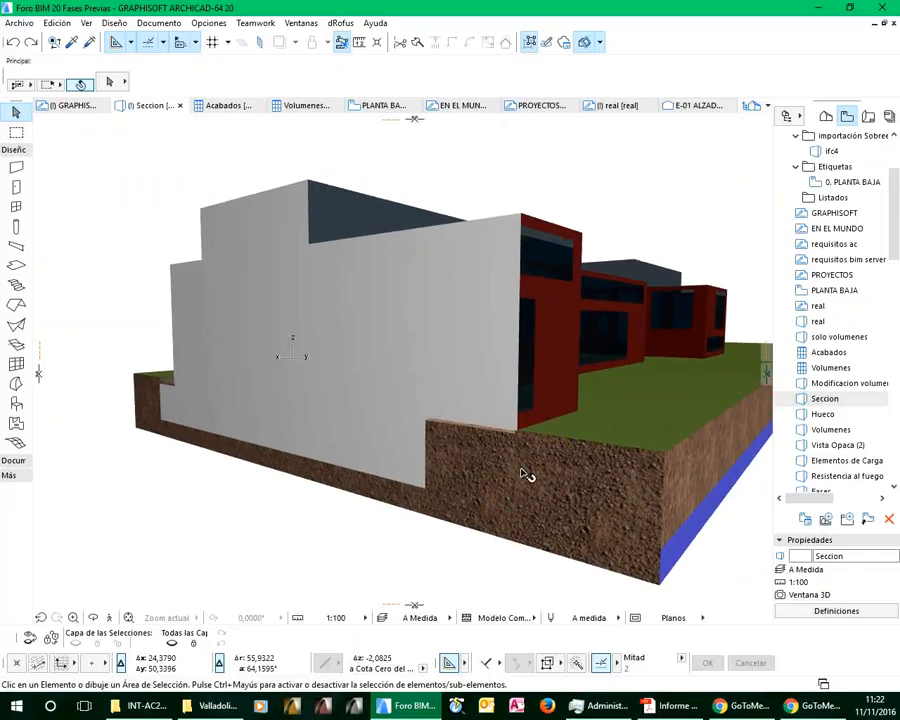
Open the Hueco 3D view and examine the window opening nearest the corner of the front brick block
{"action": "double_click", "coordinate": [820, 414]}
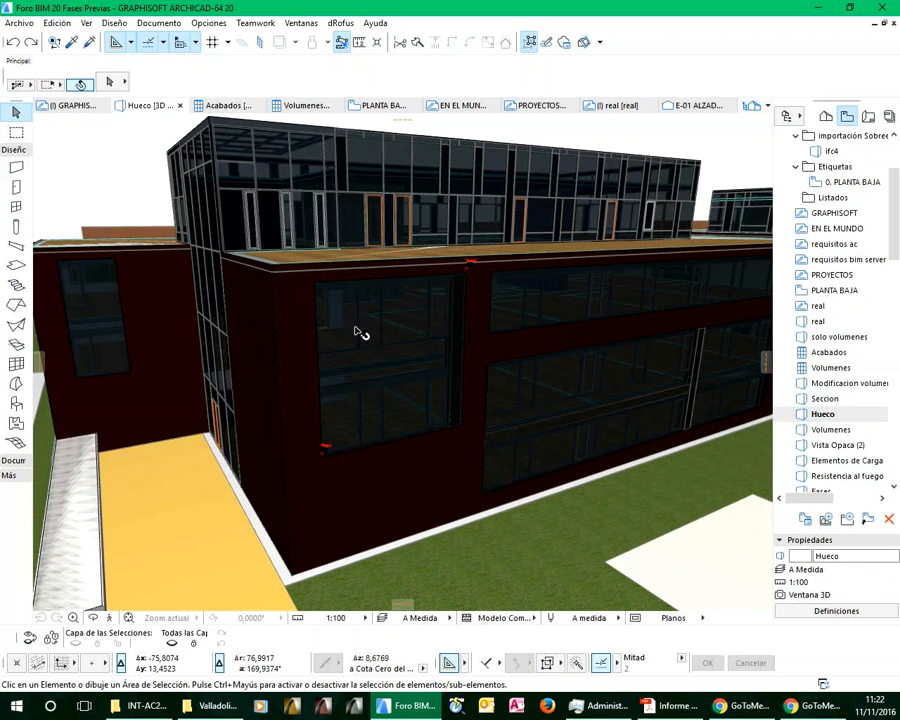
{"action": "middle_click_drag", "start_coordinate": [354, 352], "coordinate": [437, 412]}
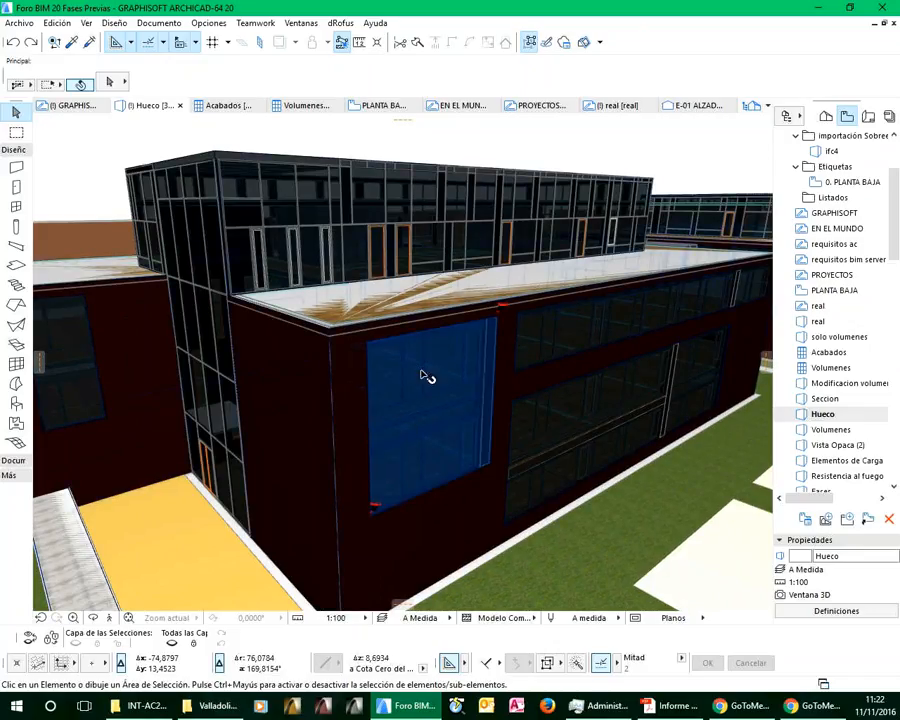
{"action": "middle_click_drag", "start_coordinate": [443, 416], "coordinate": [492, 410], "text": "shift"}
{"action": "scroll", "coordinate": [454, 410], "scroll_direction": "down", "scroll_amount": 10}
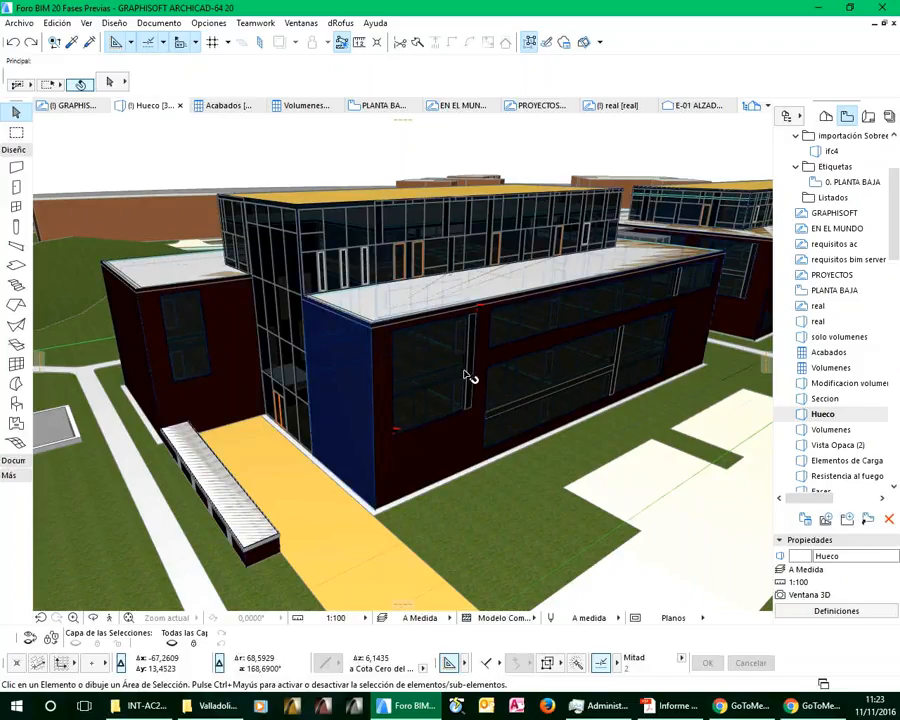
Open the Volumenes 3D view, select the building's massing morph and hide its L-SITE layer to inspect the wireframe model
{"action": "double_click", "coordinate": [826, 431]}
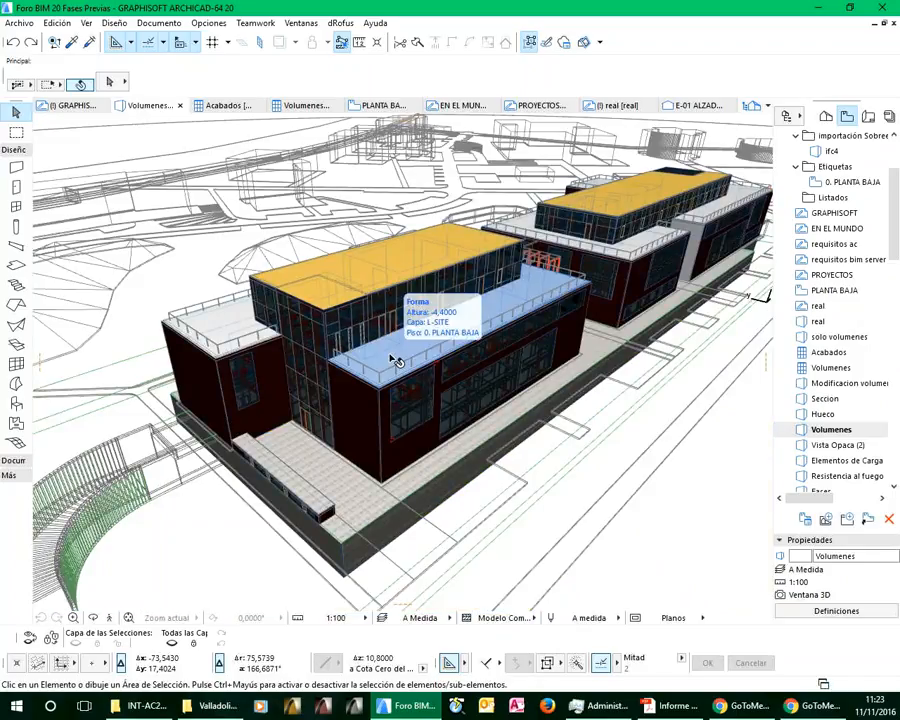
{"action": "key", "text": "ctrl+a"}
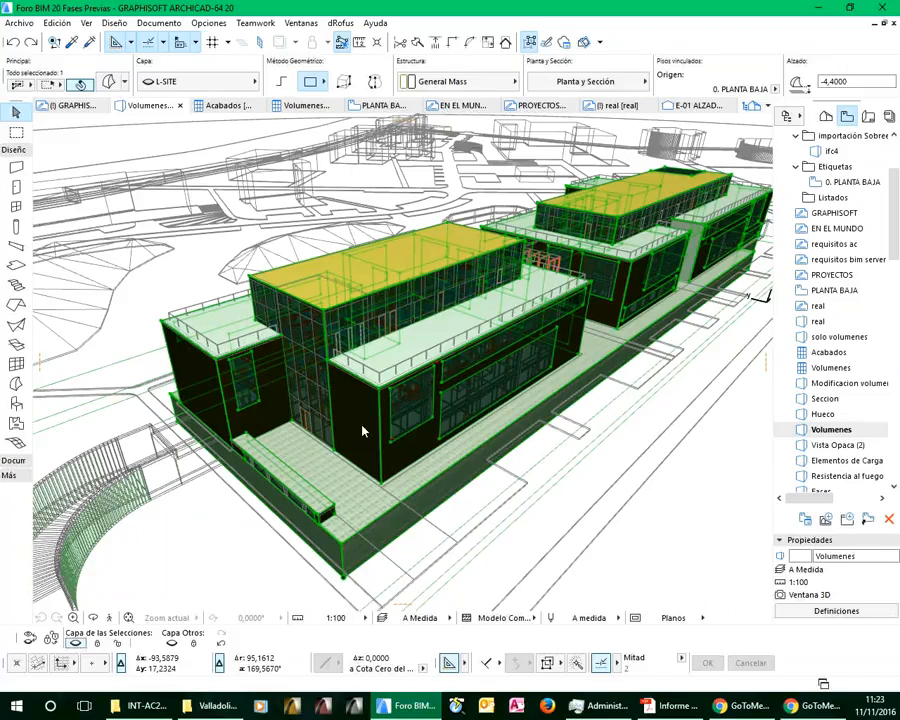
{"action": "middle_click_drag", "start_coordinate": [459, 357], "coordinate": [450, 447], "text": "shift"}
{"action": "scroll", "coordinate": [453, 445], "scroll_direction": "up", "scroll_amount": 6}
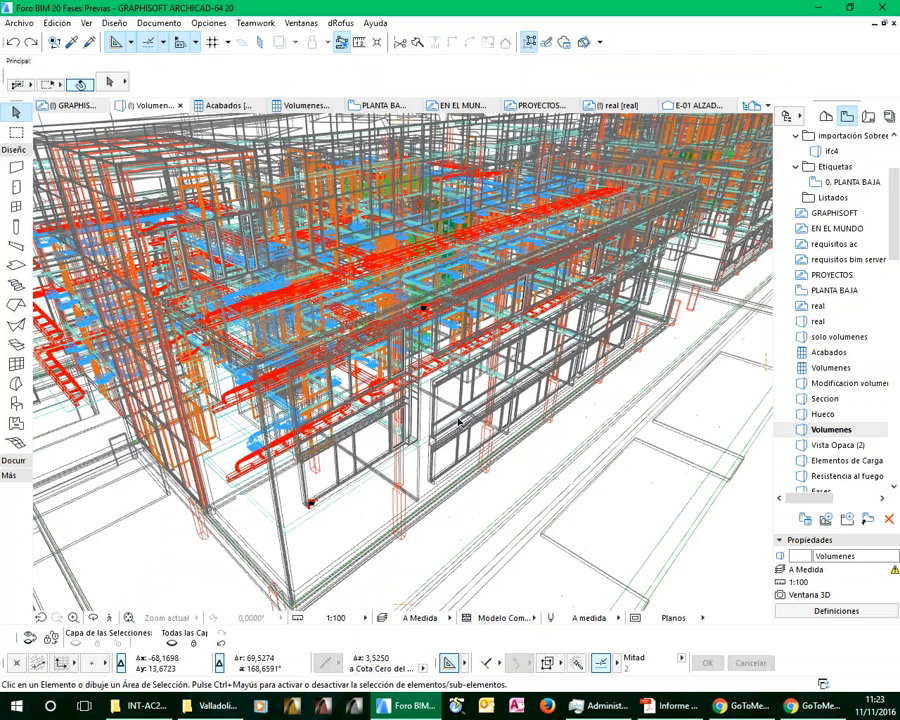
{"action": "scroll", "coordinate": [459, 422], "scroll_direction": "down", "scroll_amount": 6}
Open the Vista Opaca (2) 3D view and bring up the project's property manager
{"action": "double_click", "coordinate": [836, 446]}
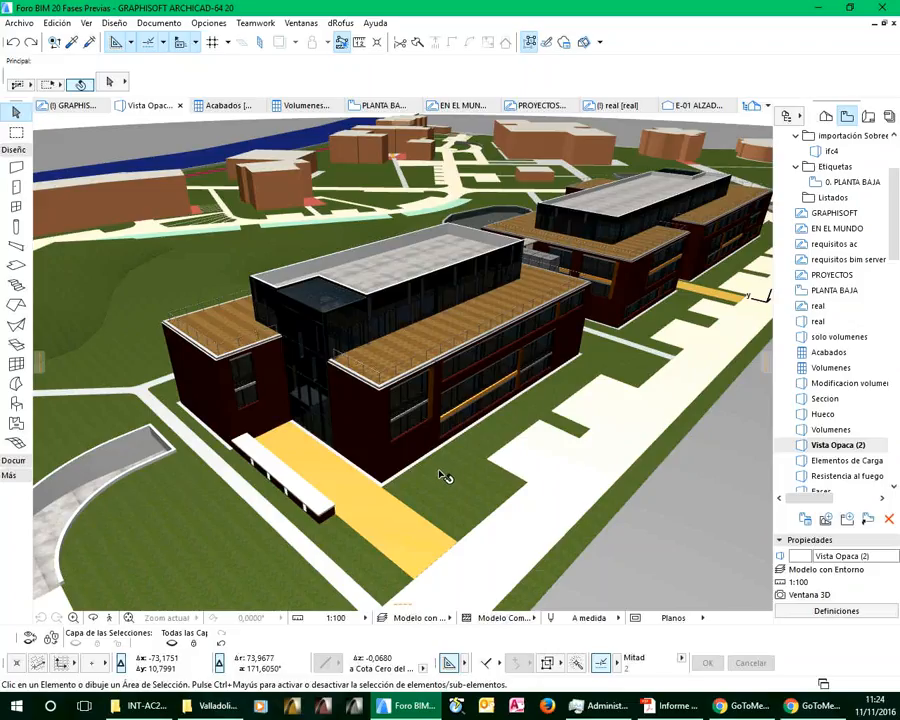
{"action": "left_click", "coordinate": [209, 24]}
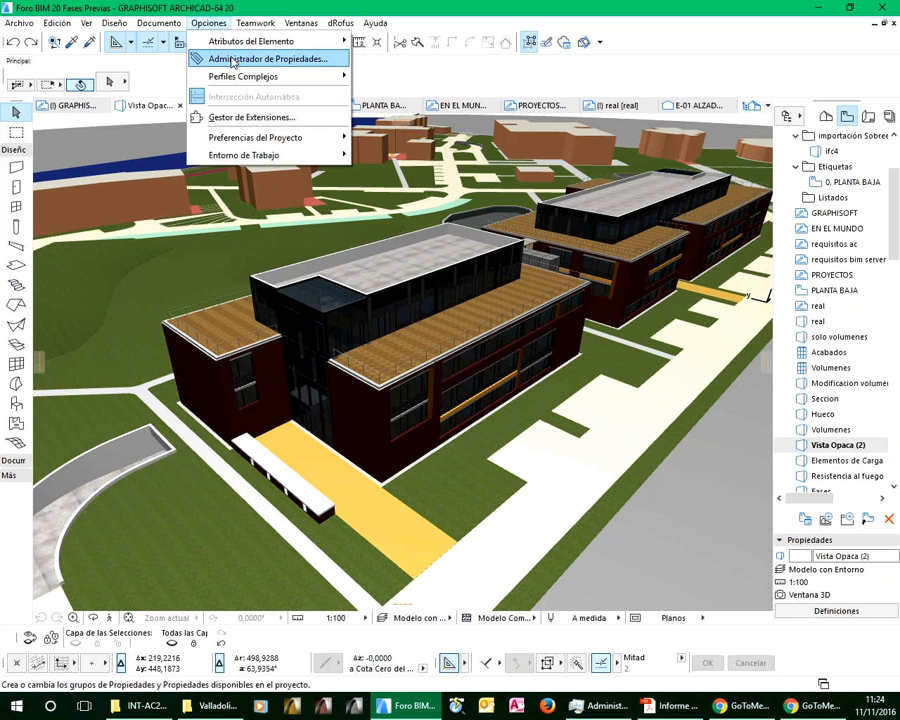
{"action": "left_click", "coordinate": [233, 60]}
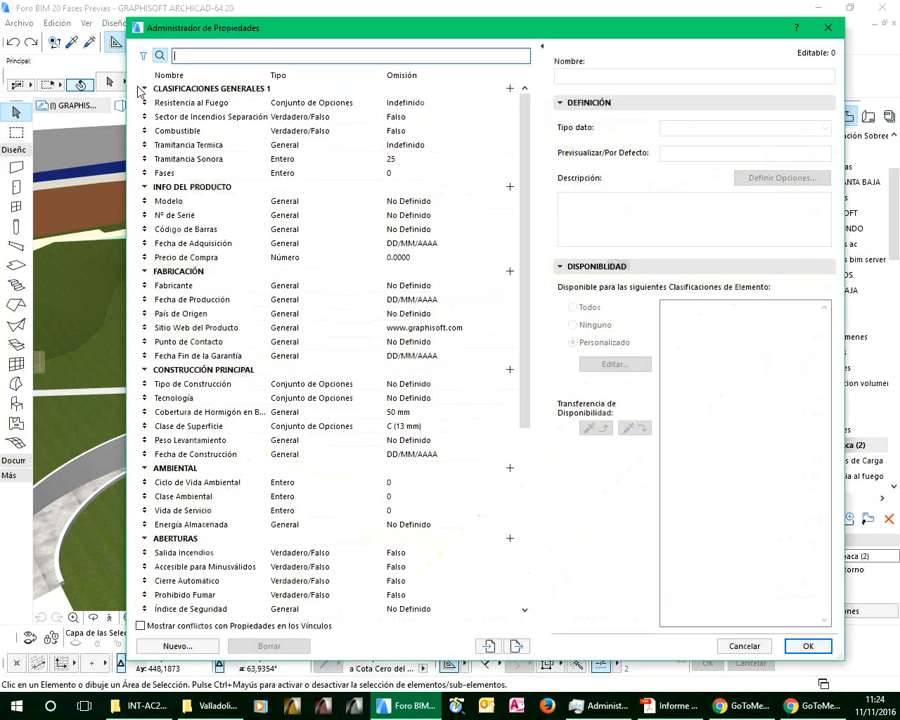
Collapse every property group from CLASIFICACIONES GENERALES 1 to ZONAS so only the group names are listed
{"action": "left_click", "coordinate": [147, 88]}
{"action": "left_click", "coordinate": [145, 103]}
{"action": "left_click", "coordinate": [145, 117]}
{"action": "left_click", "coordinate": [145, 131]}
{"action": "left_click", "coordinate": [145, 144]}
{"action": "left_click", "coordinate": [145, 145]}
{"action": "left_click", "coordinate": [145, 159]}
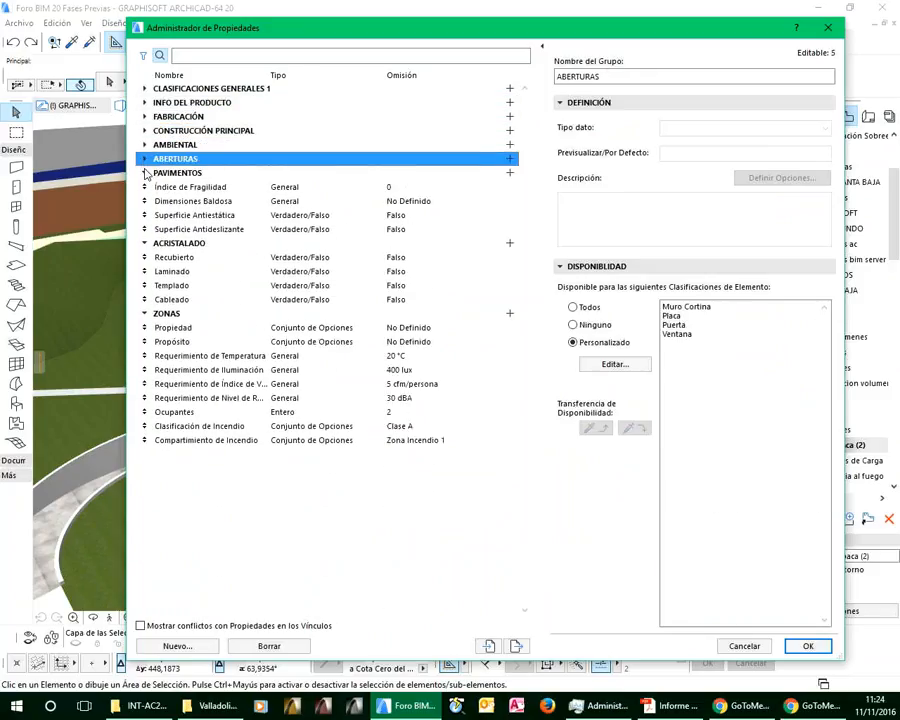
{"action": "left_click", "coordinate": [145, 173]}
{"action": "left_click", "coordinate": [145, 187]}
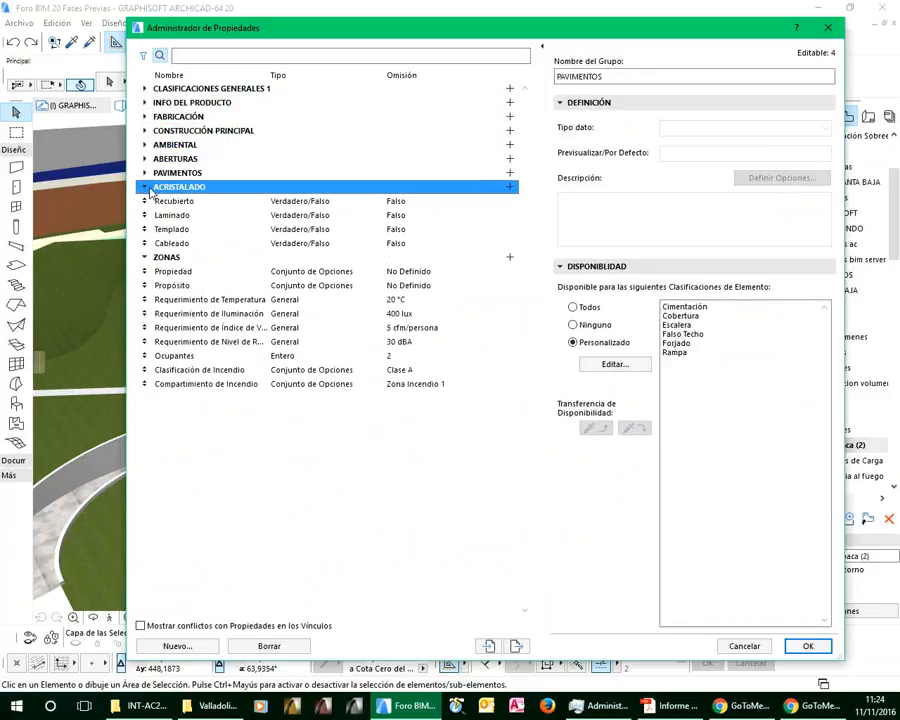
{"action": "left_click", "coordinate": [145, 201]}
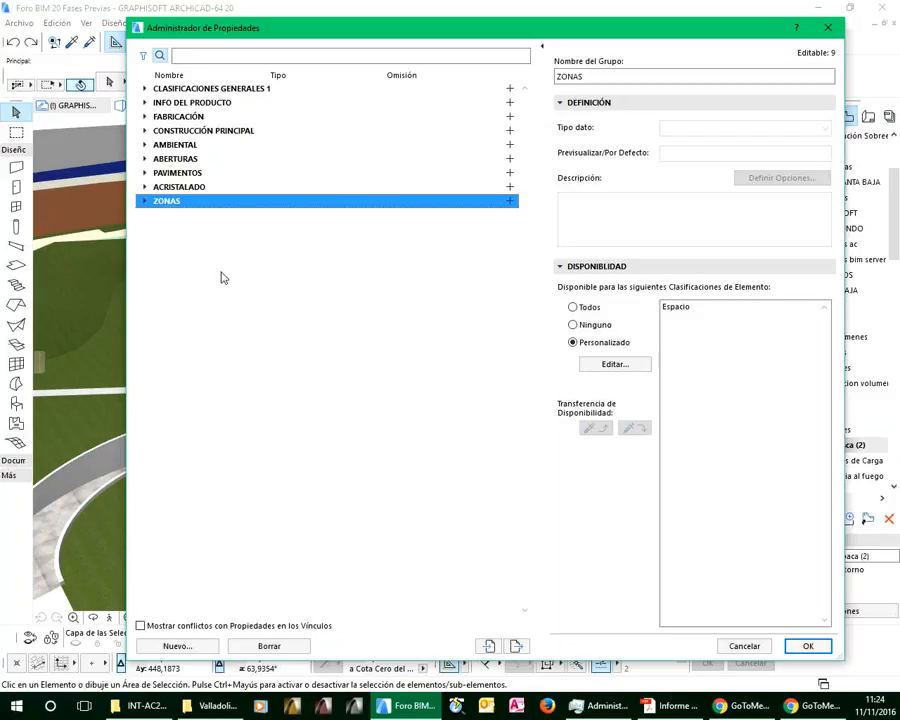
Expand FABRICACIÓN and CLASIFICACIONES GENERALES 1, and compare the data type and availability of the Fases and Tramitancia Sonora properties
{"action": "left_click", "coordinate": [146, 117]}
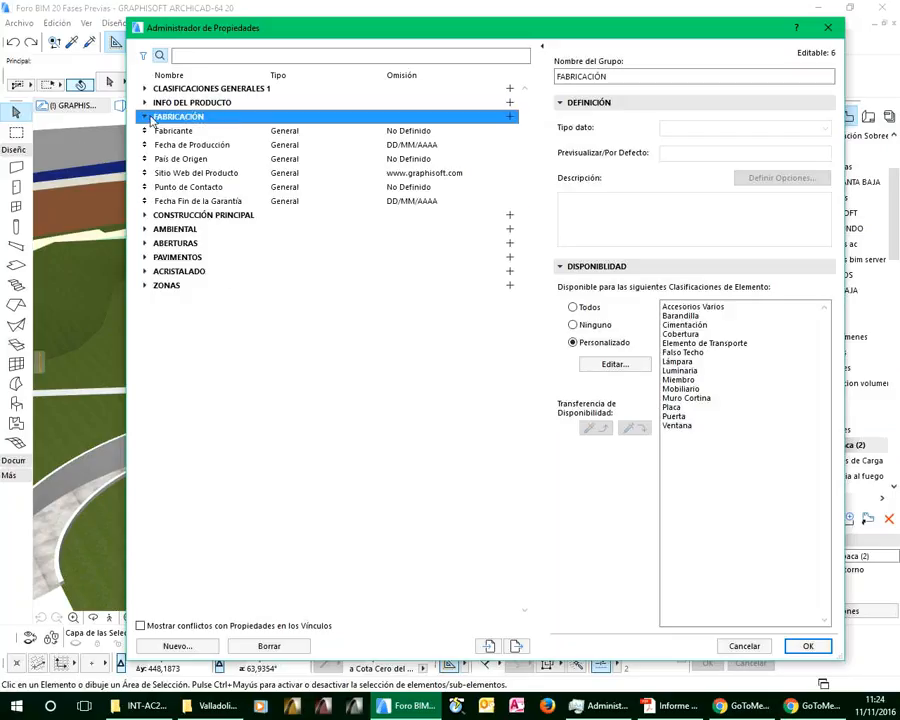
{"action": "left_click", "coordinate": [143, 90]}
{"action": "left_click", "coordinate": [144, 90]}
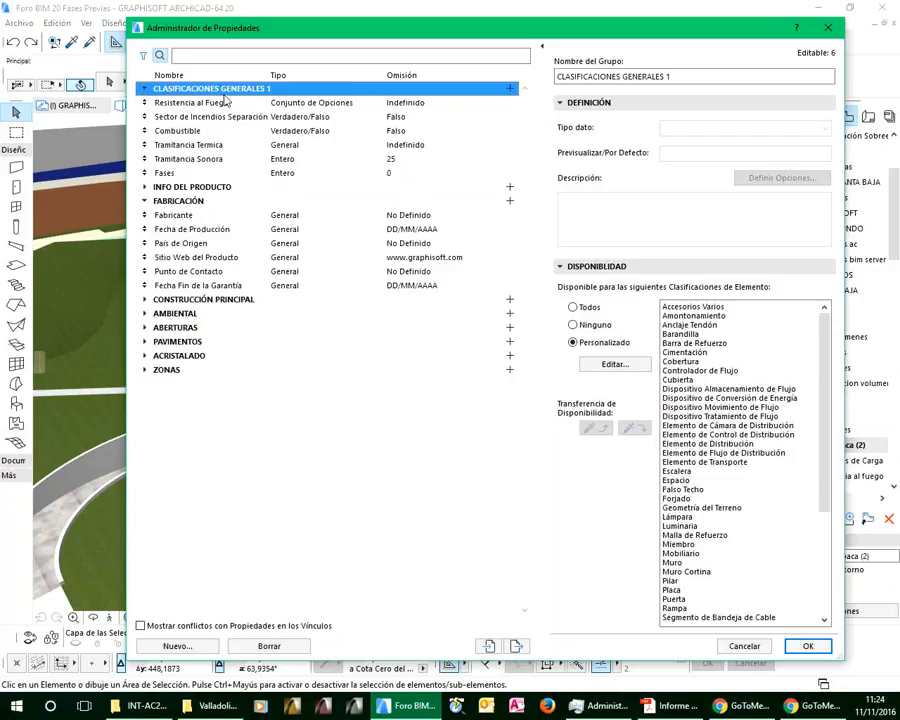
{"action": "left_click", "coordinate": [176, 176]}
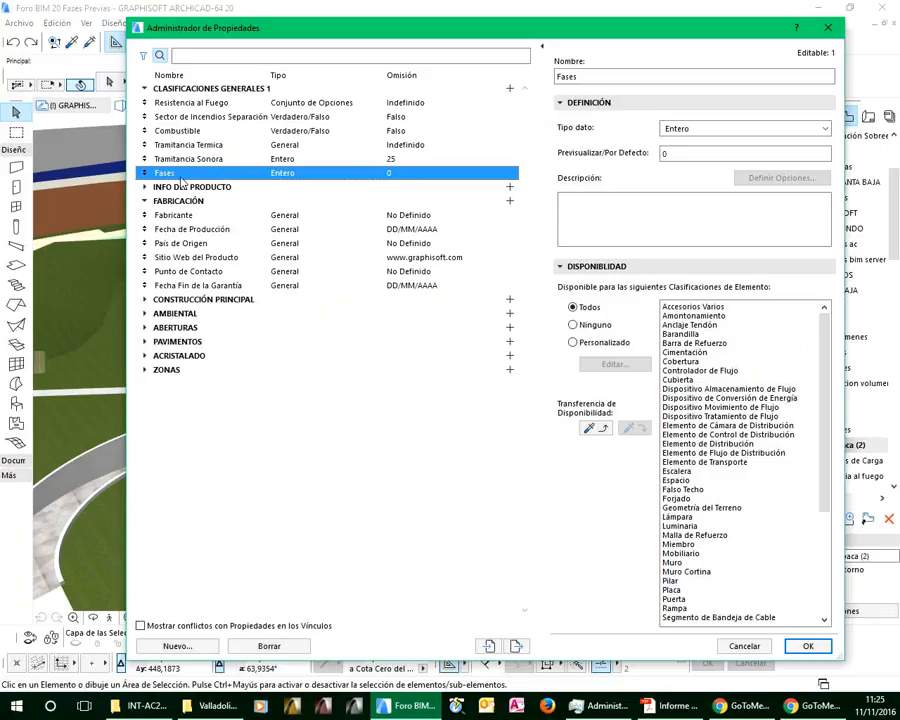
{"action": "left_click", "coordinate": [685, 154]}
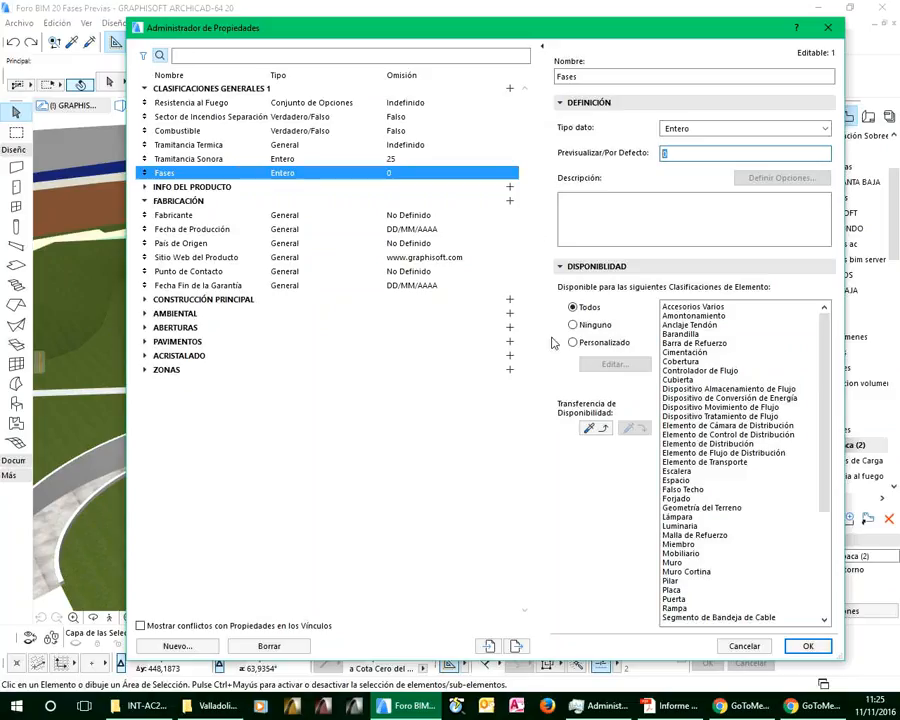
{"action": "scroll", "coordinate": [815, 440], "scroll_direction": "down", "scroll_amount": 3}
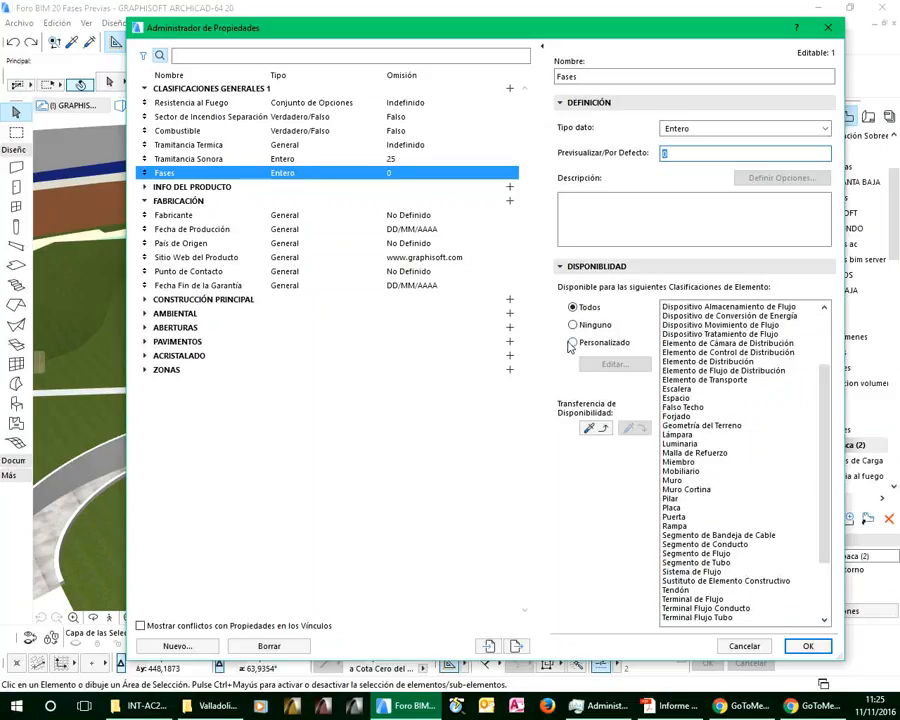
{"action": "left_click", "coordinate": [206, 161]}
{"action": "left_click", "coordinate": [573, 342]}
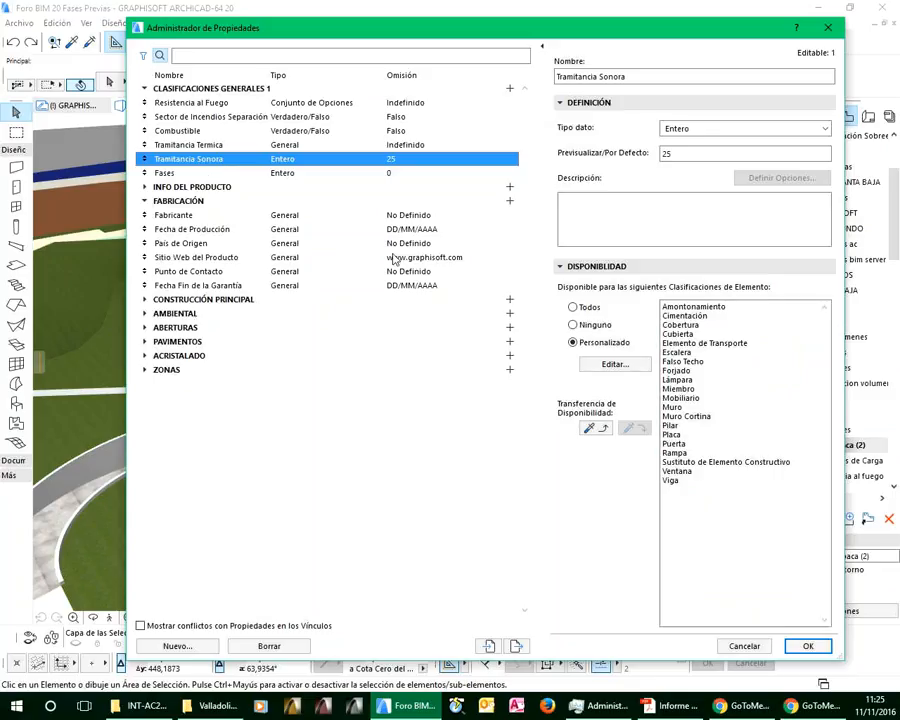
{"action": "left_click", "coordinate": [240, 174]}
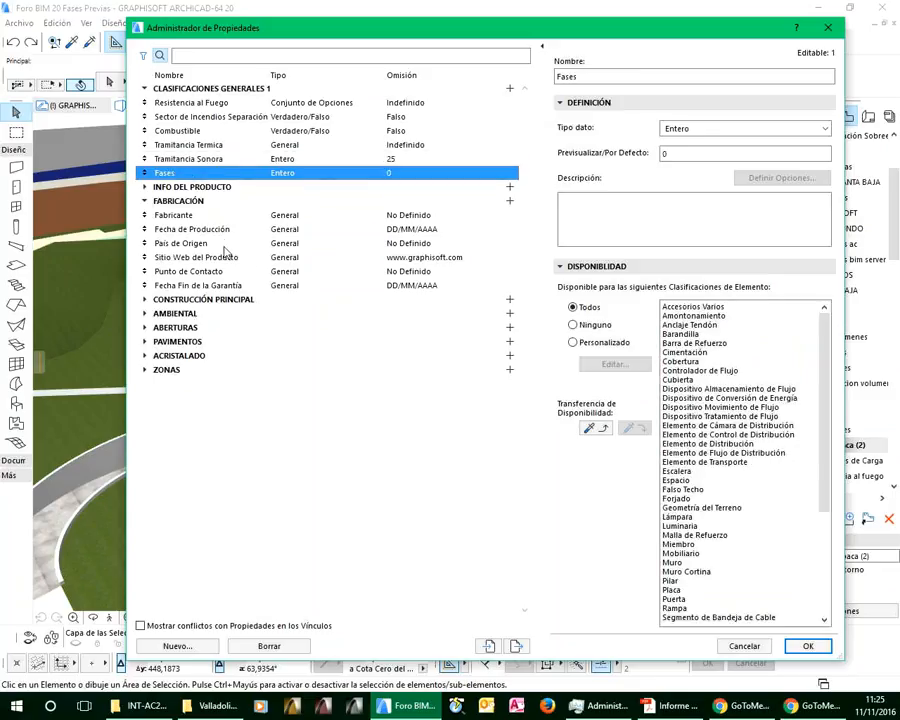
Review the Fecha de Construcción and Resistencia al Fuego property definitions, and close the property manager without changes
{"action": "left_click", "coordinate": [146, 301]}
{"action": "left_click", "coordinate": [200, 385]}
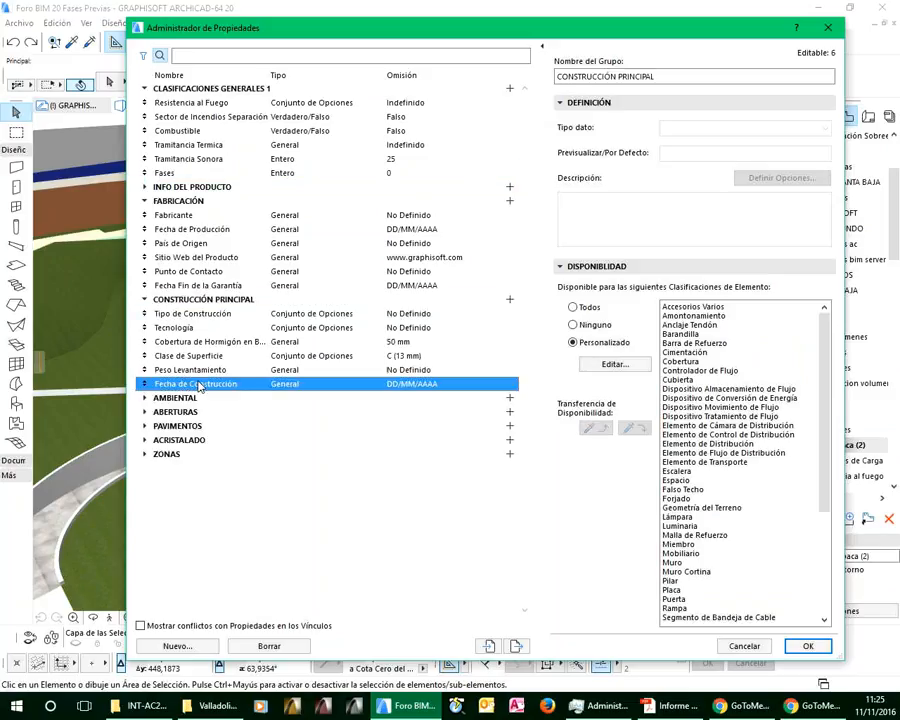
{"action": "left_click", "coordinate": [197, 104]}
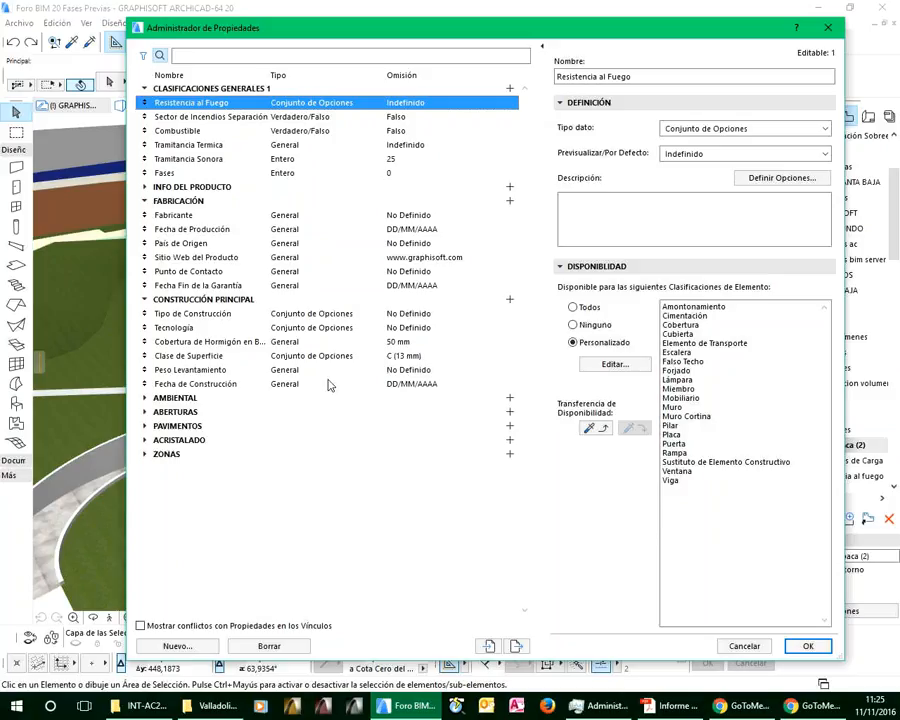
{"action": "left_click", "coordinate": [750, 650]}
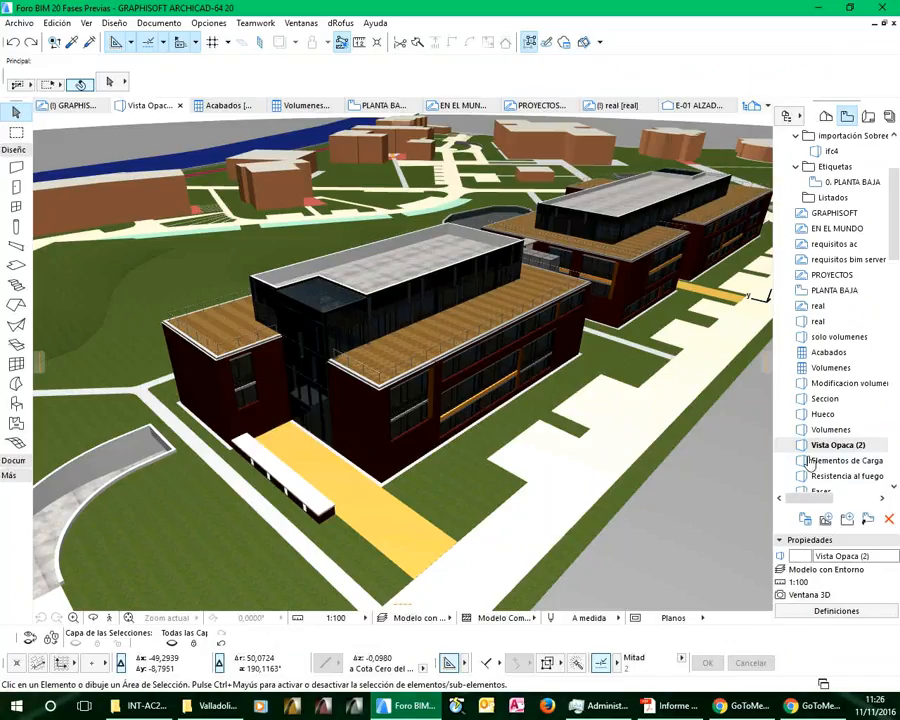
Examine the Fases, Resistencia al Fuego and Fecha de Construcción properties in the front end wall's settings, and close them without changes
{"action": "scroll", "coordinate": [840, 440], "scroll_direction": "down", "scroll_amount": 3}
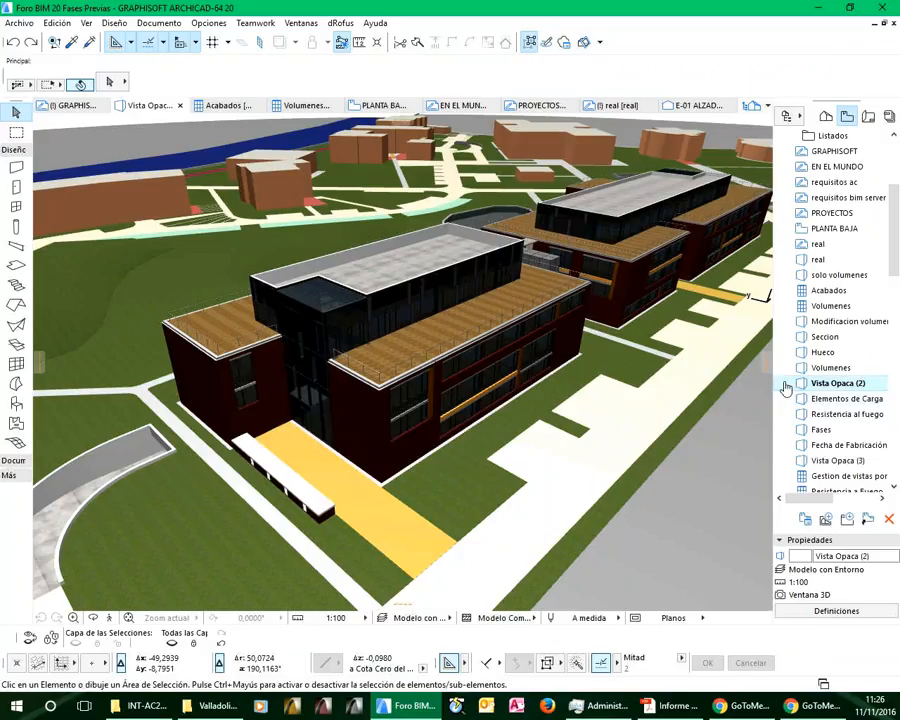
{"action": "left_click", "coordinate": [362, 402]}
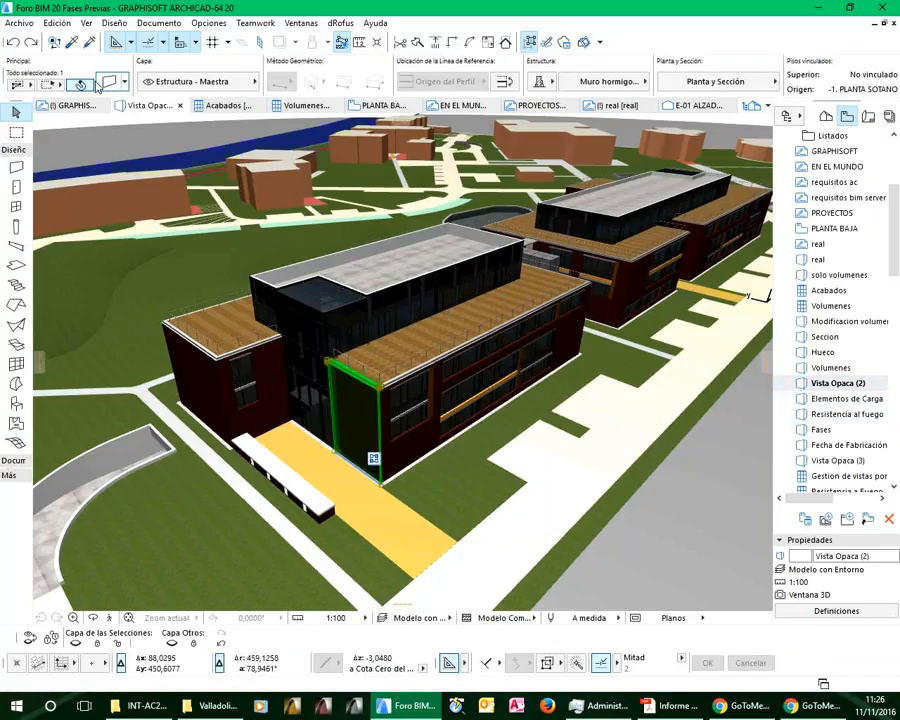
{"action": "left_click", "coordinate": [109, 83]}
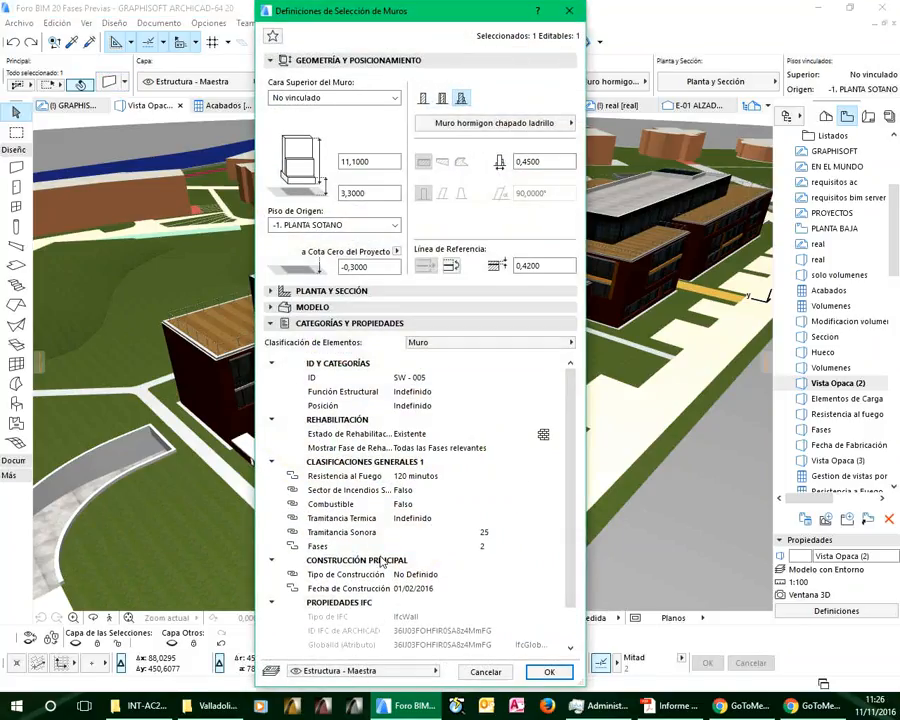
{"action": "scroll", "coordinate": [484, 555], "scroll_direction": "down", "scroll_amount": 1}
{"action": "scroll", "coordinate": [484, 555], "scroll_direction": "down", "scroll_amount": 1}
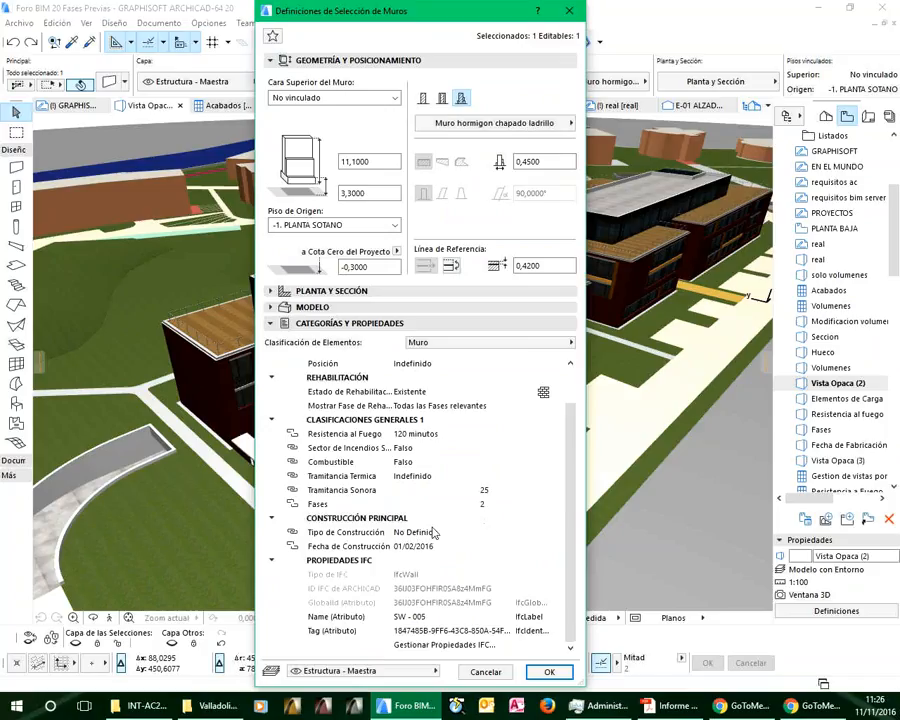
{"action": "left_click", "coordinate": [325, 506]}
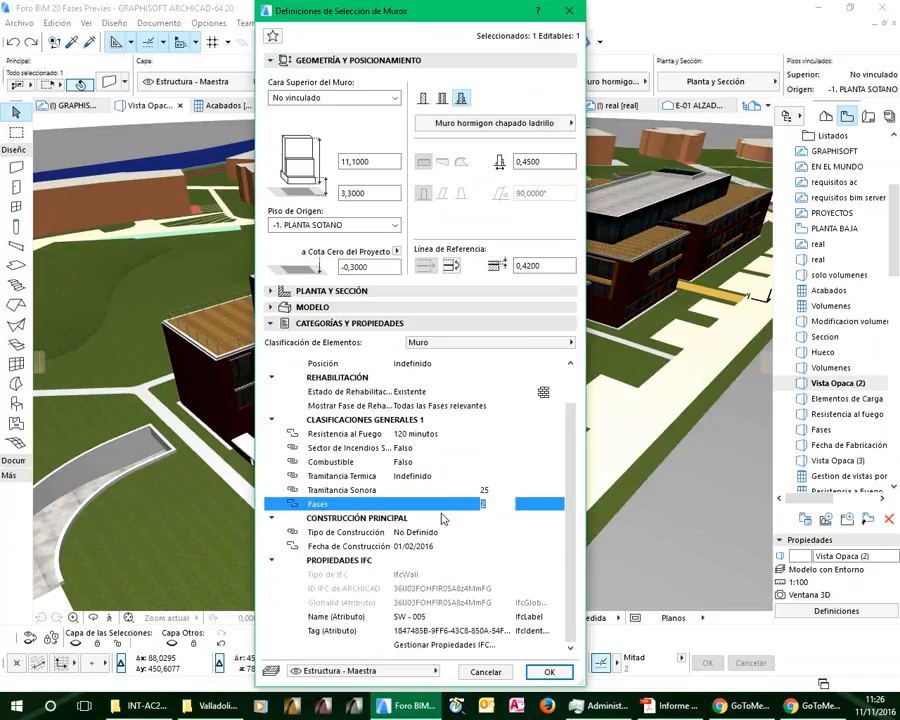
{"action": "left_click", "coordinate": [364, 434]}
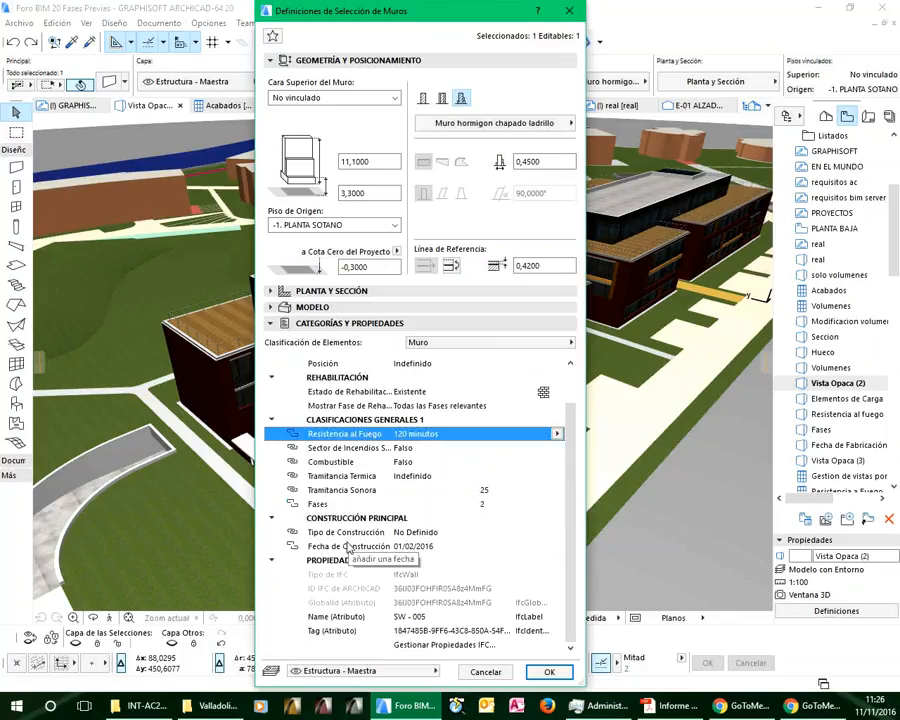
{"action": "left_click", "coordinate": [350, 546]}
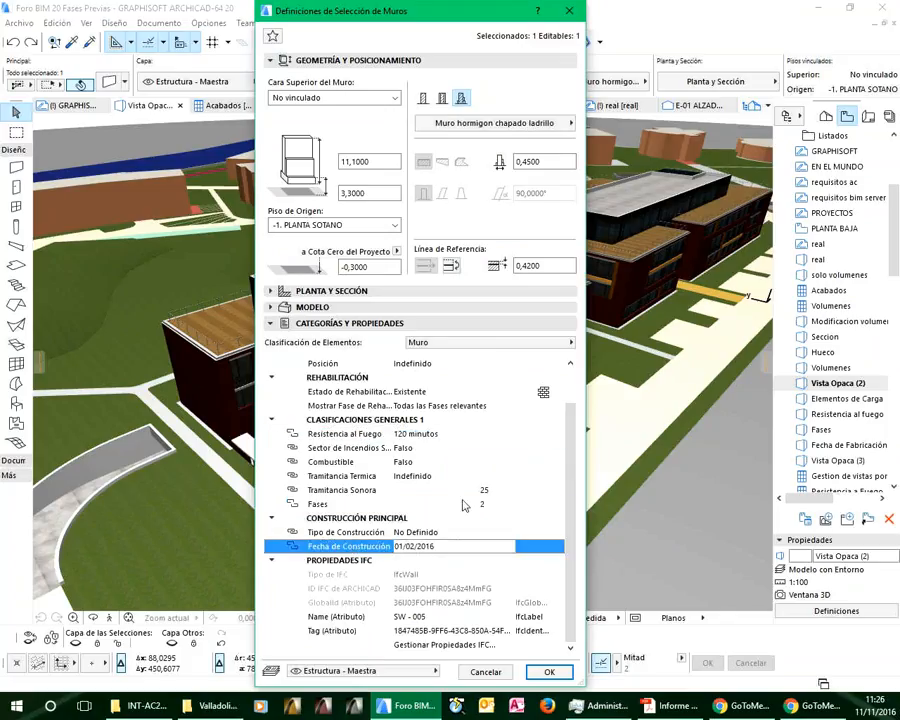
{"action": "left_click", "coordinate": [487, 673]}
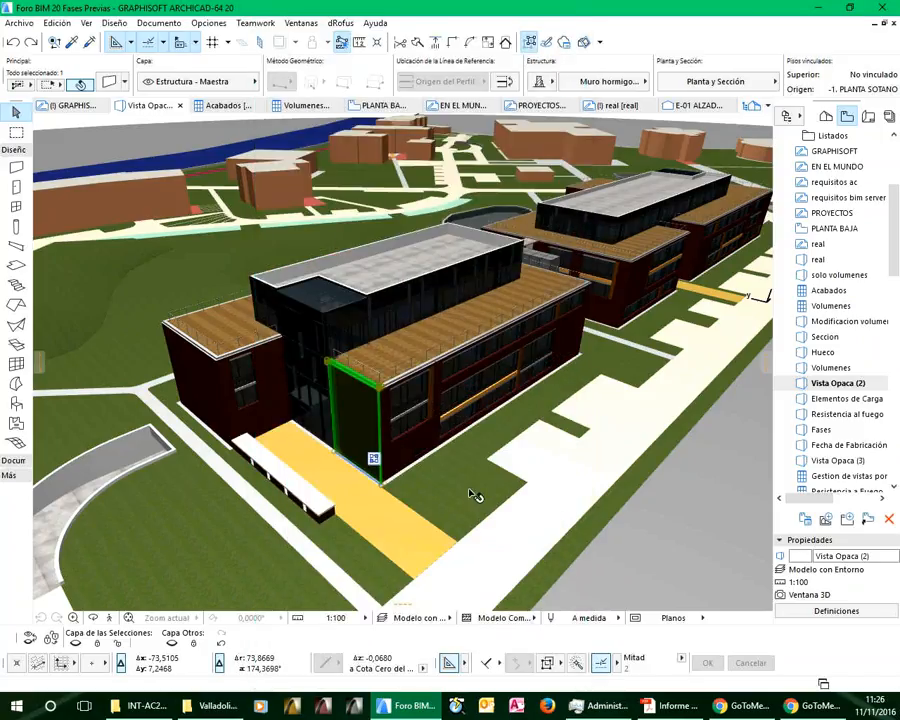
Find and select all walls matching the long front wall's criteria: type Muro, width 0,4500 and layer Estructura - Maestra
{"action": "left_click", "coordinate": [637, 543]}
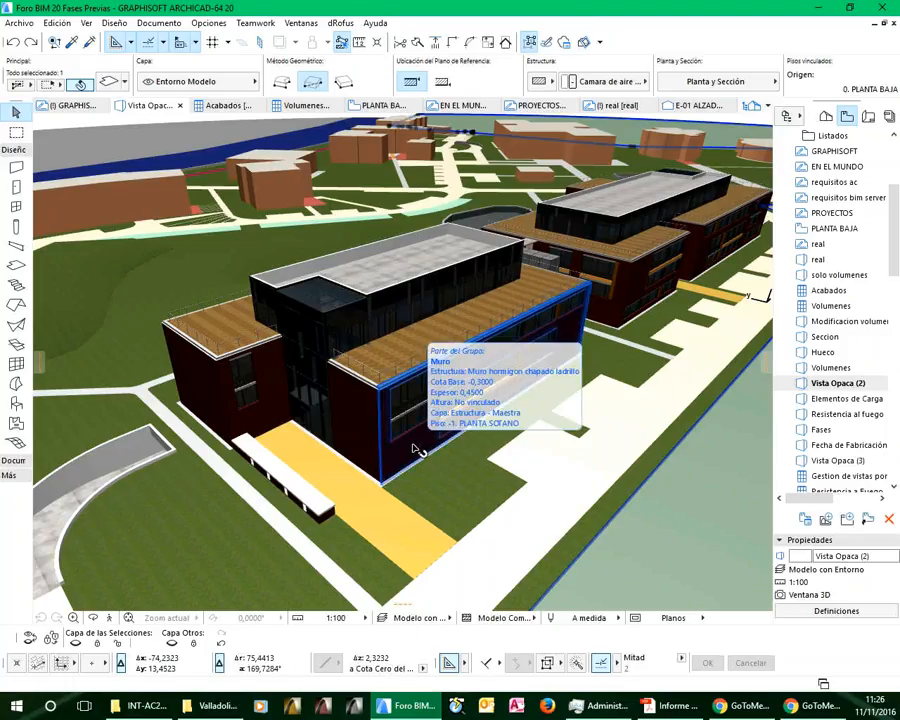
{"action": "left_click", "coordinate": [54, 42]}
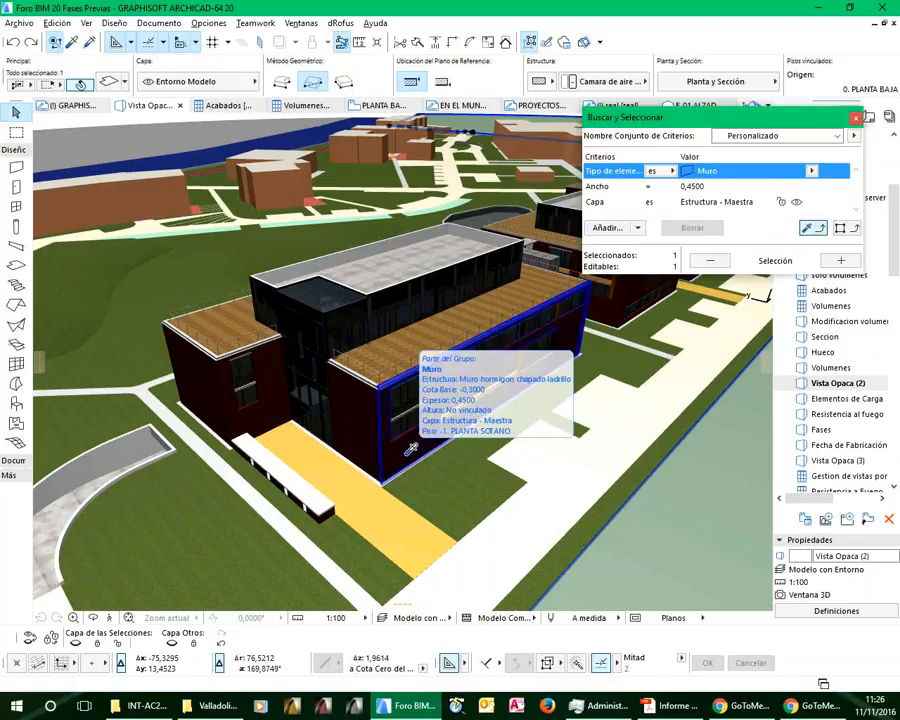
{"action": "left_click", "coordinate": [410, 449]}
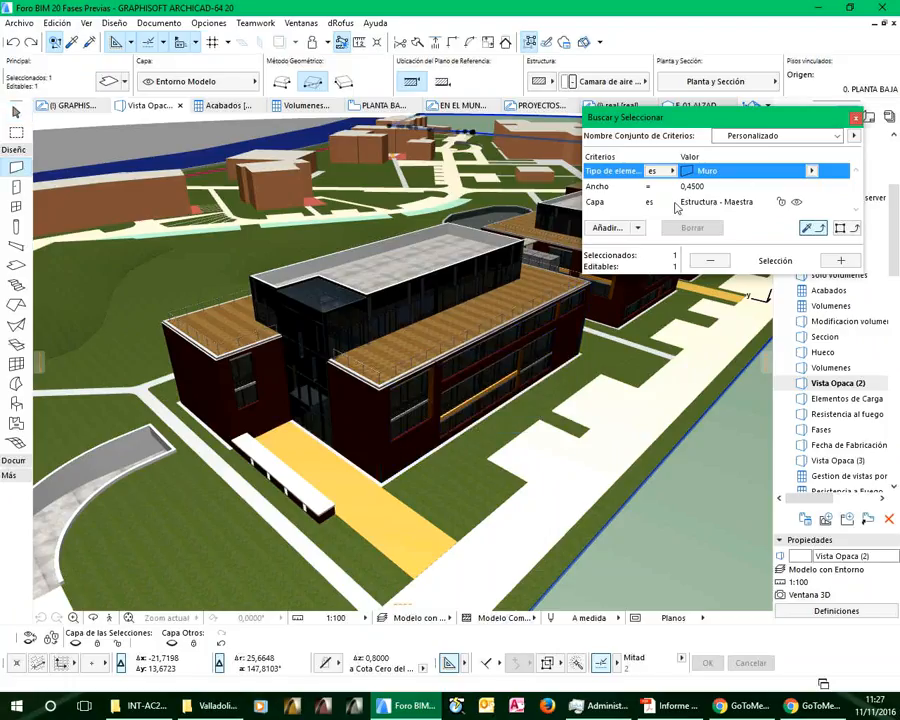
{"action": "left_click", "coordinate": [841, 262]}
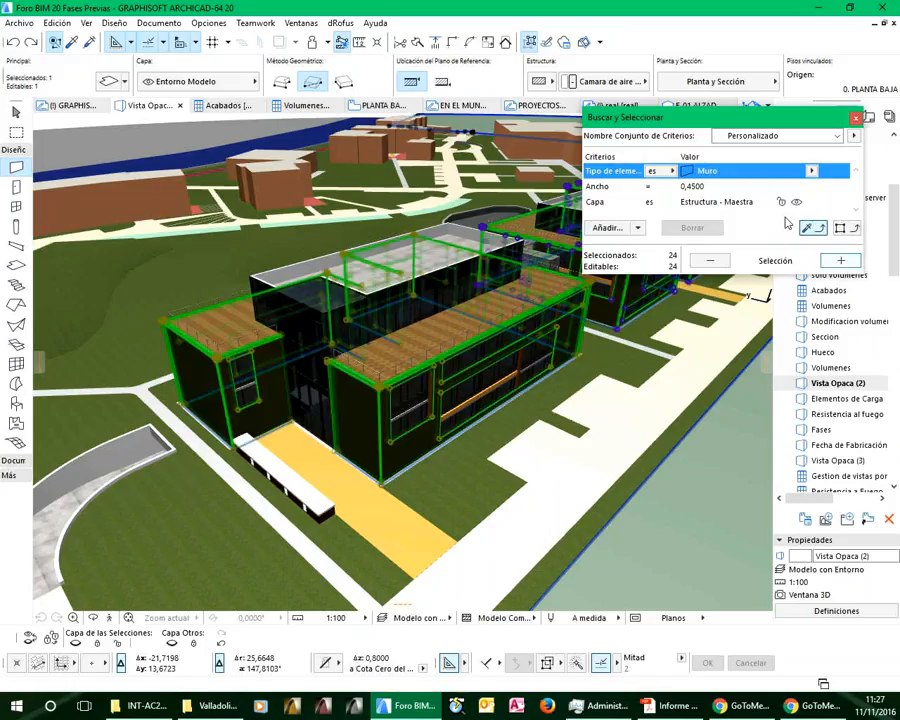
{"action": "left_click_drag", "start_coordinate": [727, 121], "coordinate": [615, 372]}
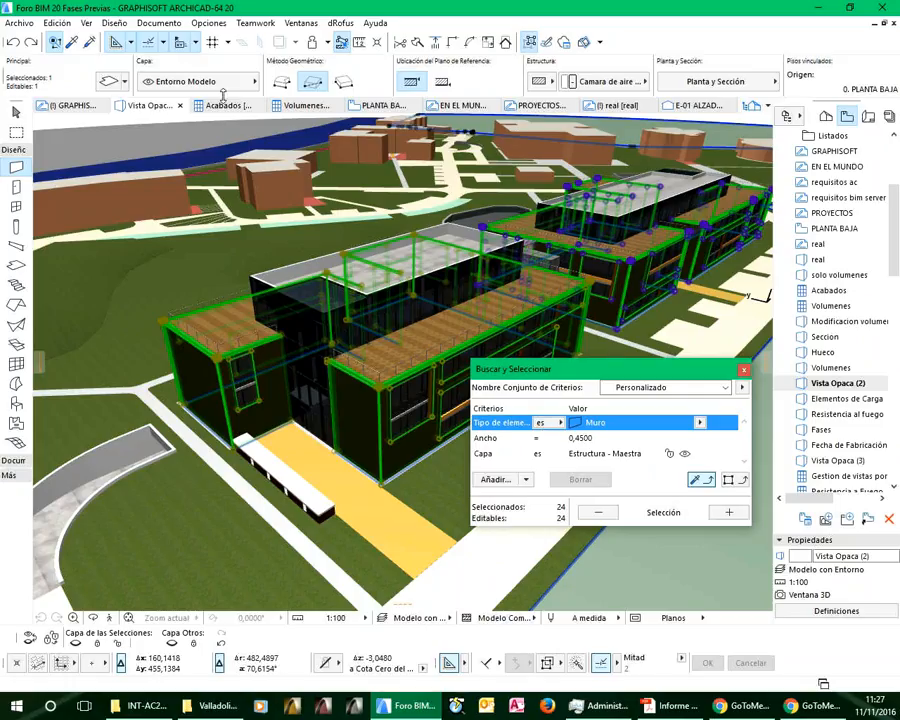
Set the Fases property of the selected walls to 3, close Find and Select, and clear the selection
{"action": "double_click", "coordinate": [16, 172]}
{"action": "left_click", "coordinate": [477, 545]}
{"action": "left_click_drag", "start_coordinate": [489, 544], "coordinate": [447, 556]}
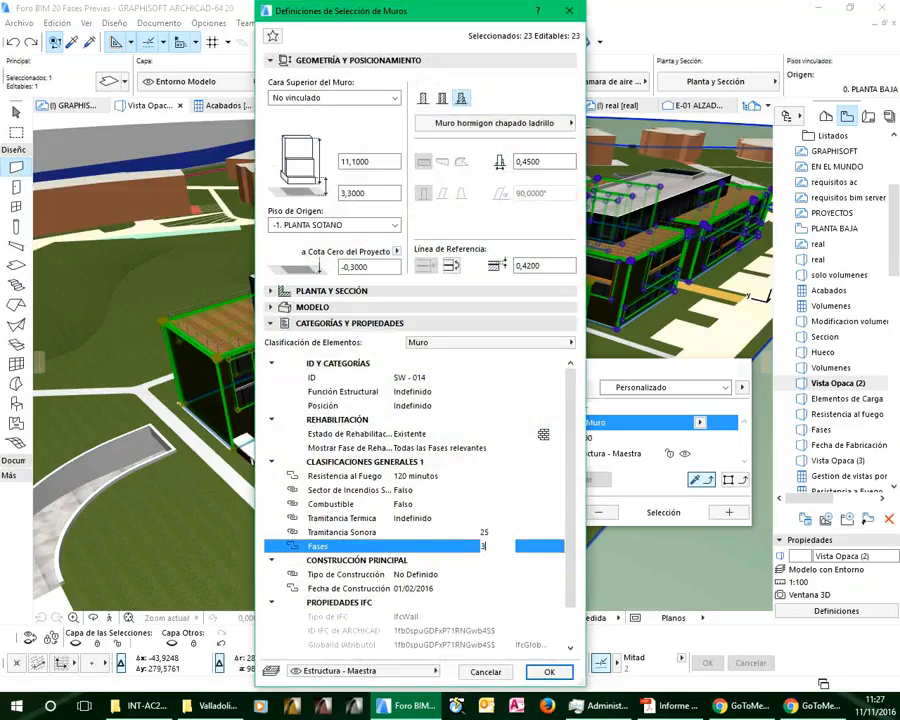
{"action": "left_click", "coordinate": [549, 673]}
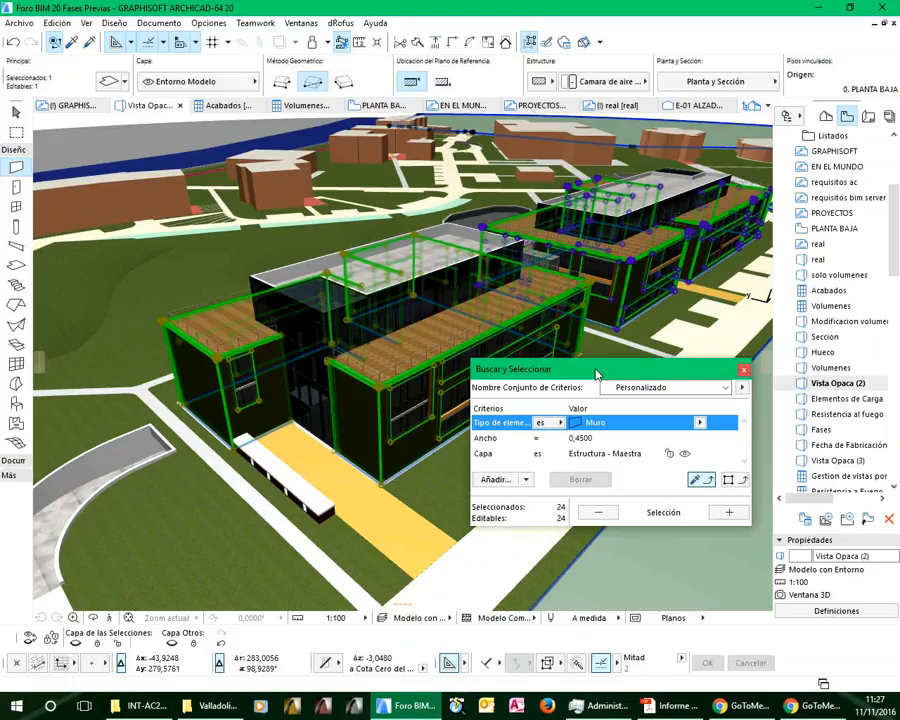
{"action": "left_click", "coordinate": [743, 372]}
{"action": "key", "text": "Escape"}
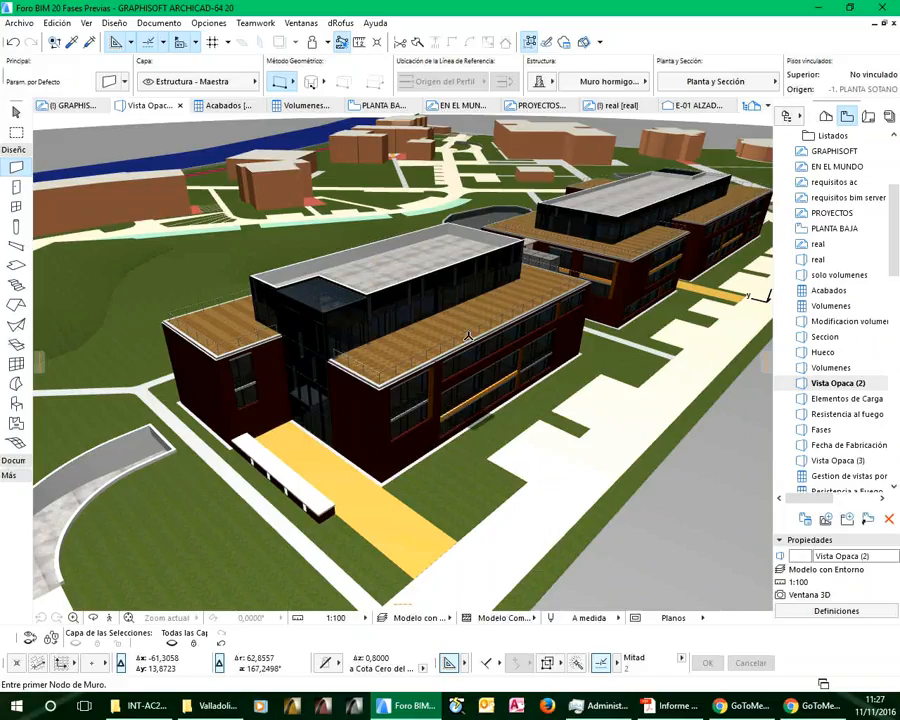
Bring up the graphic override combinations and examine the rules listed for the Fases combination, including Fase 03
{"action": "left_click", "coordinate": [212, 25]}
{"action": "mouse_move", "coordinate": [170, 23]}
{"action": "mouse_move", "coordinate": [192, 101]}
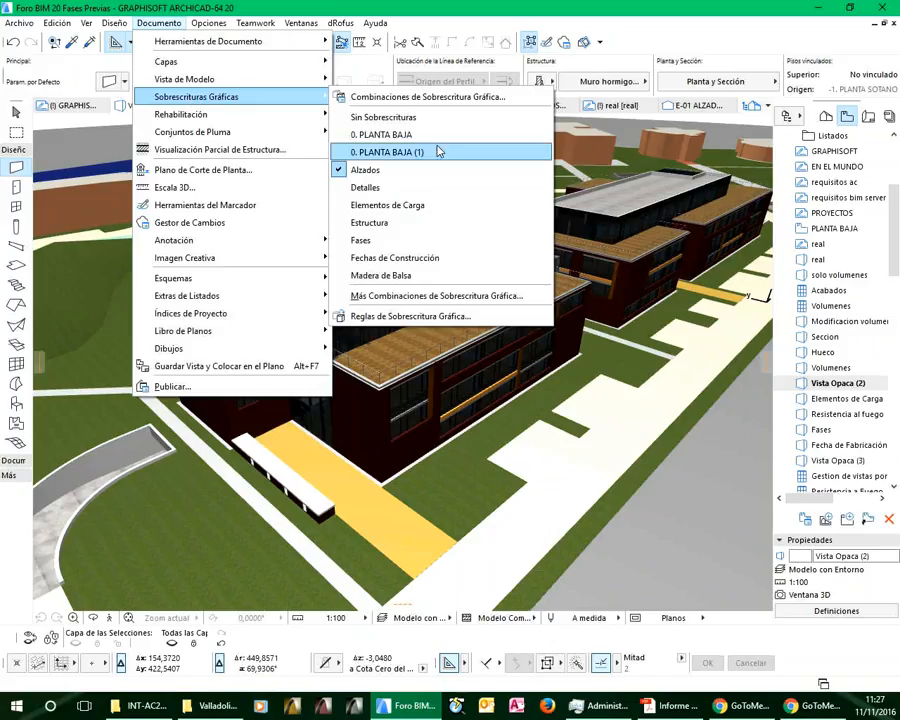
{"action": "left_click", "coordinate": [371, 97]}
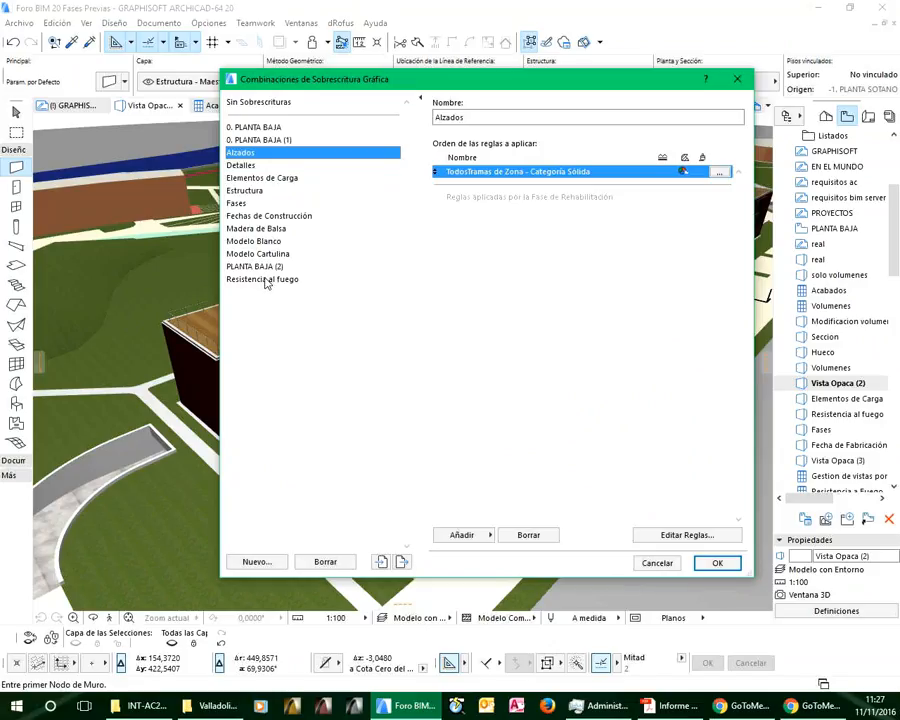
{"action": "left_click", "coordinate": [240, 205]}
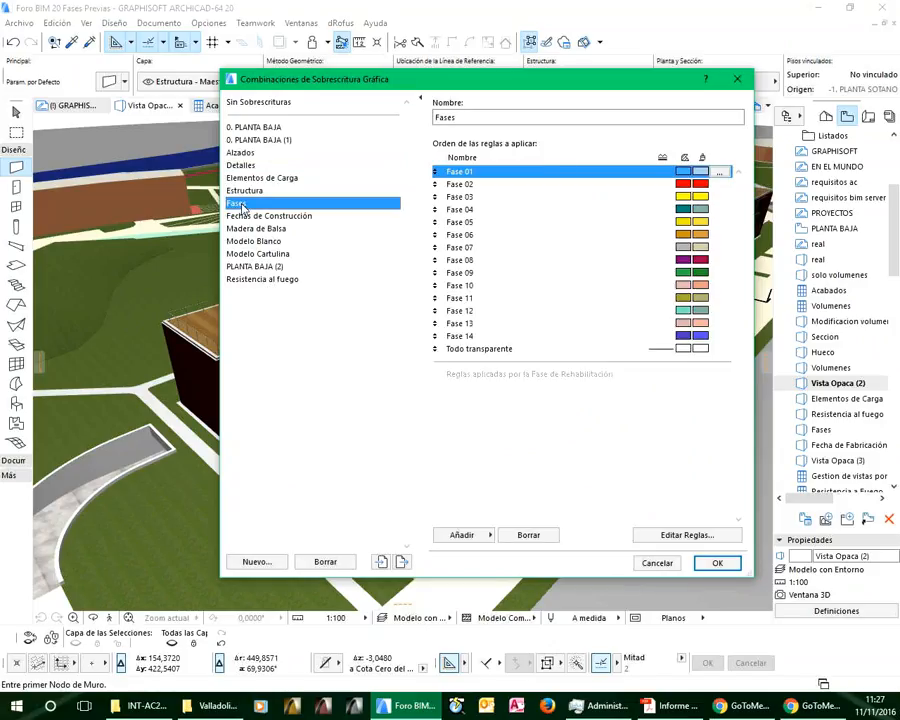
{"action": "left_click", "coordinate": [461, 198]}
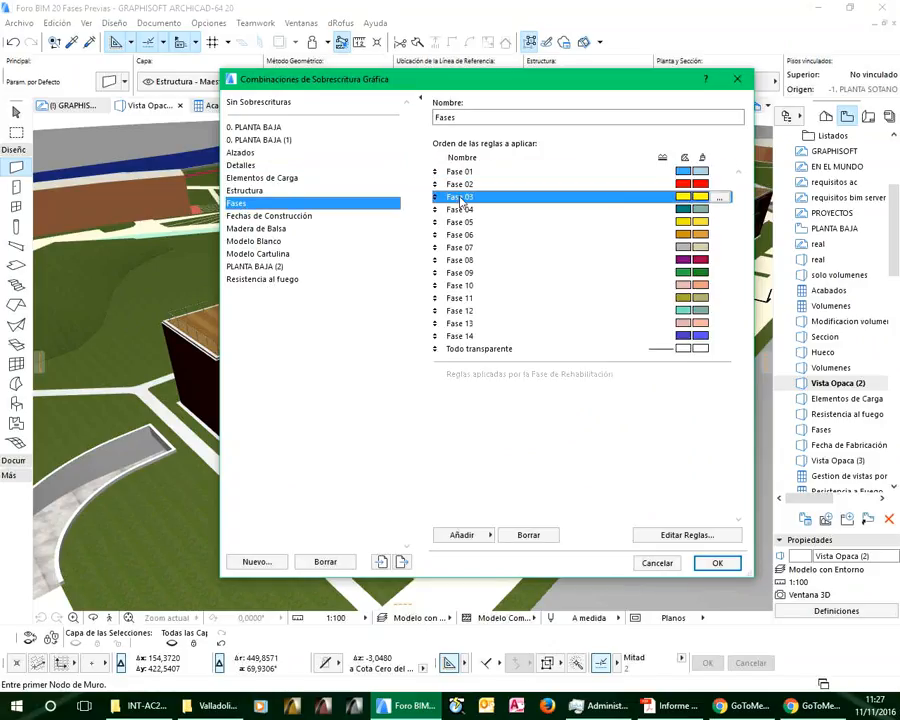
Compare the criteria and override styles of the Fase 03, Fase 04 and Fase 02 rules, and leave the override settings unchanged
{"action": "left_click", "coordinate": [718, 198]}
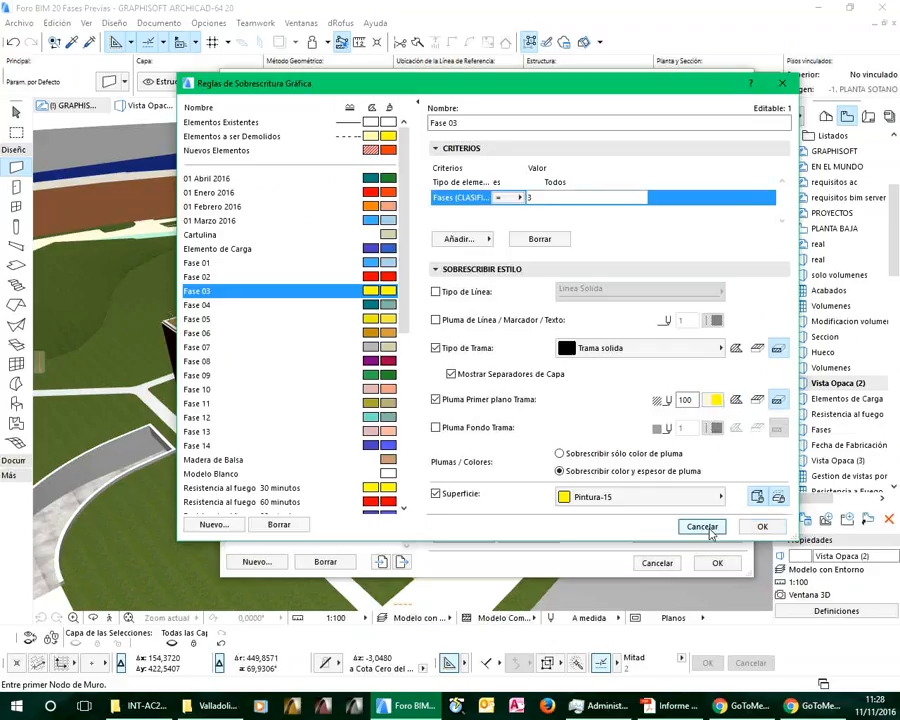
{"action": "left_click", "coordinate": [200, 304]}
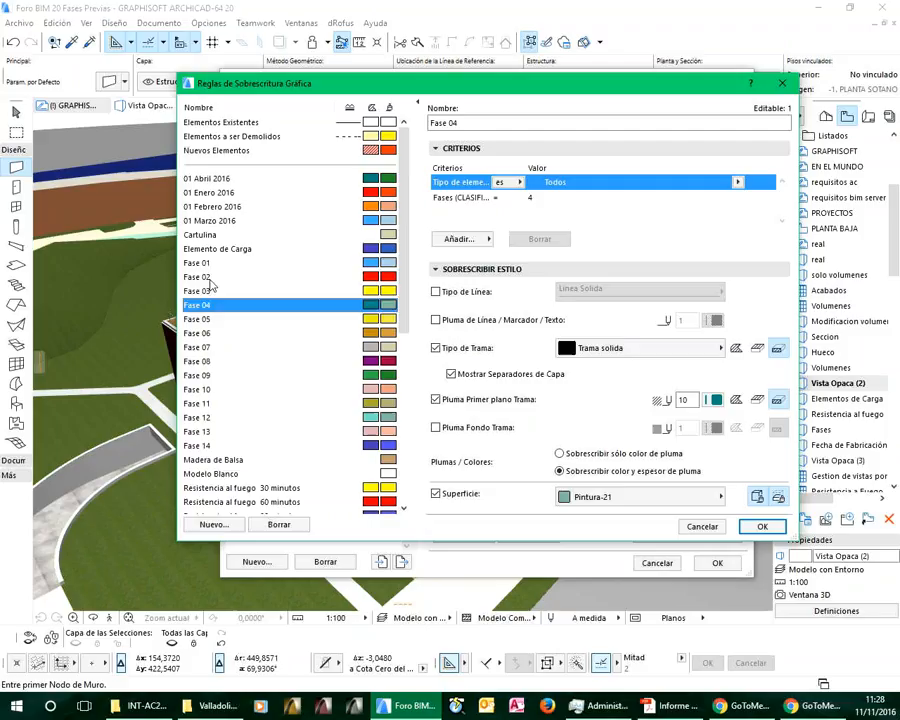
{"action": "left_click", "coordinate": [206, 277]}
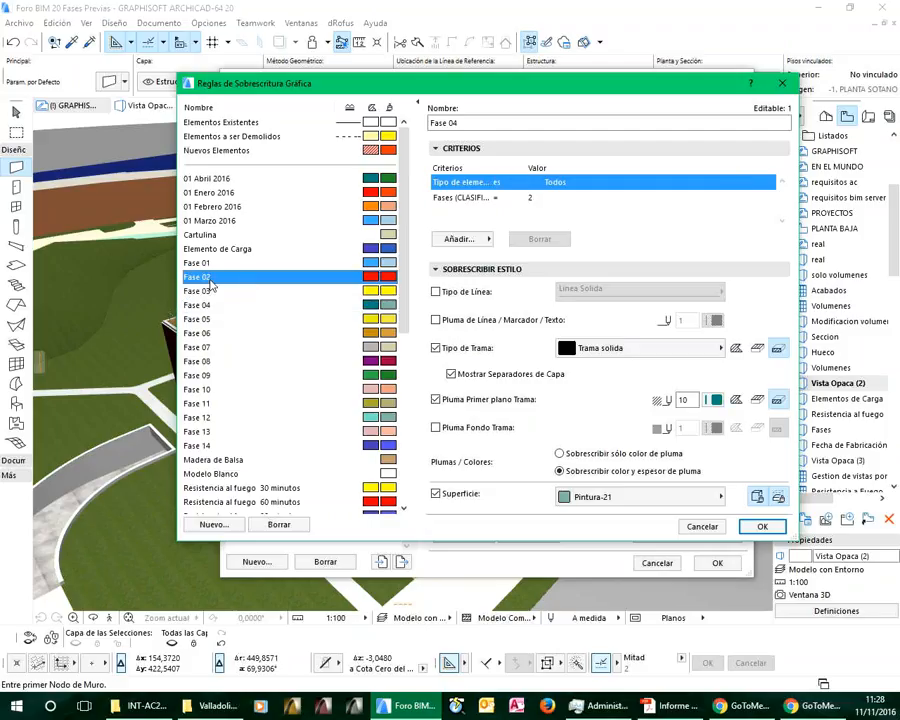
{"action": "left_click", "coordinate": [700, 527]}
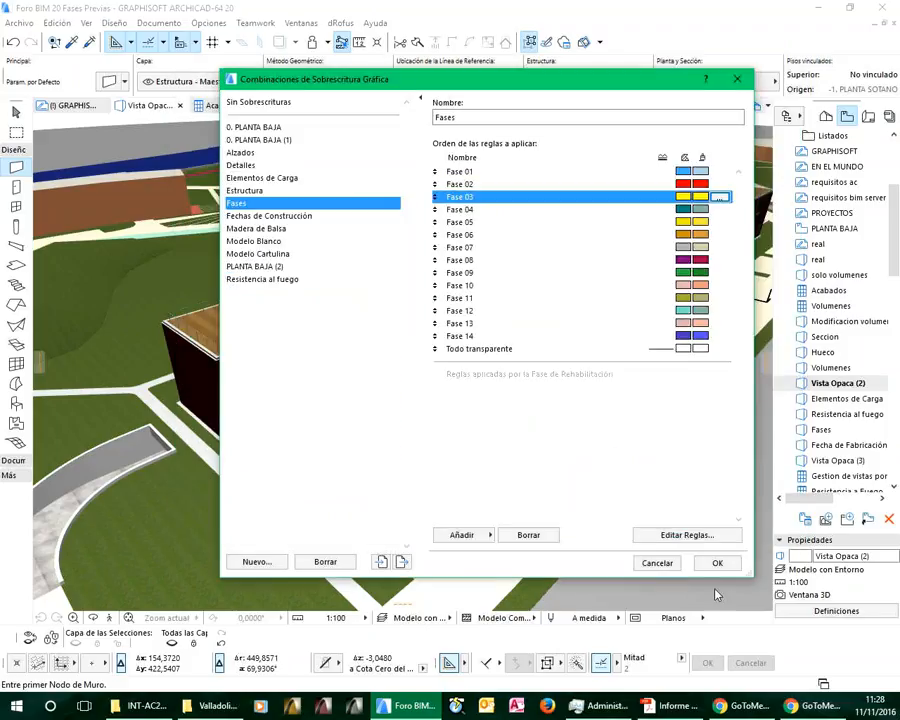
{"action": "left_click", "coordinate": [660, 563]}
Apply the Fases graphic override combination to the current 3D view
{"action": "left_click", "coordinate": [208, 22]}
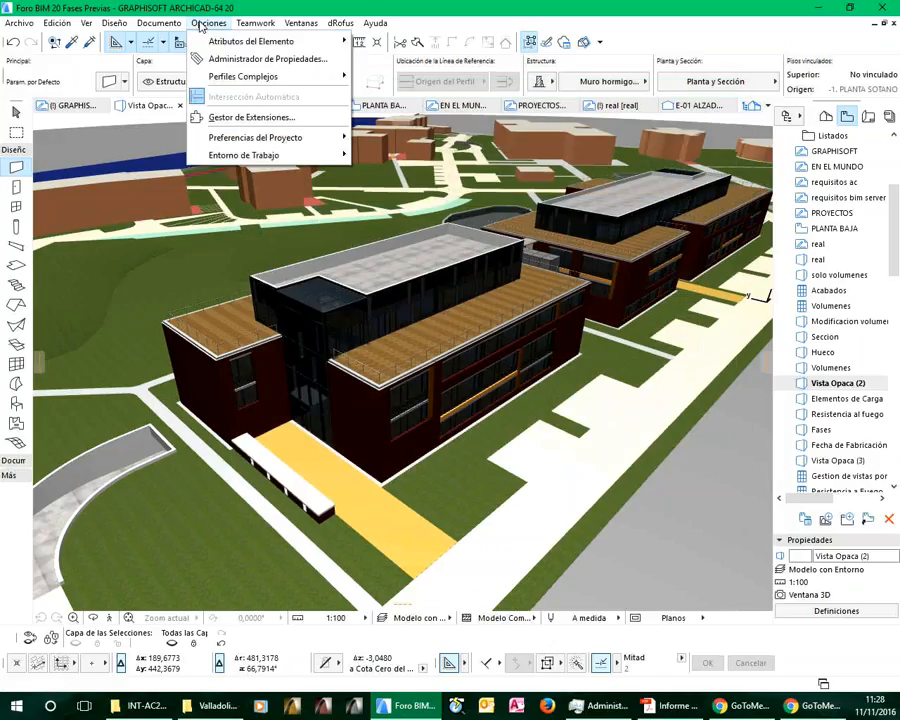
{"action": "mouse_move", "coordinate": [178, 25]}
{"action": "mouse_move", "coordinate": [193, 100]}
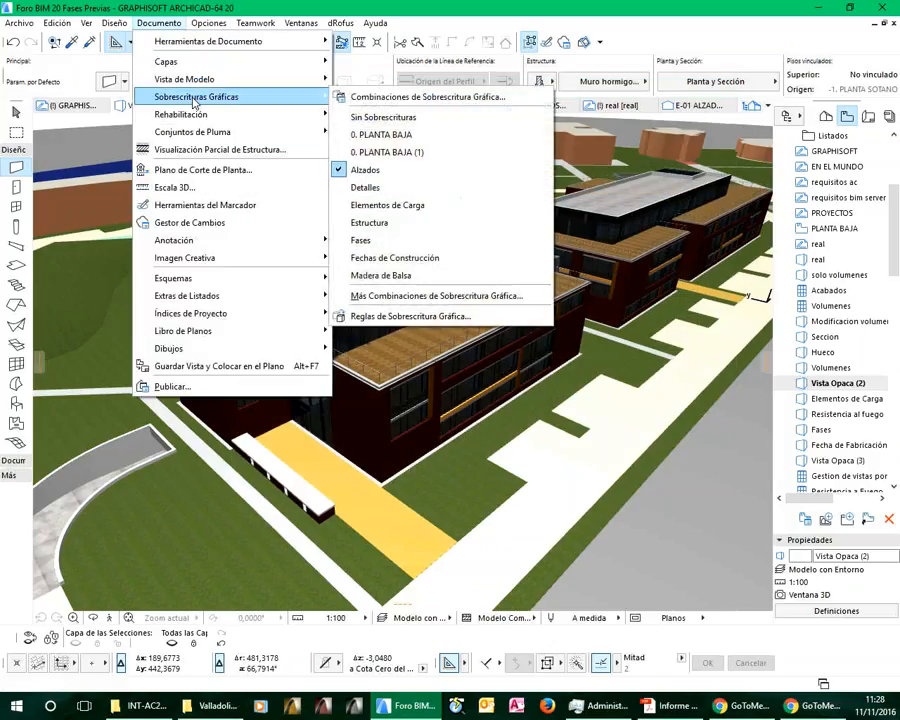
{"action": "left_click", "coordinate": [386, 243]}
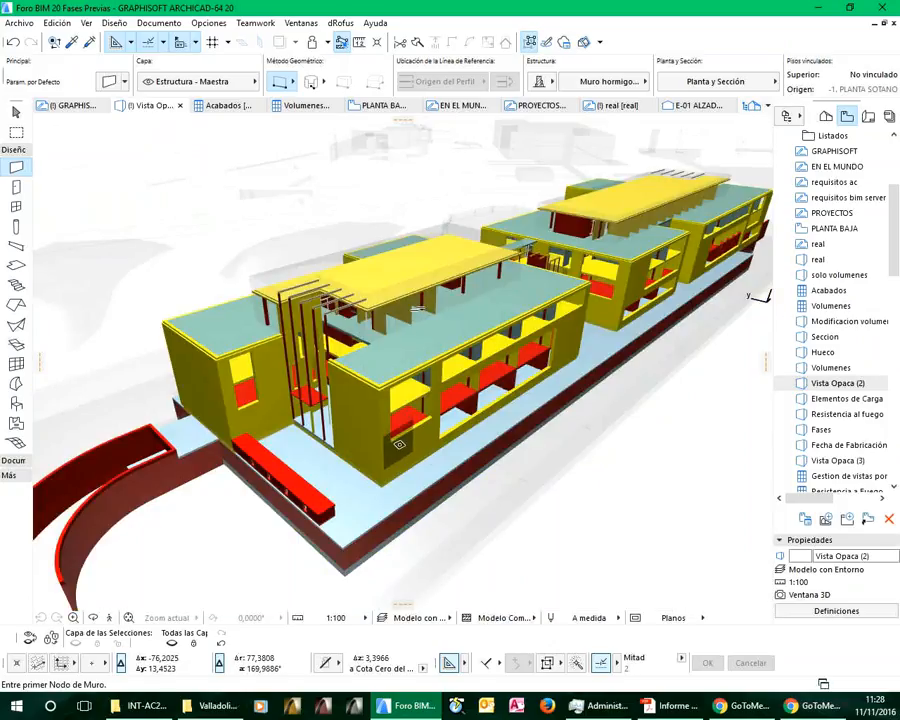
Check the override information of the front end wall, clear the selection, and inspect the phase-coloured buildings from a lower angle
{"action": "key", "text": "shift"}
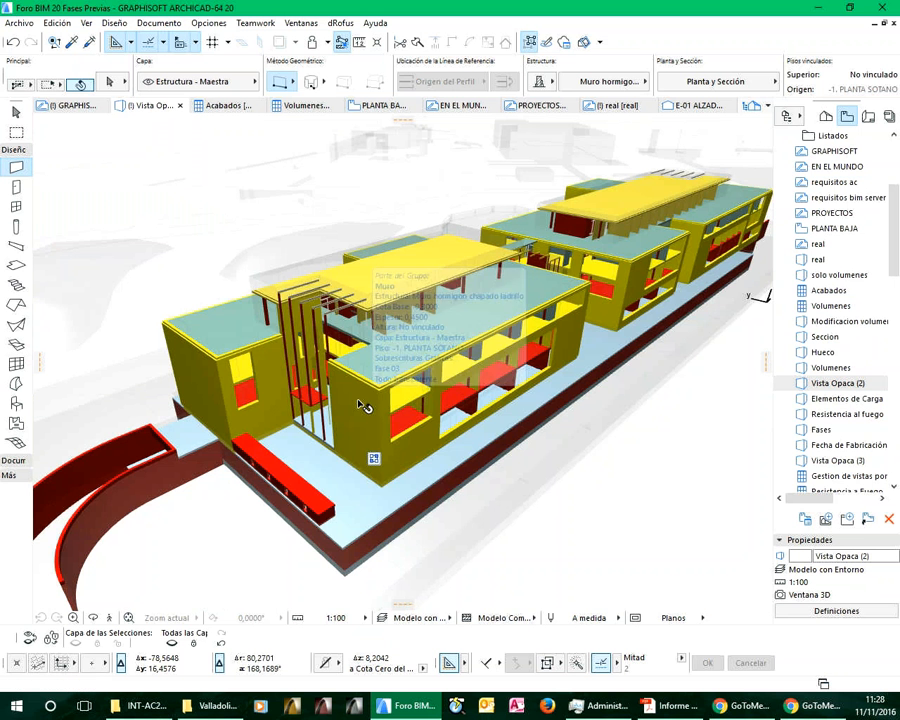
{"action": "left_click", "coordinate": [363, 405], "text": "shift"}
{"action": "left_click", "coordinate": [377, 508], "text": "shift"}
{"action": "key", "text": "Escape"}
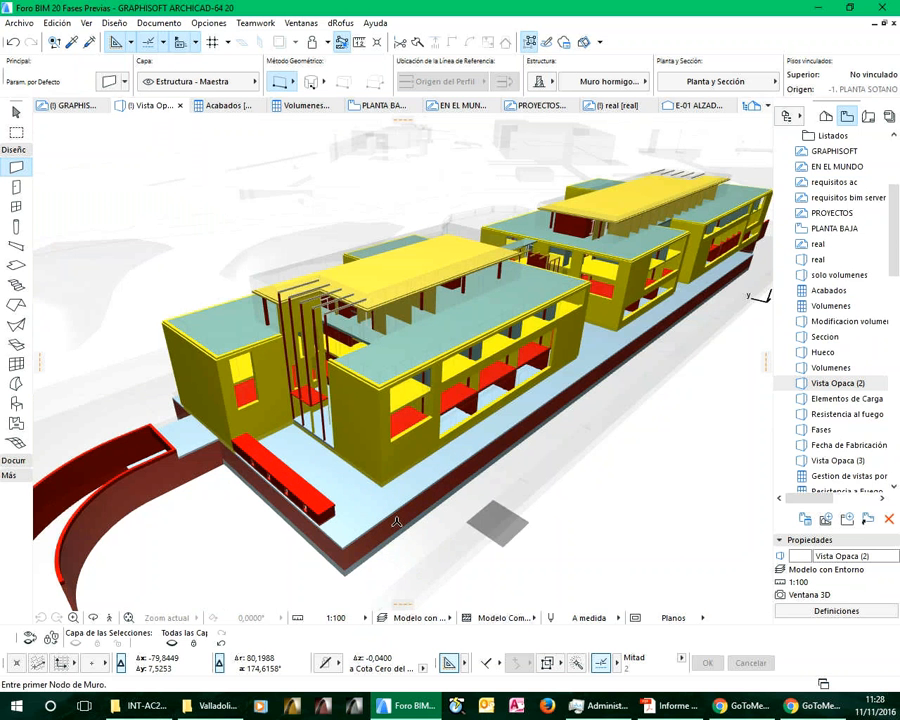
{"action": "middle_click_drag", "start_coordinate": [517, 483], "coordinate": [525, 452], "text": "shift"}
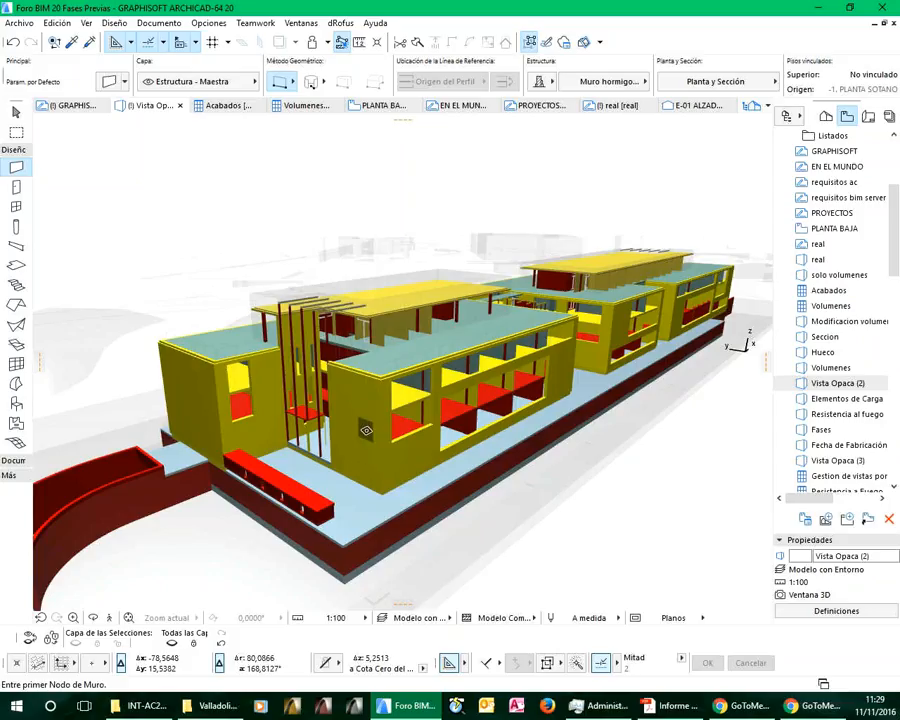
Compare the saved 3D views Resistencia al fuego, Fases and Fecha de Fabricación, and finish in Elementos de Carga
{"action": "double_click", "coordinate": [833, 414]}
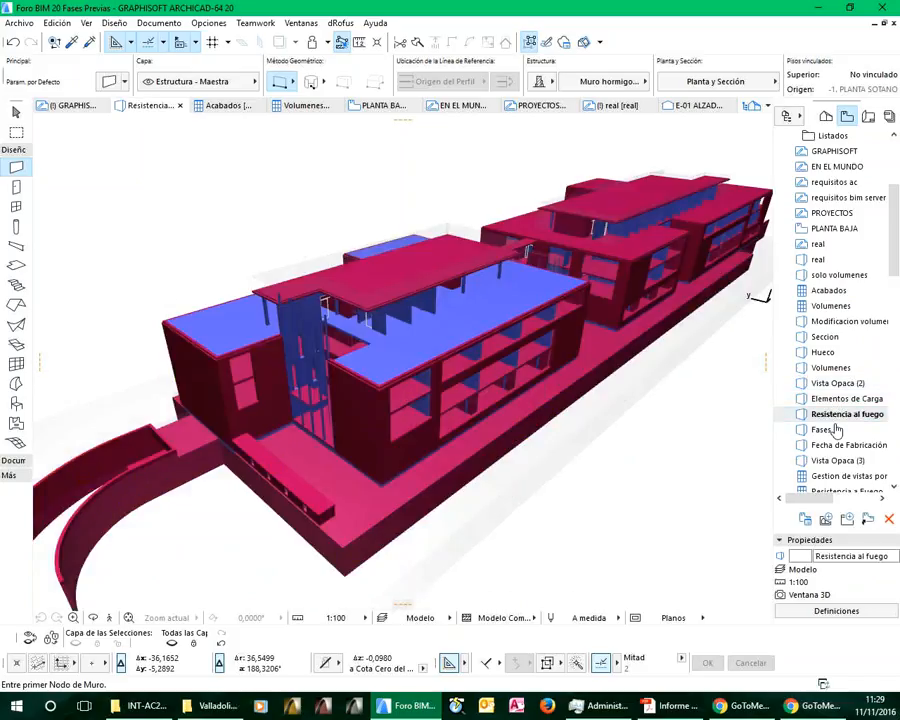
{"action": "left_click", "coordinate": [822, 430]}
{"action": "double_click", "coordinate": [822, 430]}
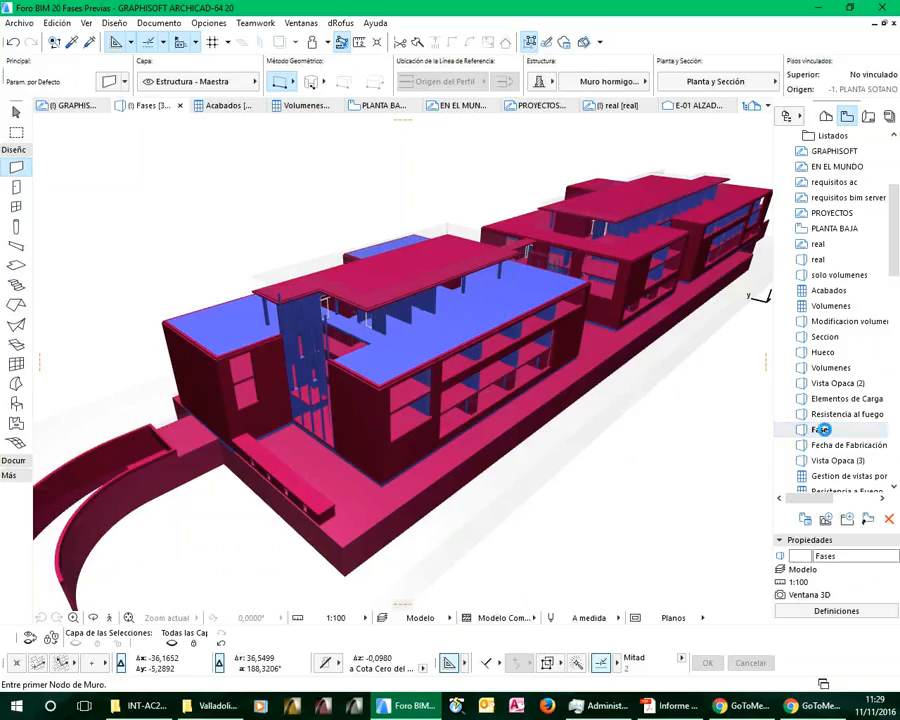
{"action": "double_click", "coordinate": [836, 445]}
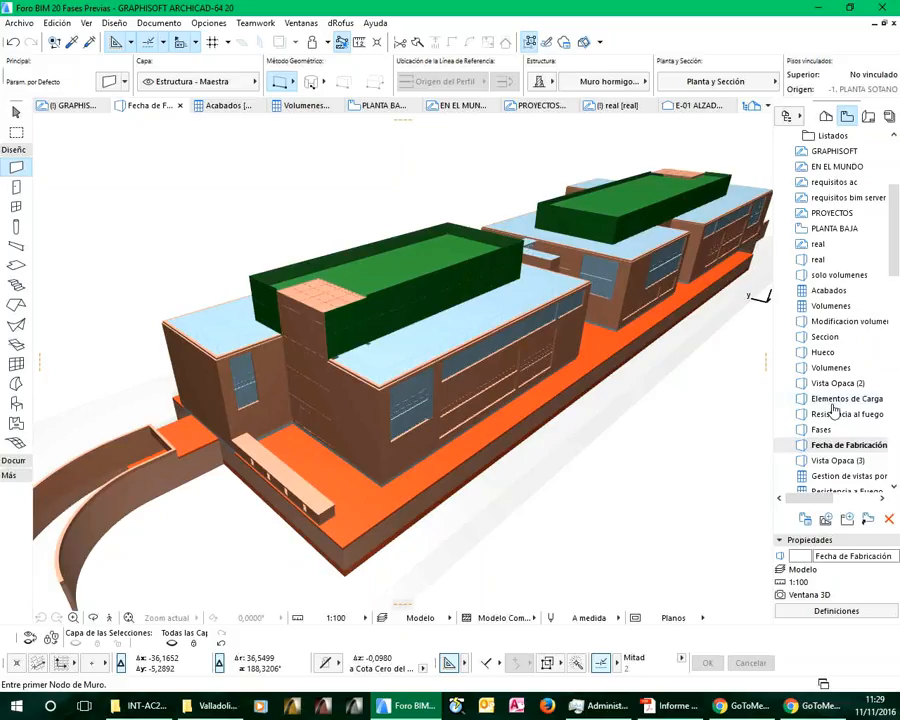
{"action": "double_click", "coordinate": [841, 399]}
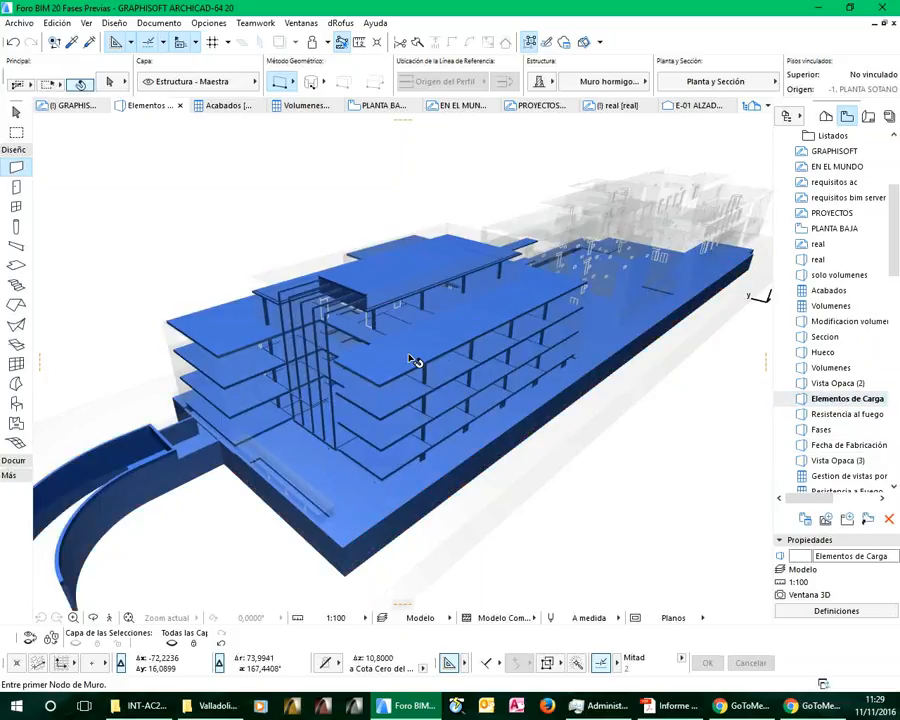
Examine the Función Estructural options of the second-floor slab in its selection settings, and leave the settings unchanged
{"action": "left_click", "coordinate": [409, 354]}
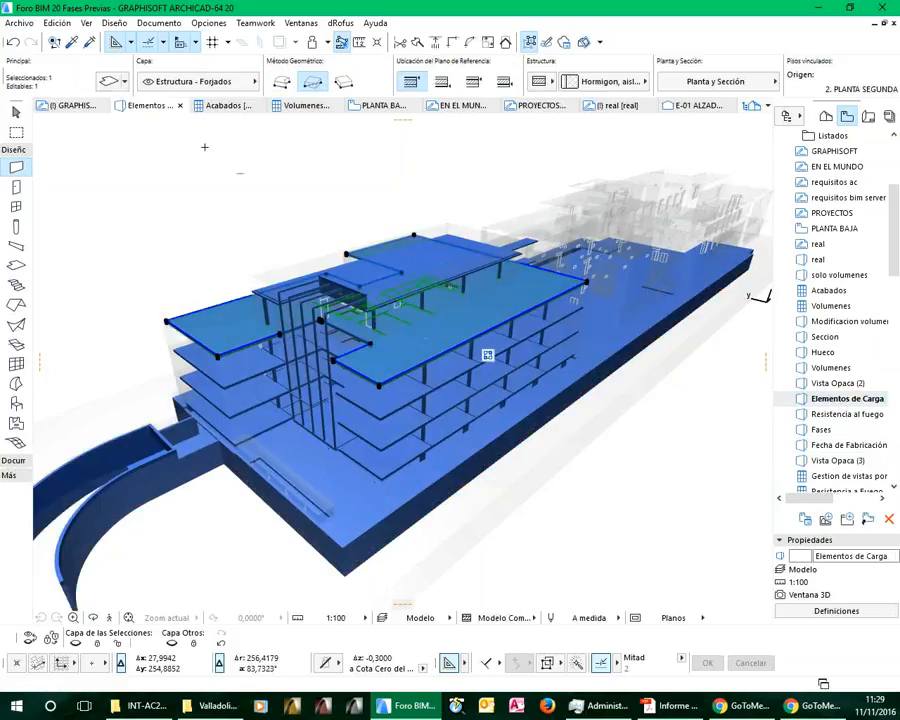
{"action": "left_click", "coordinate": [112, 86]}
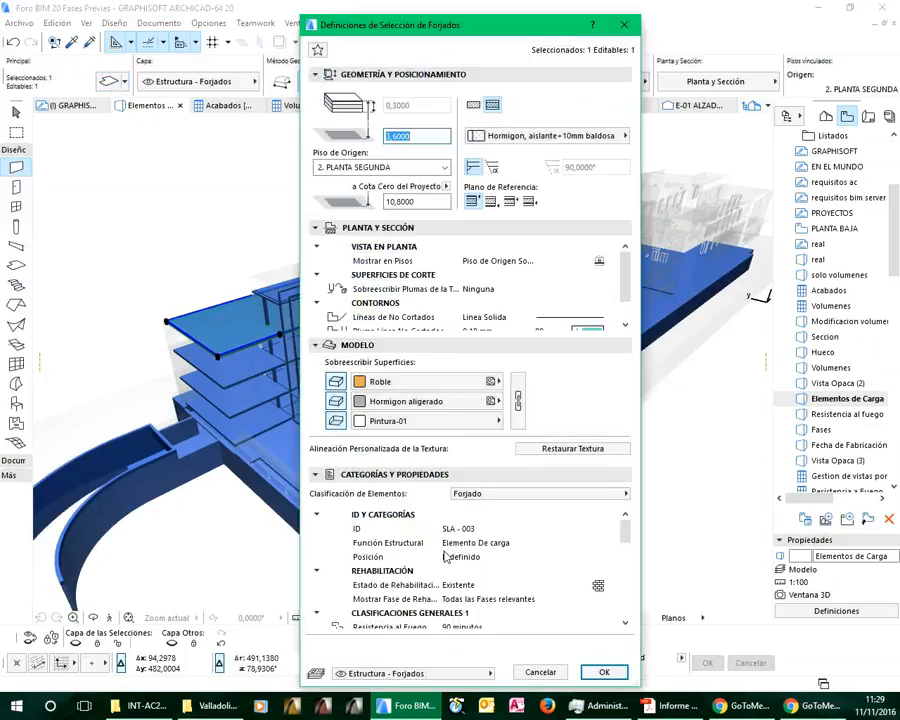
{"action": "left_click", "coordinate": [520, 543]}
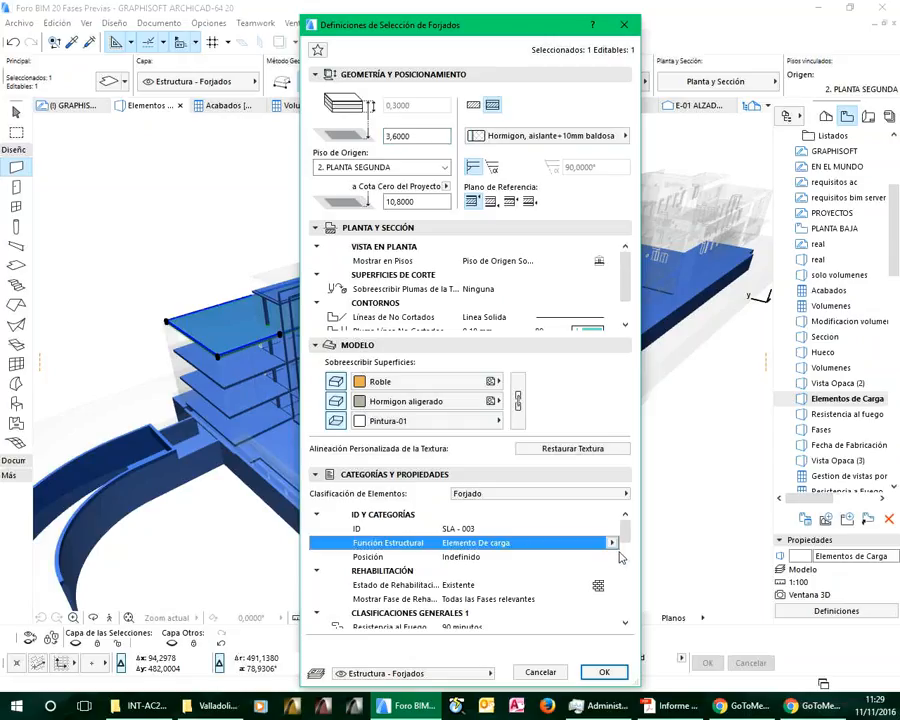
{"action": "left_click", "coordinate": [611, 543]}
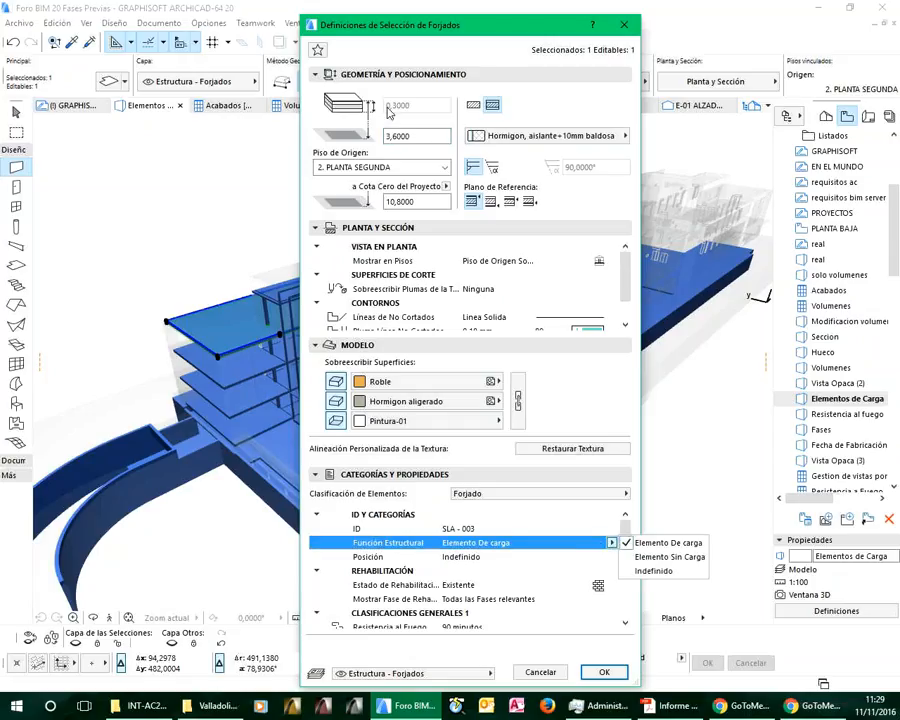
{"action": "left_click", "coordinate": [438, 28]}
{"action": "left_click", "coordinate": [549, 677]}
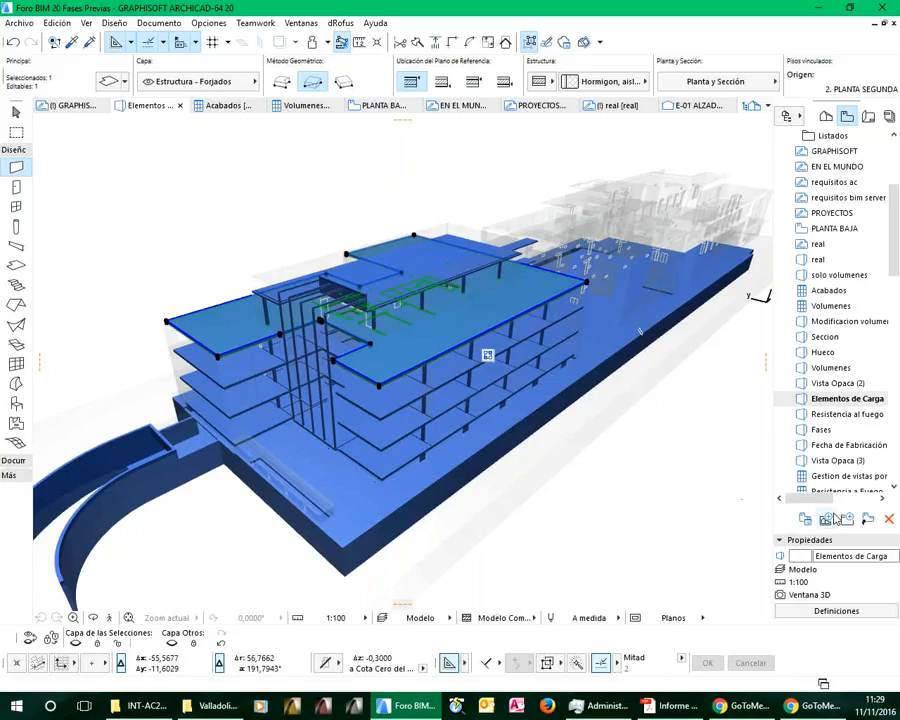
Open the saved Gestion de vistas por propiedades schedule from the view map
{"action": "left_click", "coordinate": [894, 487]}
{"action": "left_click", "coordinate": [894, 487]}
{"action": "left_click", "coordinate": [894, 487]}
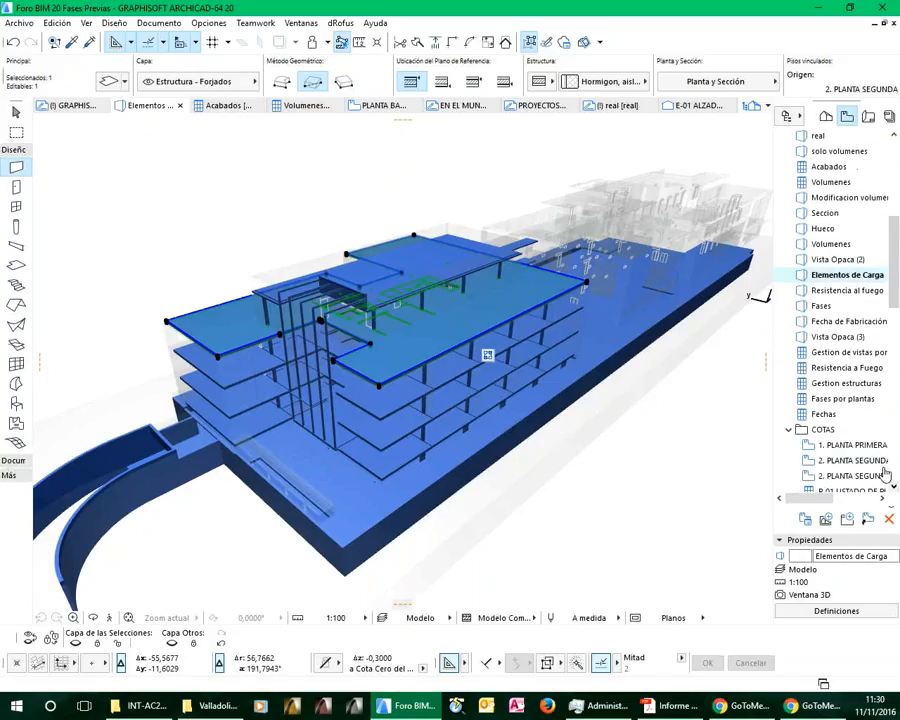
{"action": "double_click", "coordinate": [838, 352]}
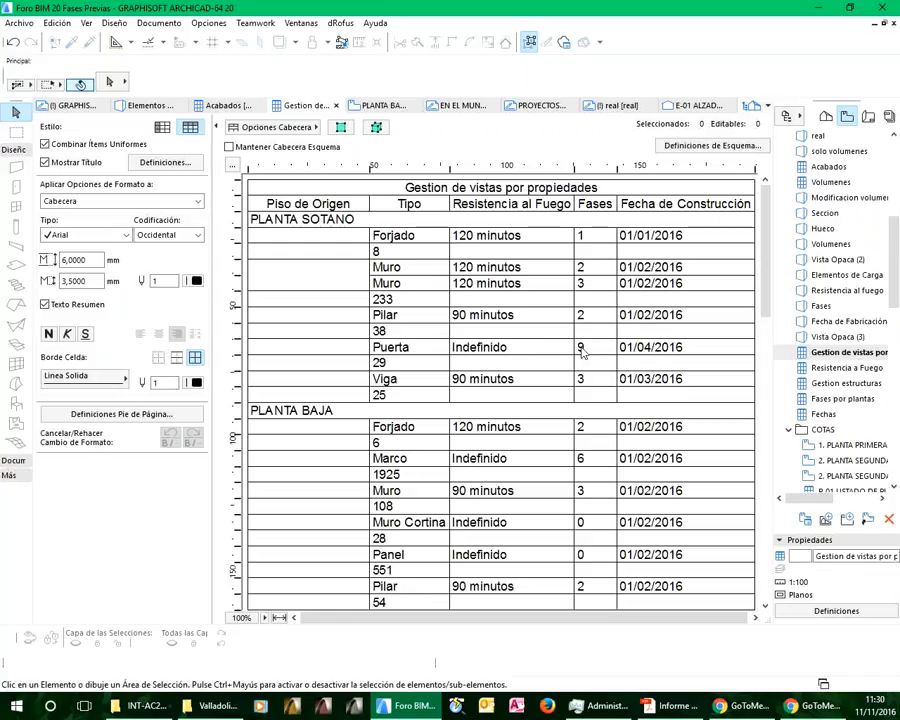
Review the criteria and fields in the schedule's scheme settings against the table, and leave the scheme unchanged
{"action": "left_click", "coordinate": [712, 146]}
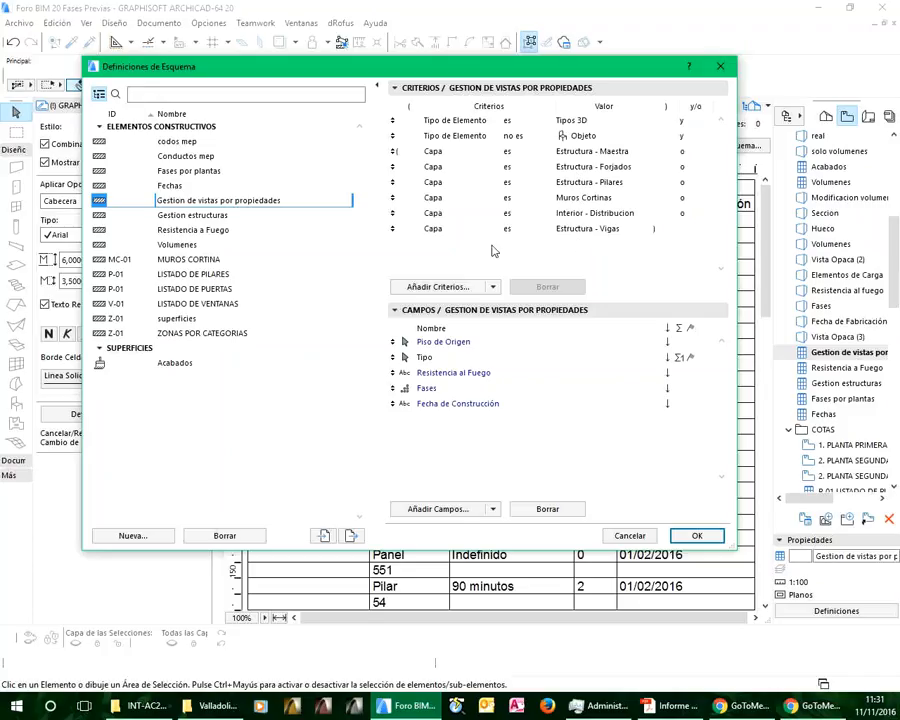
{"action": "left_click", "coordinate": [451, 344]}
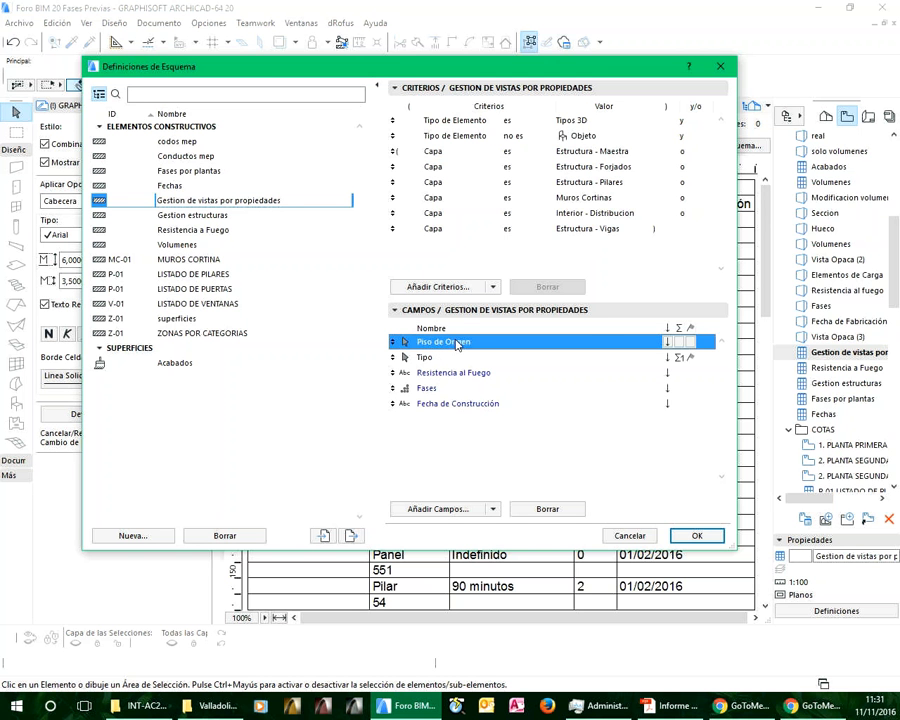
{"action": "left_click_drag", "start_coordinate": [401, 76], "coordinate": [450, 255]}
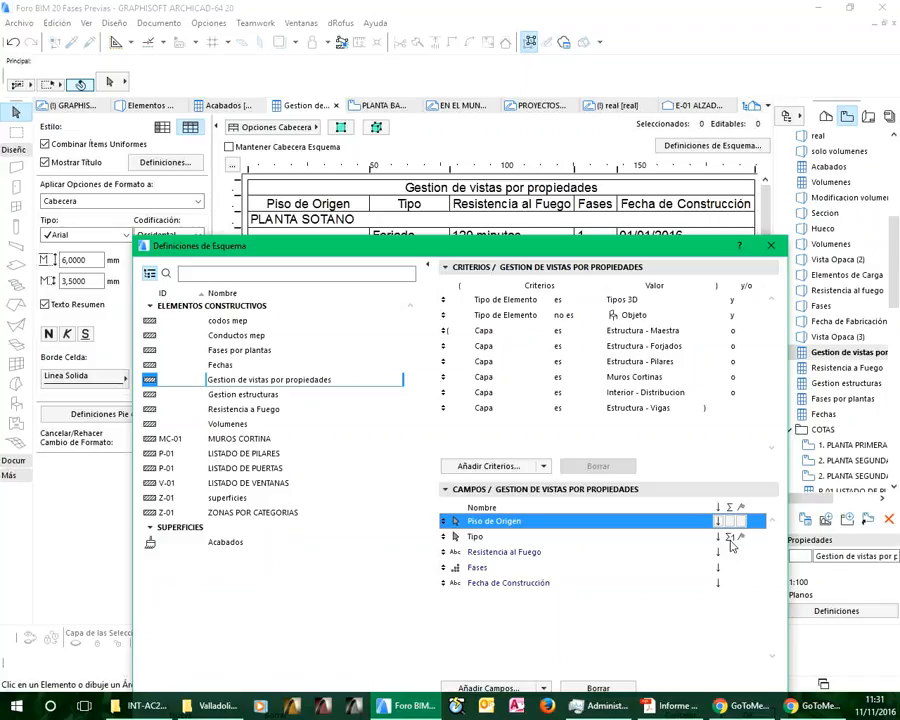
{"action": "left_click_drag", "start_coordinate": [480, 249], "coordinate": [474, 273]}
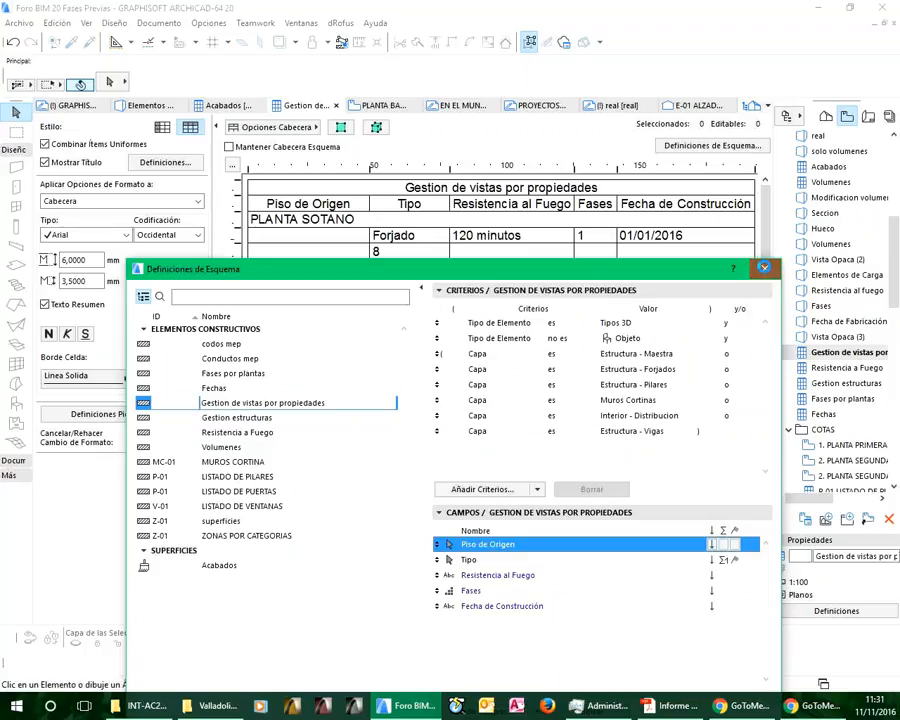
{"action": "left_click", "coordinate": [764, 268]}
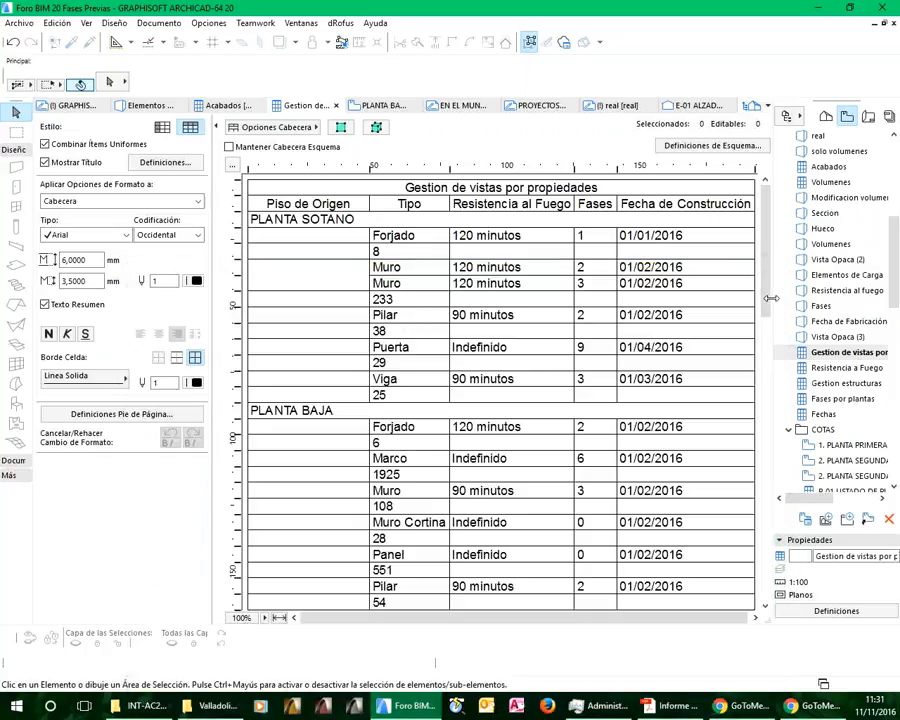
{"action": "left_click_drag", "start_coordinate": [766, 305], "coordinate": [738, 307]}
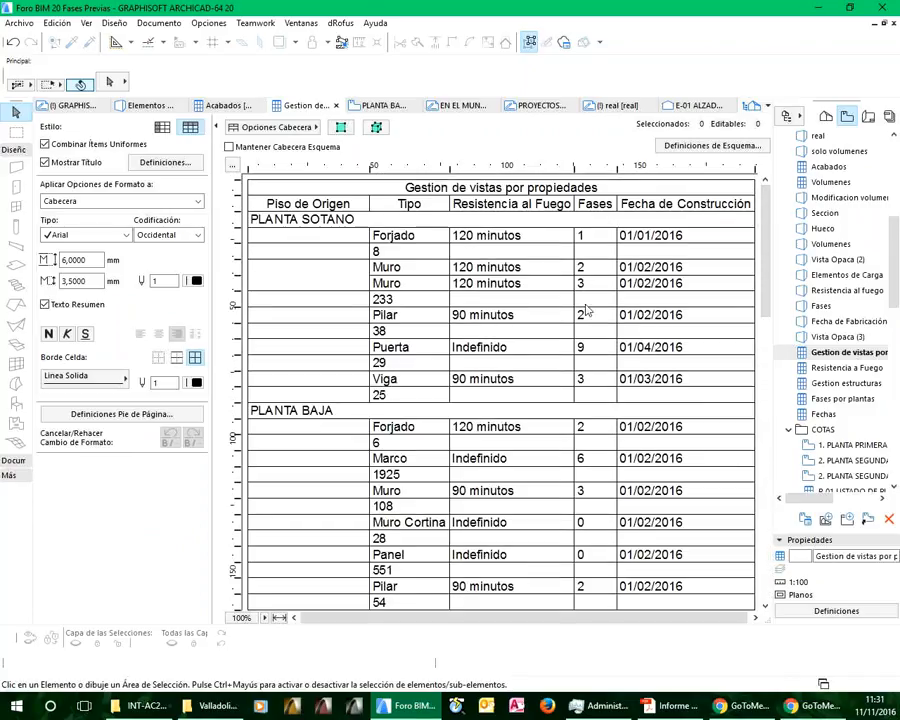
Set Resistencia al Fuego to 90 minutos for the phase 3 Muro row under PLANTA SOTANO
{"action": "left_click", "coordinate": [486, 286]}
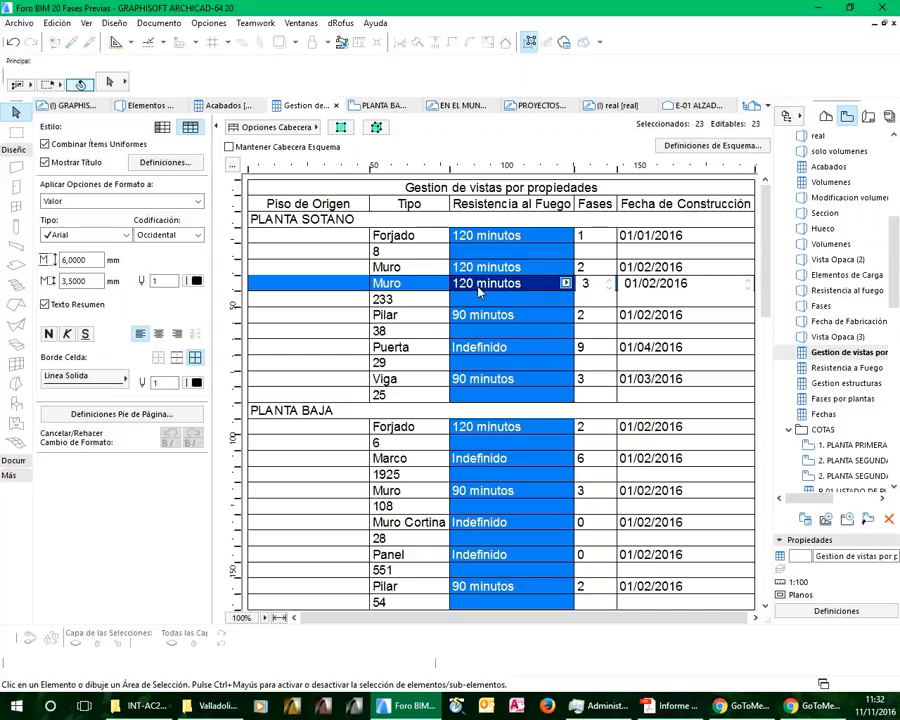
{"action": "left_click", "coordinate": [594, 284]}
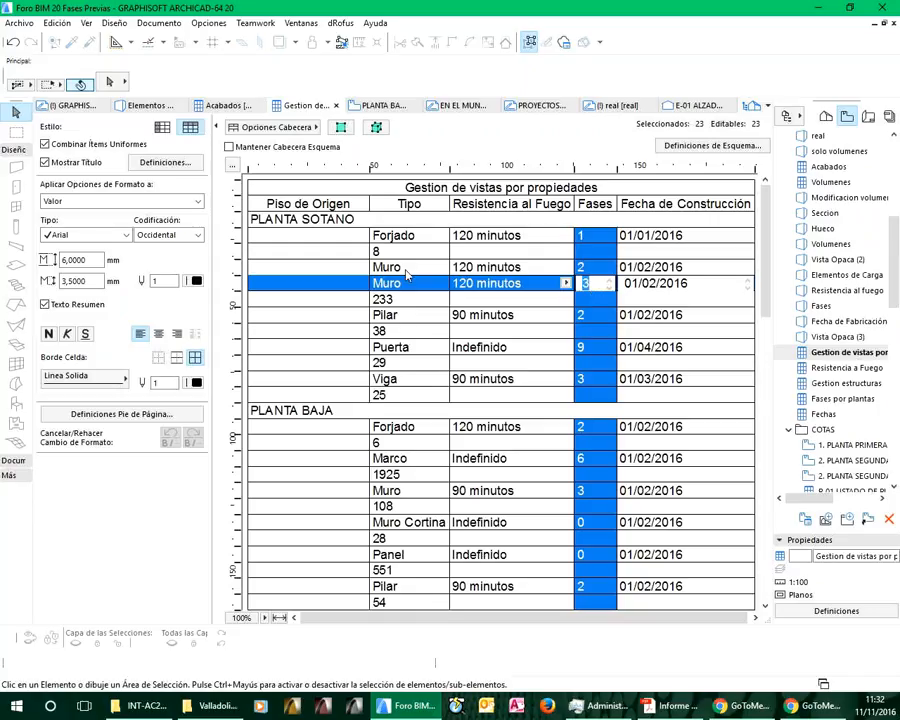
{"action": "left_click", "coordinate": [502, 284]}
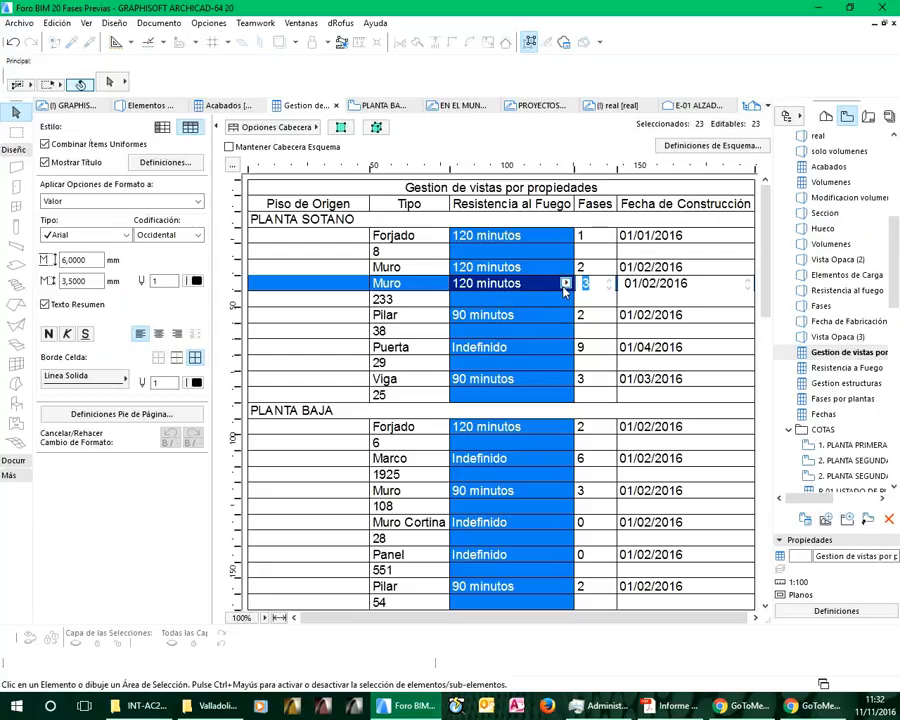
{"action": "left_click", "coordinate": [565, 285]}
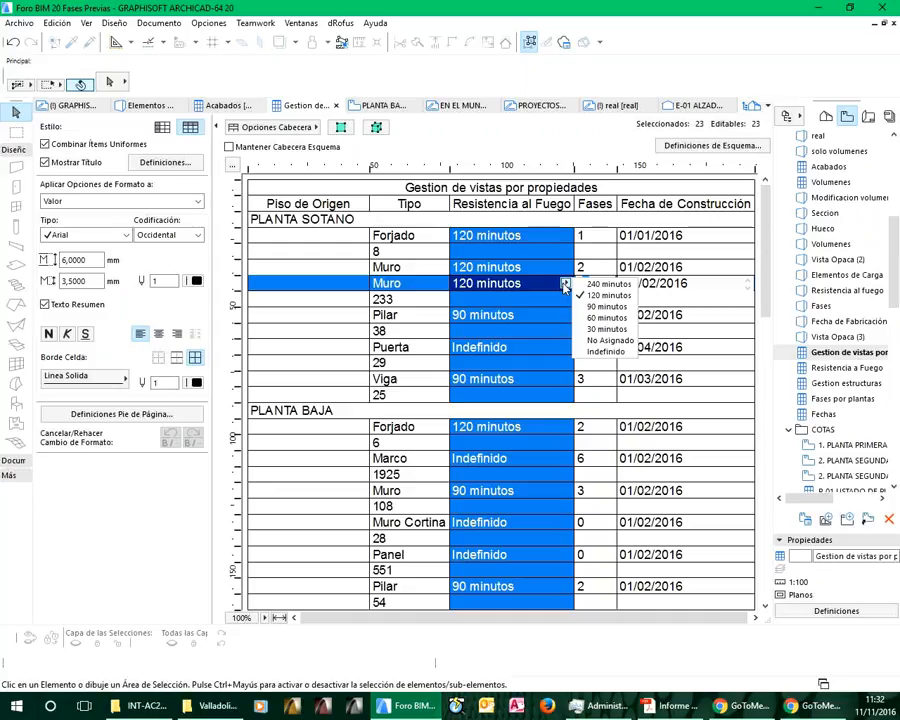
{"action": "left_click", "coordinate": [606, 308]}
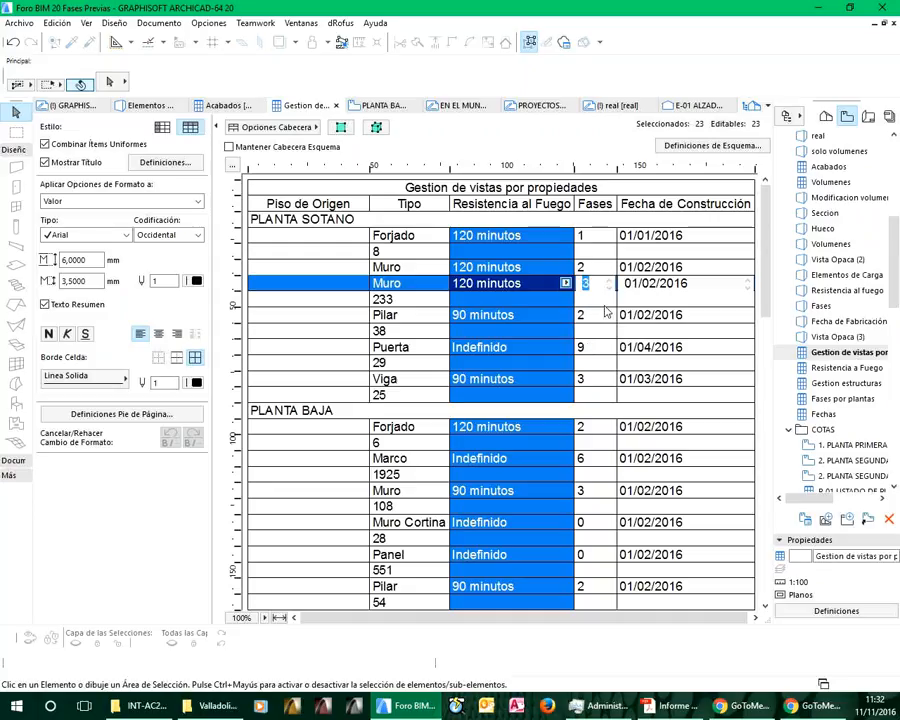
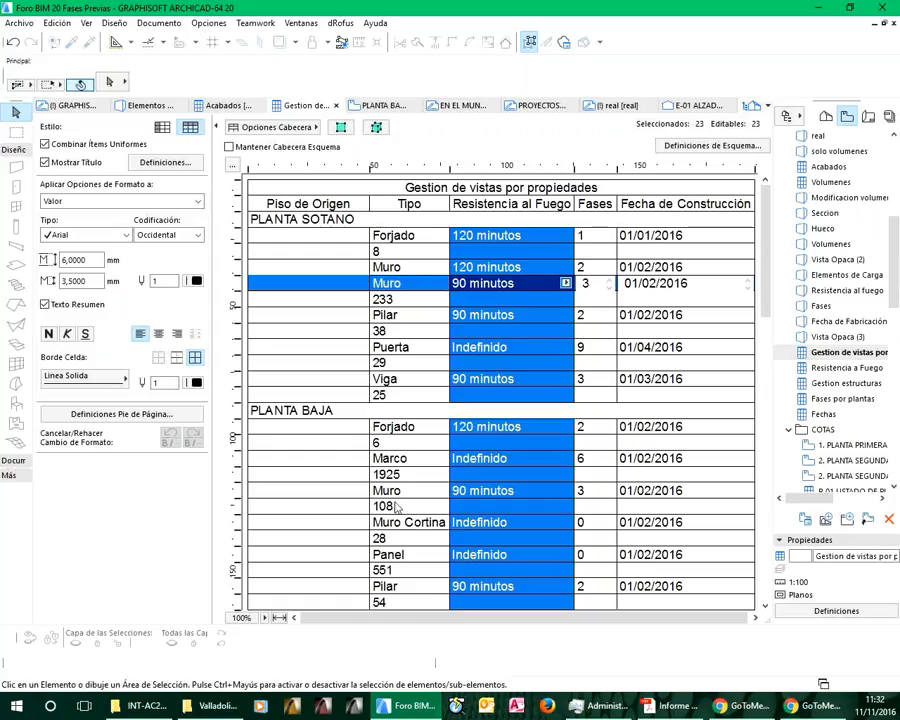
Set Resistencia al Fuego to 60 minutos for the Muro Cortina row under PLANTA BAJA
{"action": "left_click", "coordinate": [528, 524]}
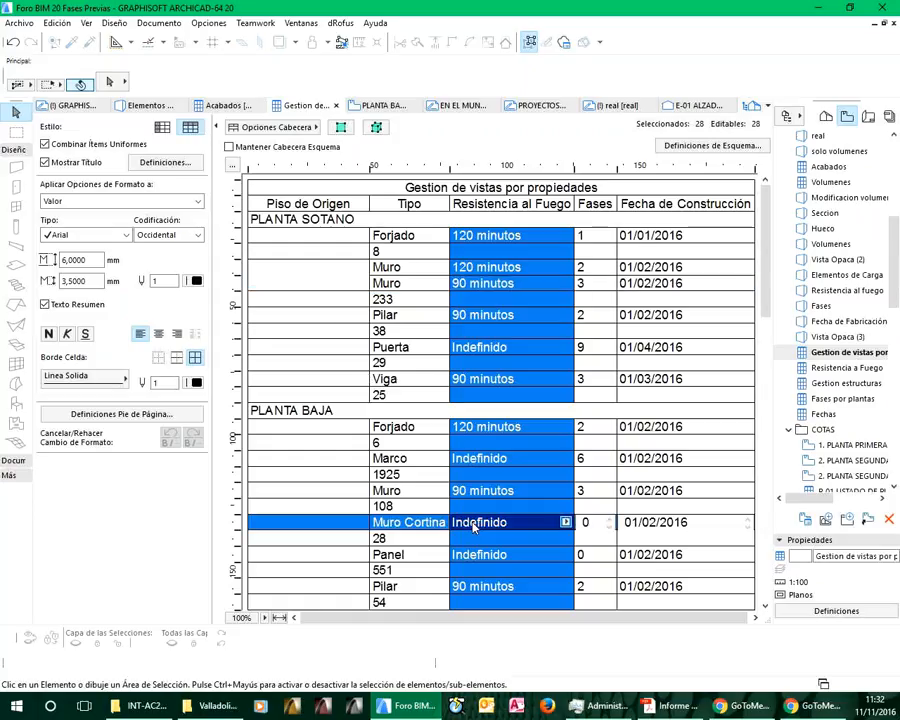
{"action": "left_click", "coordinate": [566, 523]}
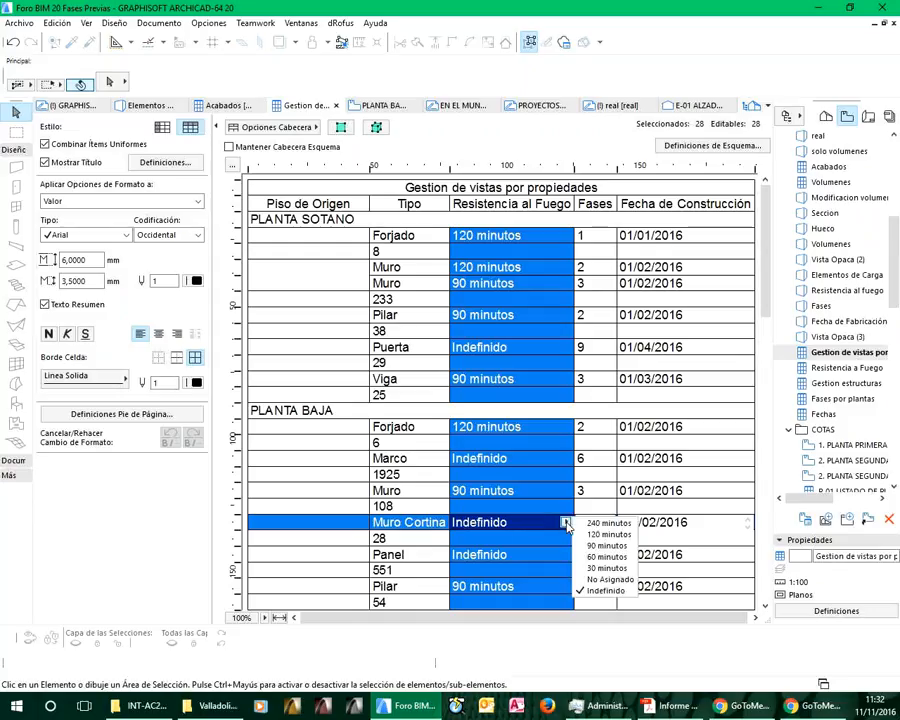
{"action": "left_click", "coordinate": [605, 557]}
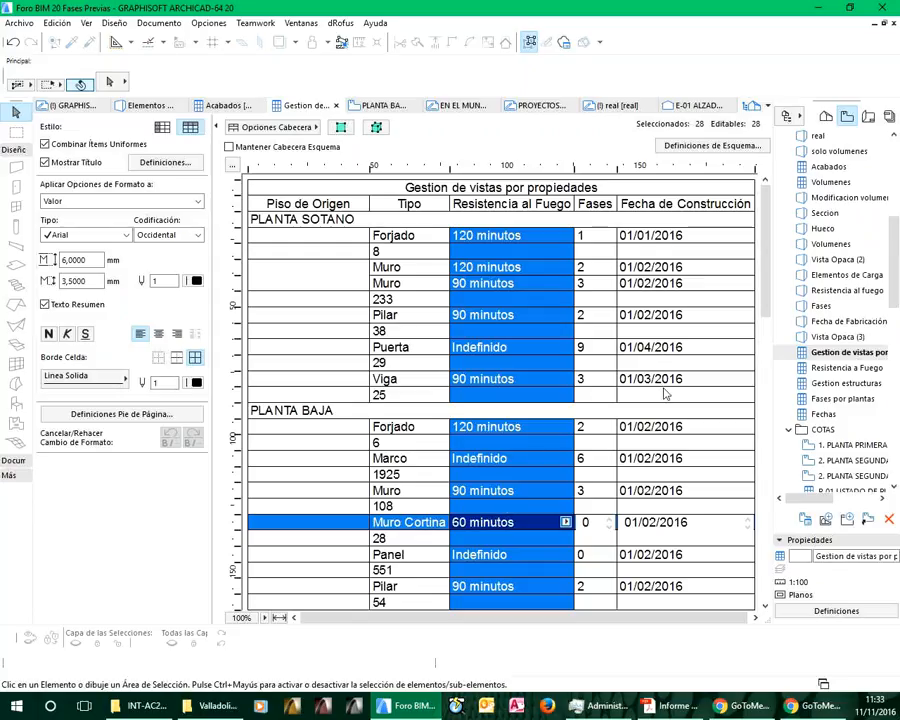
Set Fases to 4 for the Puerta row under PLANTA SOTANO
{"action": "left_click", "coordinate": [587, 348]}
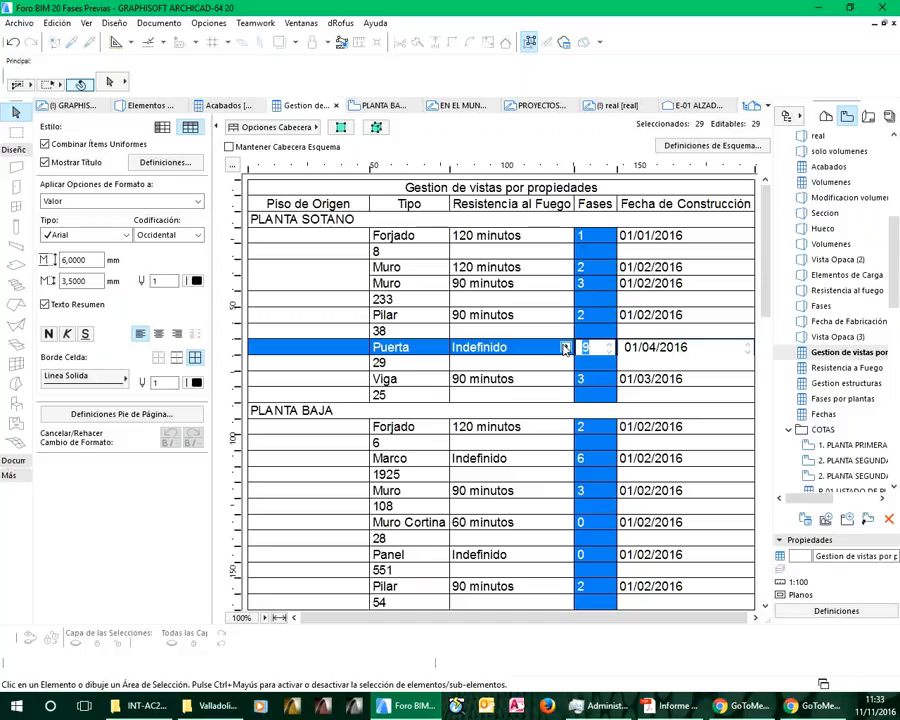
{"action": "type", "text": "4"}
{"action": "left_click", "coordinate": [651, 347]}
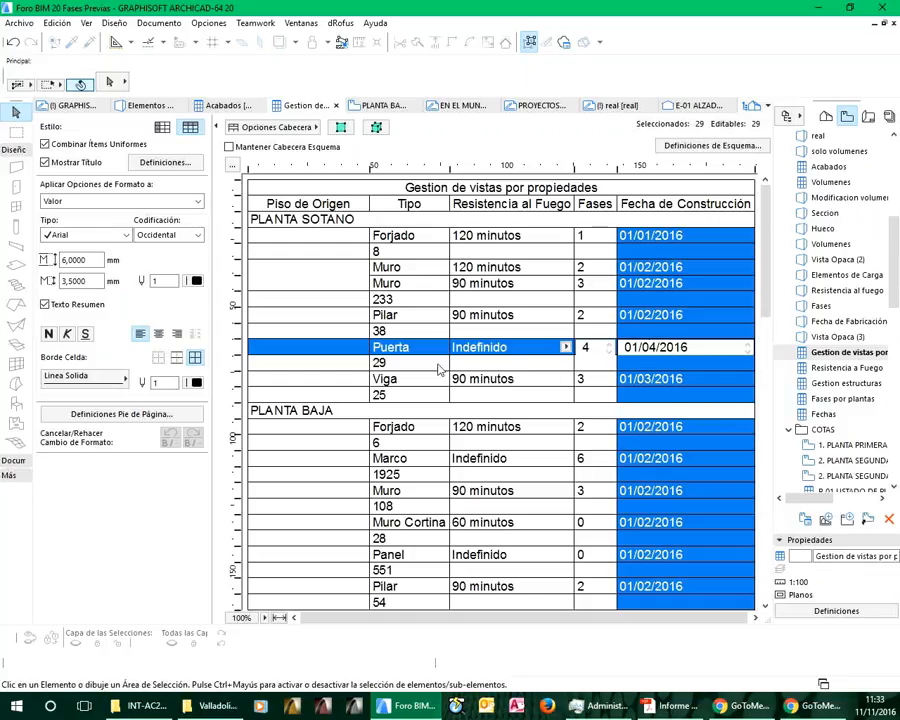
Open the saved Resistencia al fuego 3D view and check the selection settings of all windows, leaving them unchanged
{"action": "left_click", "coordinate": [834, 291]}
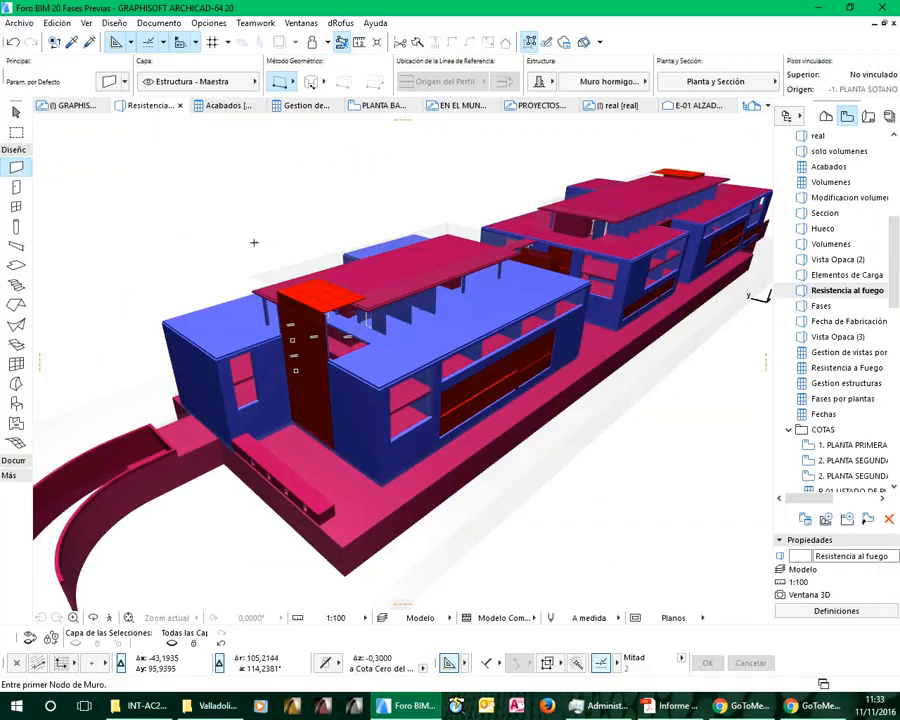
{"action": "left_click", "coordinate": [17, 209]}
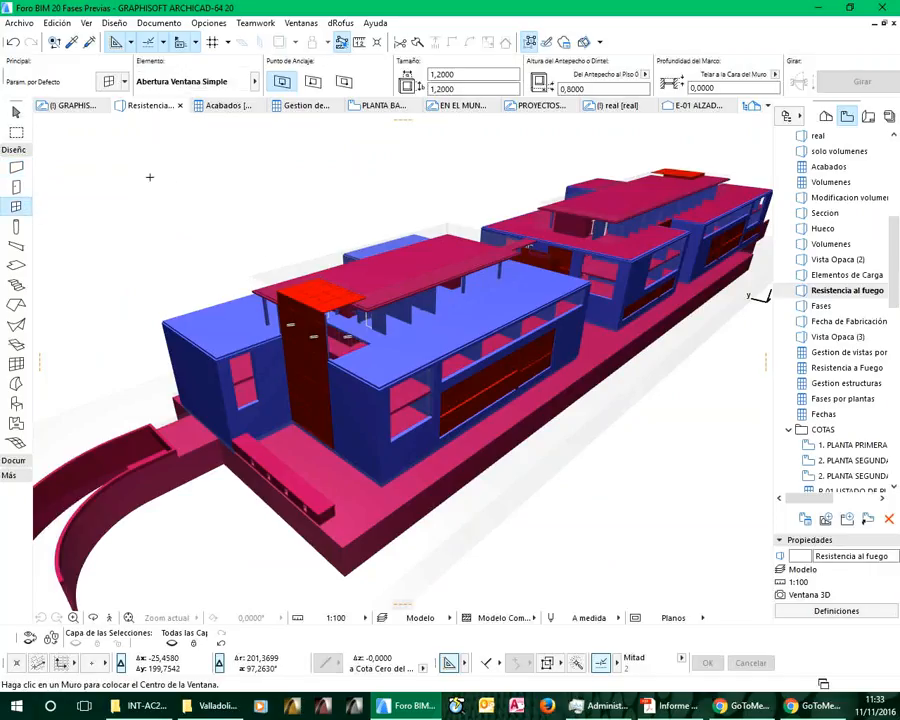
{"action": "key", "text": "ctrl+a"}
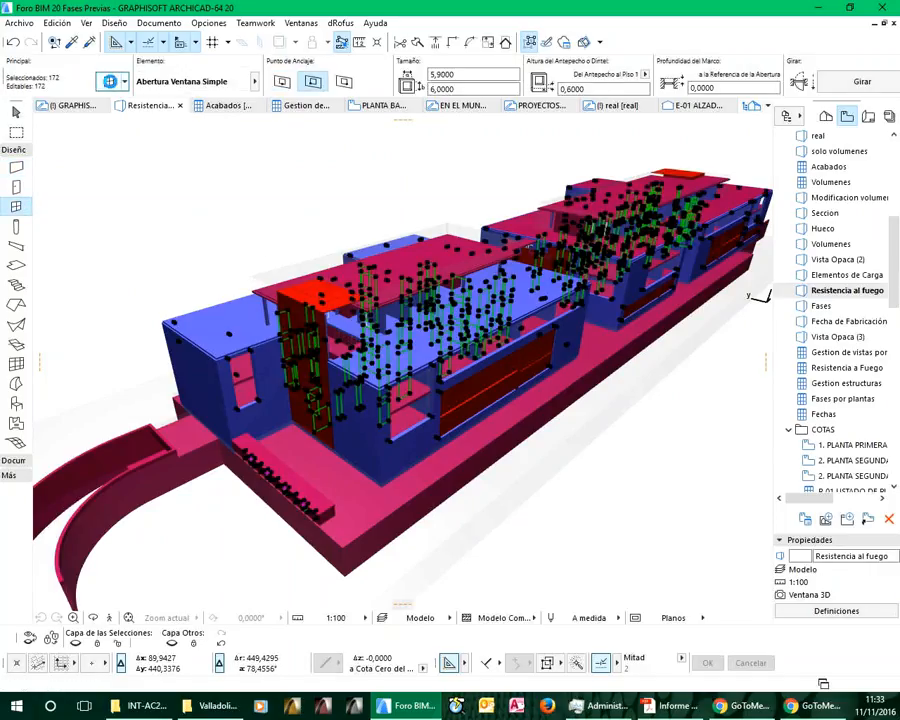
{"action": "left_click", "coordinate": [109, 81]}
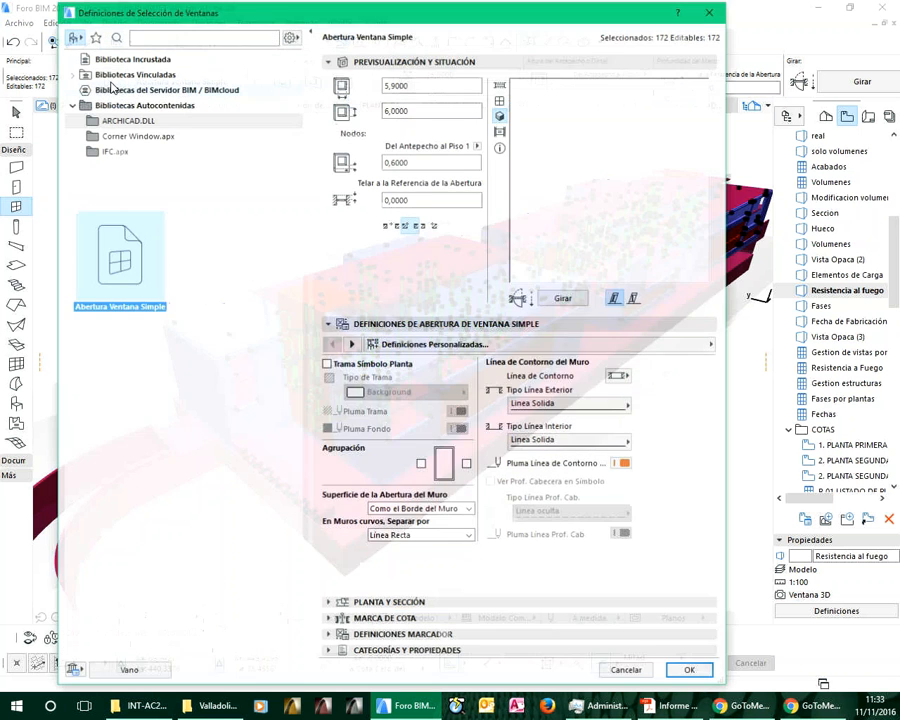
{"action": "left_click", "coordinate": [628, 672]}
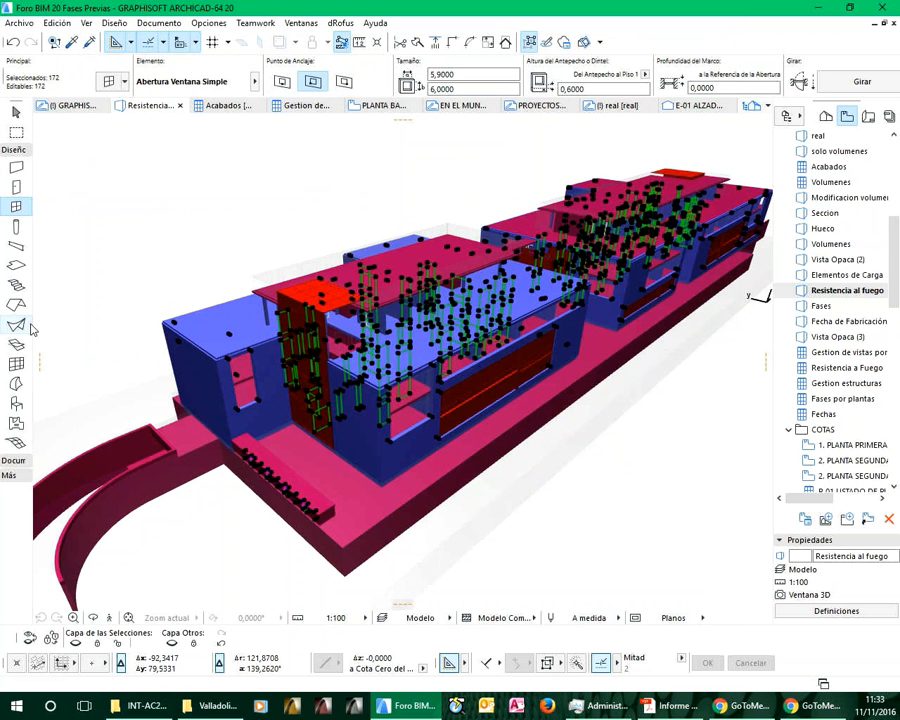
Set Resistencia al Fuego to 30 minutos for all curtain walls in the 3D model
{"action": "left_click", "coordinate": [15, 366]}
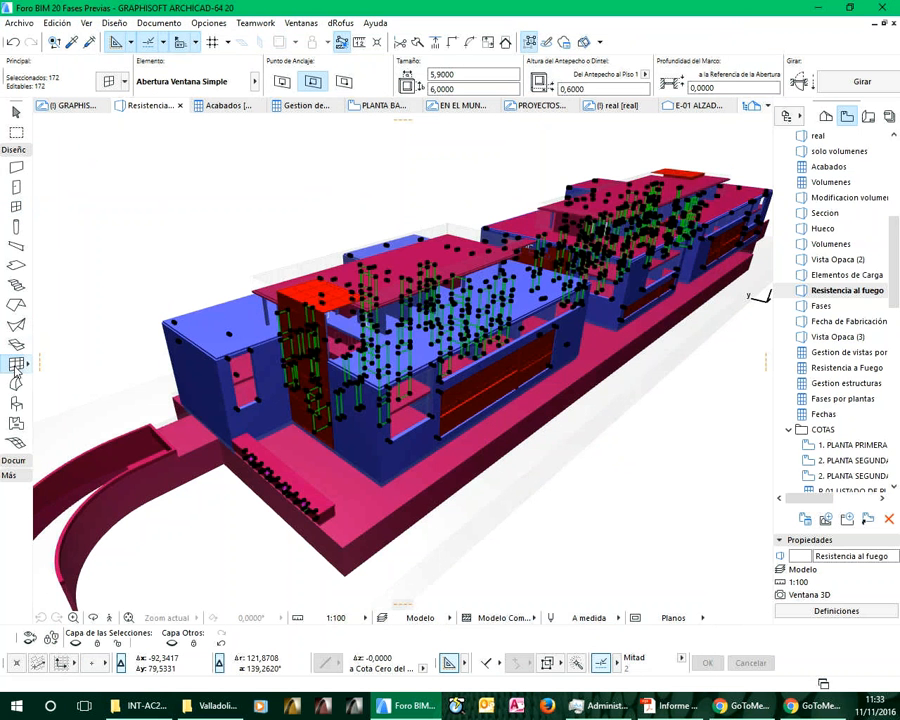
{"action": "double_click", "coordinate": [15, 366]}
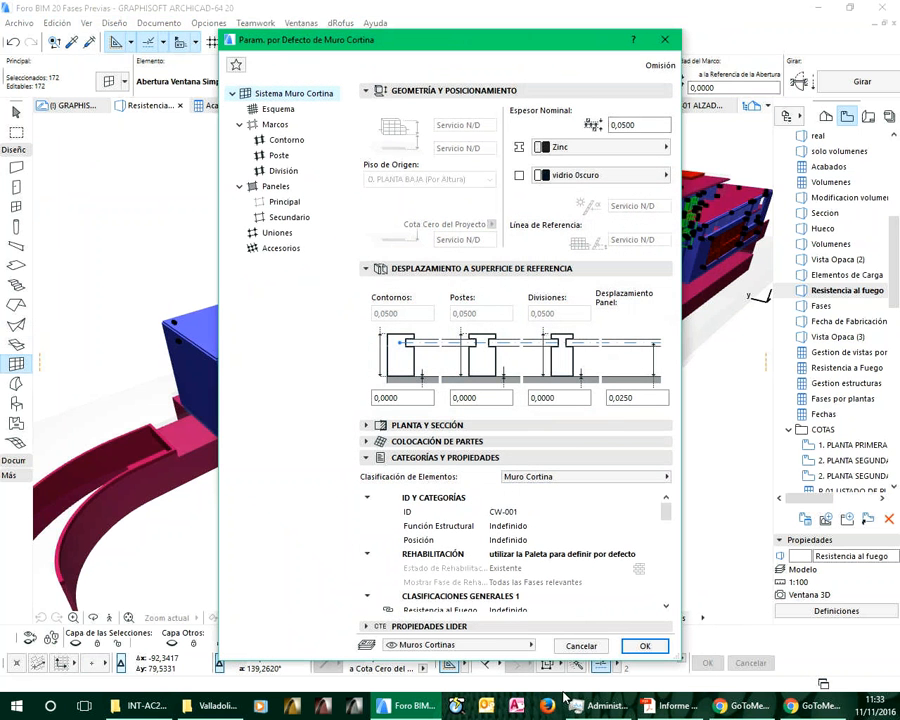
{"action": "left_click", "coordinate": [580, 645]}
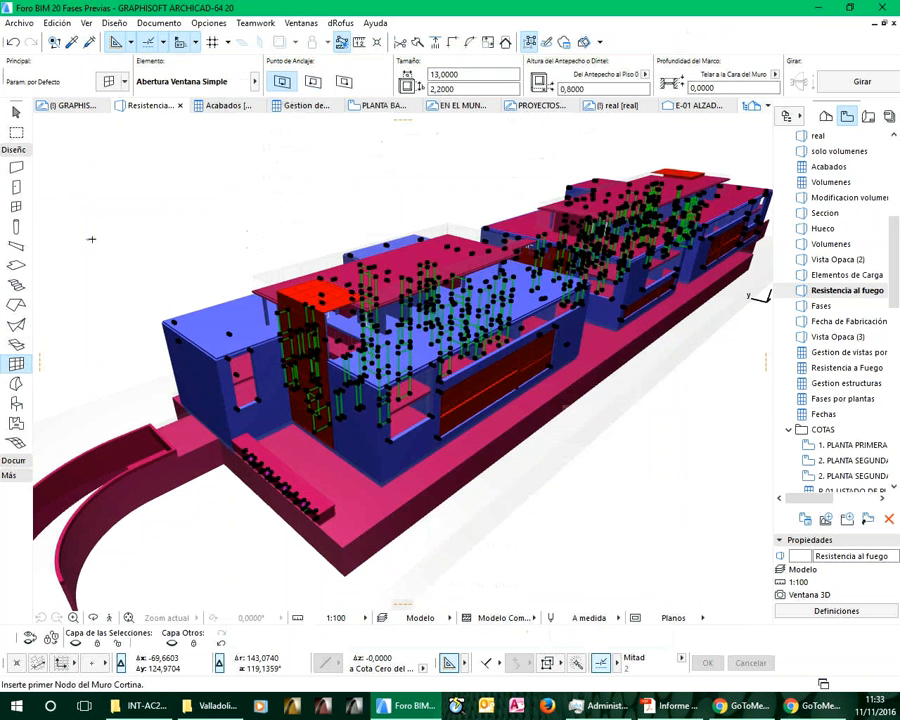
{"action": "key", "text": "ctrl+a"}
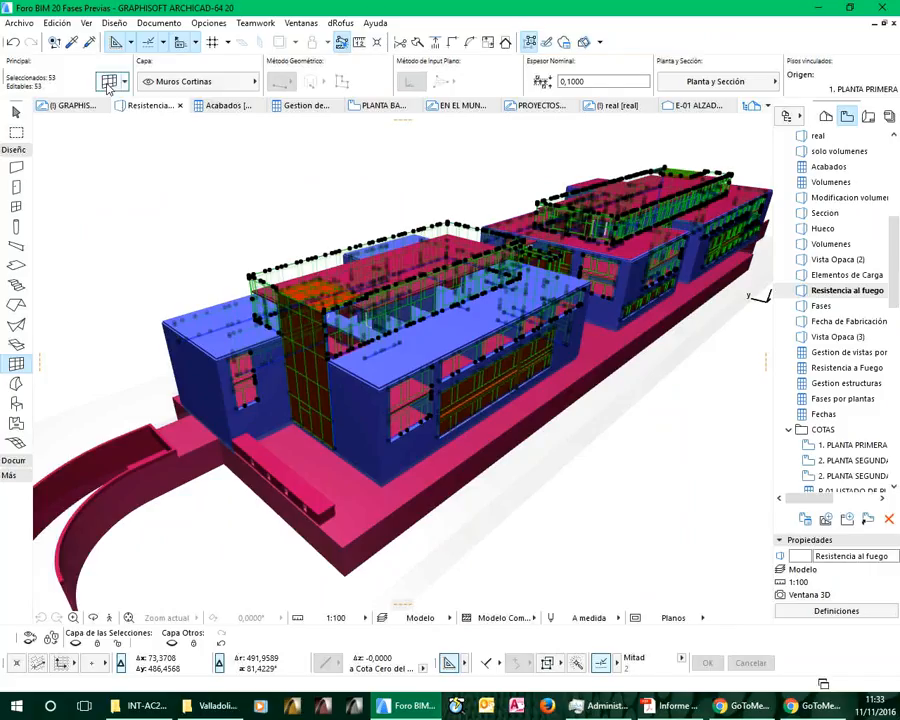
{"action": "left_click", "coordinate": [109, 82]}
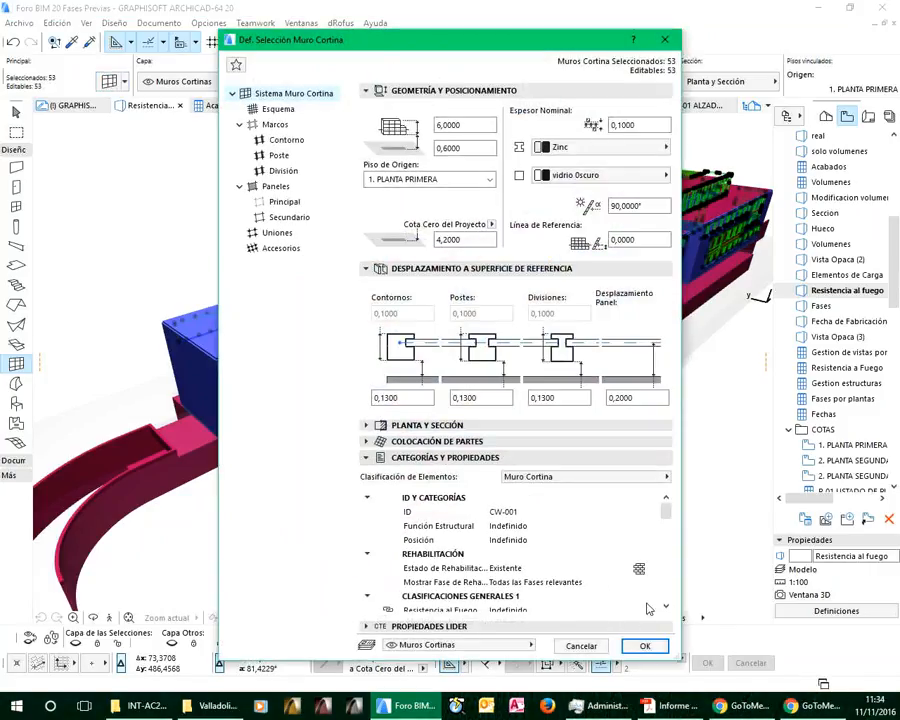
{"action": "scroll", "coordinate": [665, 607], "scroll_direction": "down", "scroll_amount": 3}
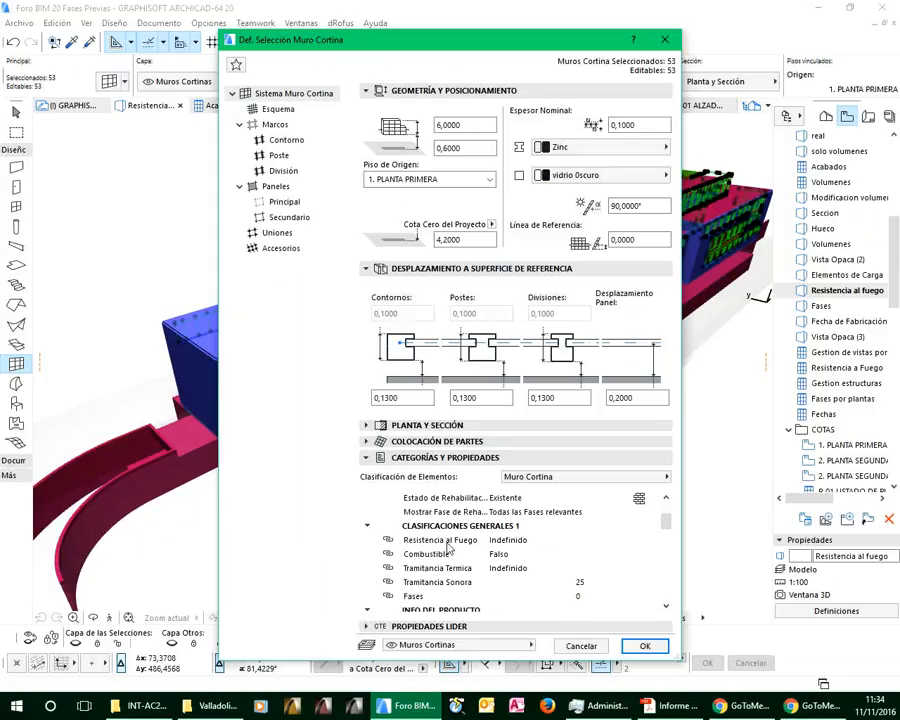
{"action": "left_click", "coordinate": [532, 541]}
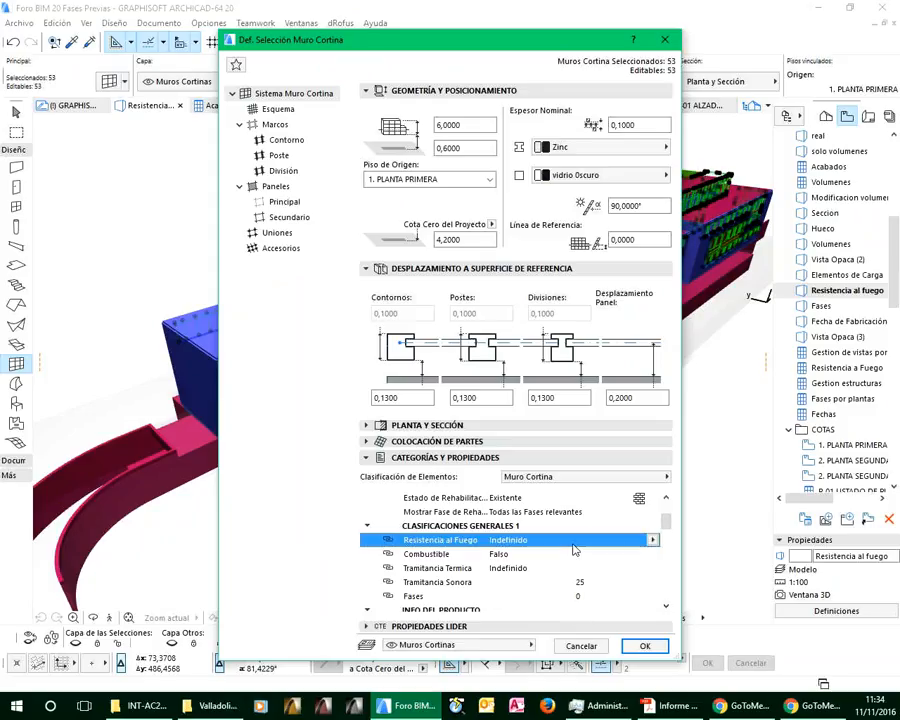
{"action": "left_click", "coordinate": [653, 541]}
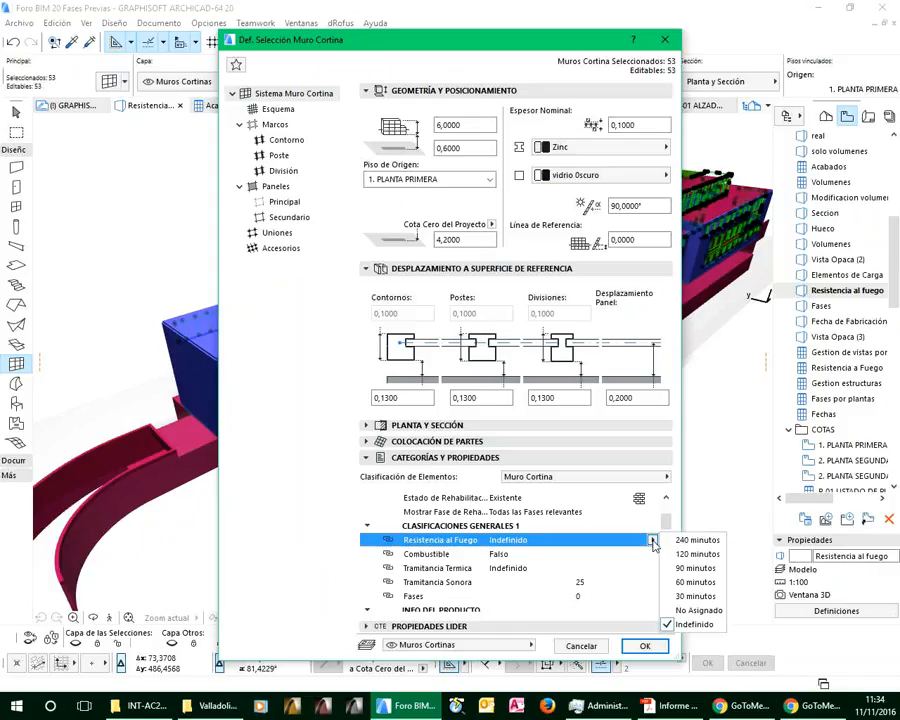
{"action": "left_click", "coordinate": [692, 596]}
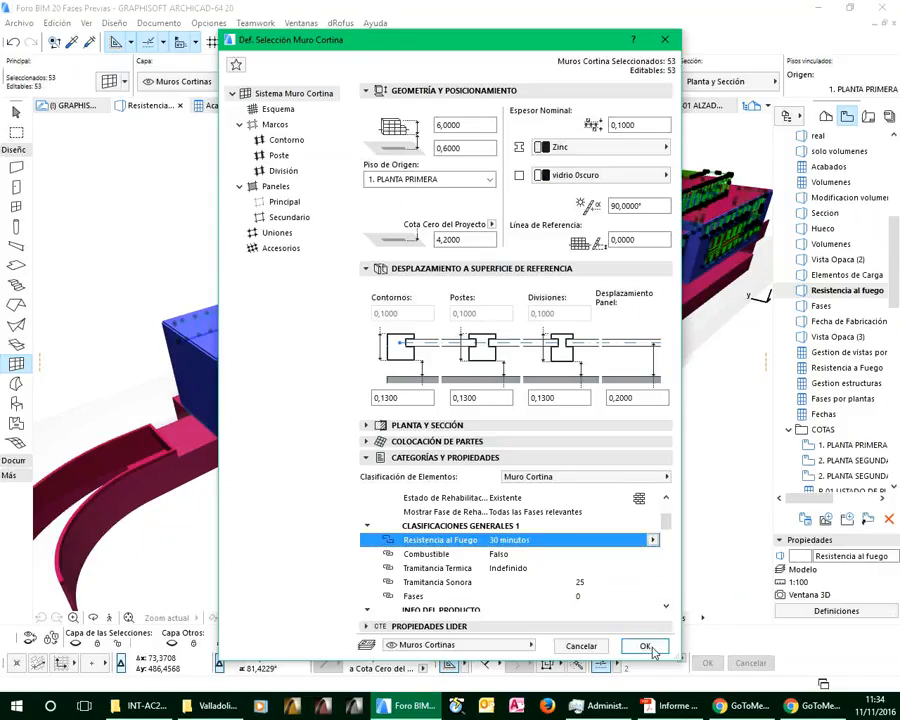
{"action": "left_click", "coordinate": [655, 651]}
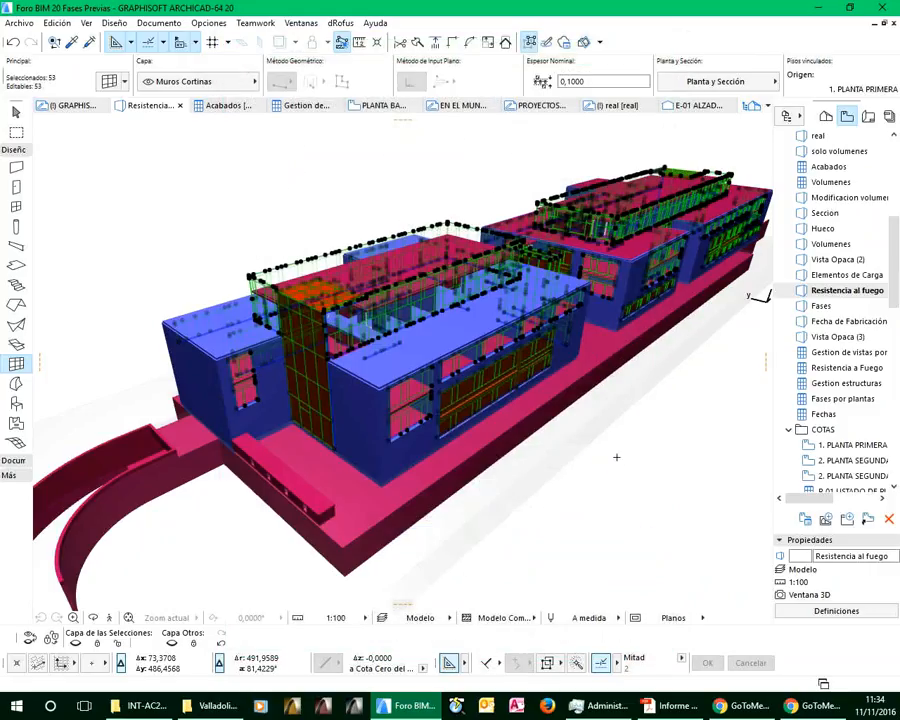
{"action": "key", "text": "Escape"}
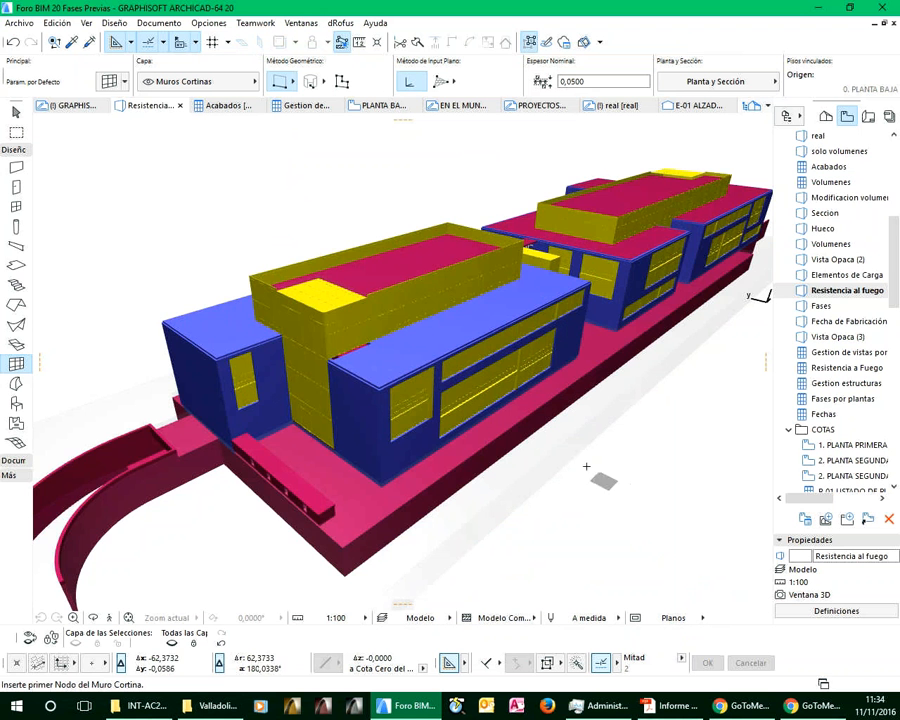
Check the Resistencia al Fuego property of the far building's roof slab in its selection settings, leave it unchanged and deselect the slab
{"action": "middle_click_drag", "start_coordinate": [612, 494], "coordinate": [548, 512], "text": "shift"}
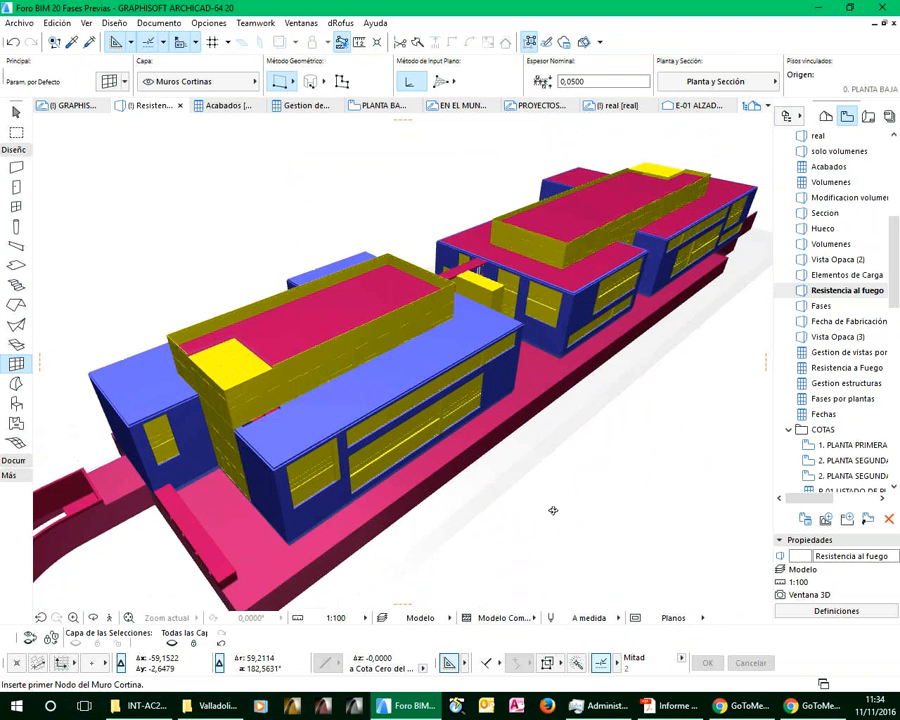
{"action": "left_click", "coordinate": [574, 287], "text": "shift"}
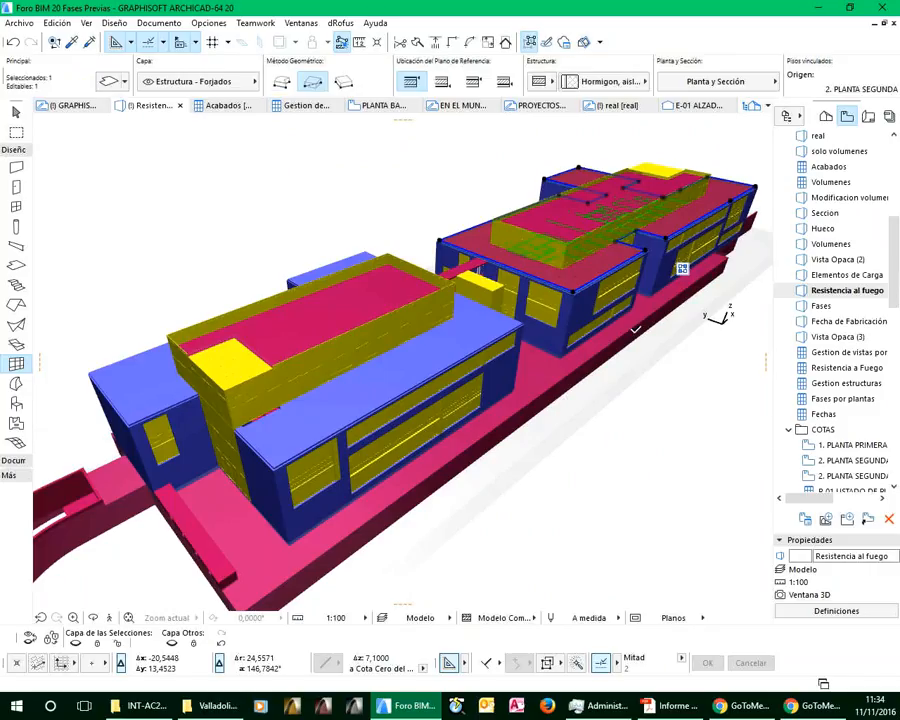
{"action": "left_click", "coordinate": [110, 83]}
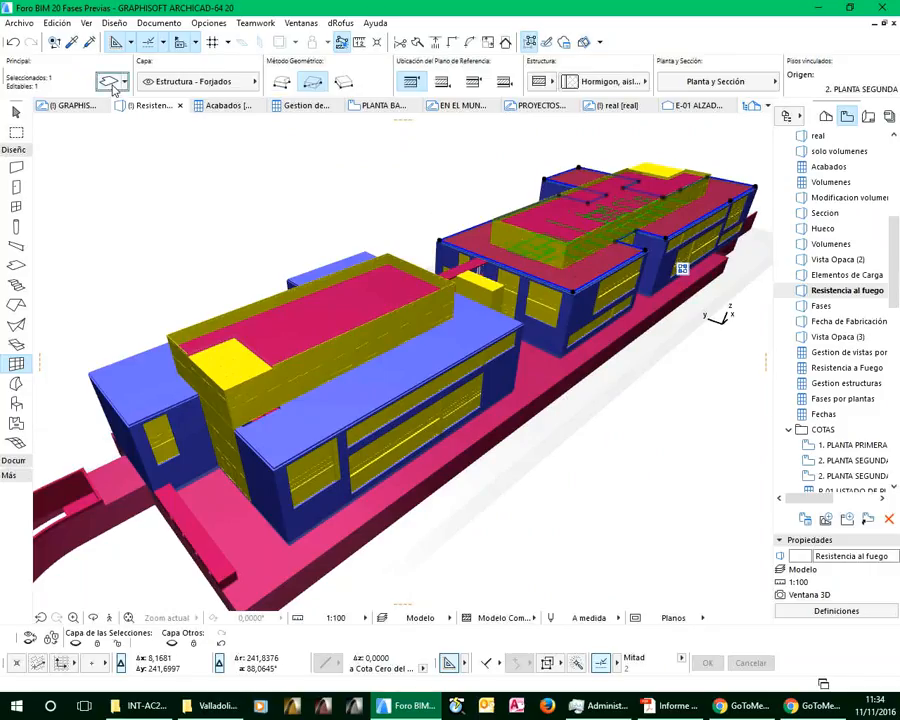
{"action": "scroll", "coordinate": [508, 595], "scroll_direction": "down", "scroll_amount": 3}
{"action": "left_click", "coordinate": [540, 672]}
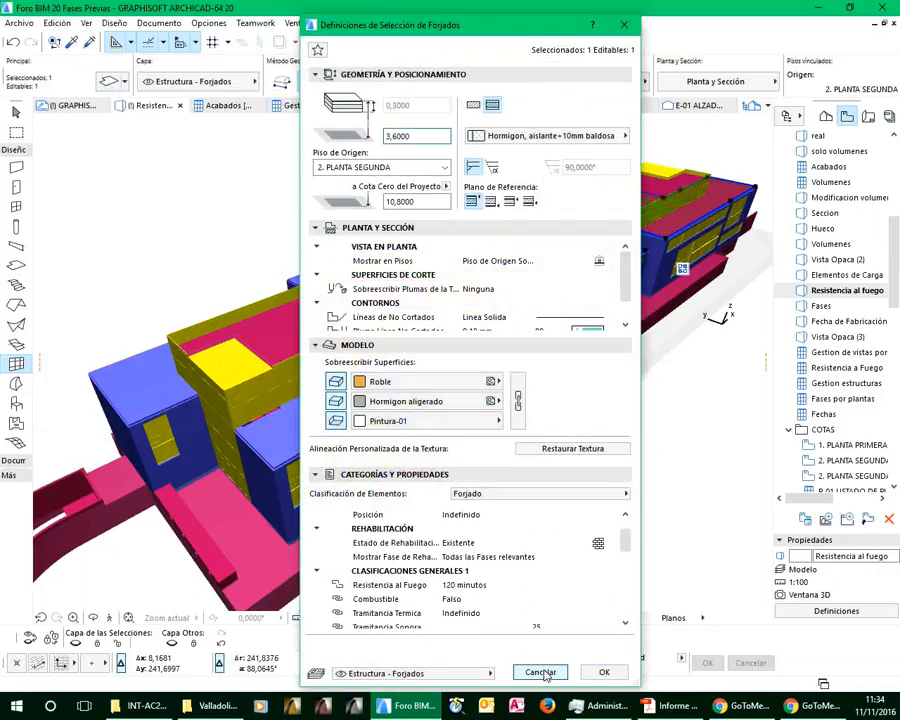
{"action": "left_click", "coordinate": [350, 303], "text": "shift"}
{"action": "key", "text": "Delete"}
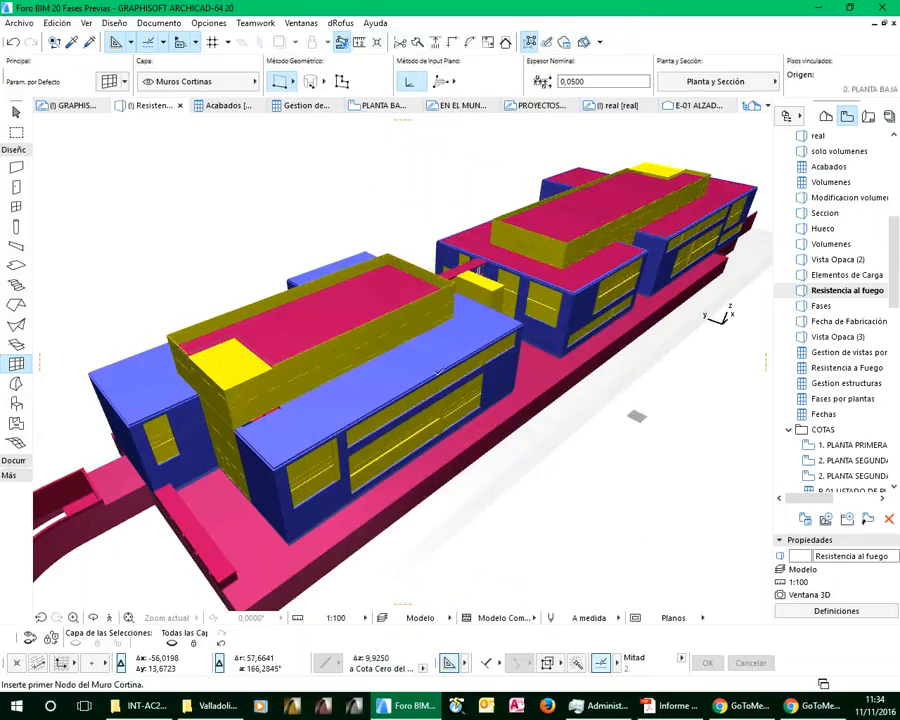
{"action": "left_click", "coordinate": [424, 364], "text": "shift"}
{"action": "key", "text": "Escape"}
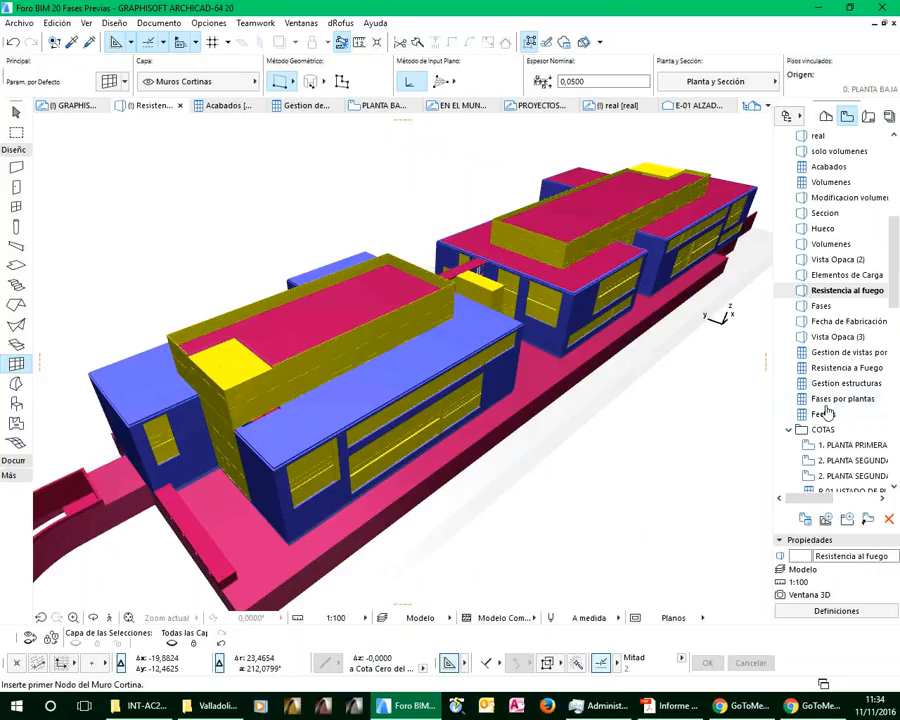
Open the saved Resistencia a Fuego schedule and review its scheme criteria and fields, leaving the scheme unchanged
{"action": "double_click", "coordinate": [836, 367]}
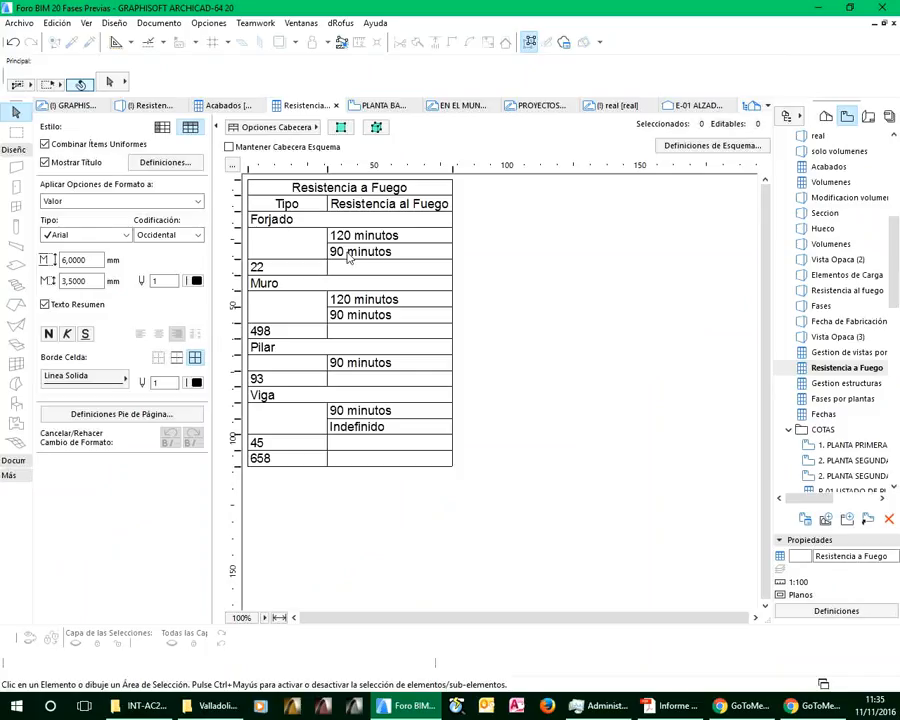
{"action": "left_click", "coordinate": [361, 430]}
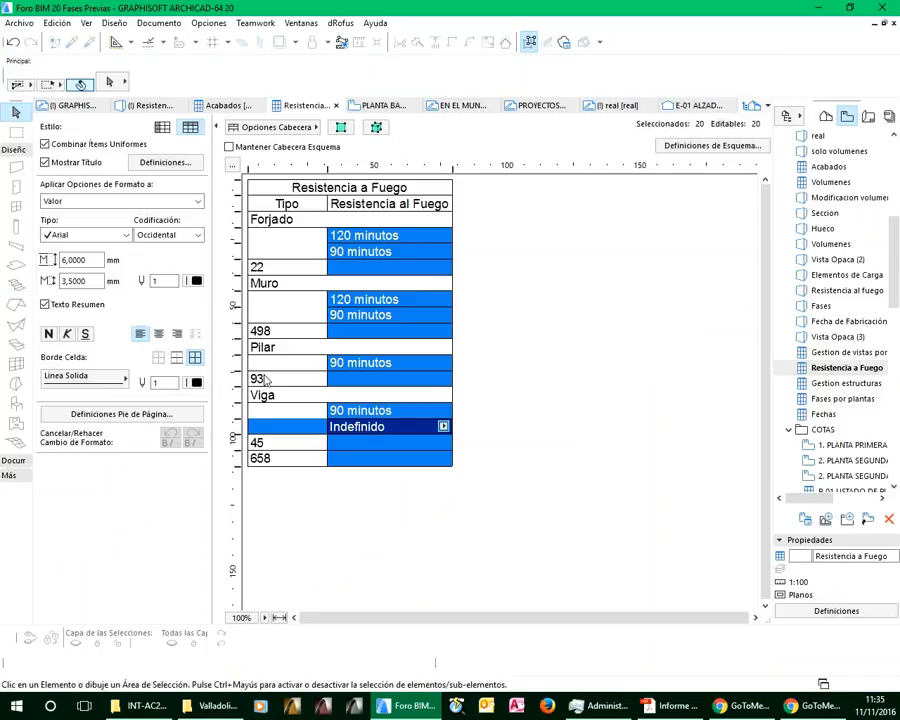
{"action": "left_click", "coordinate": [699, 148]}
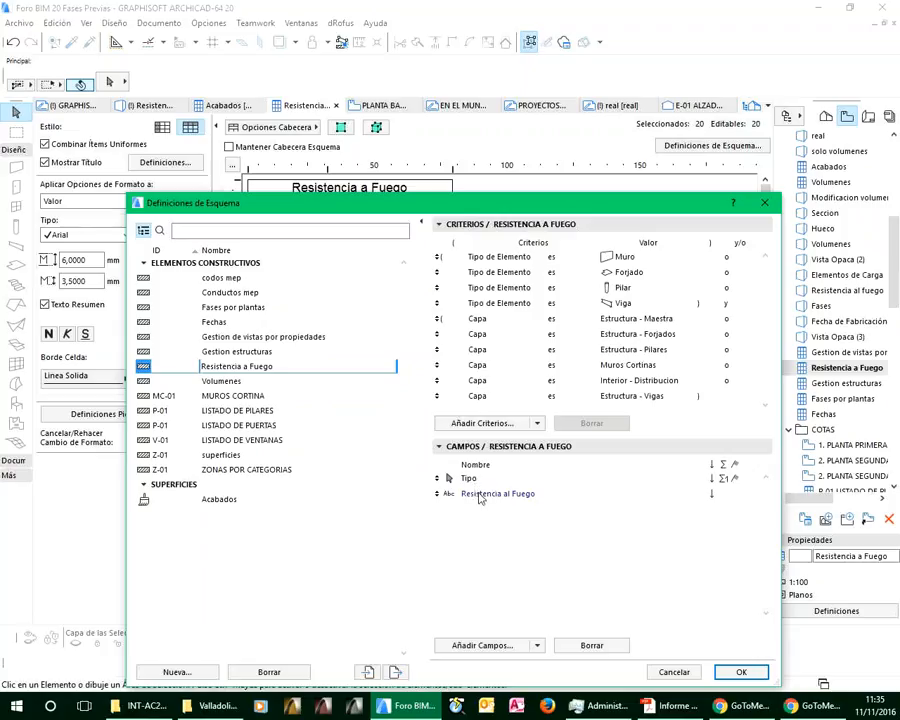
{"action": "left_click", "coordinate": [673, 673]}
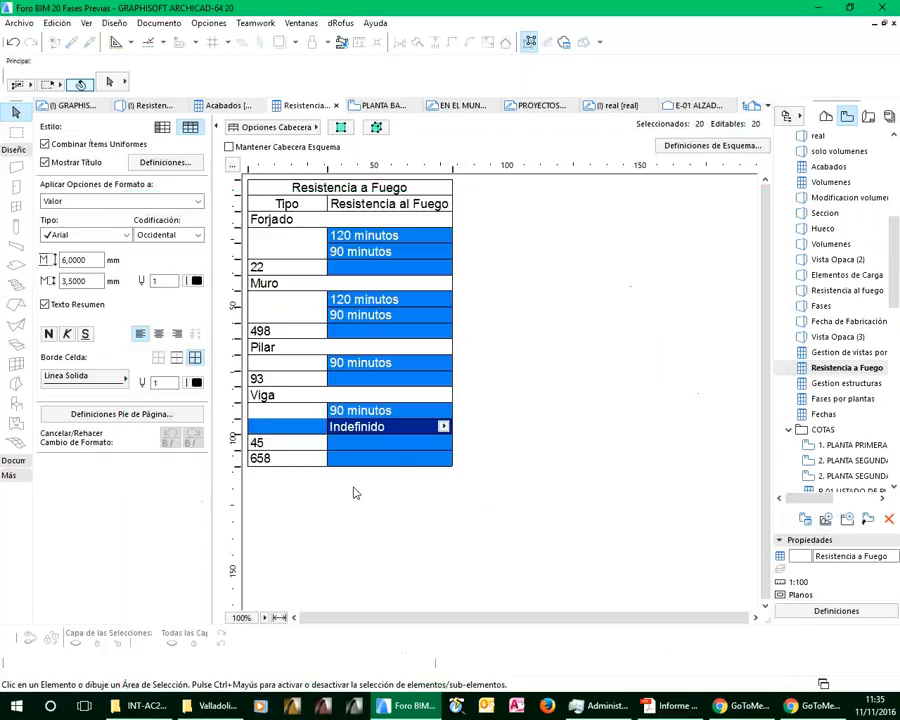
Set Resistencia al Fuego to 90 minutos for the Viga row marked Indefinido
{"action": "left_click", "coordinate": [444, 427]}
{"action": "left_click", "coordinate": [485, 448]}
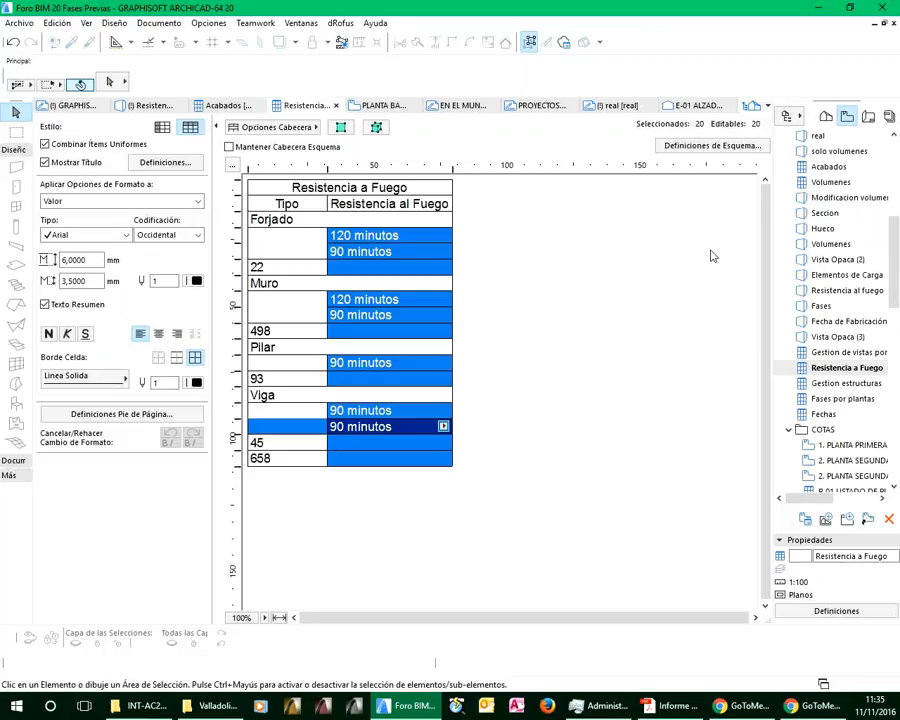
Open the 3D Perspectiva Cónica viewpoint from the project map
{"action": "left_click", "coordinate": [826, 116]}
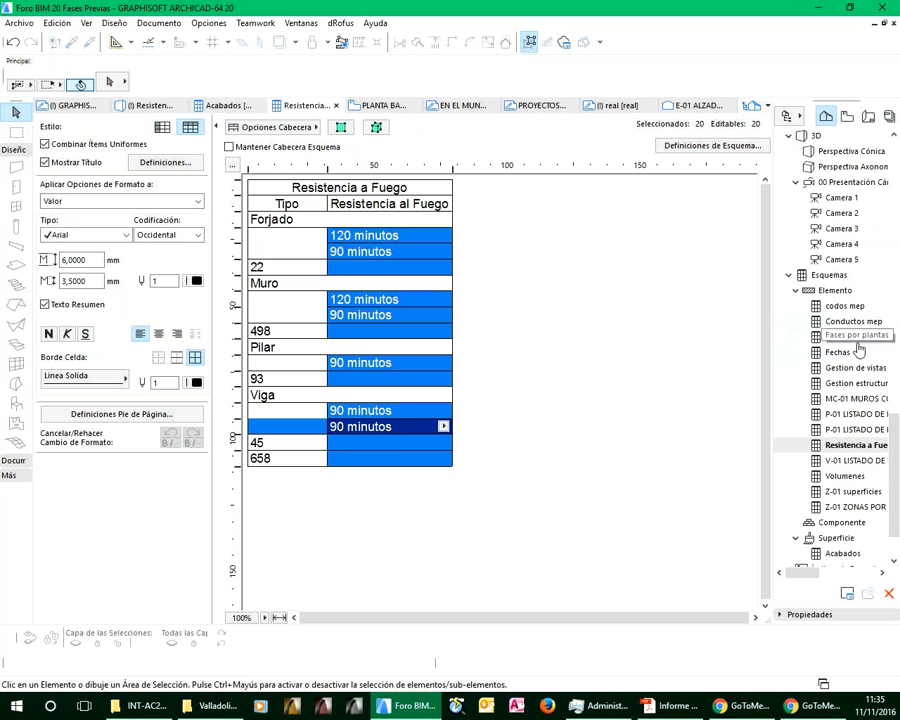
{"action": "scroll", "coordinate": [862, 340], "scroll_direction": "up", "scroll_amount": 10}
{"action": "scroll", "coordinate": [866, 333], "scroll_direction": "up", "scroll_amount": 5}
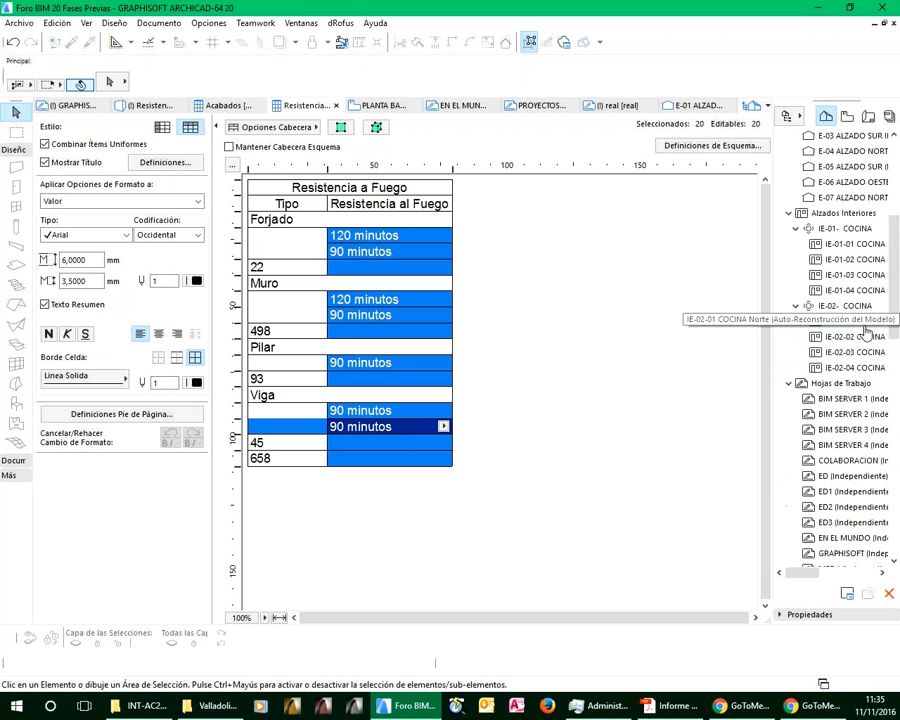
{"action": "scroll", "coordinate": [855, 420], "scroll_direction": "down", "scroll_amount": 10}
{"action": "scroll", "coordinate": [836, 465], "scroll_direction": "down", "scroll_amount": 3}
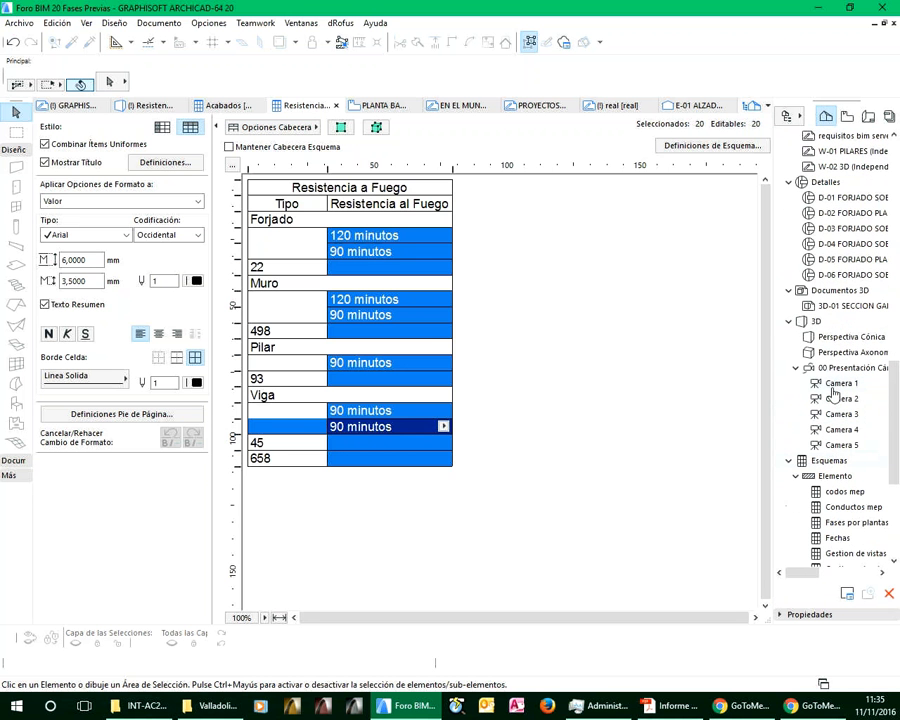
{"action": "double_click", "coordinate": [836, 339]}
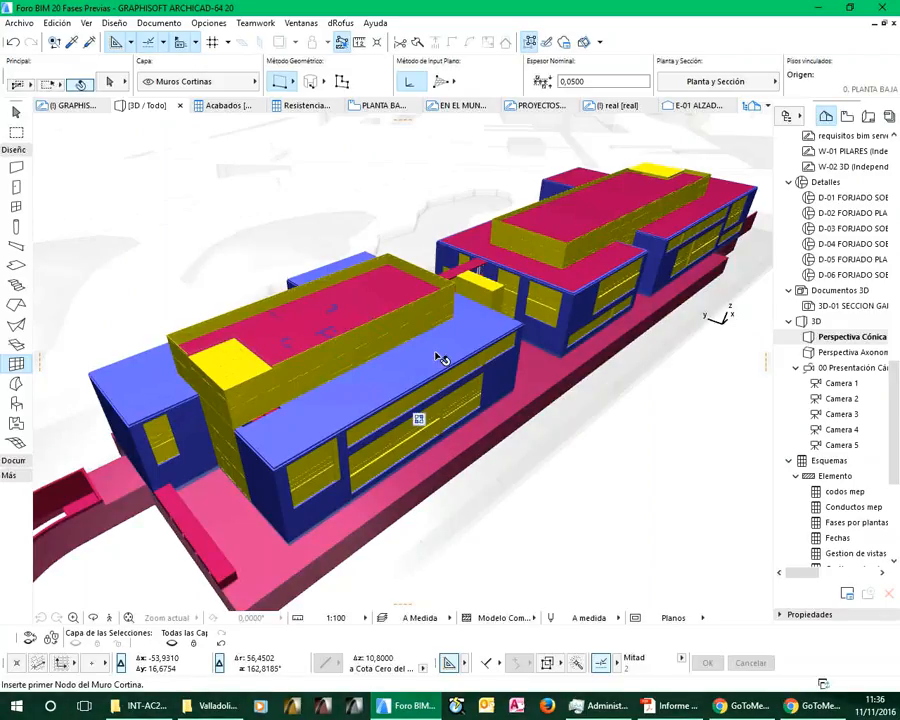
Set Resistencia al Fuego to 120 minutos for the near building's roof slab and deselect it
{"action": "left_click", "coordinate": [418, 419], "text": "shift"}
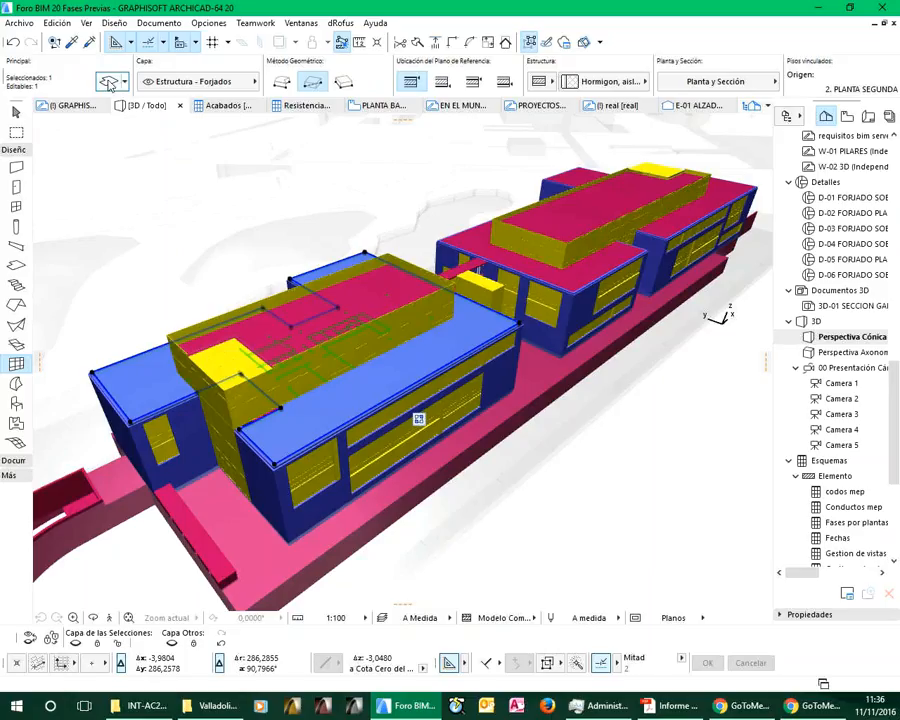
{"action": "left_click", "coordinate": [110, 84]}
{"action": "scroll", "coordinate": [625, 625], "scroll_direction": "down", "scroll_amount": 3}
{"action": "left_click", "coordinate": [500, 579]}
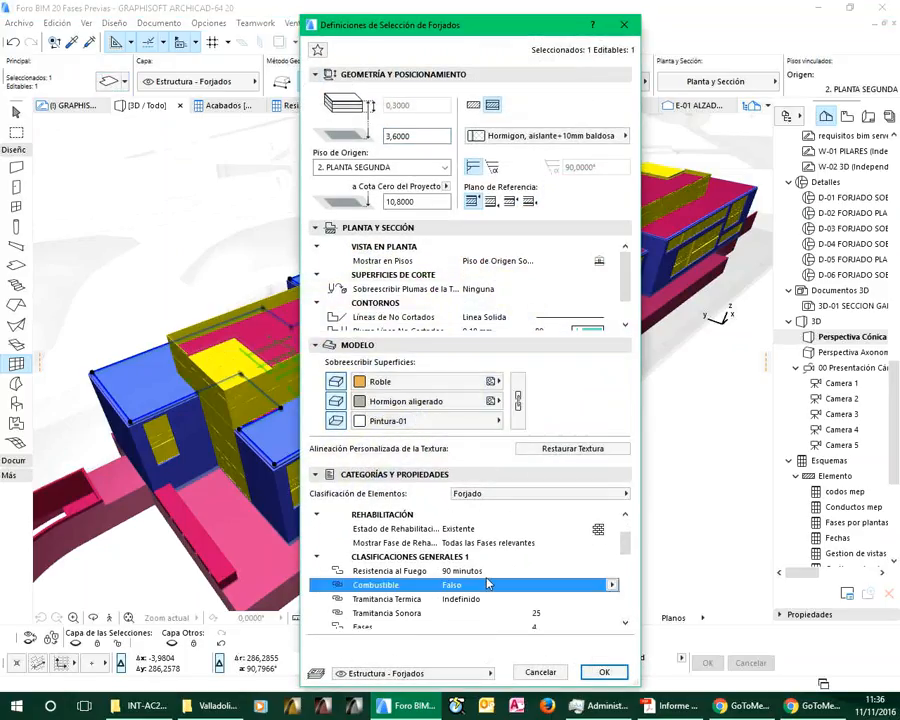
{"action": "scroll", "coordinate": [490, 577], "scroll_direction": "down", "scroll_amount": 1}
{"action": "left_click", "coordinate": [612, 571]}
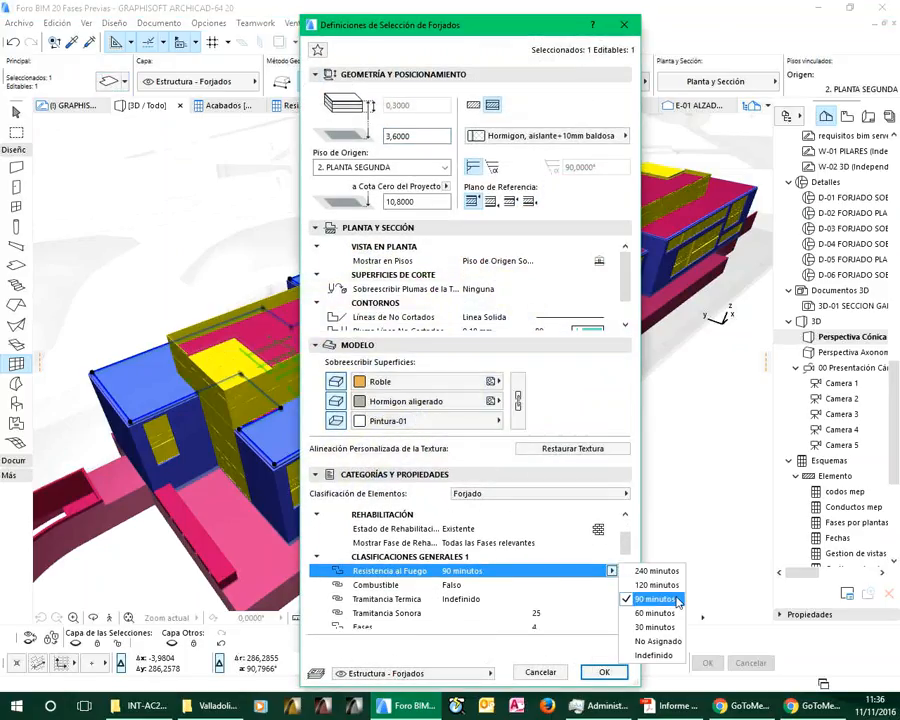
{"action": "left_click", "coordinate": [656, 641]}
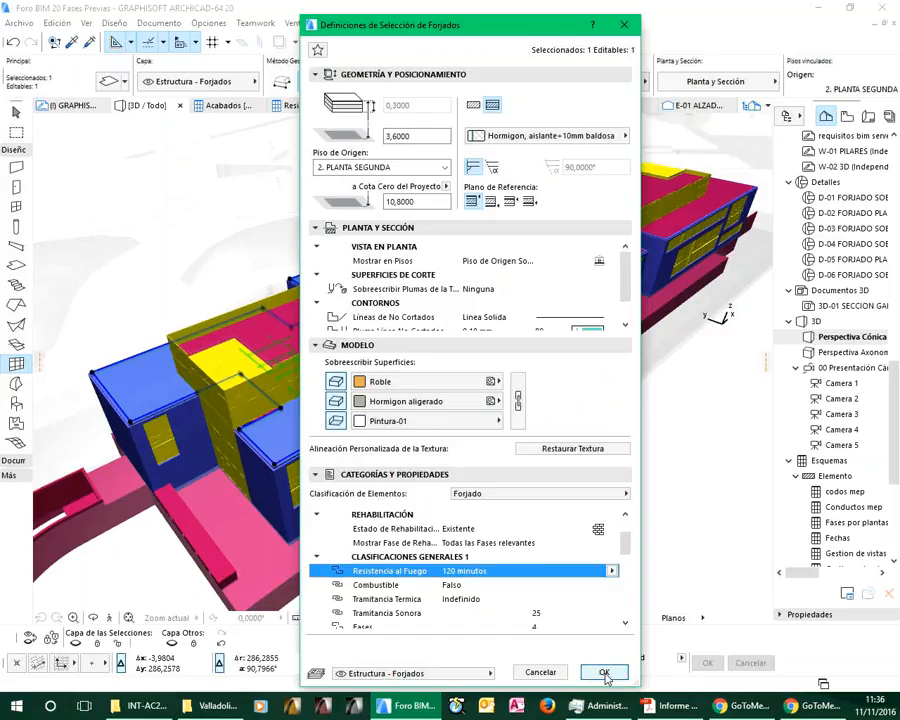
{"action": "left_click", "coordinate": [606, 671]}
{"action": "key", "text": "Escape"}
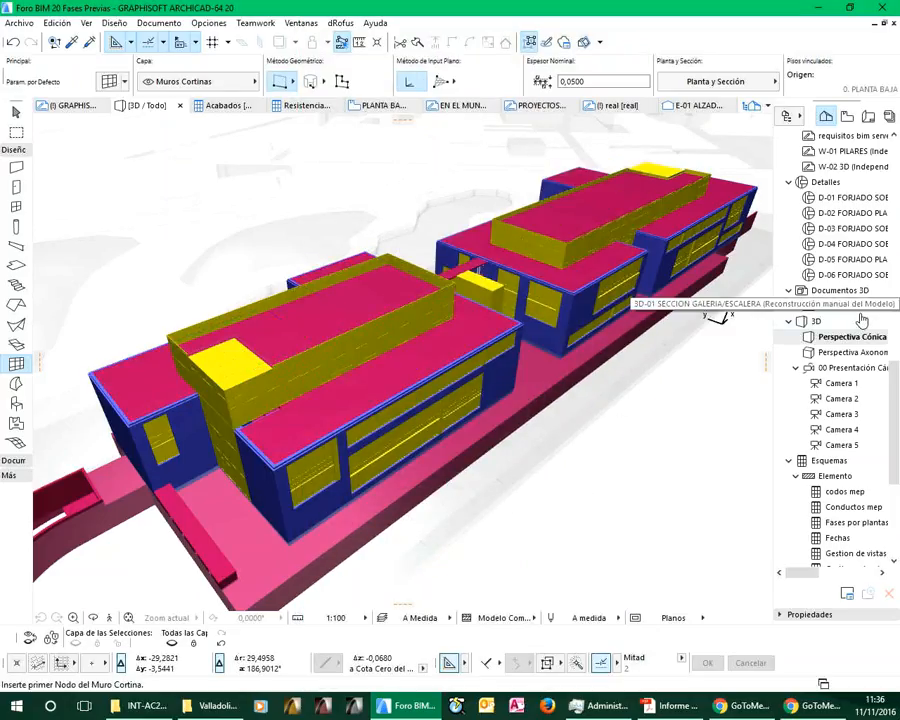
Display the saved Fases view of the model, followed by the saved Fecha de Fabricación view
{"action": "left_click", "coordinate": [847, 118]}
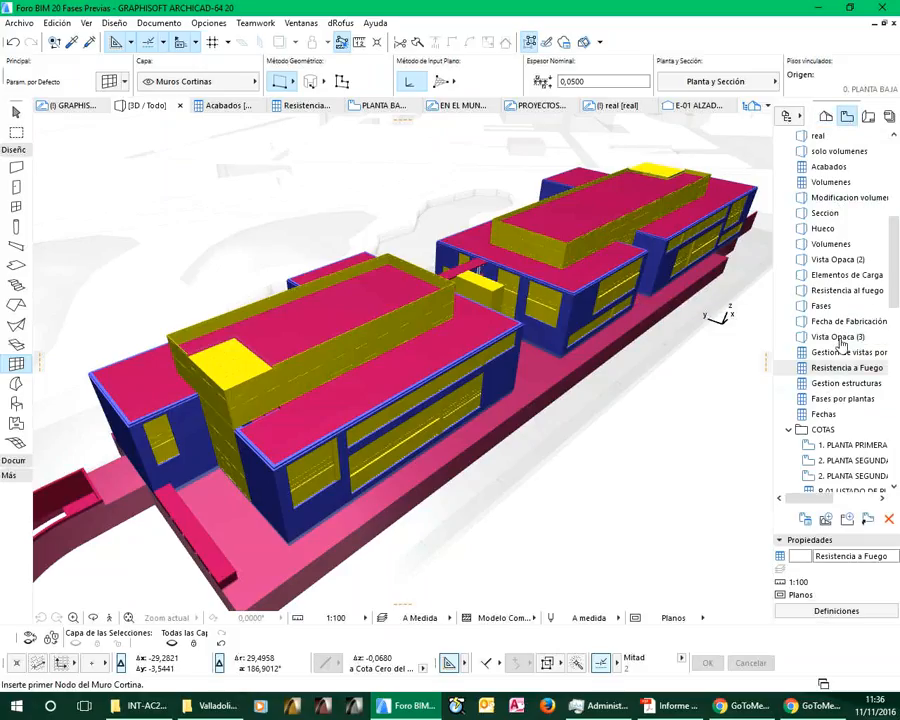
{"action": "left_click", "coordinate": [820, 306]}
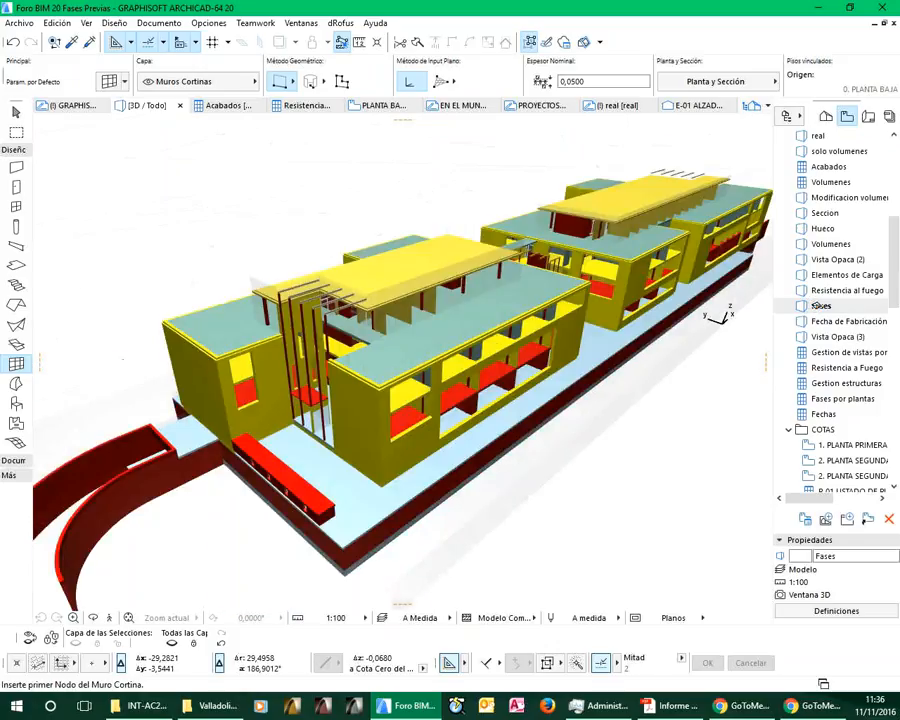
{"action": "left_click", "coordinate": [835, 322]}
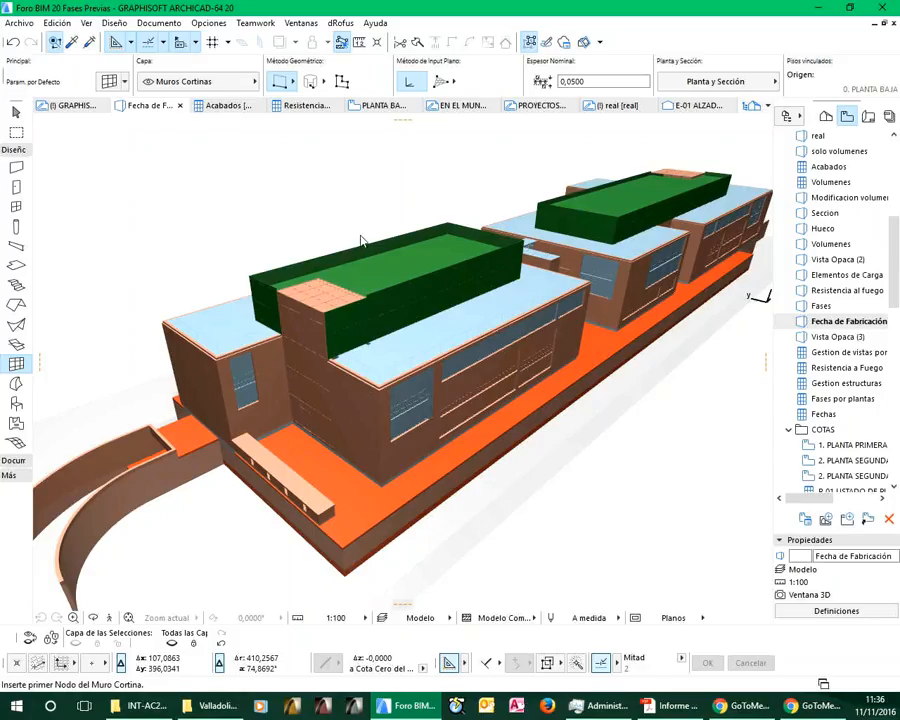
Find all Muro elements 0,4500 wide on layer Estructura - Maestra and change the month of their Fecha de Construcción
{"action": "key", "text": "ctrl+f"}
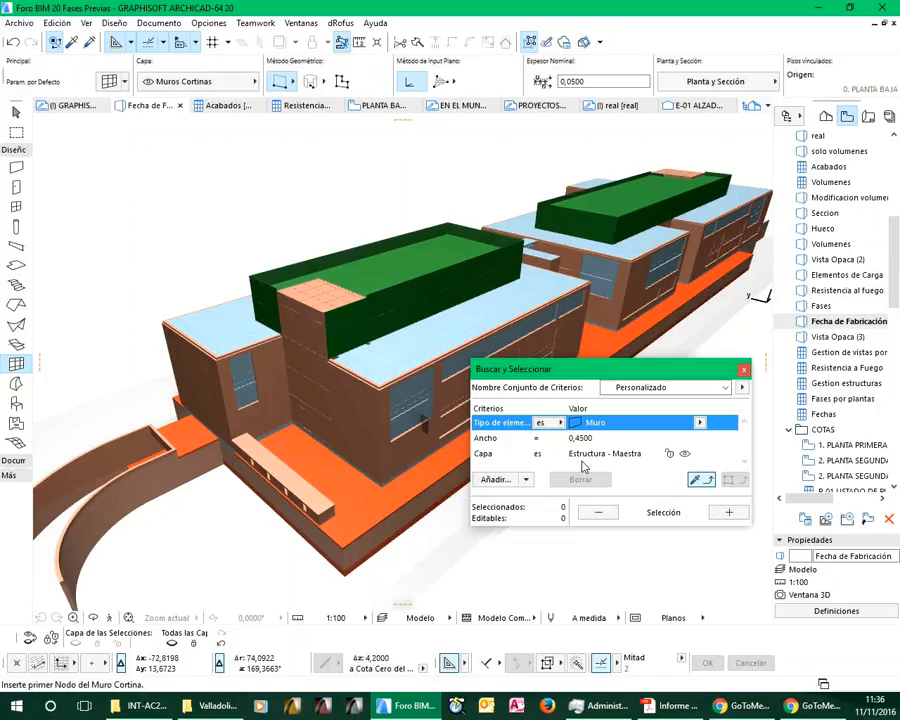
{"action": "left_click", "coordinate": [740, 512]}
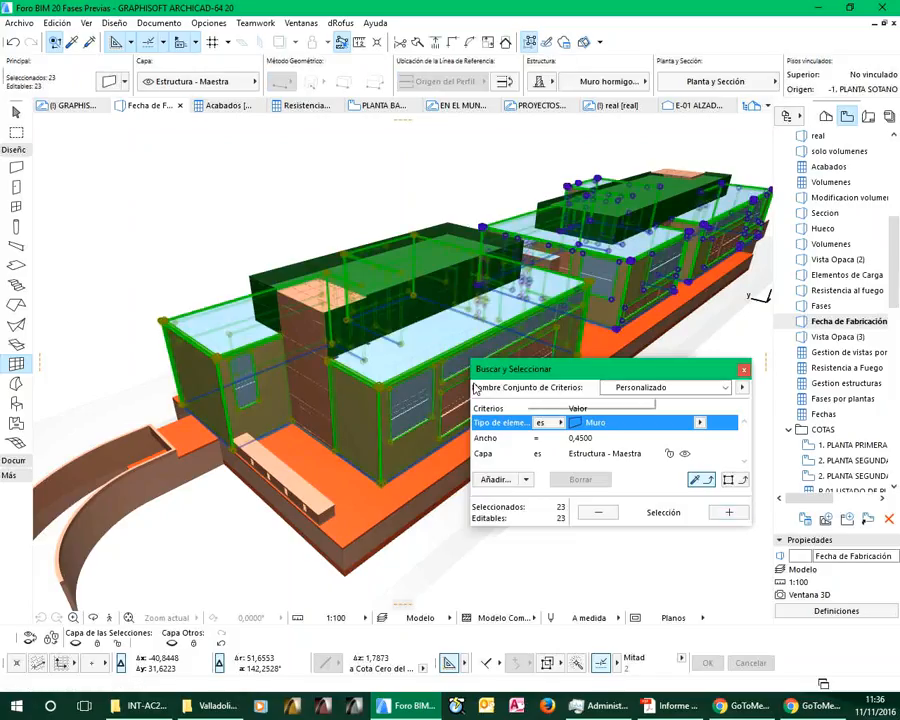
{"action": "left_click", "coordinate": [117, 84]}
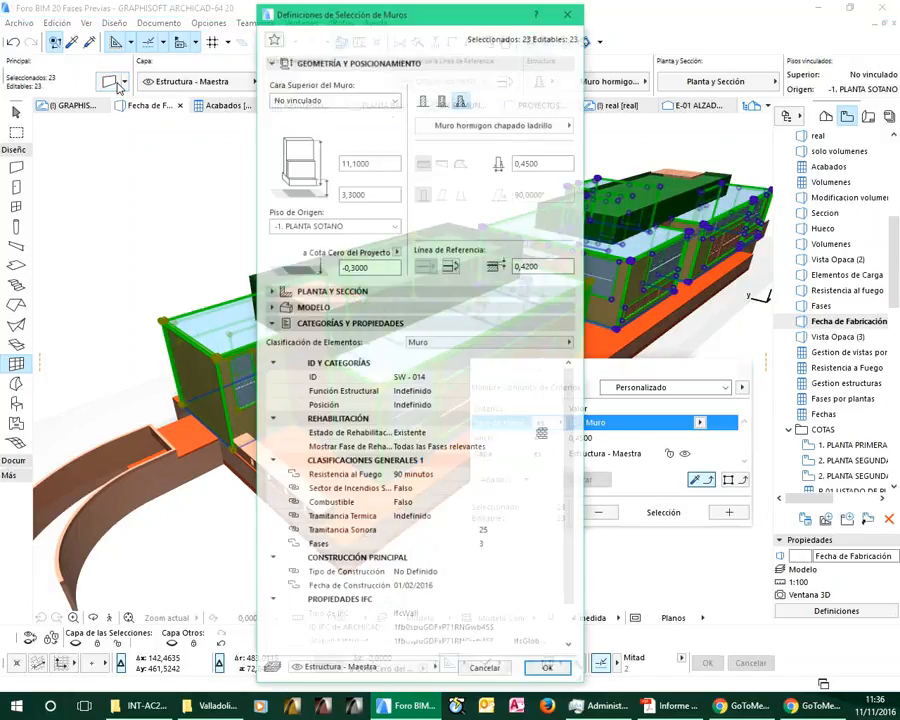
{"action": "left_click_drag", "start_coordinate": [571, 572], "coordinate": [573, 612]}
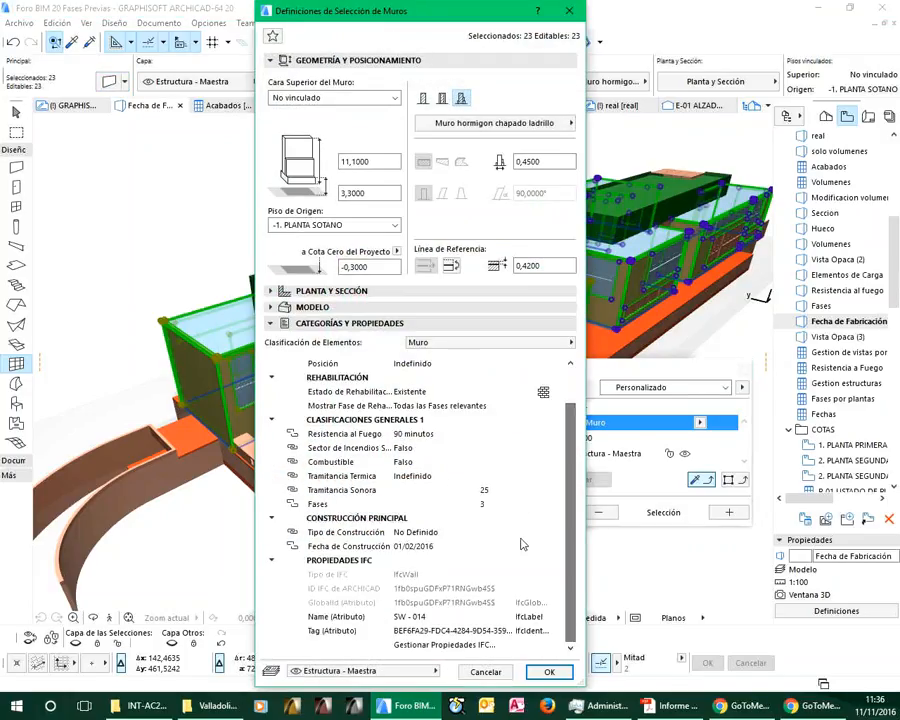
{"action": "left_click", "coordinate": [411, 547]}
{"action": "left_click", "coordinate": [411, 547]}
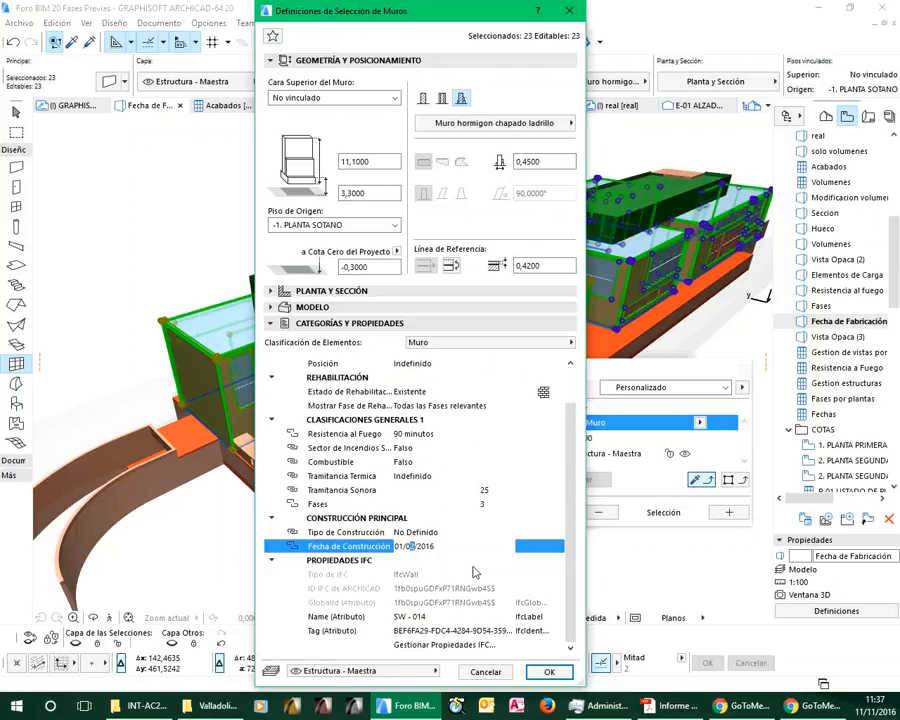
{"action": "type", "text": "2"}
{"action": "left_click", "coordinate": [550, 672]}
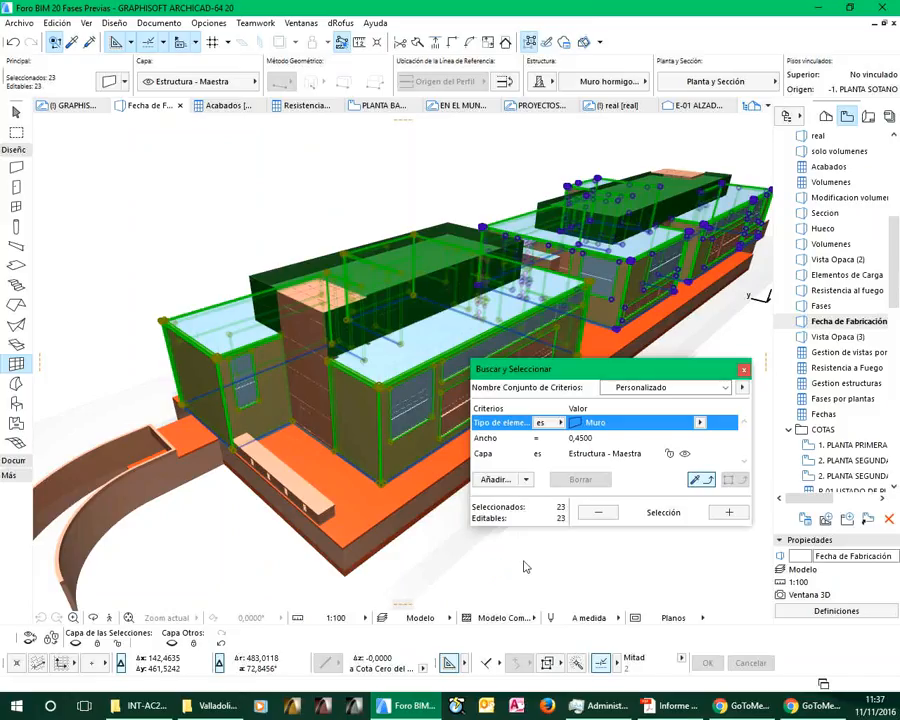
{"action": "key", "text": "Escape"}
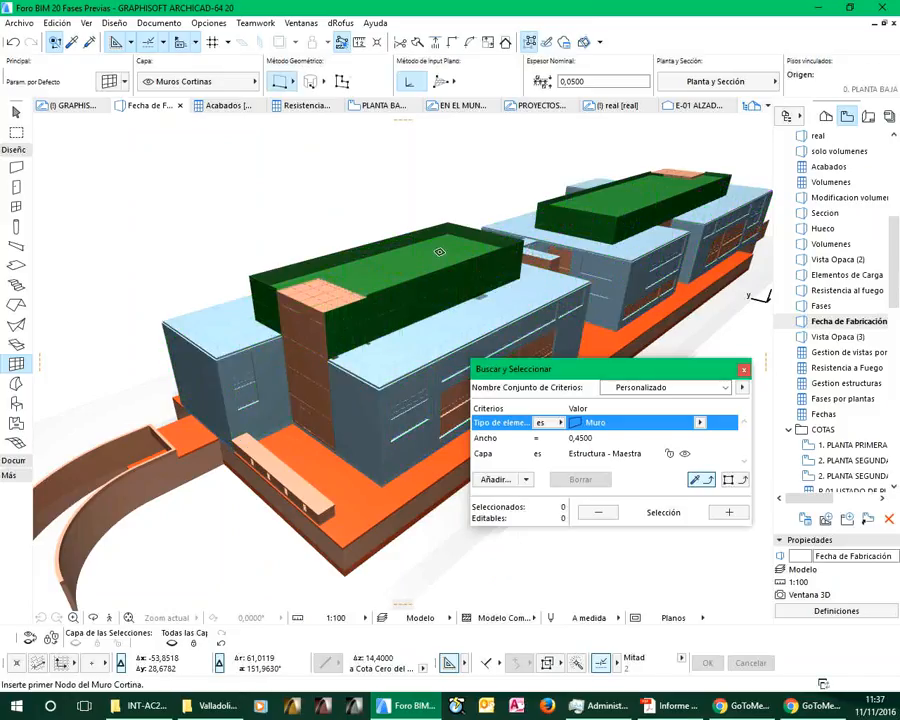
{"action": "left_click", "coordinate": [745, 372]}
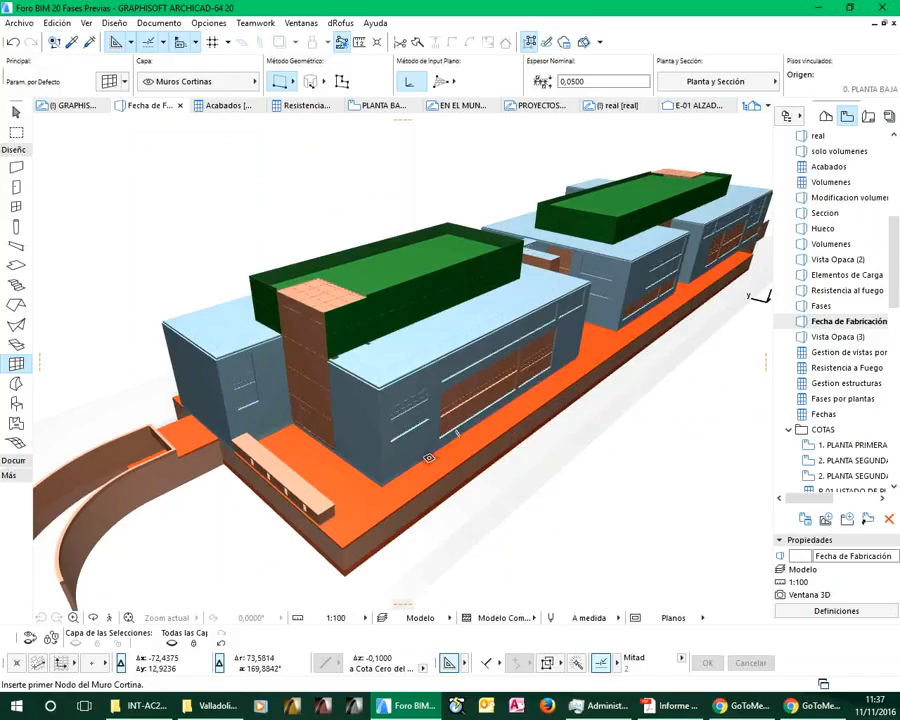
Open the Organizer, review its maps and layouts, and pair the view map as source with the publisher sets as destination
{"action": "middle_click_drag", "start_coordinate": [616, 491], "coordinate": [466, 408]}
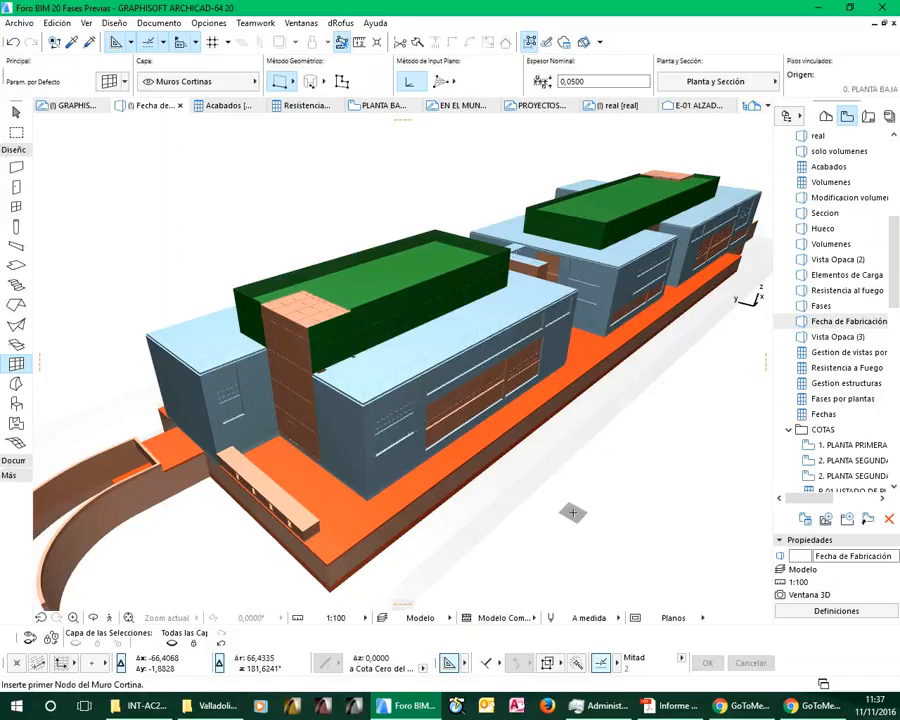
{"action": "left_click", "coordinate": [786, 117]}
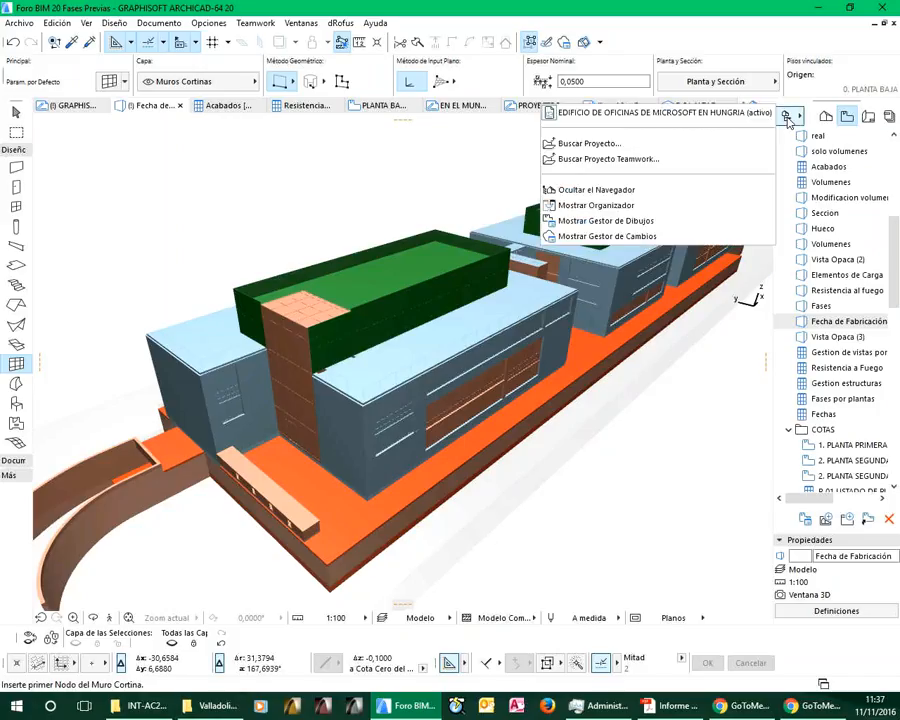
{"action": "left_click", "coordinate": [612, 206]}
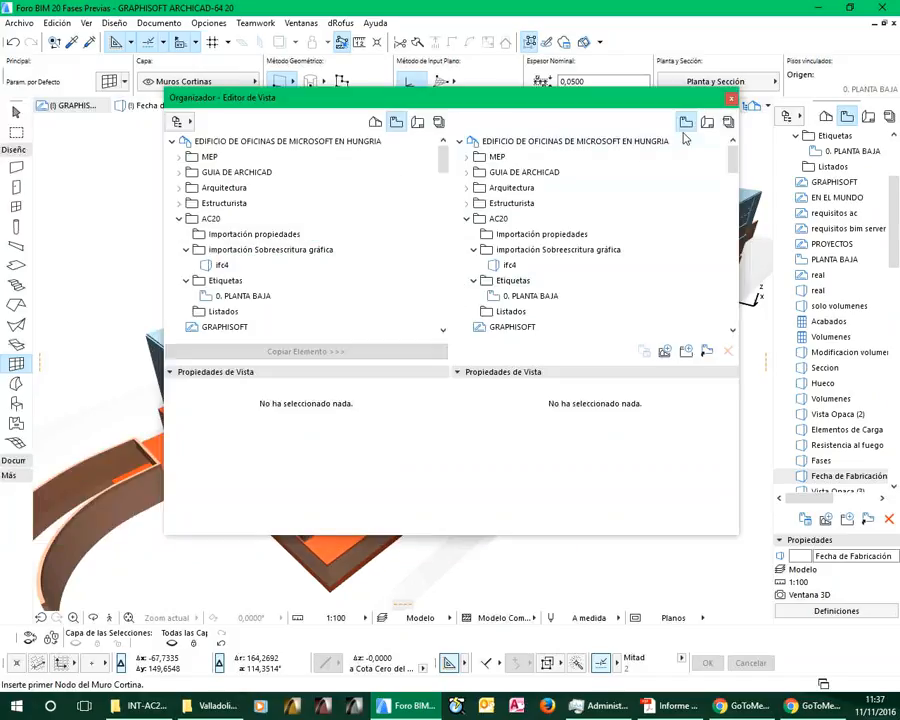
{"action": "left_click", "coordinate": [728, 122]}
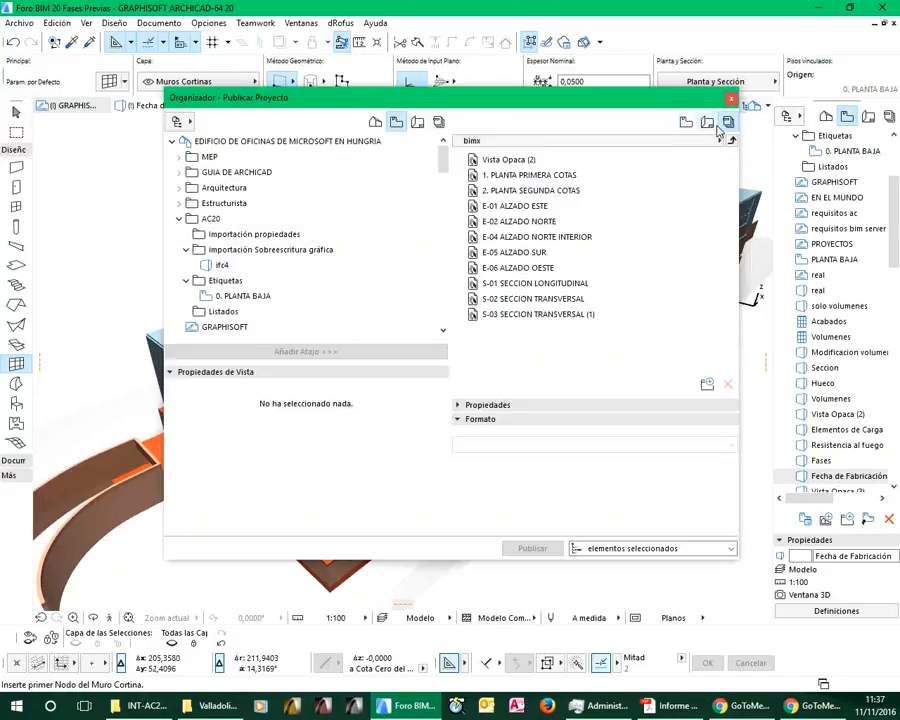
{"action": "left_click", "coordinate": [375, 122]}
{"action": "left_click", "coordinate": [376, 123]}
{"action": "left_click", "coordinate": [417, 123]}
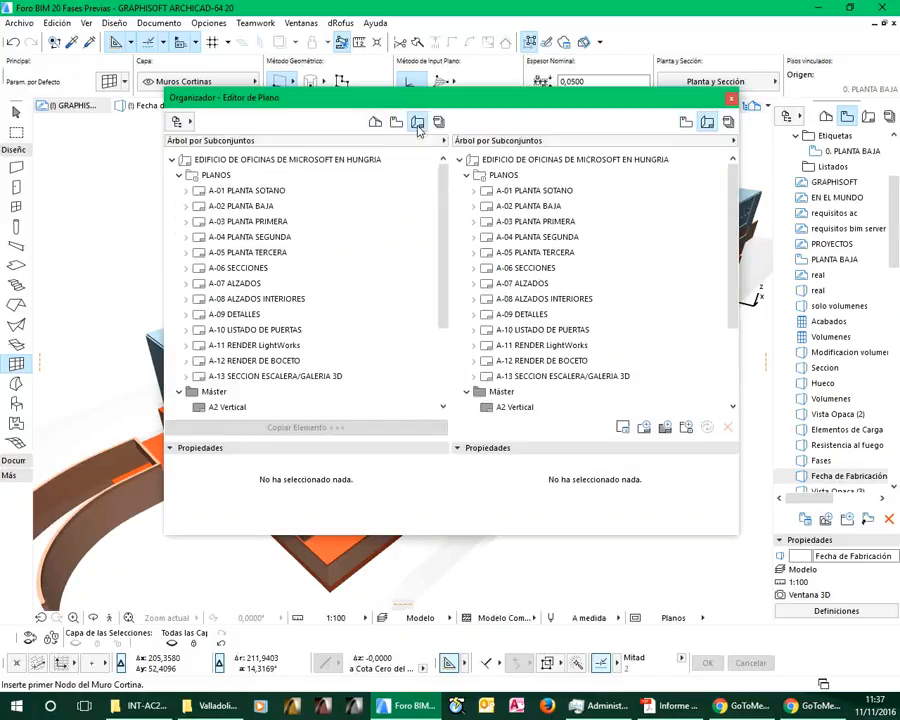
{"action": "left_click", "coordinate": [438, 122]}
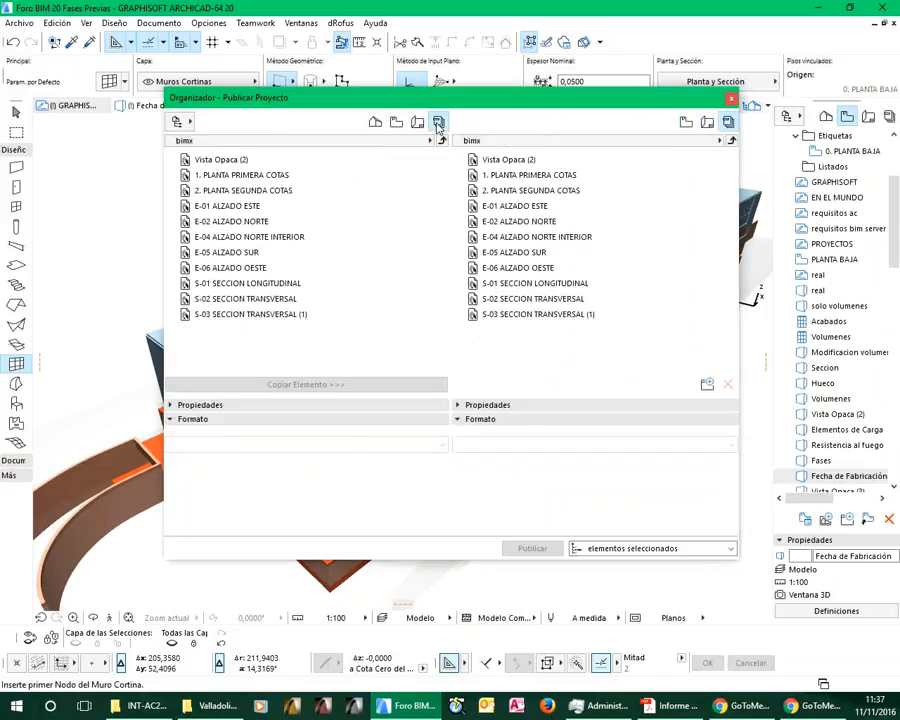
{"action": "left_click", "coordinate": [396, 122]}
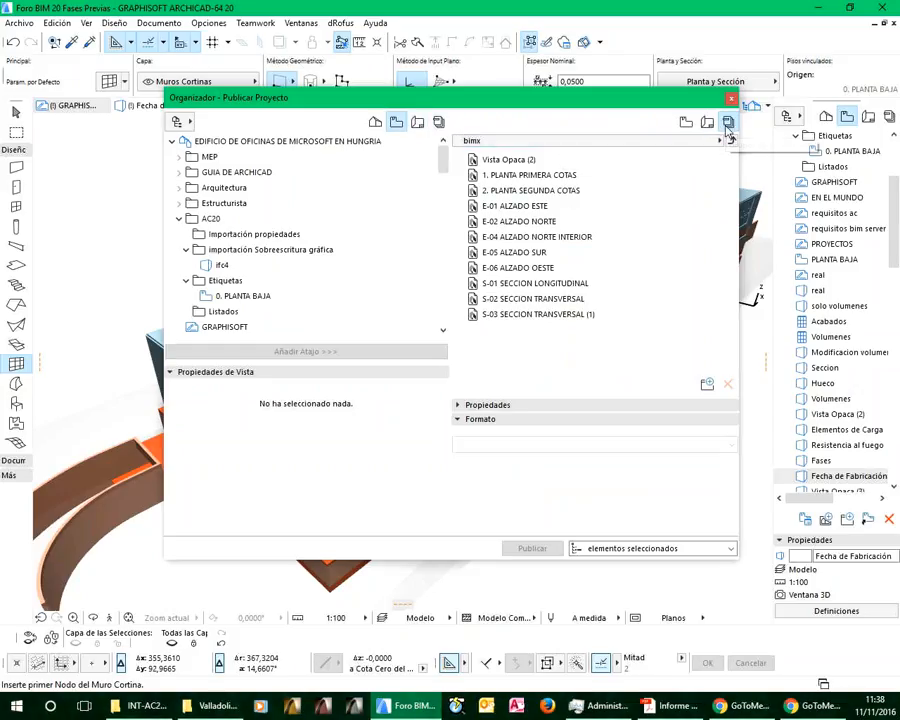
Check the contents of the Microsoft Bulding - Graphisoft Park publisher set and return to the list of publisher sets
{"action": "left_click", "coordinate": [657, 146]}
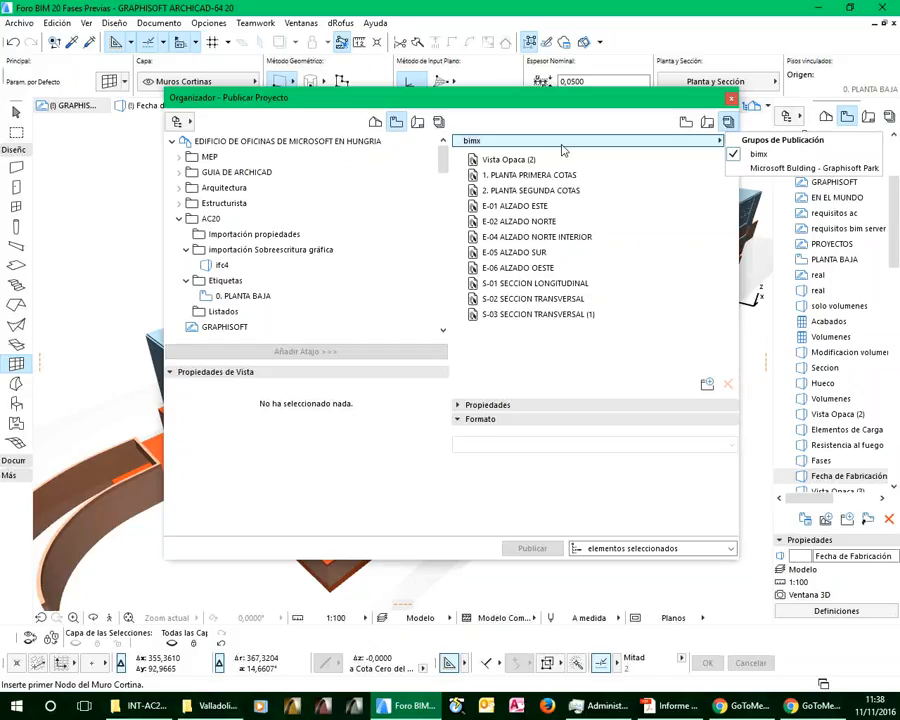
{"action": "left_click", "coordinate": [777, 170]}
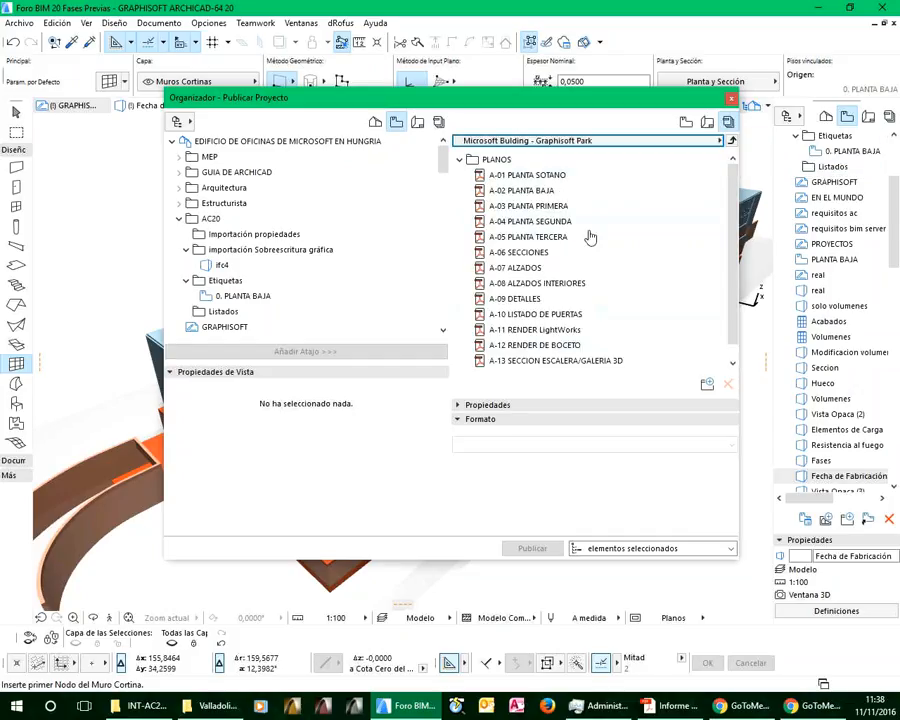
{"action": "left_click", "coordinate": [717, 142]}
{"action": "left_click", "coordinate": [765, 141]}
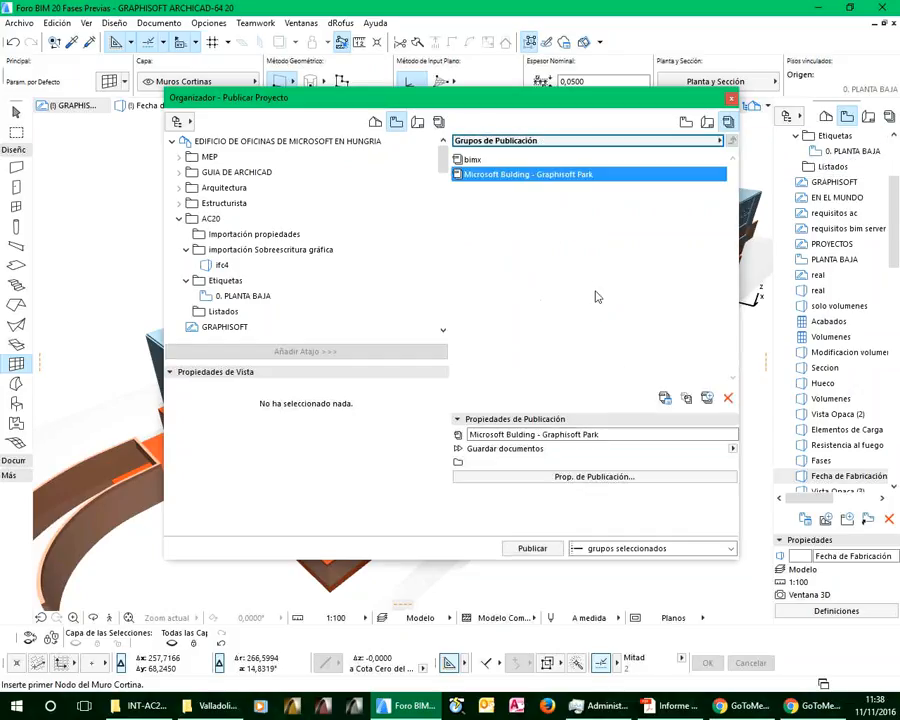
Create a new publisher set named IFC
{"action": "left_click", "coordinate": [707, 399]}
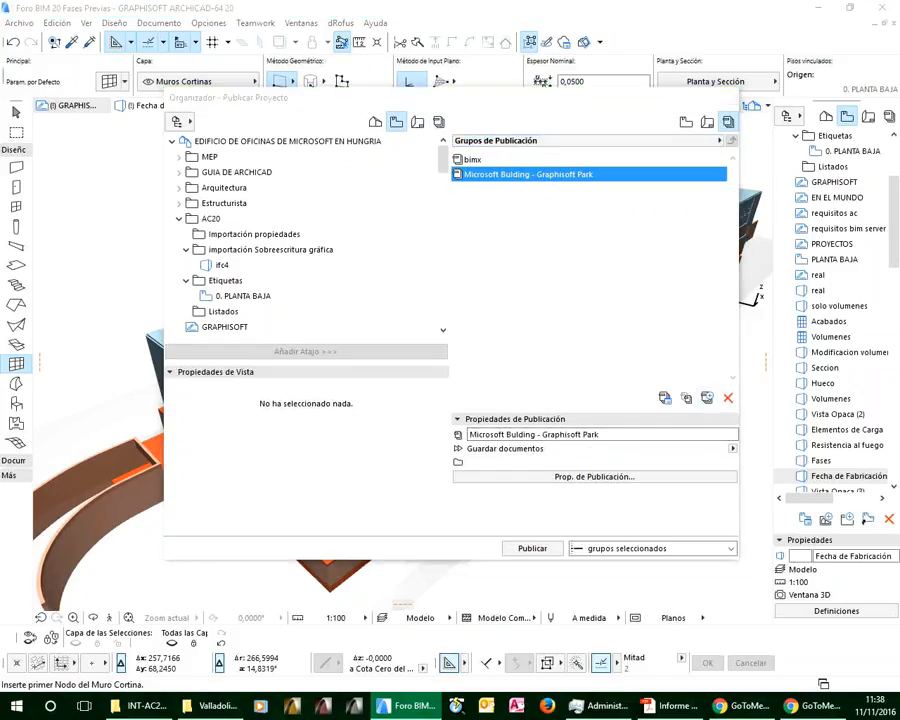
{"action": "left_click_drag", "start_coordinate": [258, 216], "coordinate": [517, 259]}
{"action": "type", "text": "("}
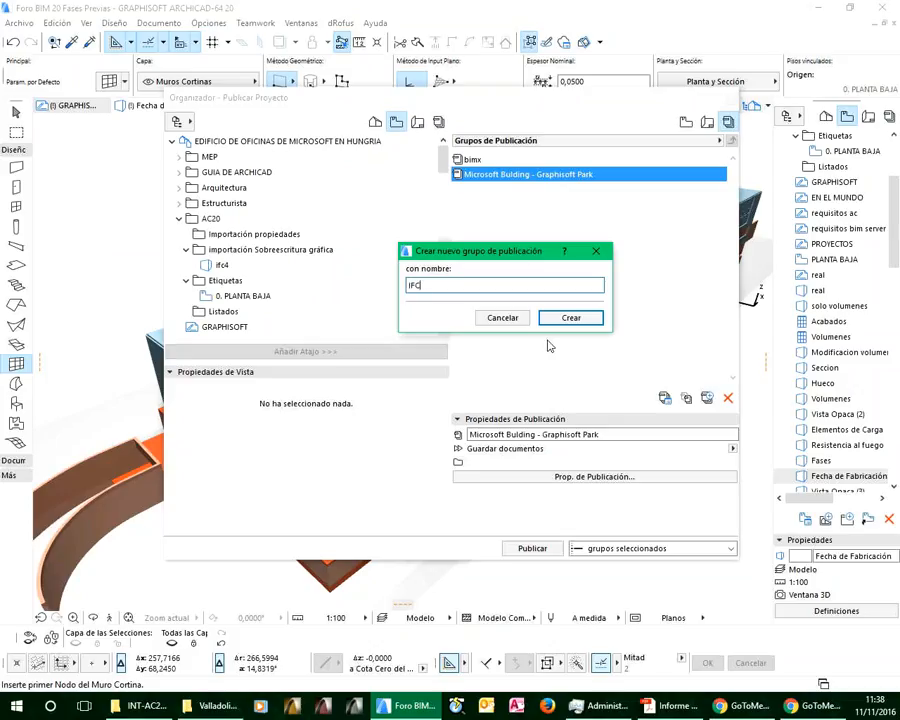
{"action": "left_click", "coordinate": [569, 316]}
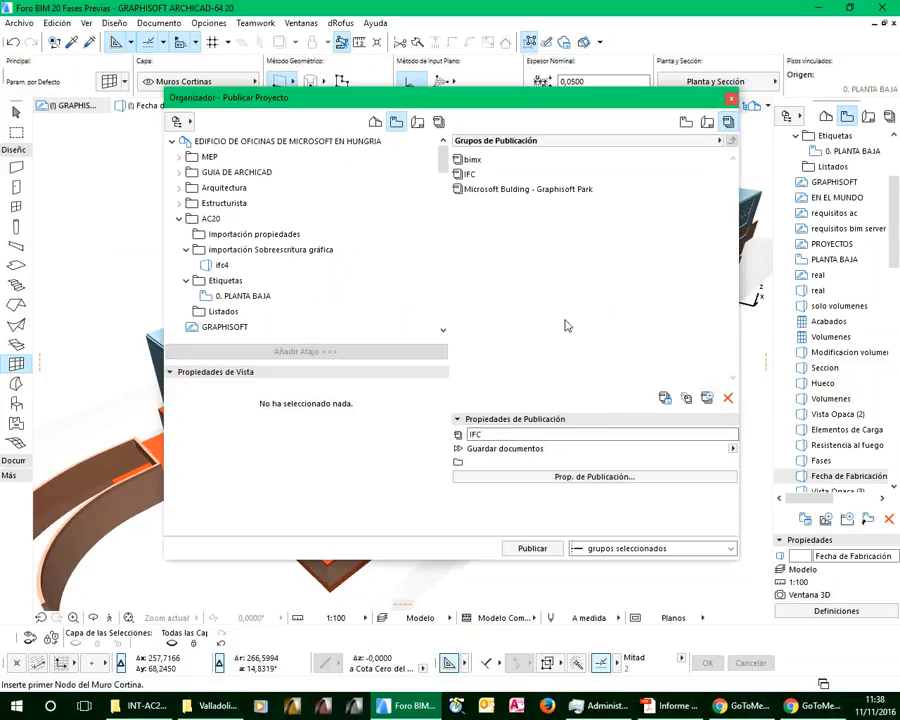
Set the IFC publisher set to save all documents in the same folder, using the Valladolid 2016 desktop folder as its path
{"action": "left_click", "coordinate": [472, 175]}
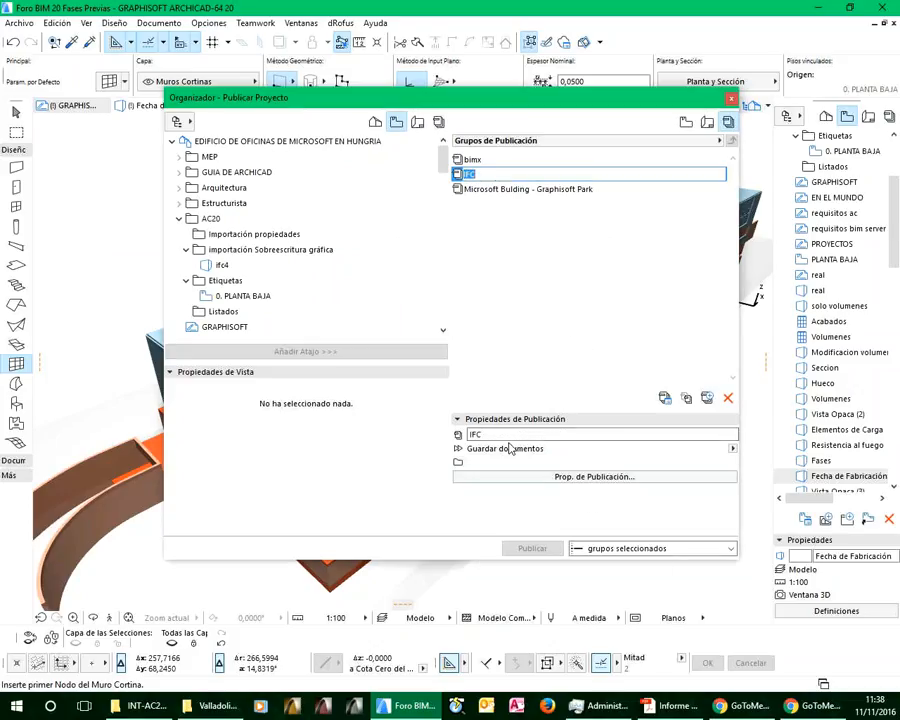
{"action": "left_click", "coordinate": [556, 478]}
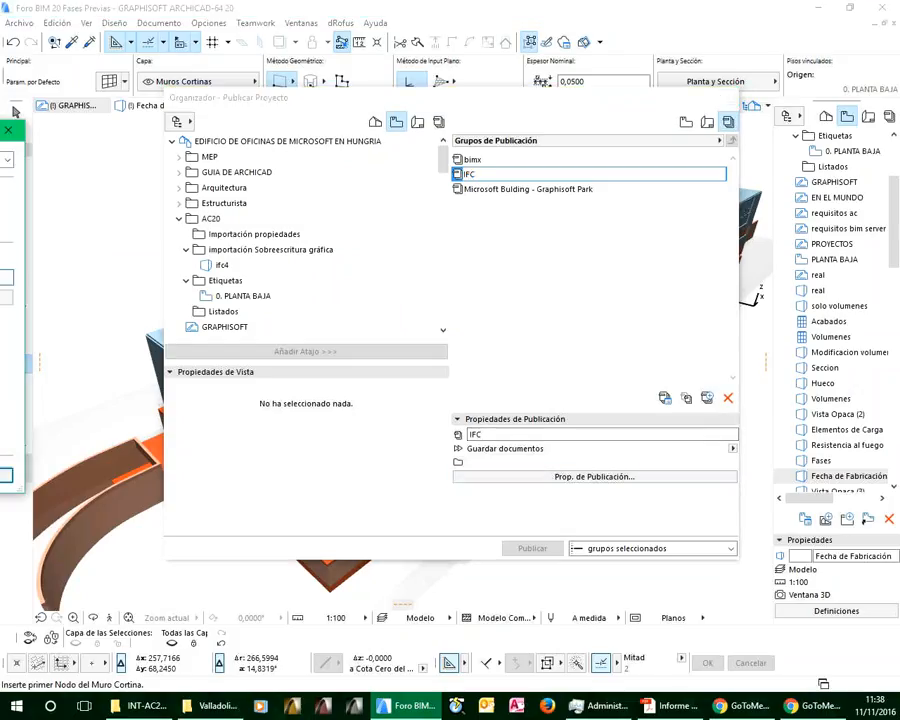
{"action": "left_click", "coordinate": [483, 248]}
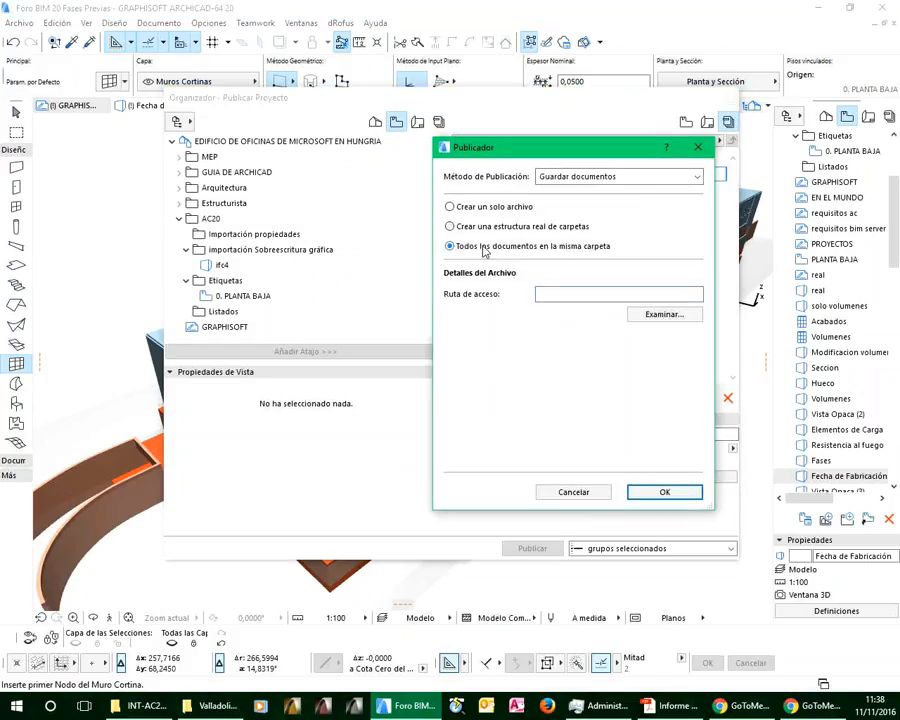
{"action": "left_click", "coordinate": [664, 314]}
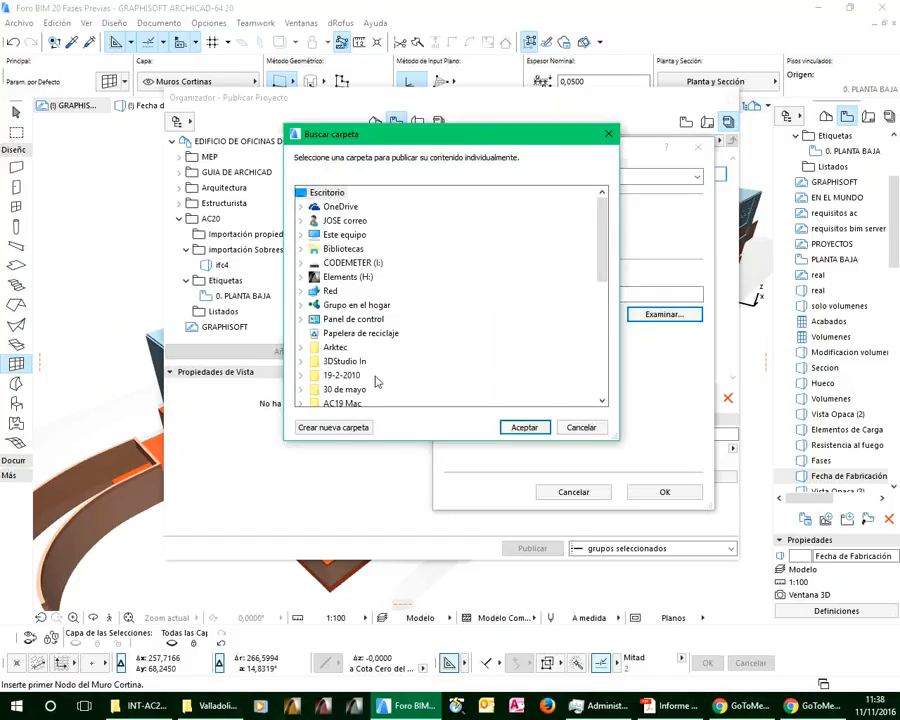
{"action": "scroll", "coordinate": [400, 350], "scroll_direction": "down", "scroll_amount": 6}
{"action": "left_click", "coordinate": [386, 390]}
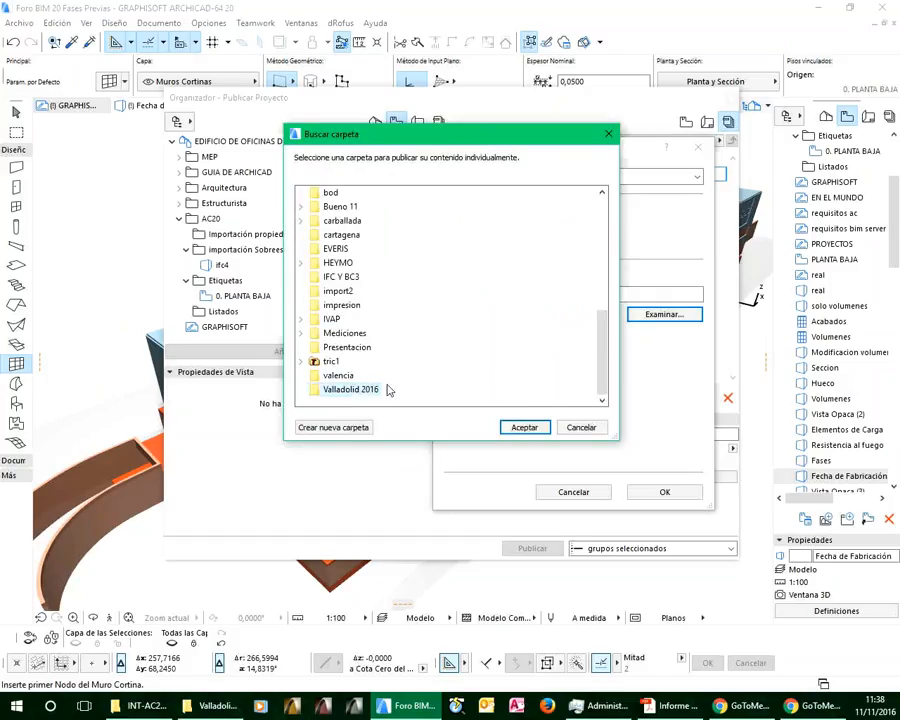
{"action": "left_click", "coordinate": [525, 428]}
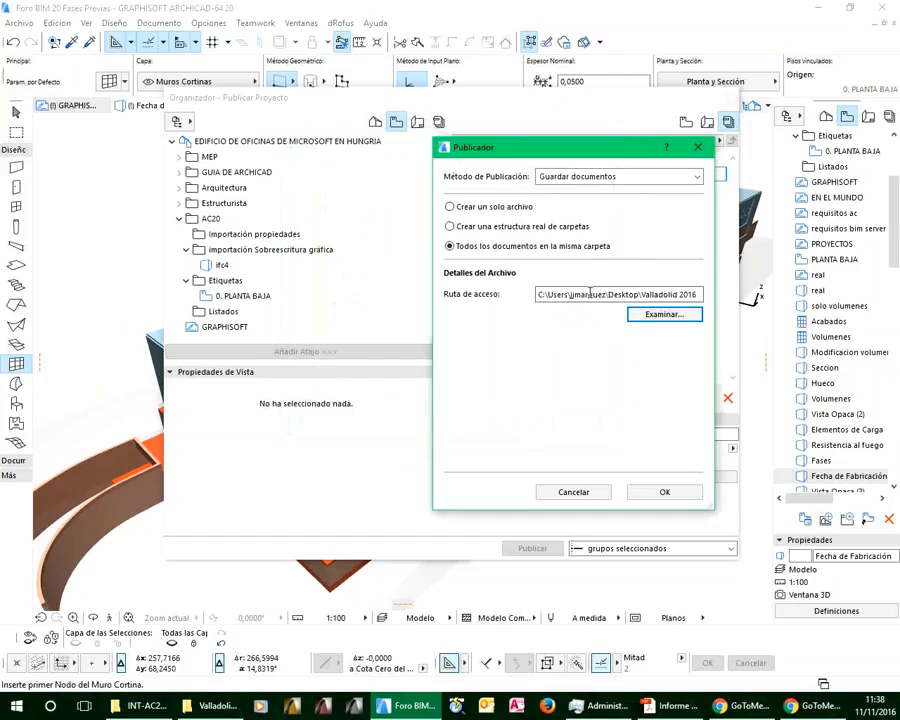
{"action": "left_click", "coordinate": [666, 494]}
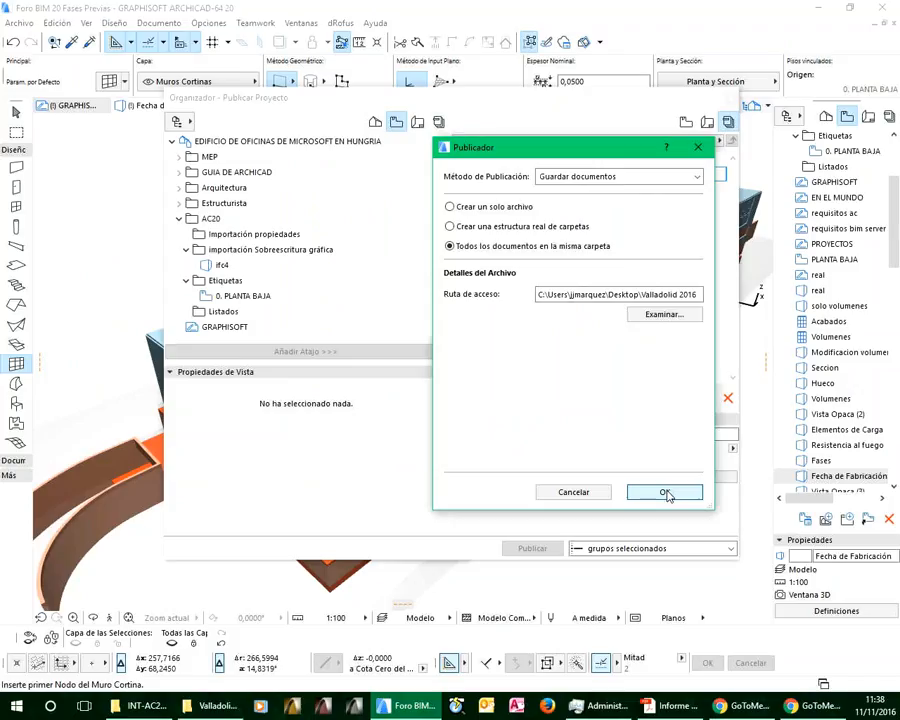
{"action": "left_click", "coordinate": [666, 494]}
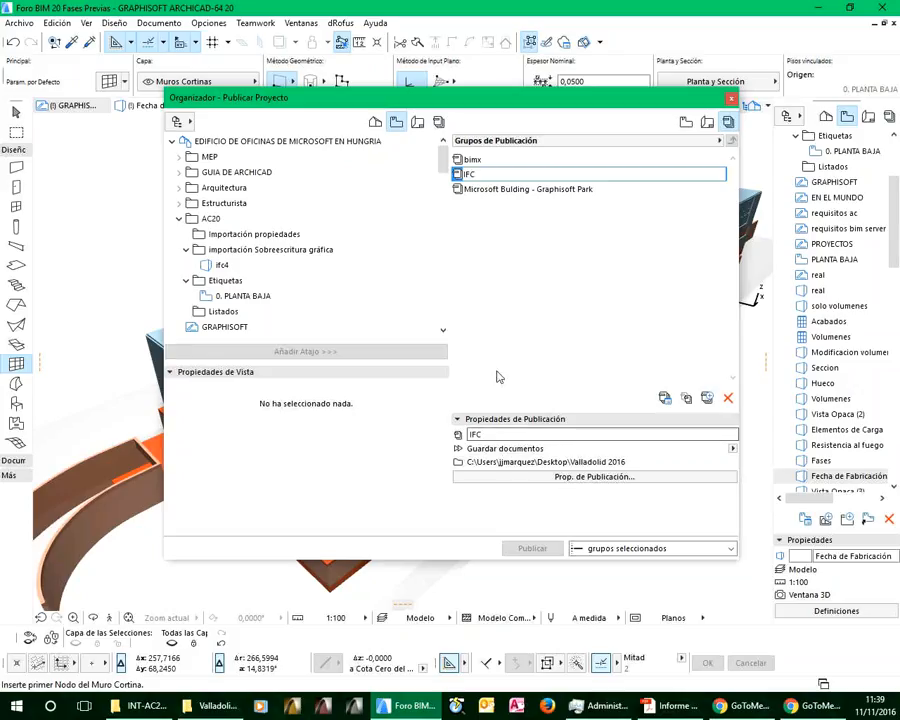
Open the IFC publisher set and add the views from Vista Opaca (2) through Fecha de Fabricación to it
{"action": "double_click", "coordinate": [460, 176]}
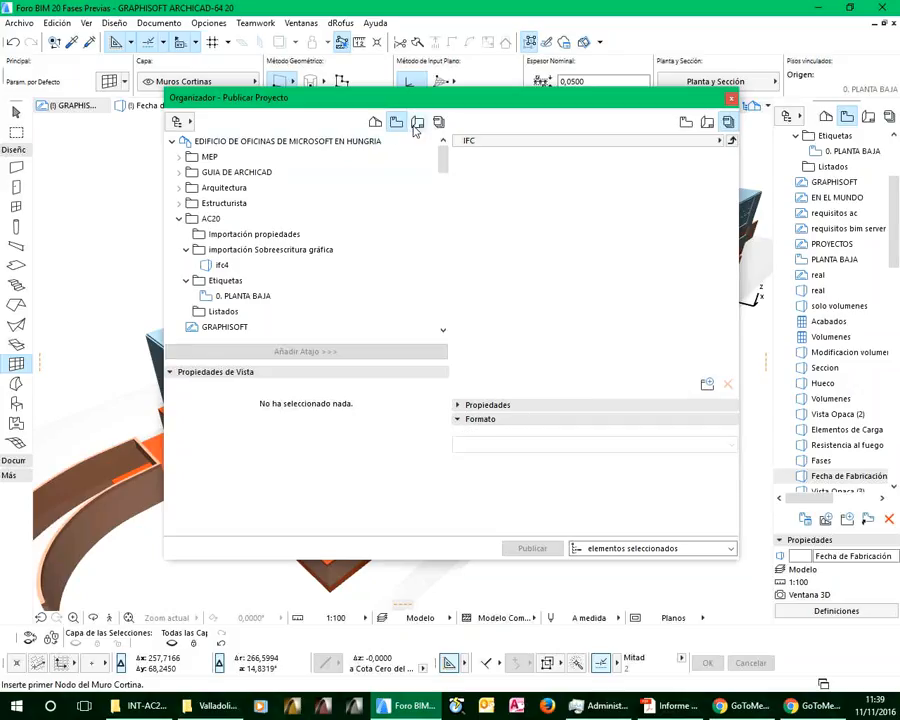
{"action": "scroll", "coordinate": [282, 258], "scroll_direction": "down", "scroll_amount": 4}
{"action": "scroll", "coordinate": [279, 257], "scroll_direction": "down", "scroll_amount": 2}
{"action": "scroll", "coordinate": [279, 257], "scroll_direction": "down", "scroll_amount": 1}
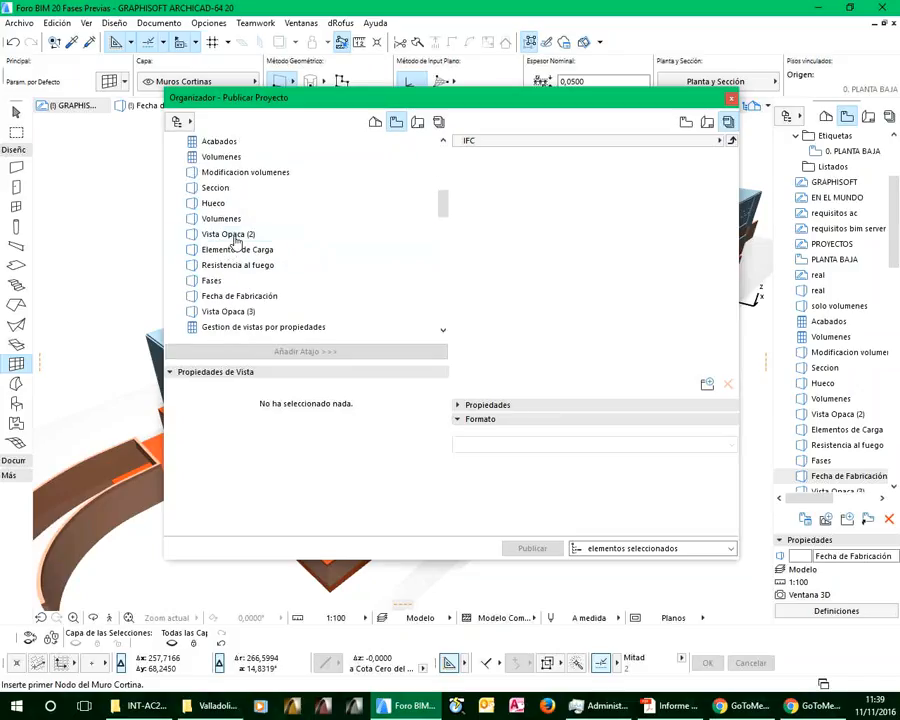
{"action": "left_click", "coordinate": [234, 238]}
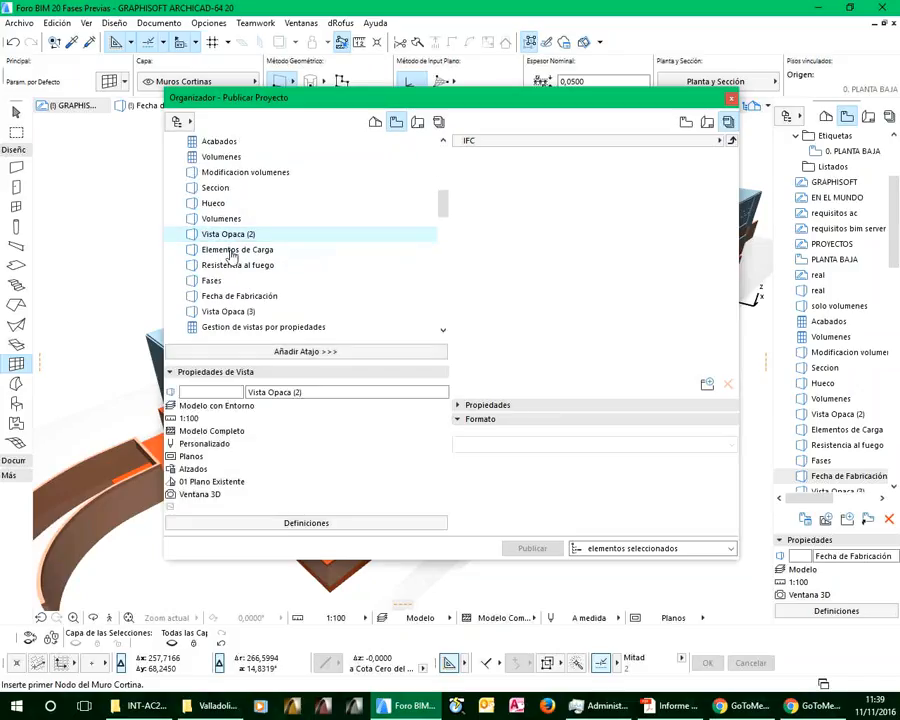
{"action": "left_click", "coordinate": [223, 297], "text": "shift"}
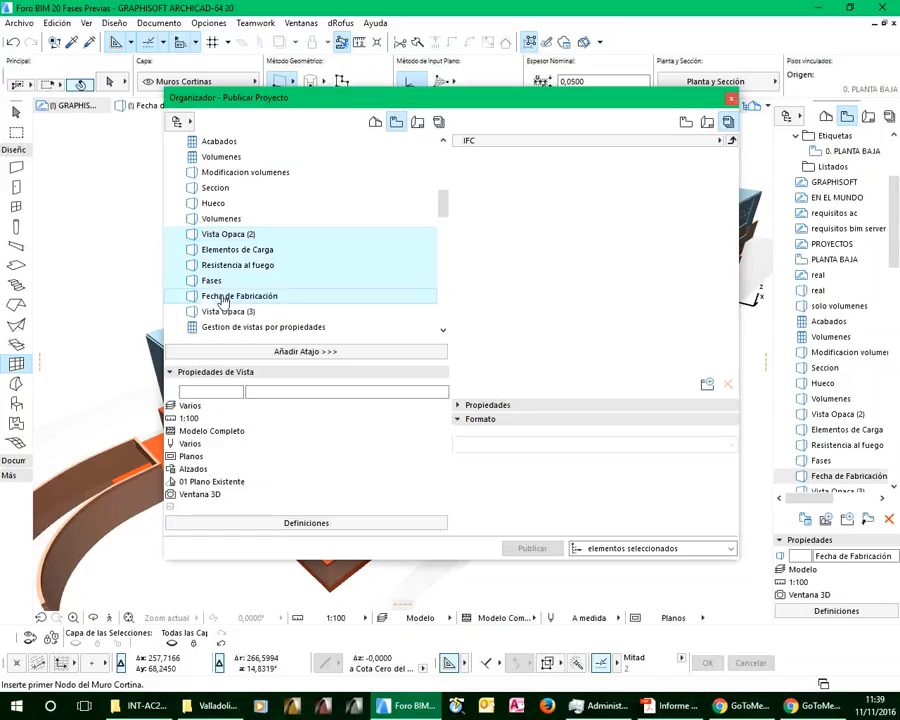
{"action": "left_click_drag", "start_coordinate": [226, 233], "coordinate": [521, 206]}
Set the publishing format of all five views in the IFC set to Archivo IFC
{"action": "left_click", "coordinate": [502, 159]}
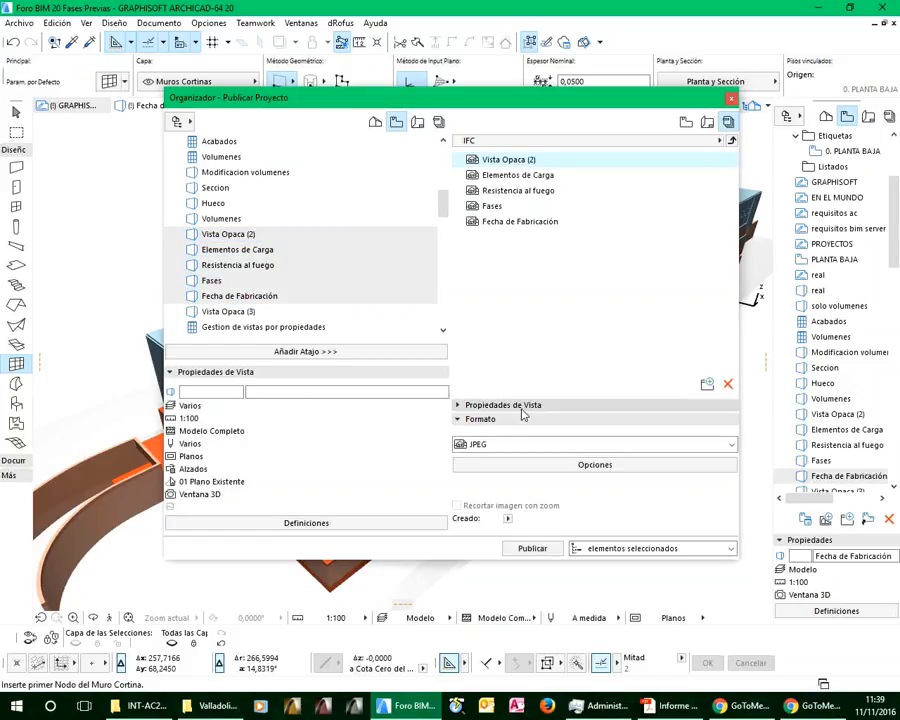
{"action": "left_click", "coordinate": [500, 446]}
{"action": "left_click", "coordinate": [511, 444]}
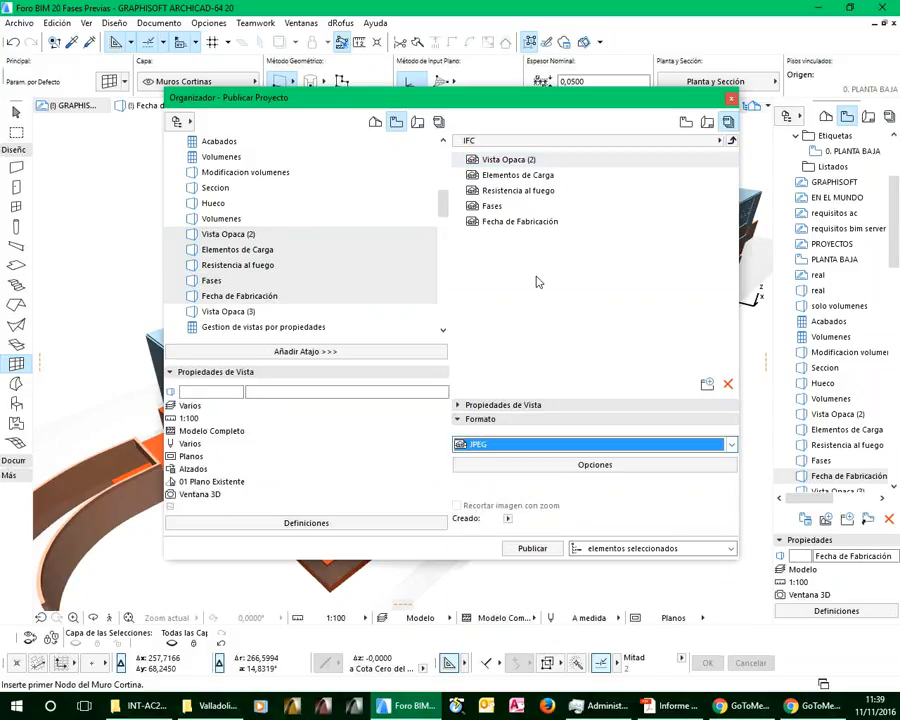
{"action": "left_click", "coordinate": [518, 221], "text": "shift"}
{"action": "left_click", "coordinate": [500, 445]}
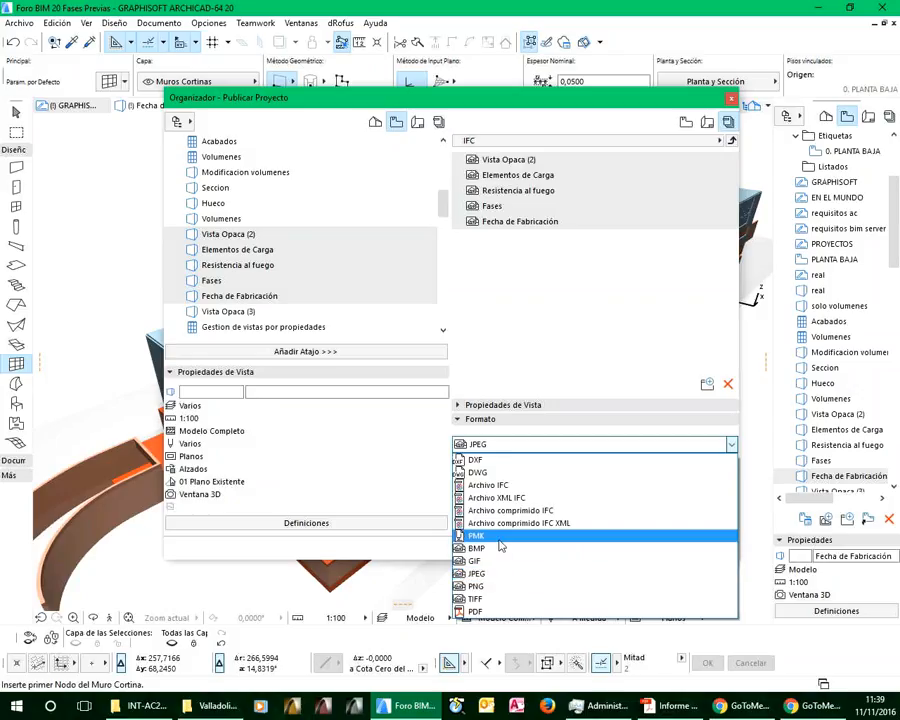
{"action": "left_click", "coordinate": [510, 488]}
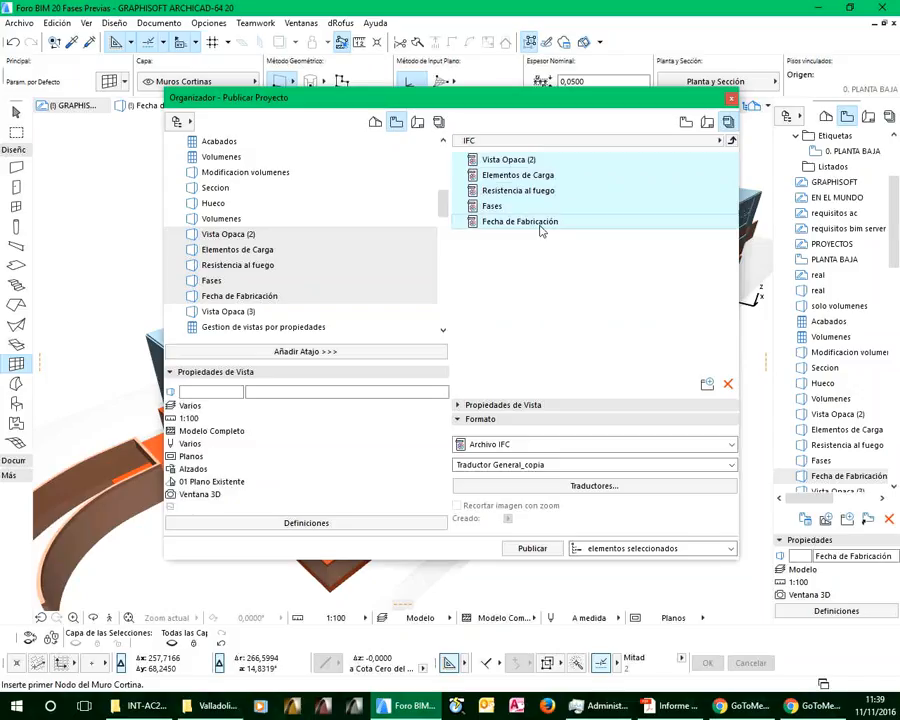
Assign the Exportación Geometría Exacta translator to the Vista Opaca (2) publisher item
{"action": "left_click", "coordinate": [520, 178]}
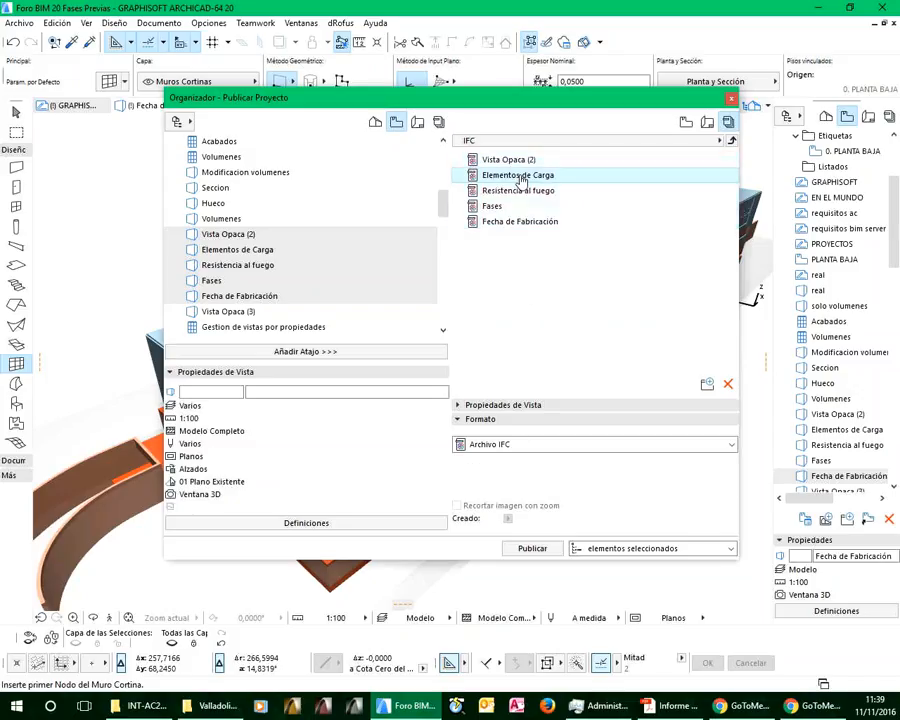
{"action": "left_click", "coordinate": [505, 161]}
{"action": "left_click", "coordinate": [517, 466]}
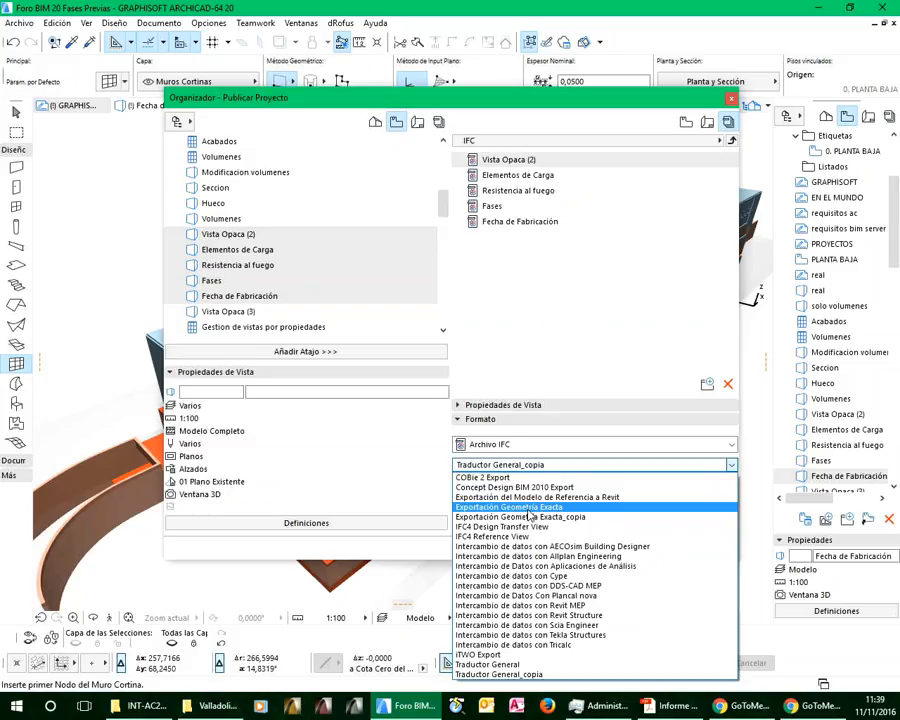
{"action": "left_click", "coordinate": [529, 508]}
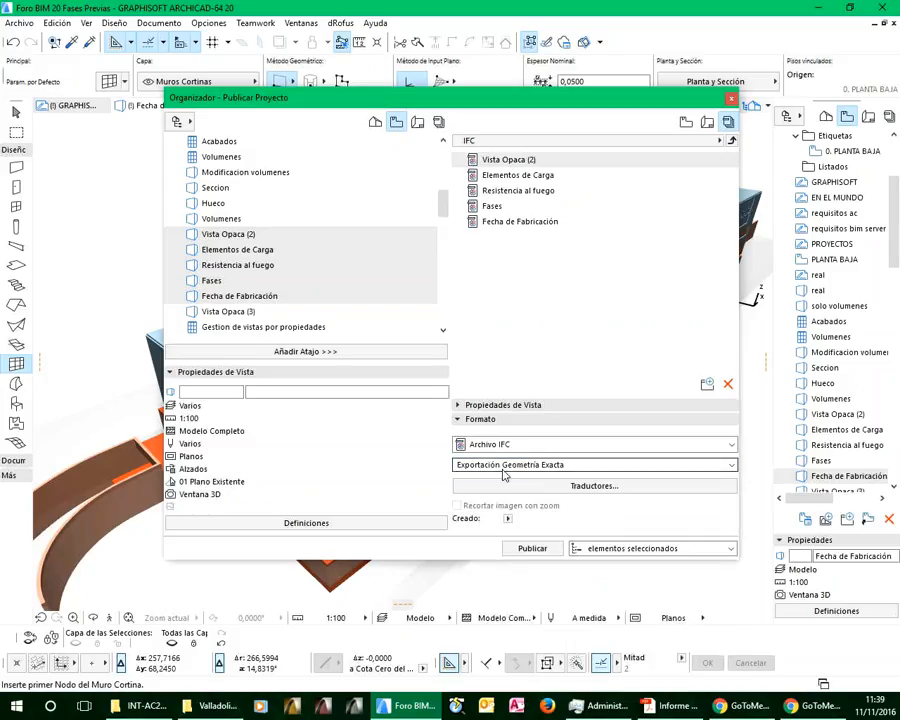
Review the geometry conversion options and building data definitions of the Exportación Geometría Exacta translator, leaving without saving
{"action": "left_click", "coordinate": [595, 492]}
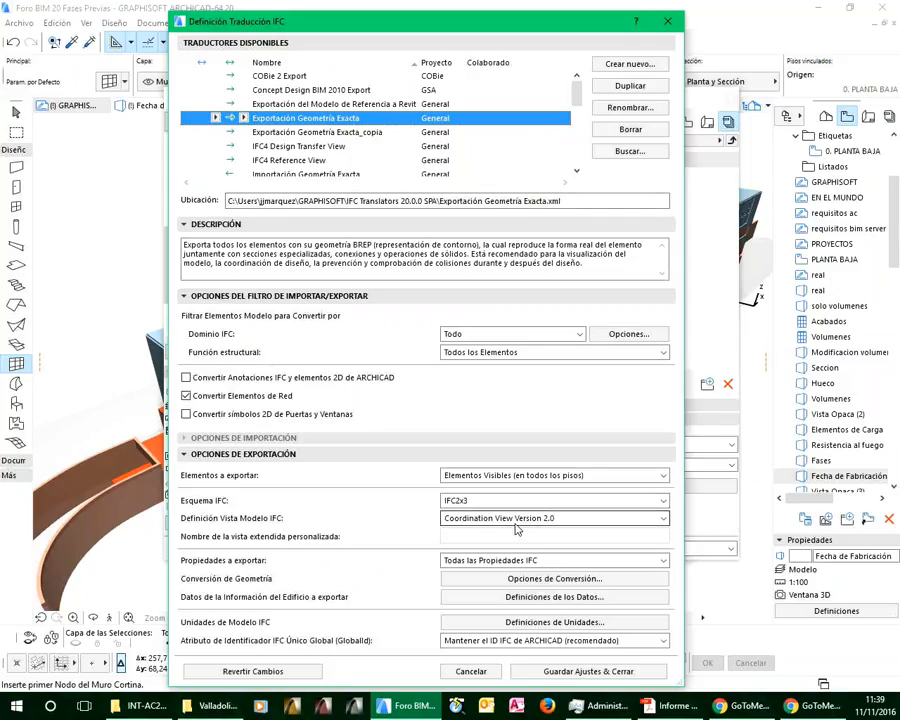
{"action": "left_click", "coordinate": [512, 580]}
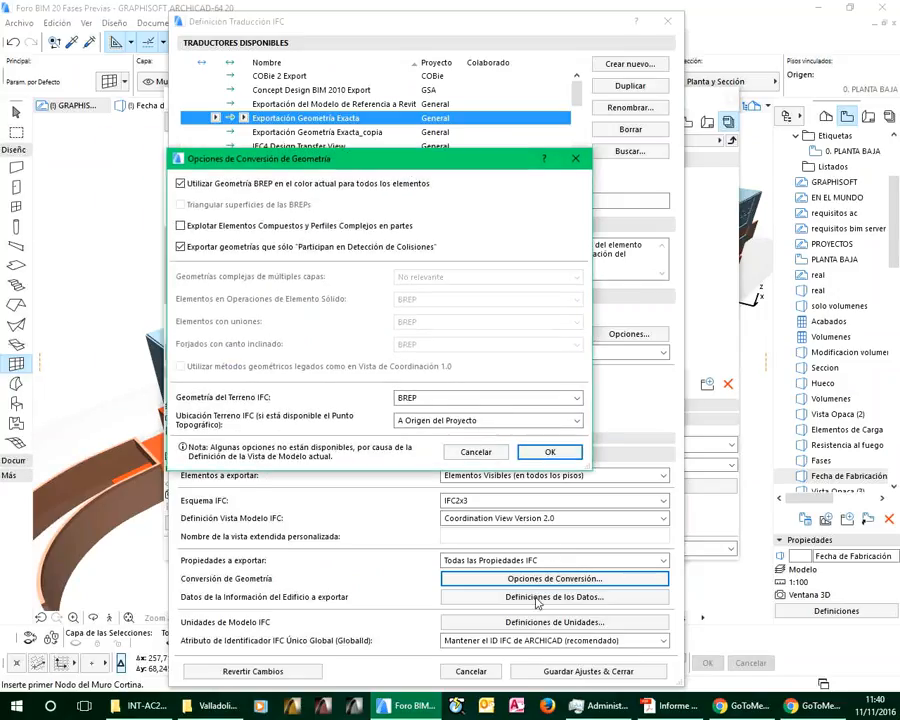
{"action": "left_click", "coordinate": [478, 452]}
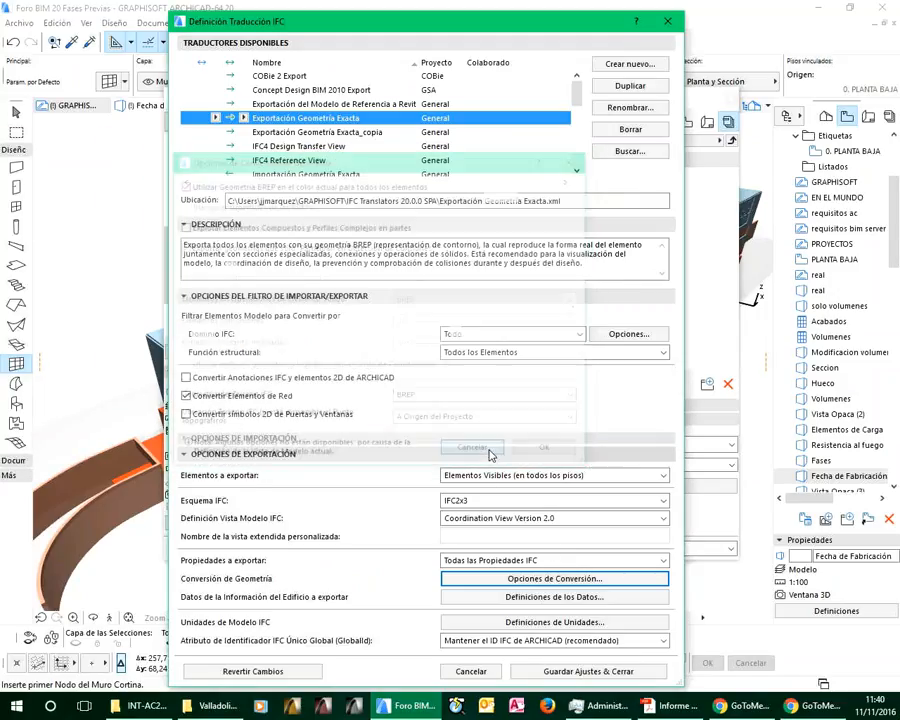
{"action": "left_click", "coordinate": [555, 597]}
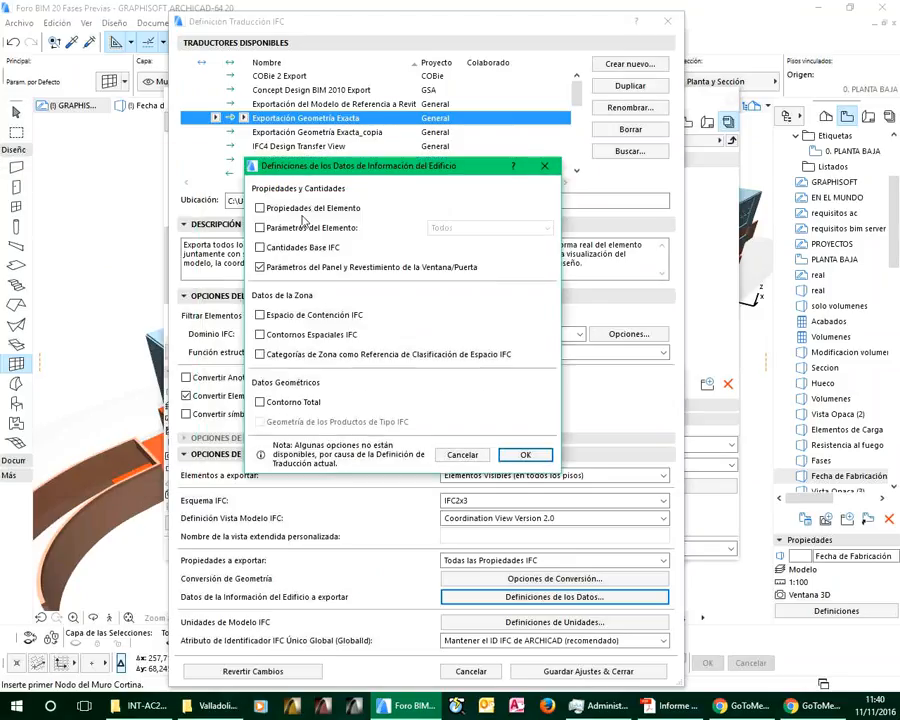
{"action": "left_click", "coordinate": [461, 454]}
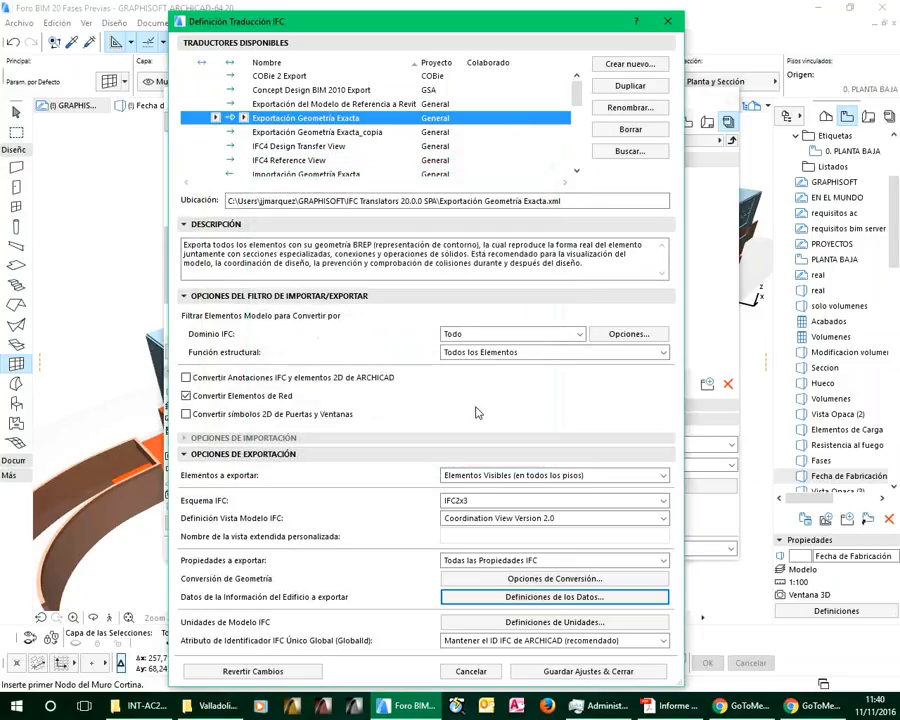
{"action": "left_click", "coordinate": [472, 673]}
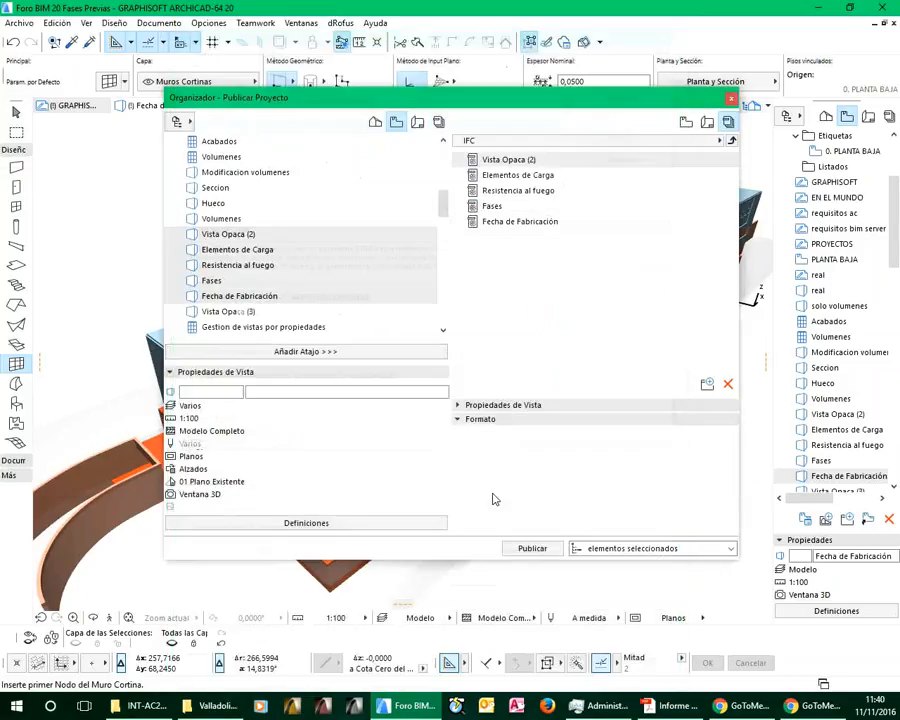
Assign the Exportación Geometría Exacta_copia translator to the items from Elementos de Carga through Fecha de Fabricación
{"action": "left_click", "coordinate": [507, 177]}
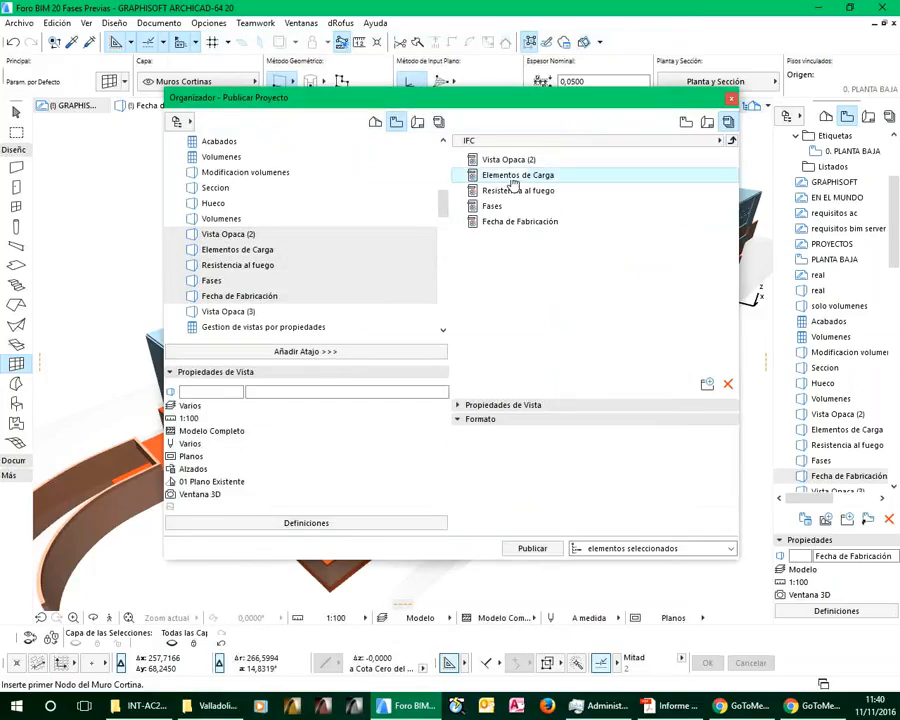
{"action": "left_click", "coordinate": [510, 224], "text": "shift"}
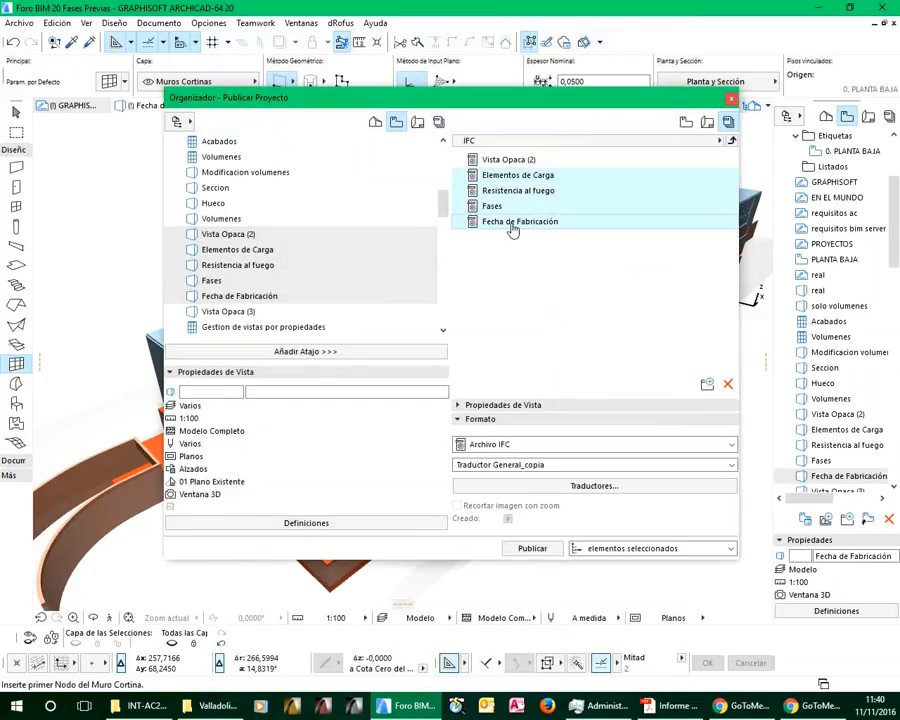
{"action": "left_click", "coordinate": [513, 466]}
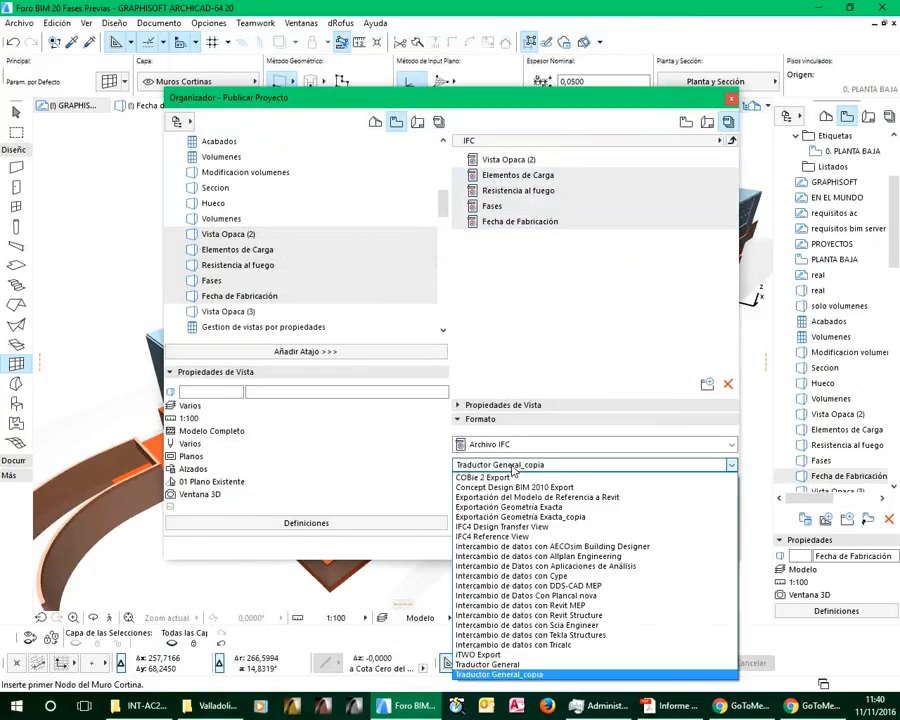
{"action": "left_click", "coordinate": [538, 517]}
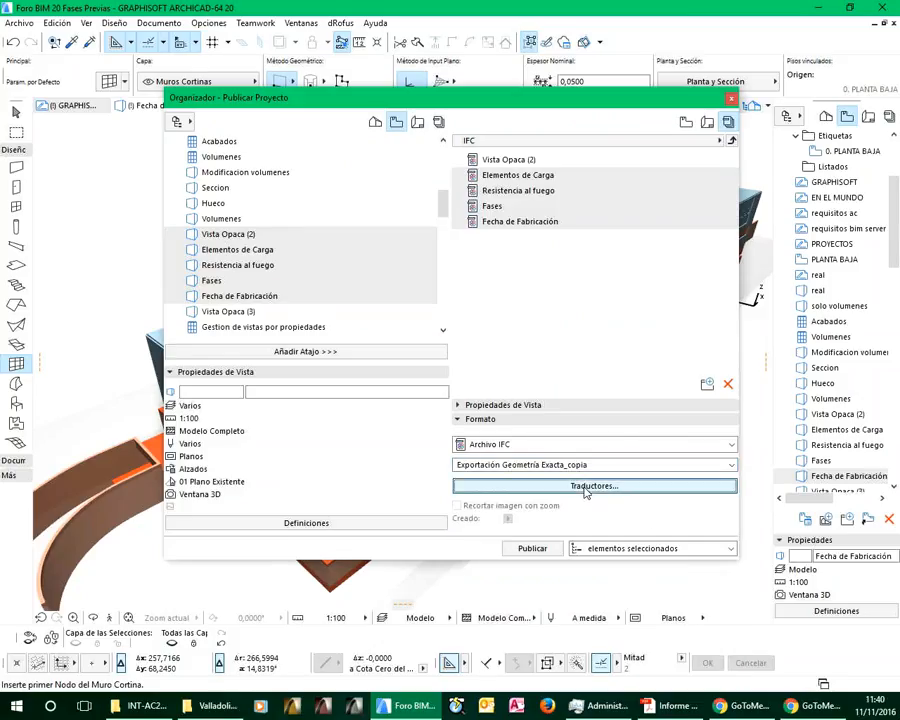
Review the IFC schema choices of the Exportación Geometría Exacta_copia translator without saving, and check which translator the publisher items use
{"action": "left_click", "coordinate": [586, 488]}
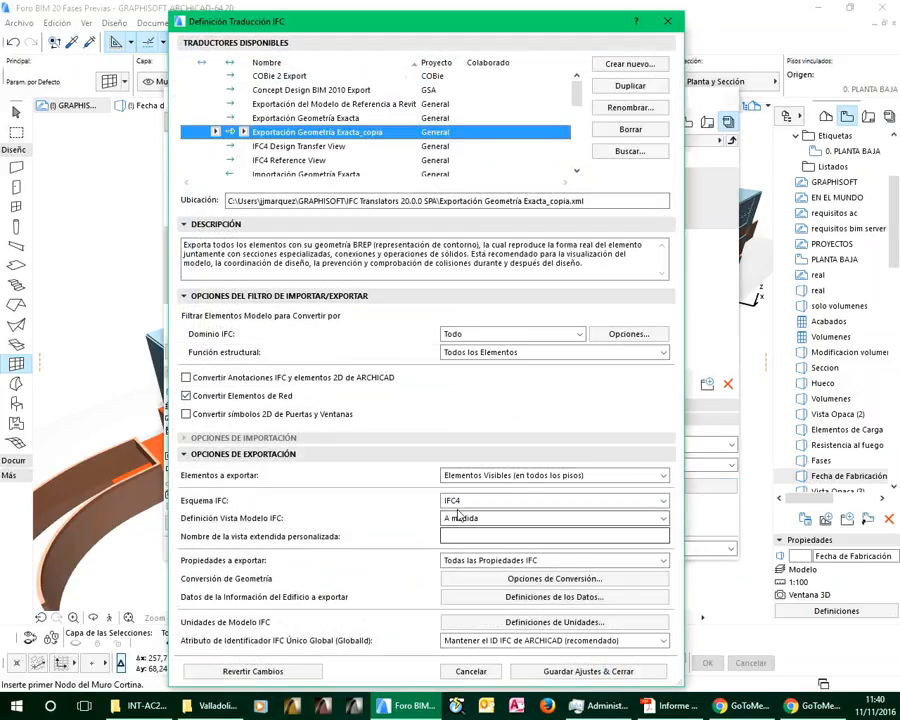
{"action": "left_click", "coordinate": [458, 501]}
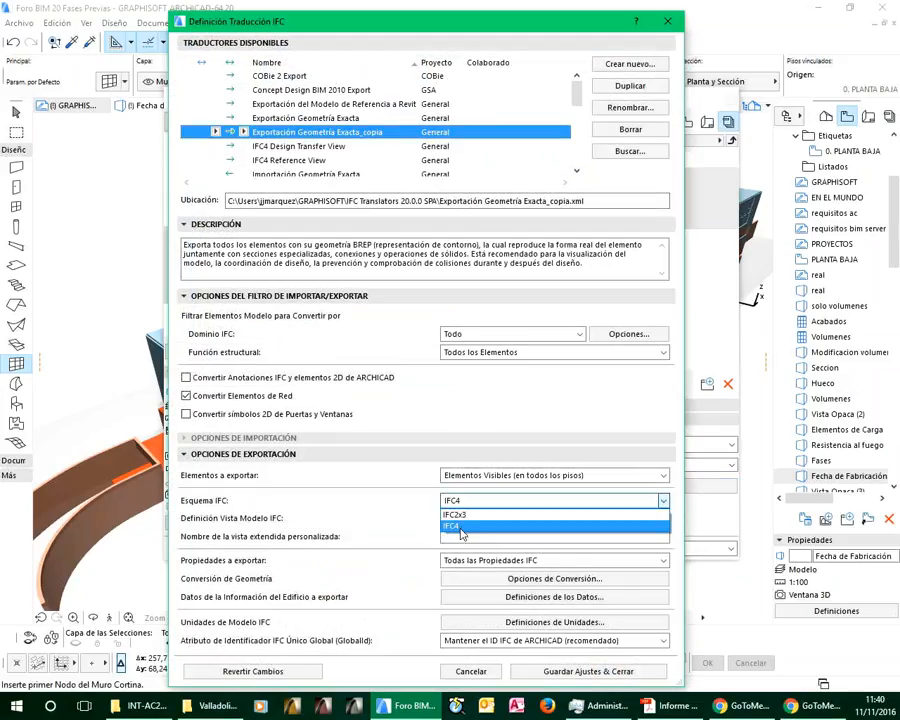
{"action": "left_click", "coordinate": [459, 527]}
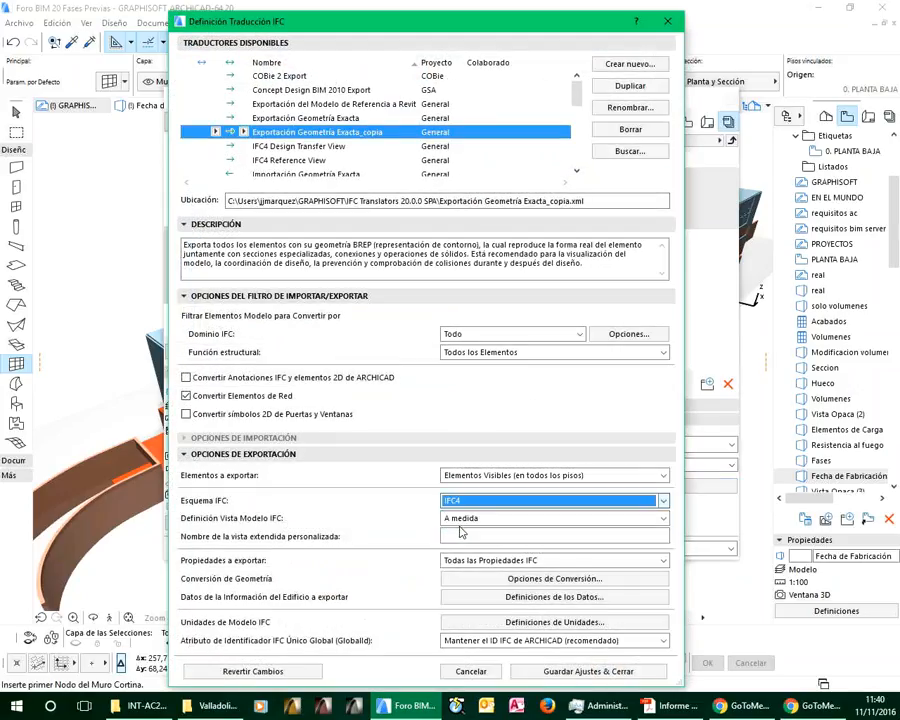
{"action": "left_click", "coordinate": [490, 672]}
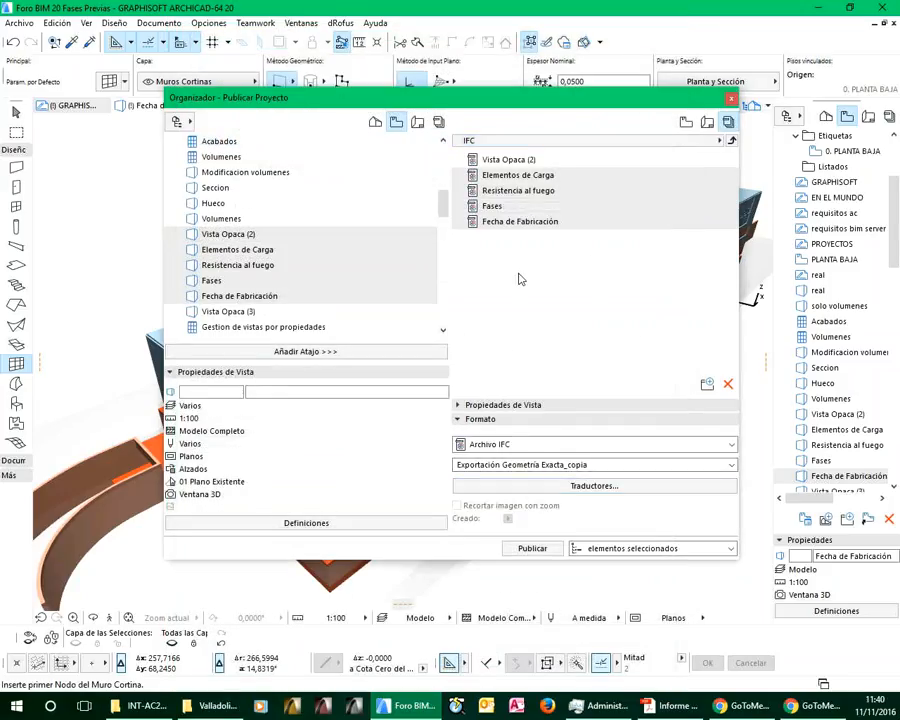
{"action": "left_click", "coordinate": [512, 160]}
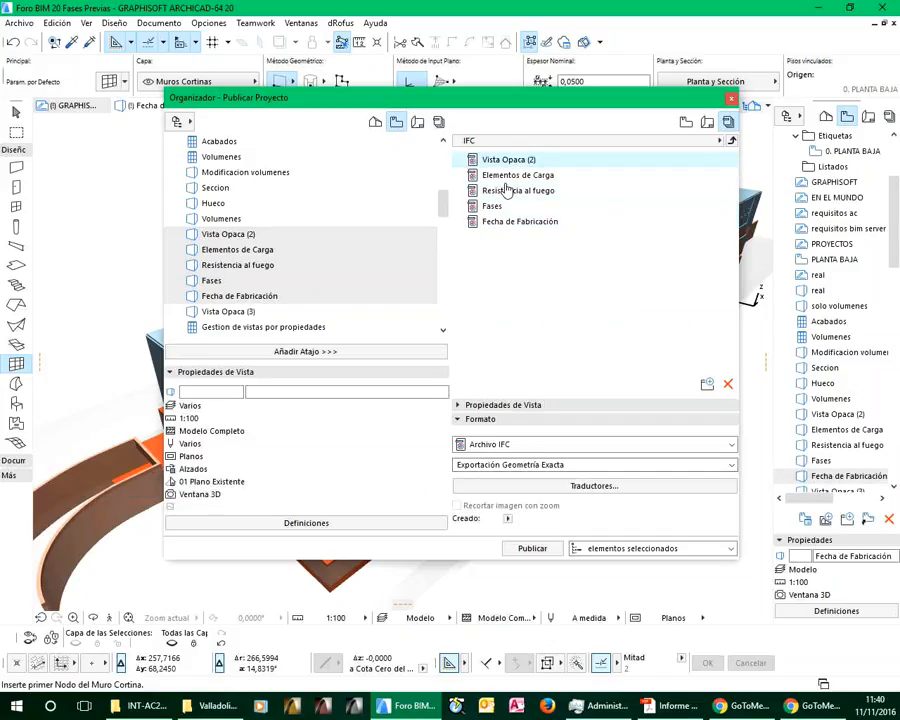
{"action": "left_click", "coordinate": [462, 176]}
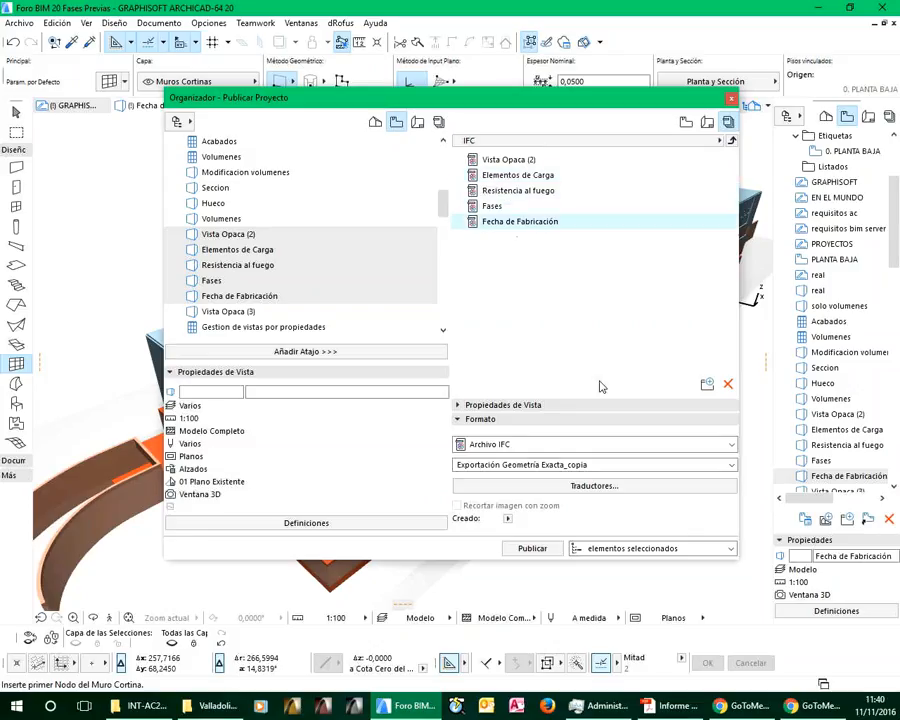
Publish the five IFC items from Vista Opaca (2) through Fecha de Fabricación
{"action": "left_click", "coordinate": [512, 159]}
{"action": "left_click", "coordinate": [514, 230], "text": "shift"}
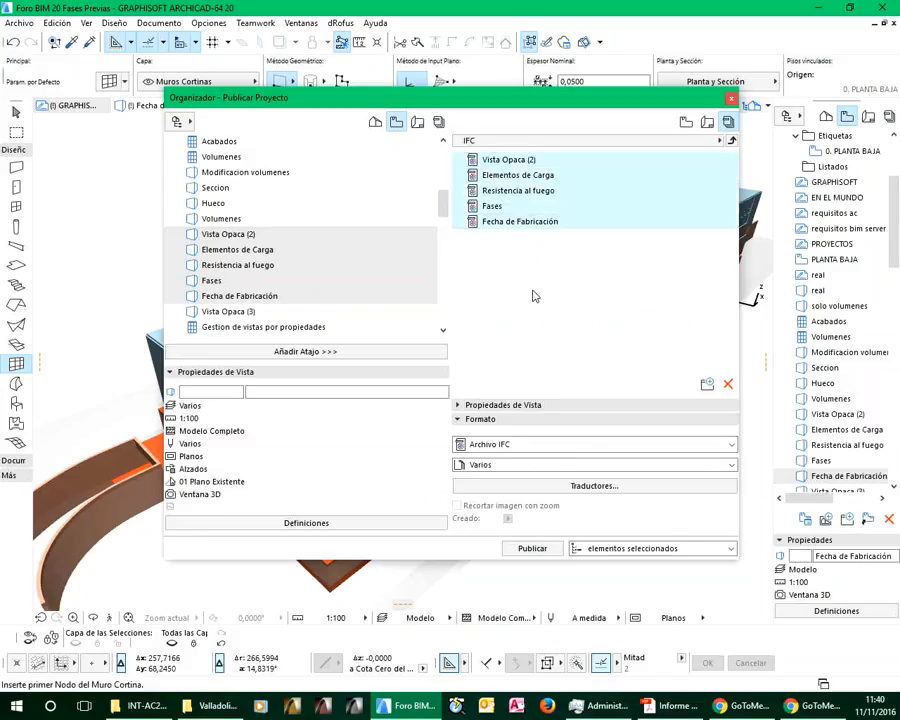
{"action": "left_click", "coordinate": [546, 552]}
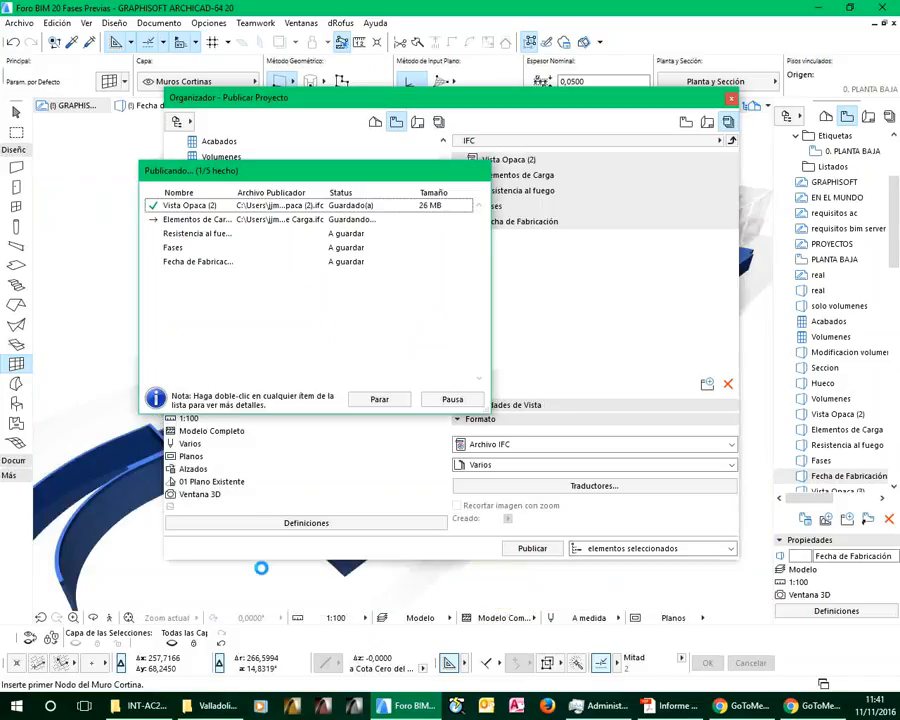
Switch to the Valladolid 2016 folder in File Explorer, sort it newest first and open Vista Opaca (2).ifc in Solibri Model Viewer
{"action": "left_click", "coordinate": [211, 708]}
{"action": "left_click", "coordinate": [533, 193]}
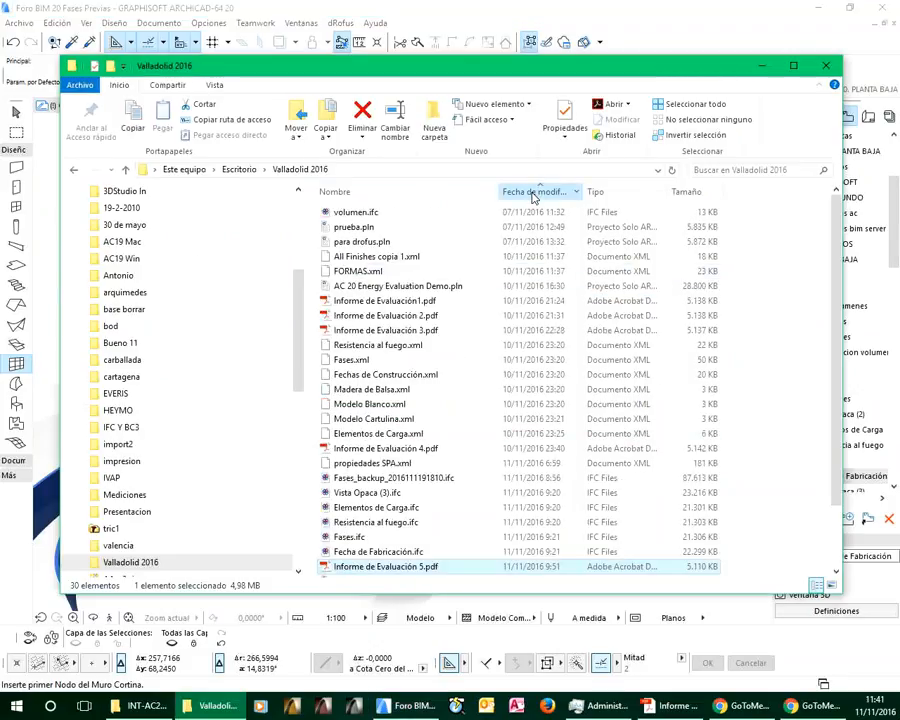
{"action": "left_click", "coordinate": [533, 193]}
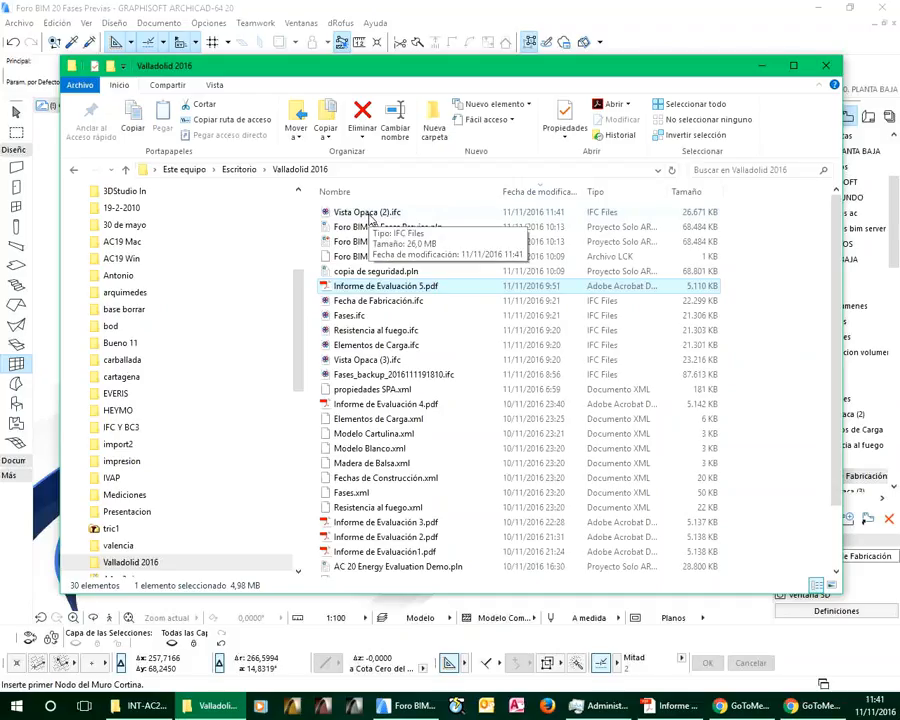
{"action": "left_click", "coordinate": [371, 214]}
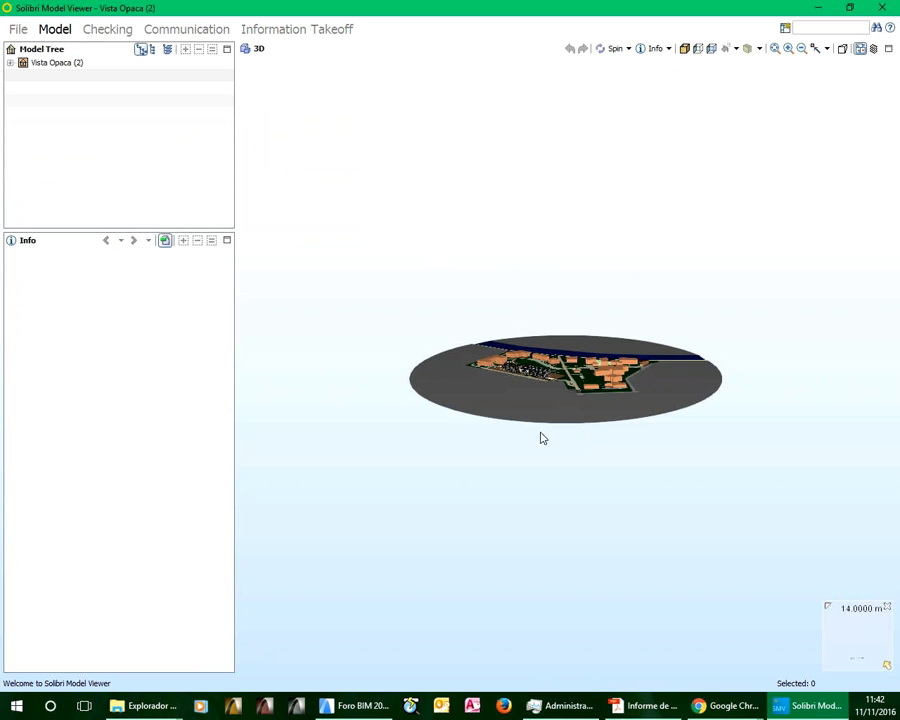
Examine the Vista Opaca (2) model up close and show the information of the front building's end wall beside the entrance path
{"action": "scroll", "coordinate": [539, 378], "scroll_direction": "up", "scroll_amount": 5}
{"action": "scroll", "coordinate": [516, 377], "scroll_direction": "up", "scroll_amount": 2}
{"action": "left_click_drag", "start_coordinate": [516, 376], "coordinate": [740, 433]}
{"action": "scroll", "coordinate": [491, 372], "scroll_direction": "up", "scroll_amount": 6}
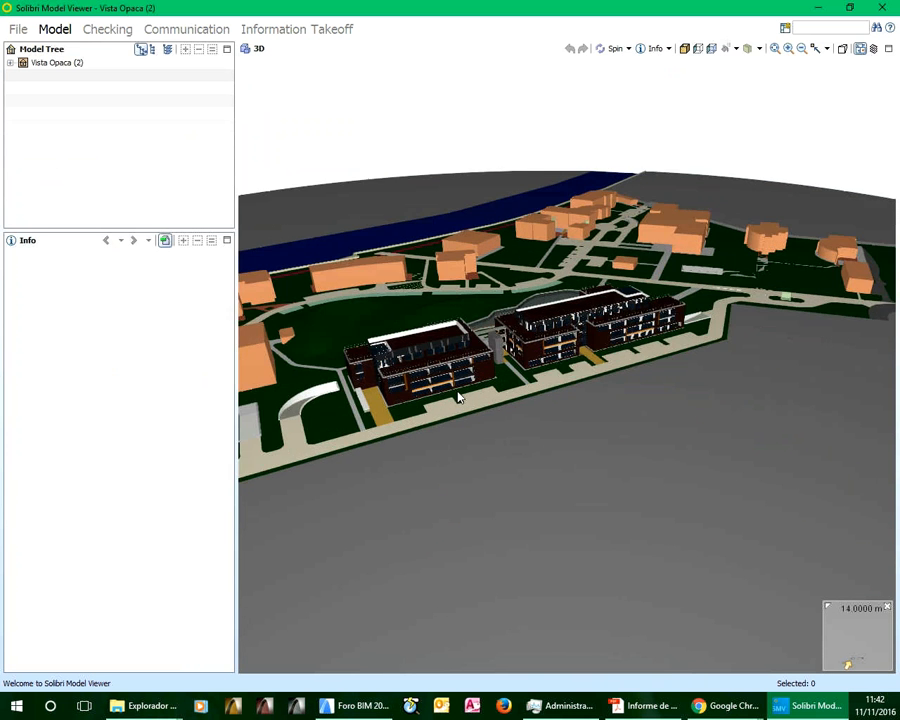
{"action": "middle_click_drag", "start_coordinate": [491, 371], "coordinate": [609, 374]}
{"action": "left_click_drag", "start_coordinate": [609, 374], "coordinate": [692, 345]}
{"action": "scroll", "coordinate": [528, 412], "scroll_direction": "up", "scroll_amount": 4}
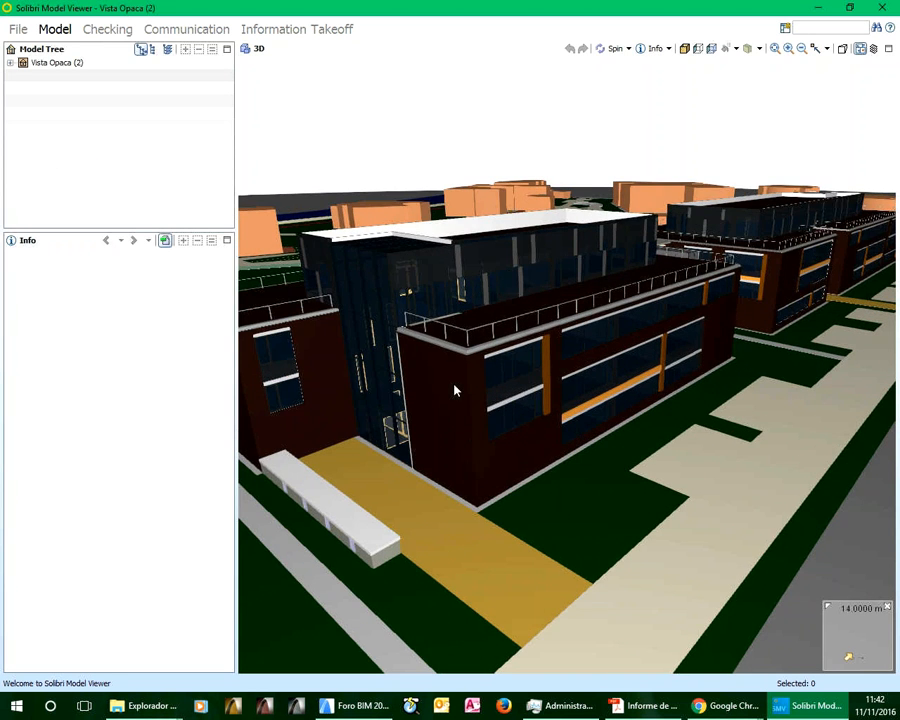
{"action": "middle_click_drag", "start_coordinate": [454, 388], "coordinate": [522, 368]}
{"action": "left_click_drag", "start_coordinate": [522, 368], "coordinate": [508, 454]}
{"action": "left_click", "coordinate": [520, 374]}
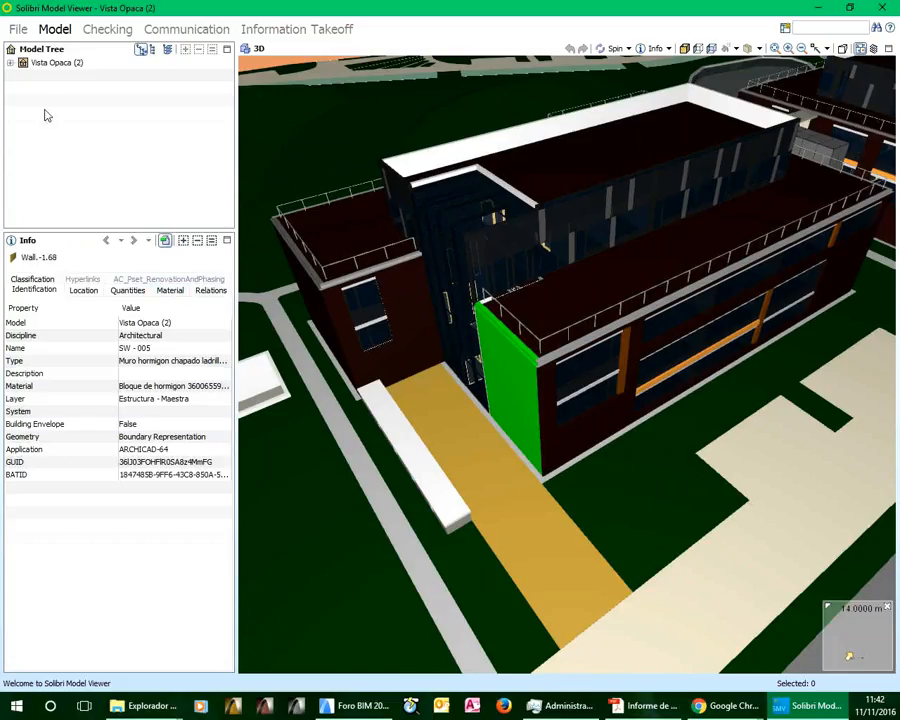
Expand the model tree from Por defecto Sitio and Construcción down to the beams of PLANTA SOTANO
{"action": "left_click", "coordinate": [10, 62]}
{"action": "left_click", "coordinate": [23, 76]}
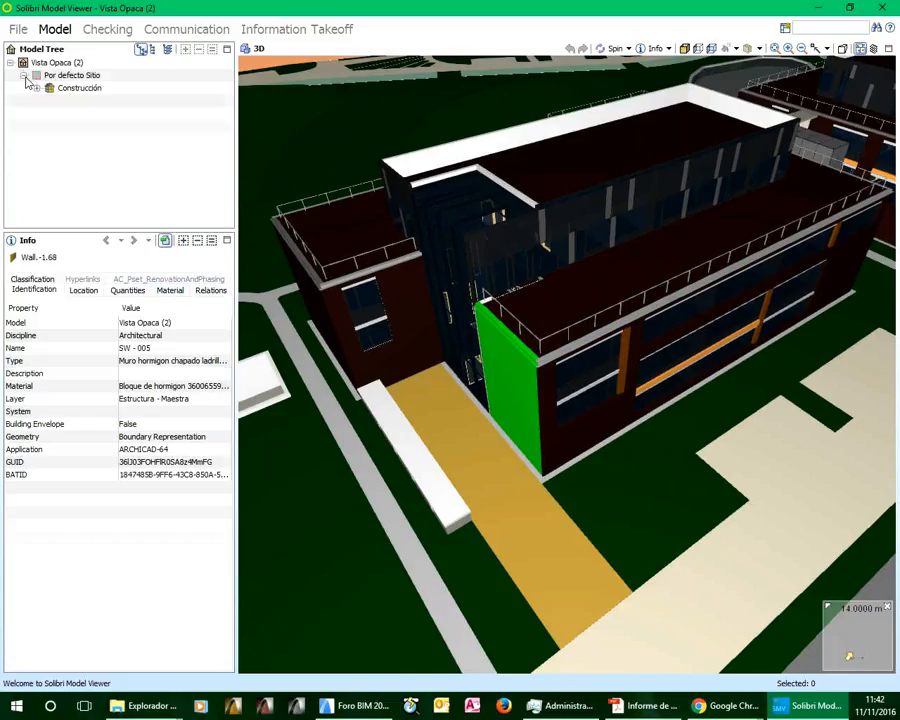
{"action": "left_click", "coordinate": [36, 88]}
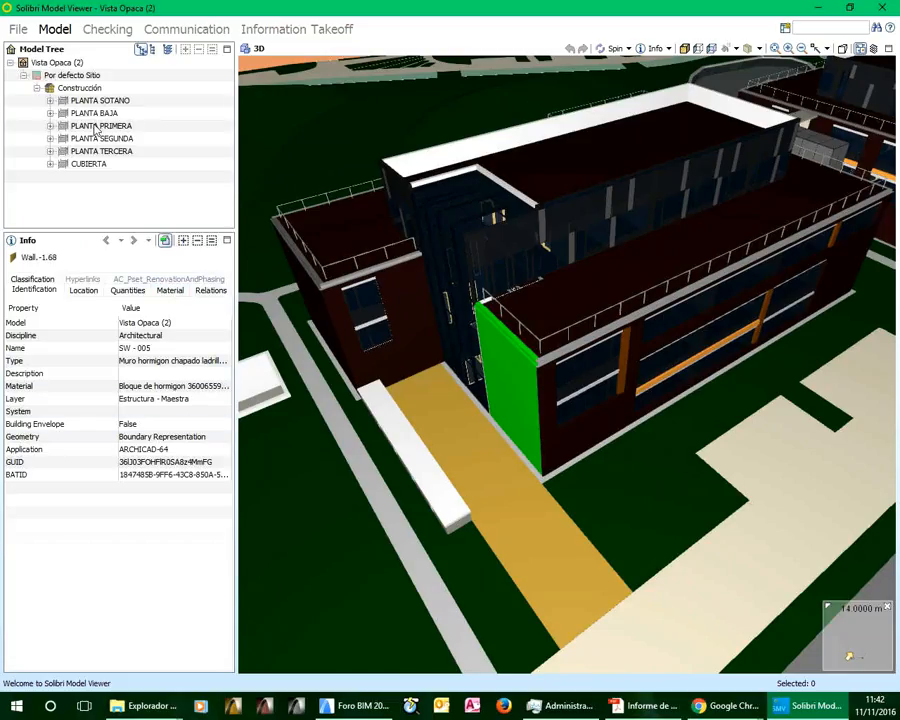
{"action": "left_click", "coordinate": [50, 100]}
{"action": "double_click", "coordinate": [92, 114]}
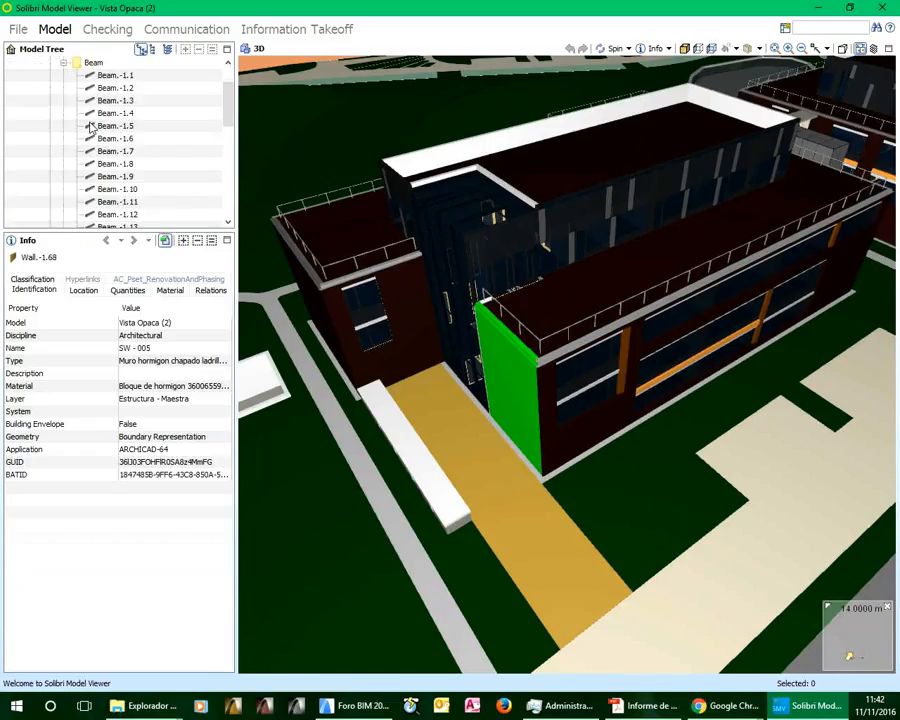
Return to the Valladolid 2016 folder, re-sort it newest first and open Resistencia al fuego.ifc in Solibri Model Viewer
{"action": "left_click", "coordinate": [818, 12]}
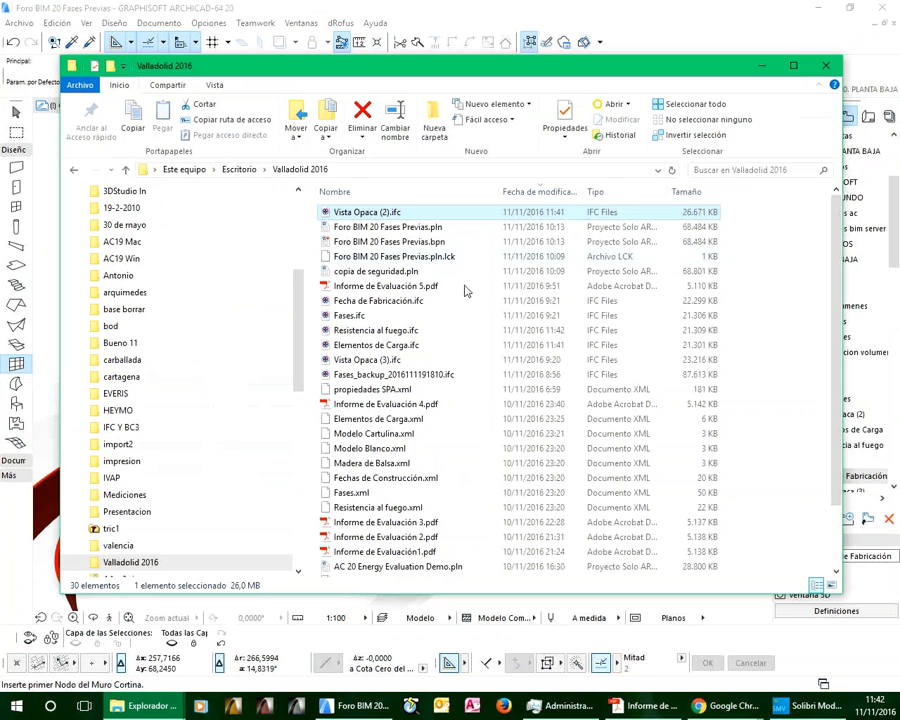
{"action": "left_click", "coordinate": [538, 193]}
{"action": "left_click", "coordinate": [538, 193]}
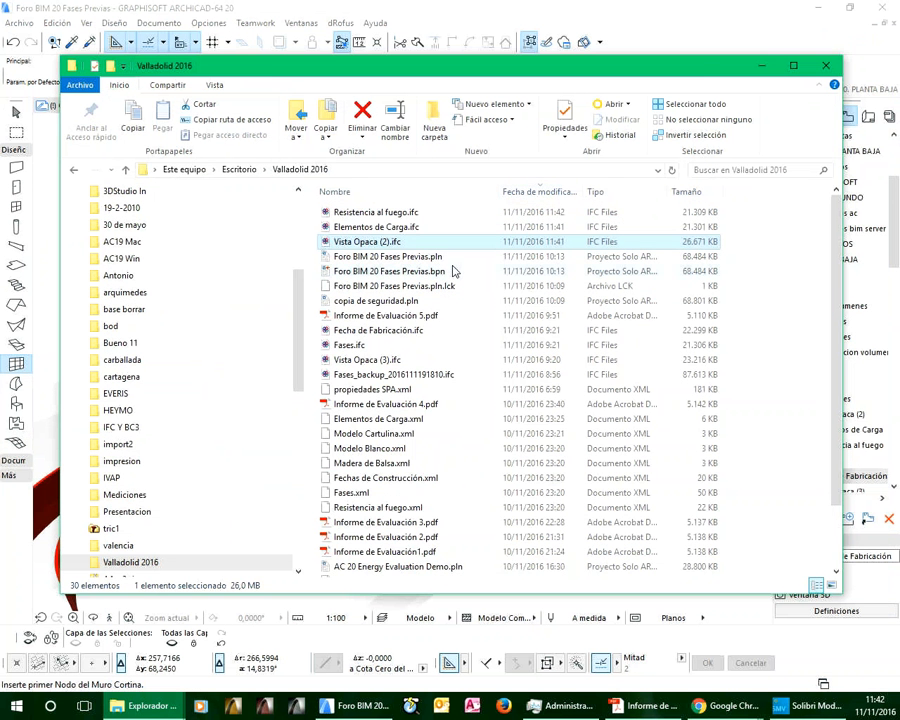
{"action": "double_click", "coordinate": [372, 213]}
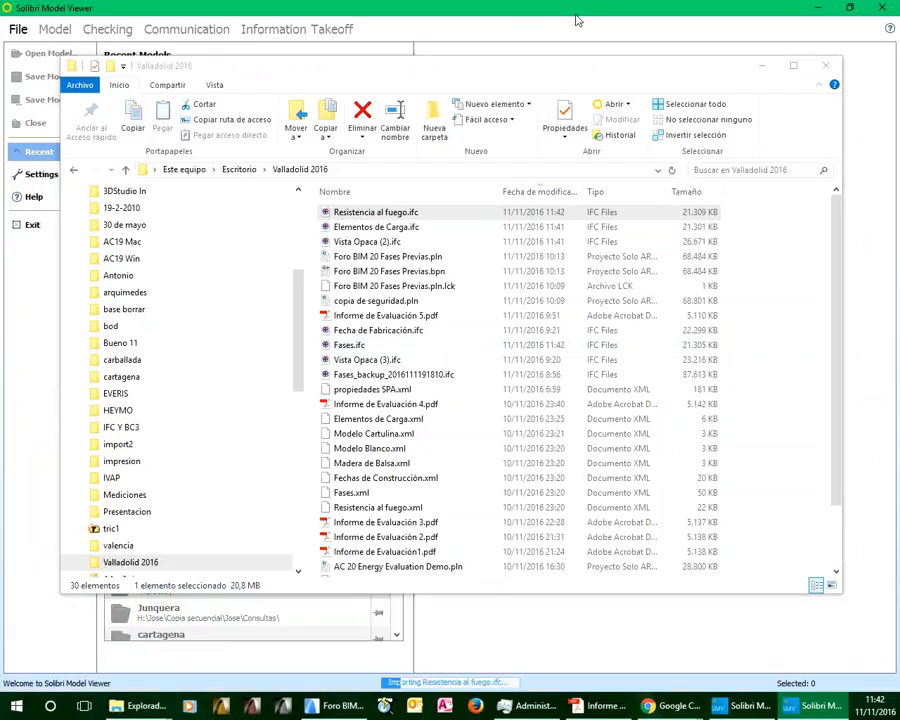
{"action": "left_click", "coordinate": [576, 20]}
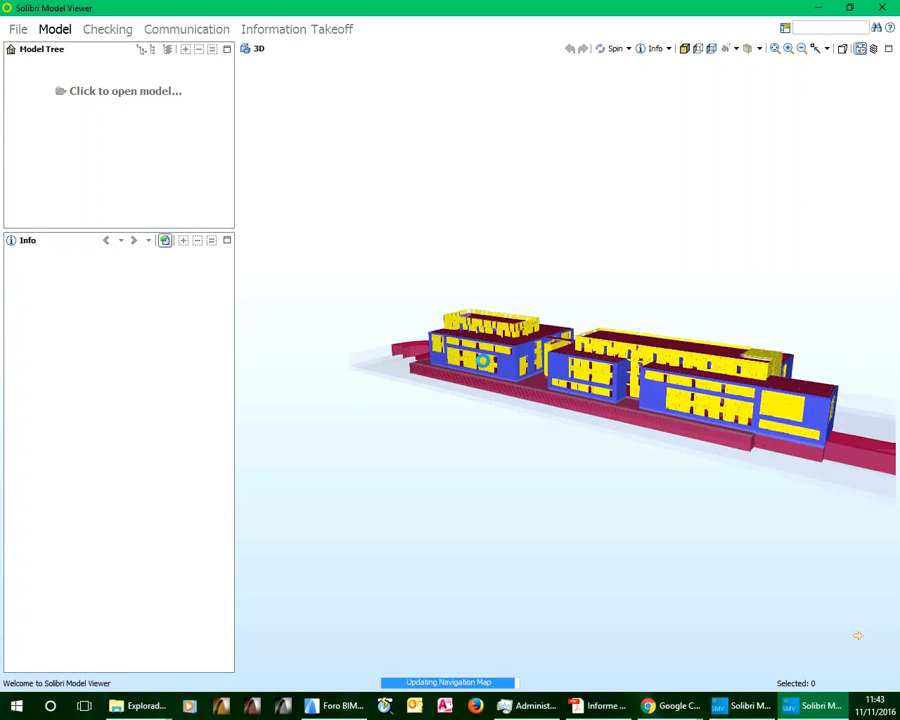
View the colour-coded Resistencia al fuego model around the front building, and check the publishing progress in Archicad
{"action": "scroll", "coordinate": [472, 365], "scroll_direction": "up", "scroll_amount": 4}
{"action": "left_click_drag", "start_coordinate": [470, 365], "coordinate": [454, 422]}
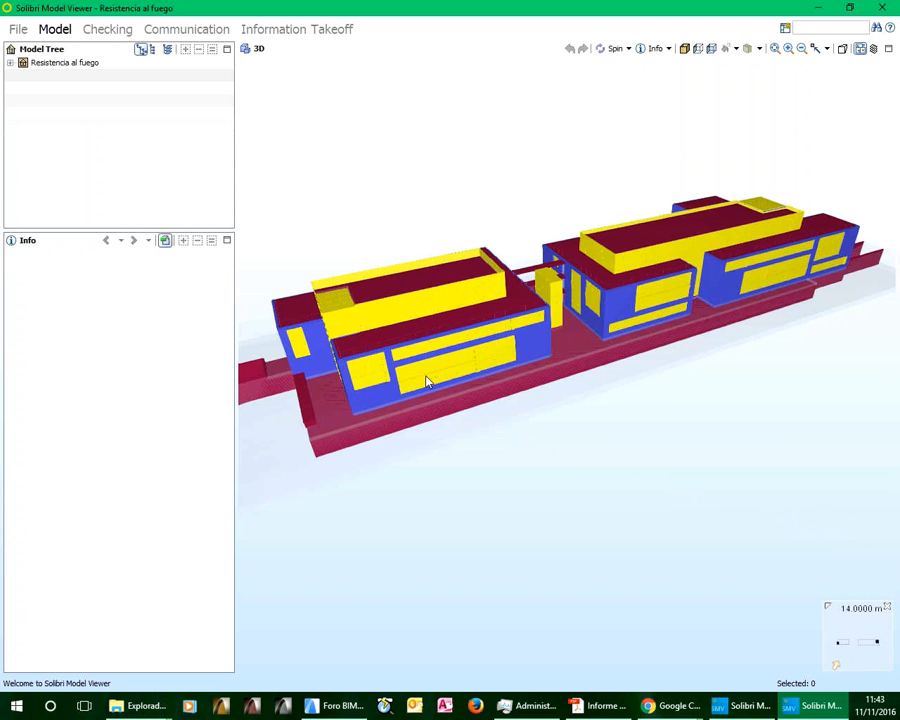
{"action": "scroll", "coordinate": [370, 392], "scroll_direction": "up", "scroll_amount": 3}
{"action": "scroll", "coordinate": [372, 386], "scroll_direction": "up", "scroll_amount": 5}
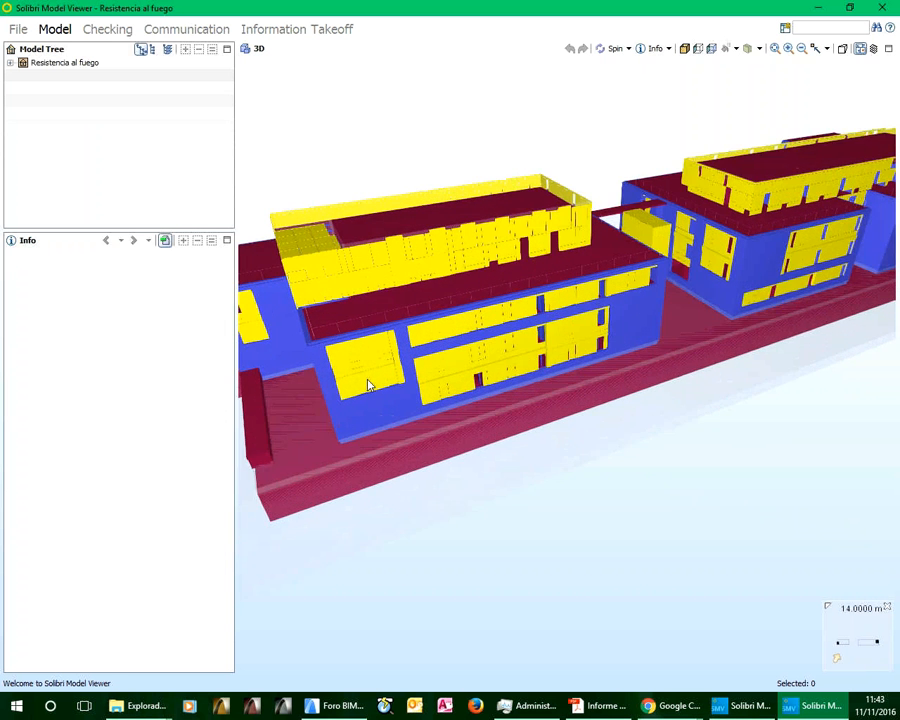
{"action": "left_click_drag", "start_coordinate": [409, 374], "coordinate": [566, 268]}
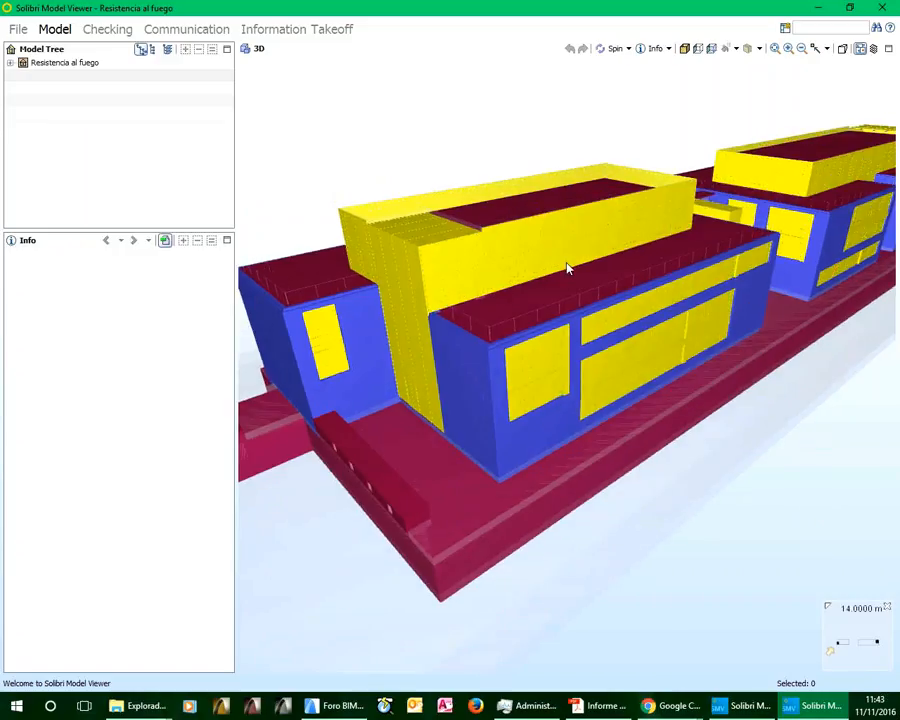
{"action": "left_click", "coordinate": [334, 707]}
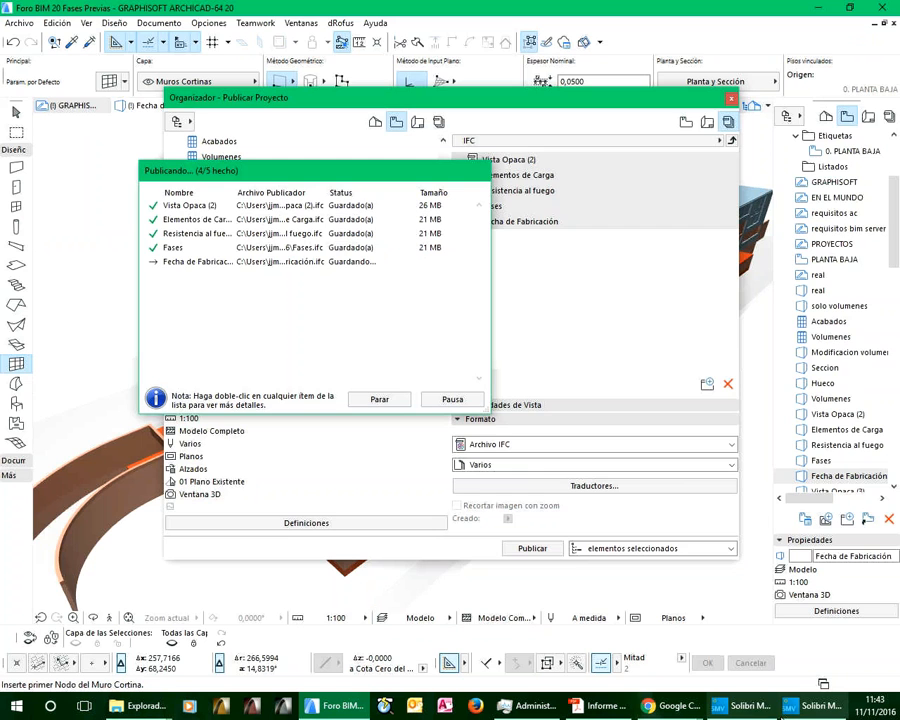
{"action": "left_click", "coordinate": [343, 707]}
Show the information of the front building's end wall, its upper curtain wall and the small facade curtain wall in Solibri
{"action": "scroll", "coordinate": [509, 403], "scroll_direction": "up", "scroll_amount": 2}
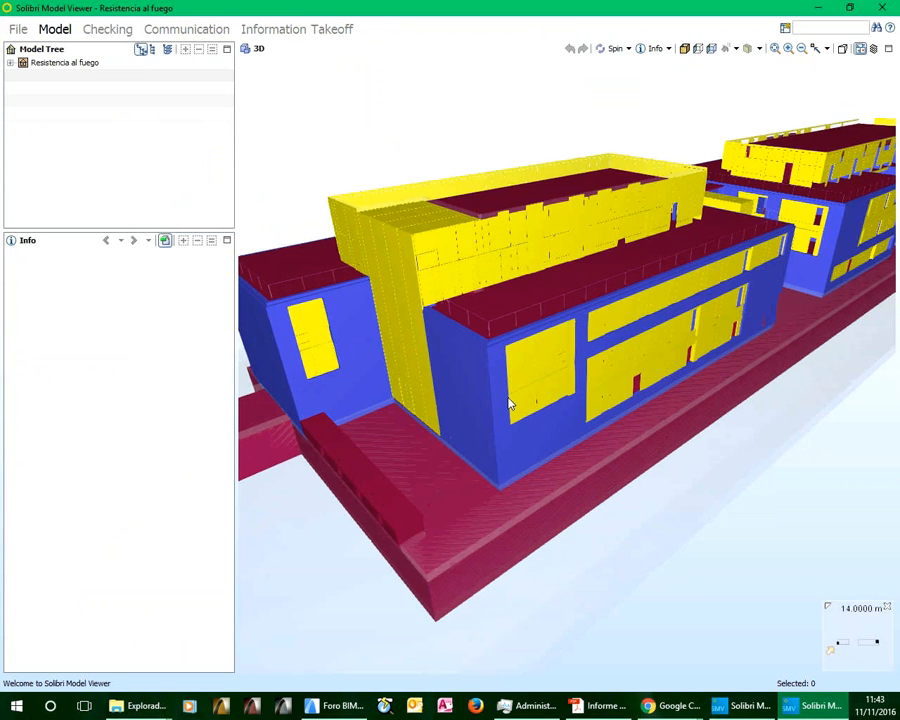
{"action": "left_click", "coordinate": [455, 383]}
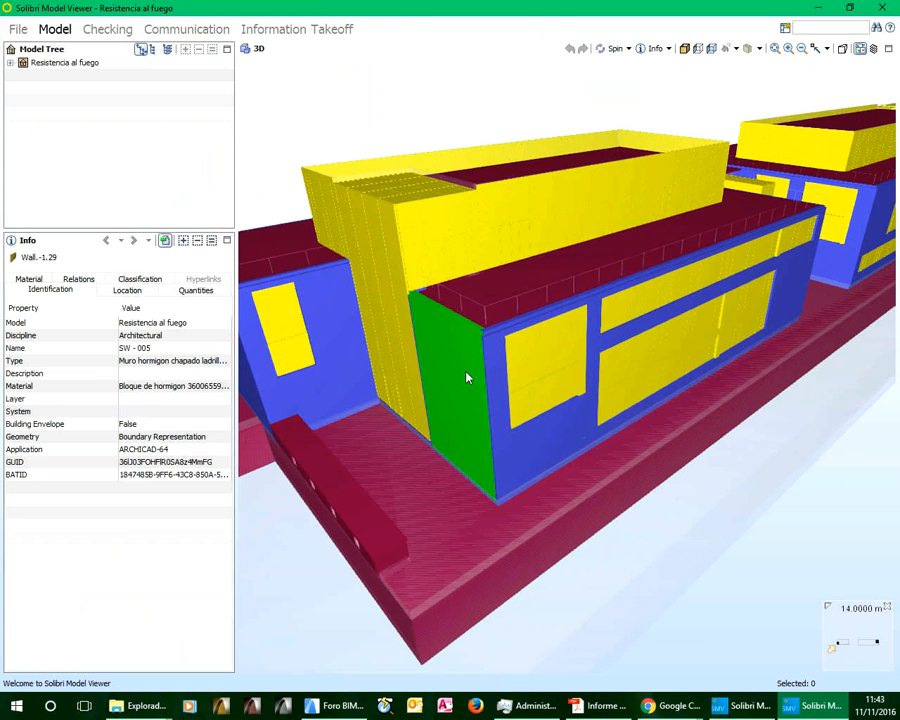
{"action": "left_click", "coordinate": [450, 227]}
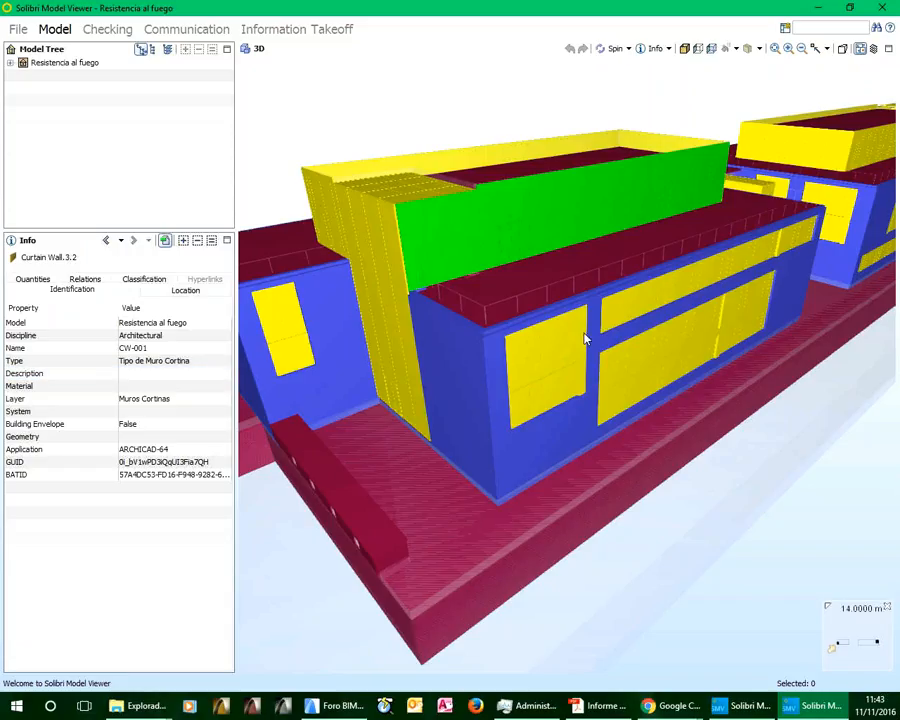
{"action": "mouse_move", "coordinate": [543, 362]}
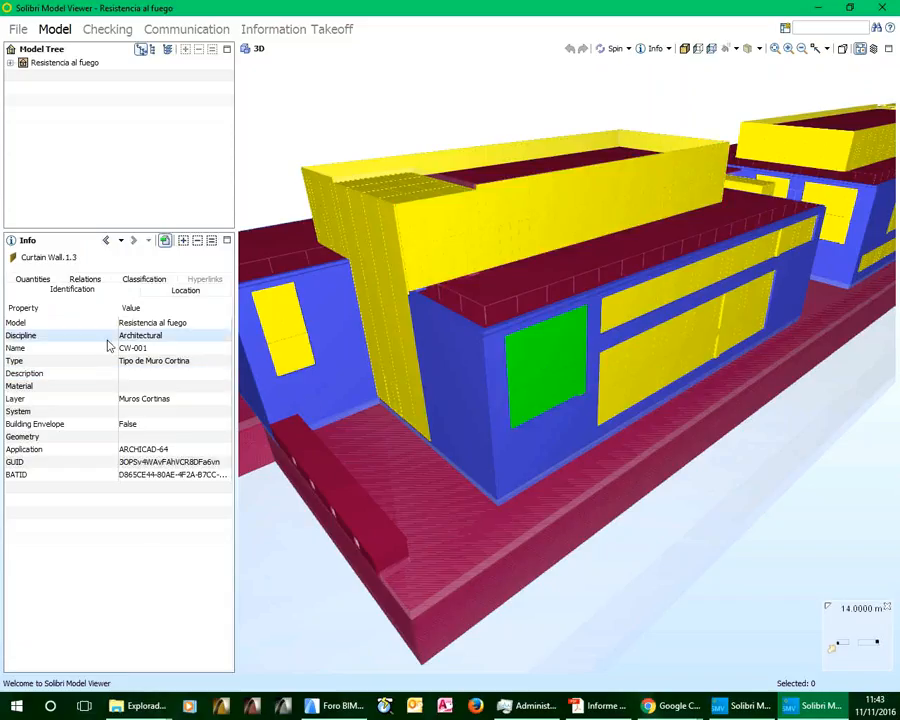
Review the small facade curtain wall's location, quantities, relations, classification and identification properties
{"action": "left_click", "coordinate": [149, 291]}
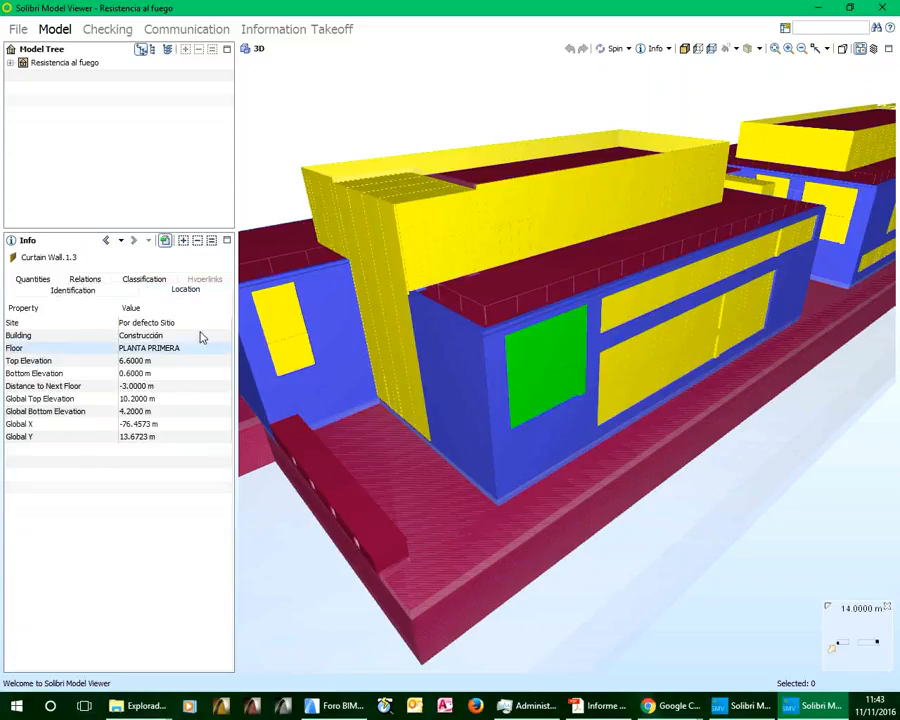
{"action": "left_click", "coordinate": [32, 280]}
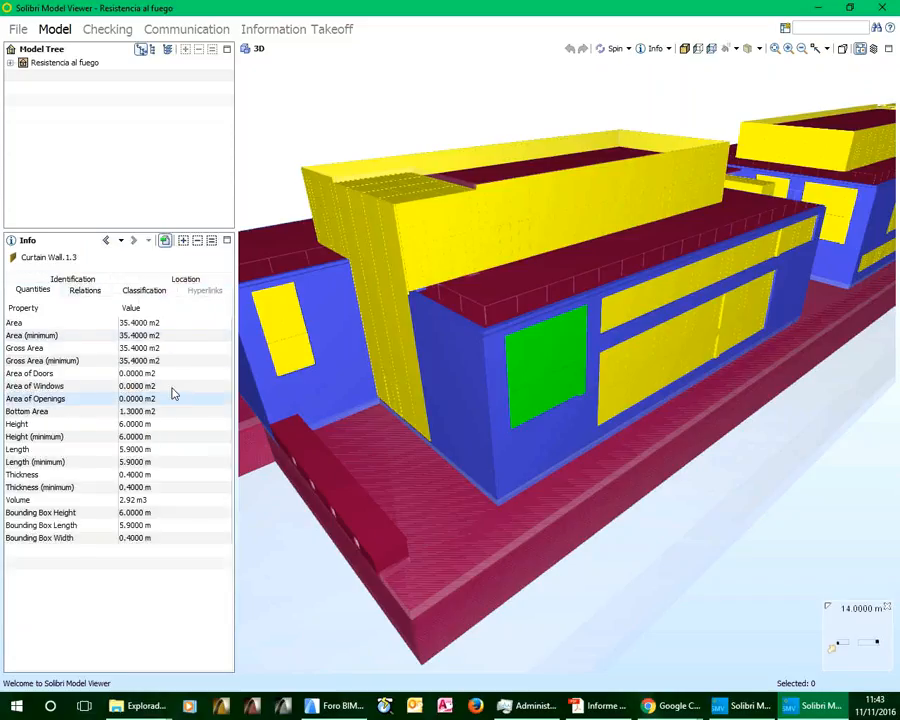
{"action": "left_click", "coordinate": [95, 292]}
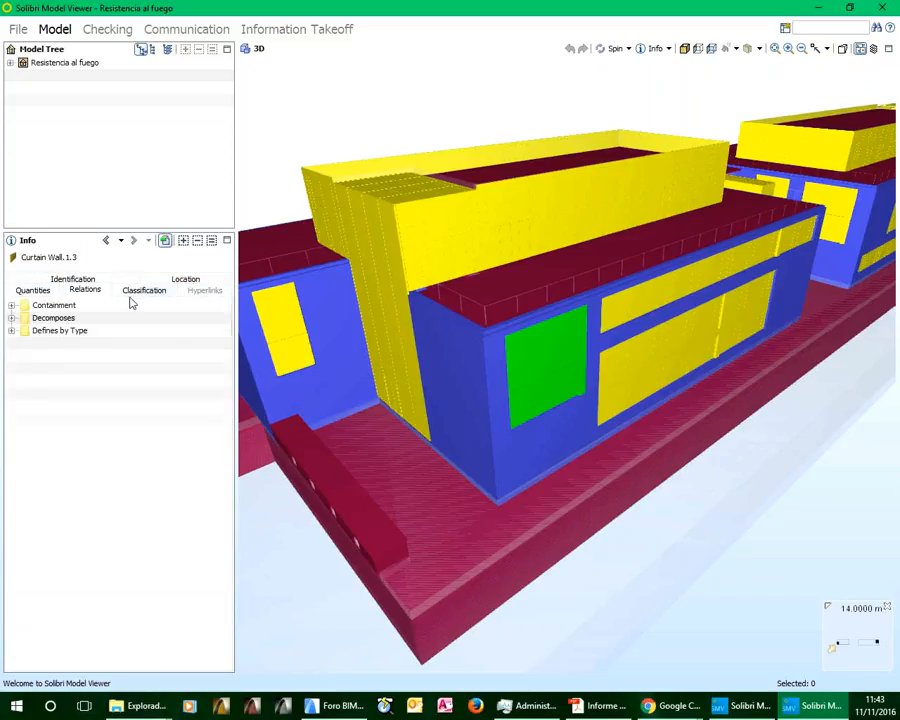
{"action": "left_click", "coordinate": [137, 292]}
{"action": "left_click", "coordinate": [192, 284]}
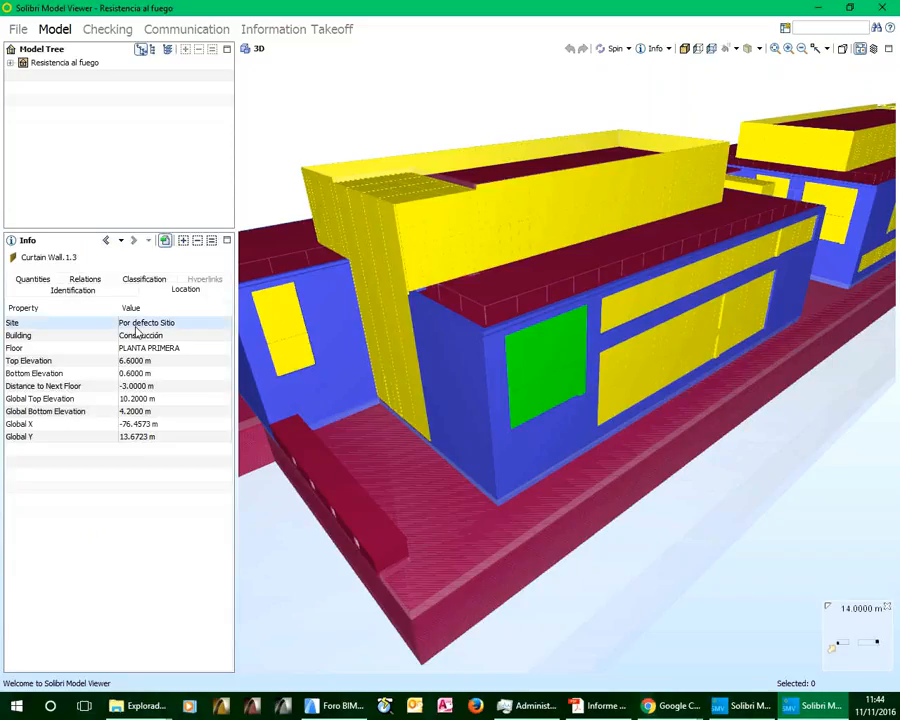
{"action": "left_click", "coordinate": [60, 289]}
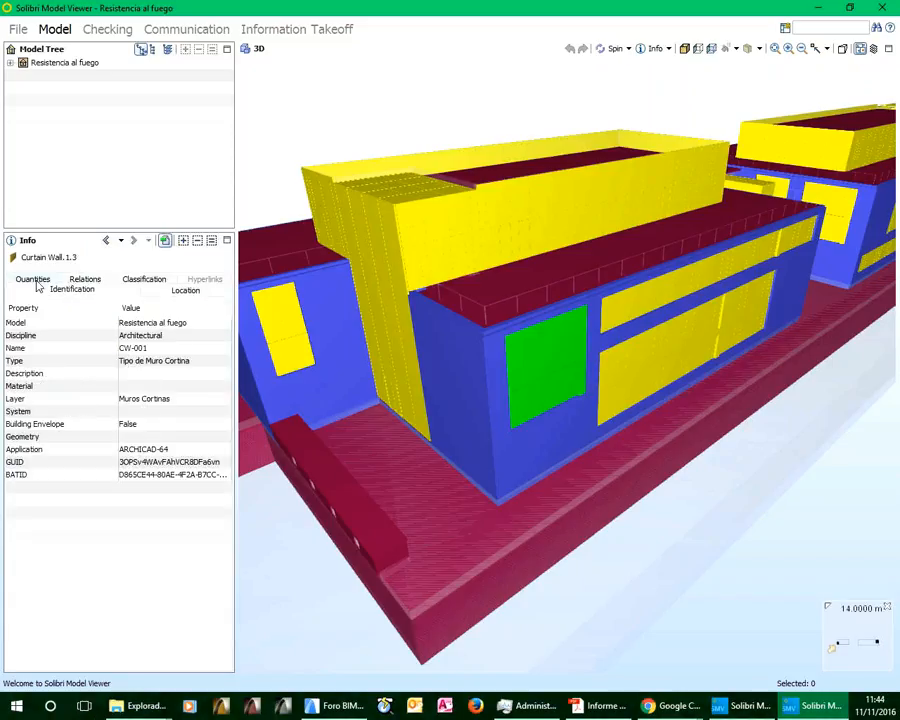
{"action": "left_click", "coordinate": [34, 282]}
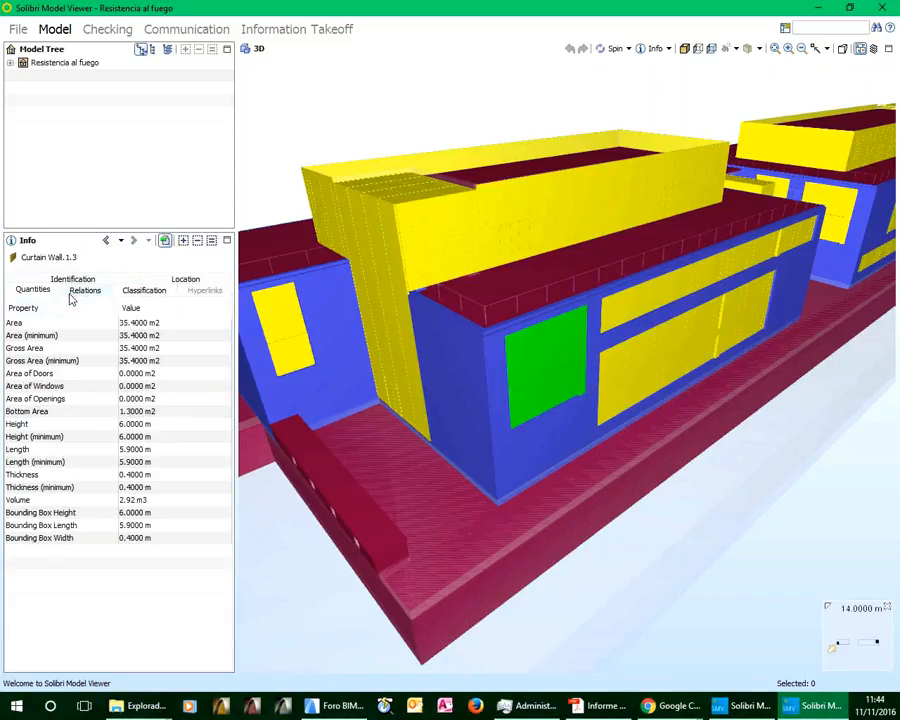
{"action": "left_click", "coordinate": [62, 283]}
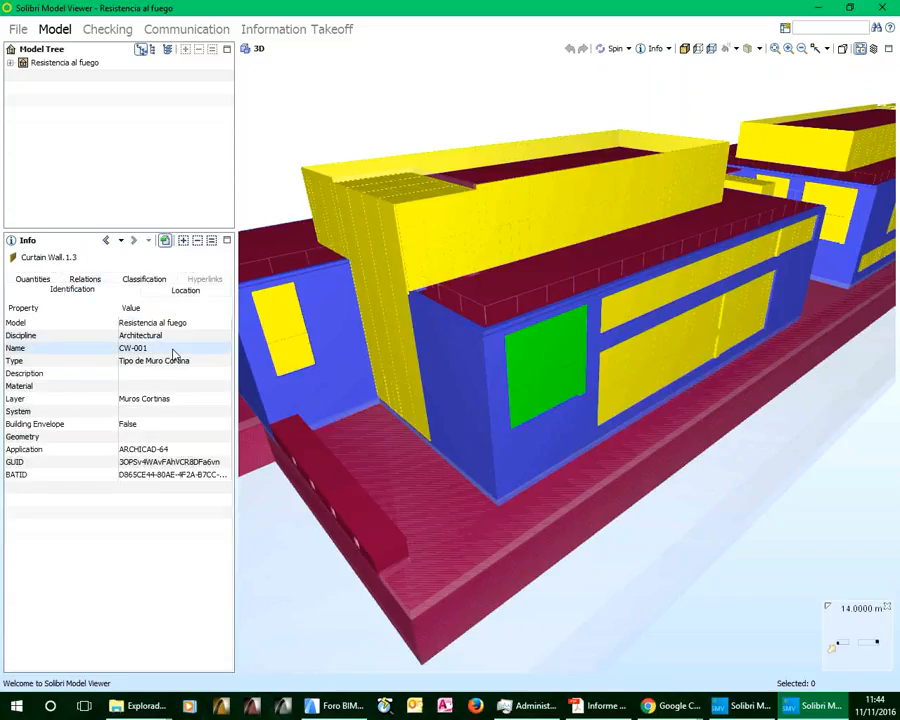
{"action": "left_click", "coordinate": [130, 325]}
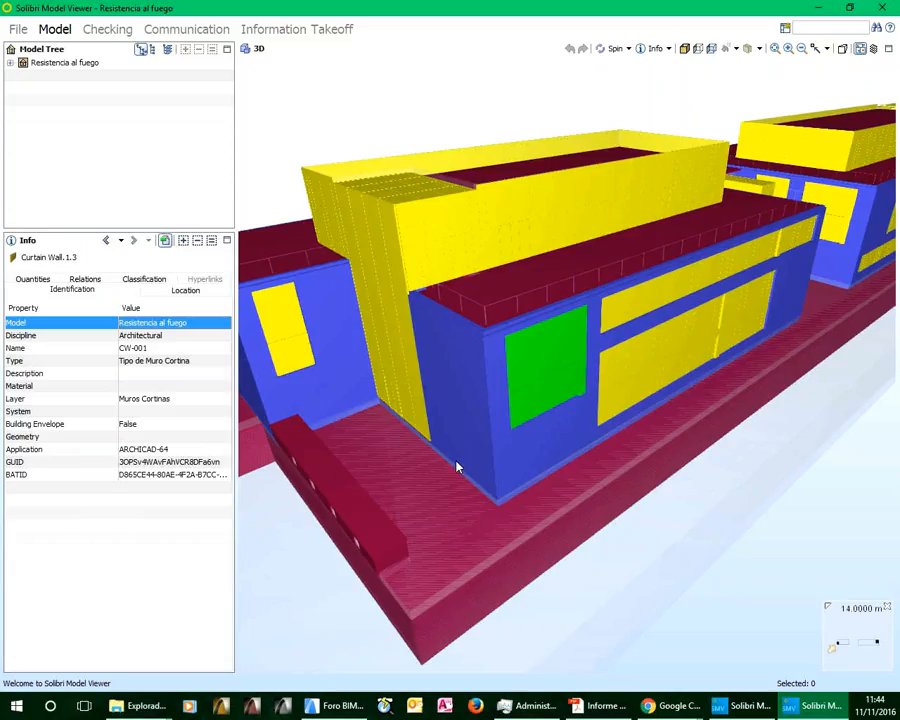
Switch to Archicad, close the publishing organizer and open the Resistencia al fuego view
{"action": "mouse_move", "coordinate": [335, 710]}
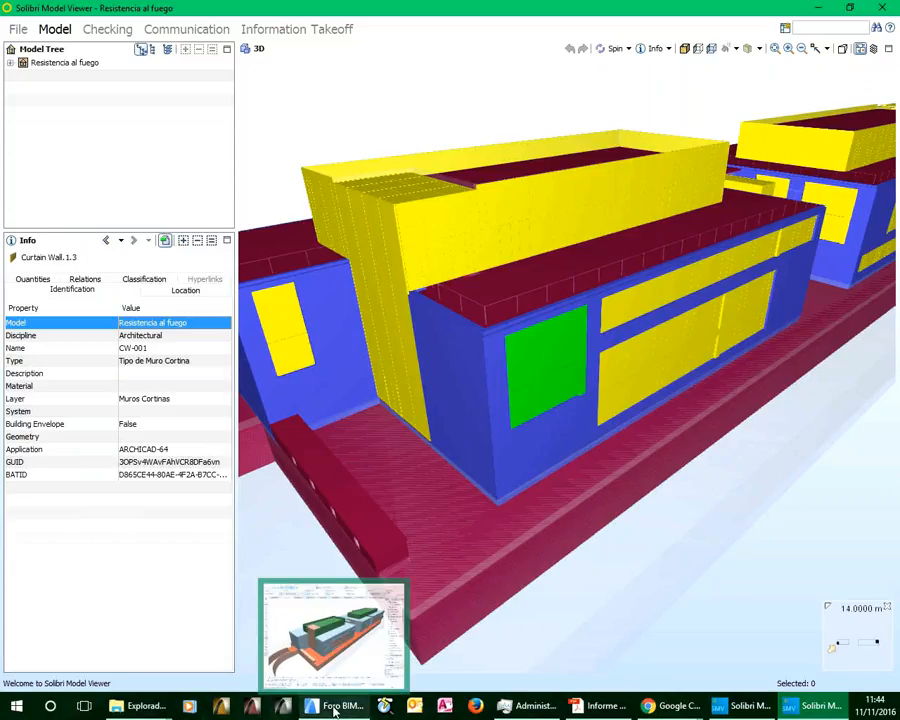
{"action": "left_click", "coordinate": [335, 710]}
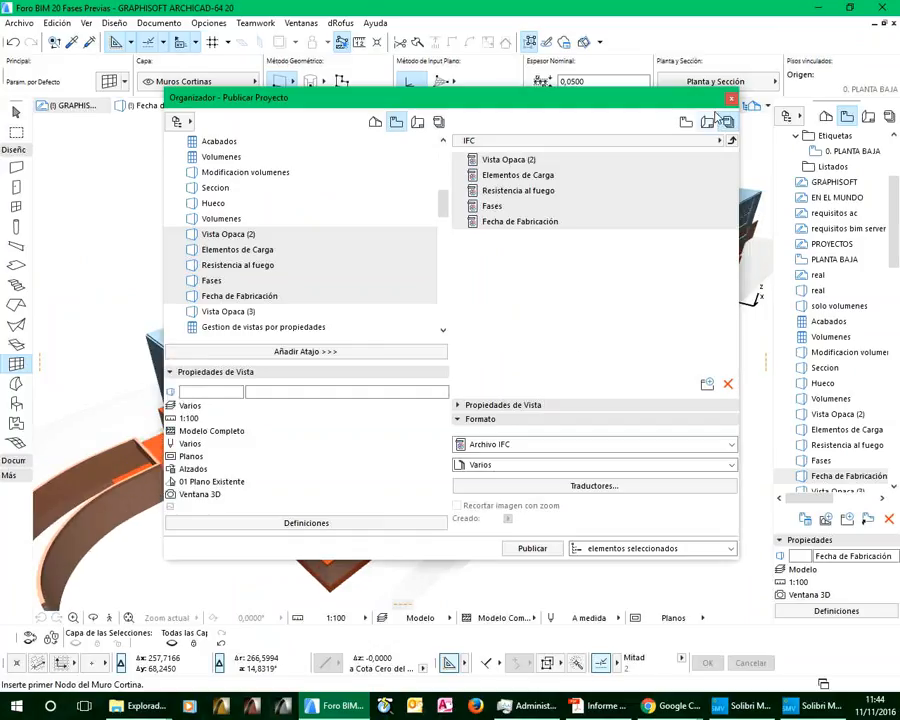
{"action": "left_click", "coordinate": [733, 99]}
{"action": "double_click", "coordinate": [845, 445]}
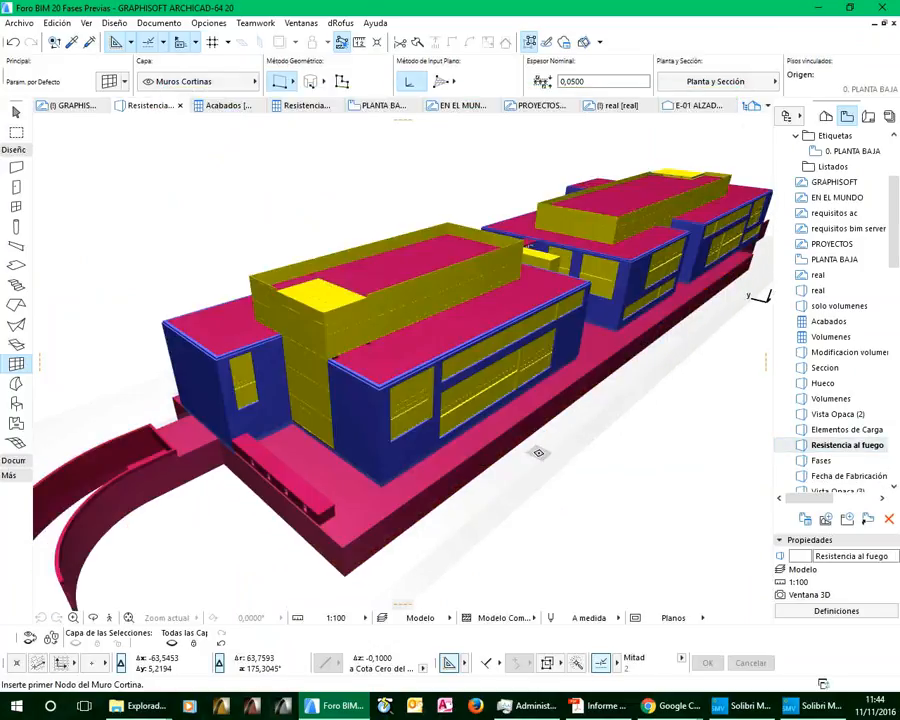
Compare the Solibri model with Archicad's Resistencia al fuego view, looking closely at the front building
{"action": "left_click", "coordinate": [821, 708]}
{"action": "left_click", "coordinate": [340, 707]}
{"action": "scroll", "coordinate": [402, 426], "scroll_direction": "up", "scroll_amount": 8}
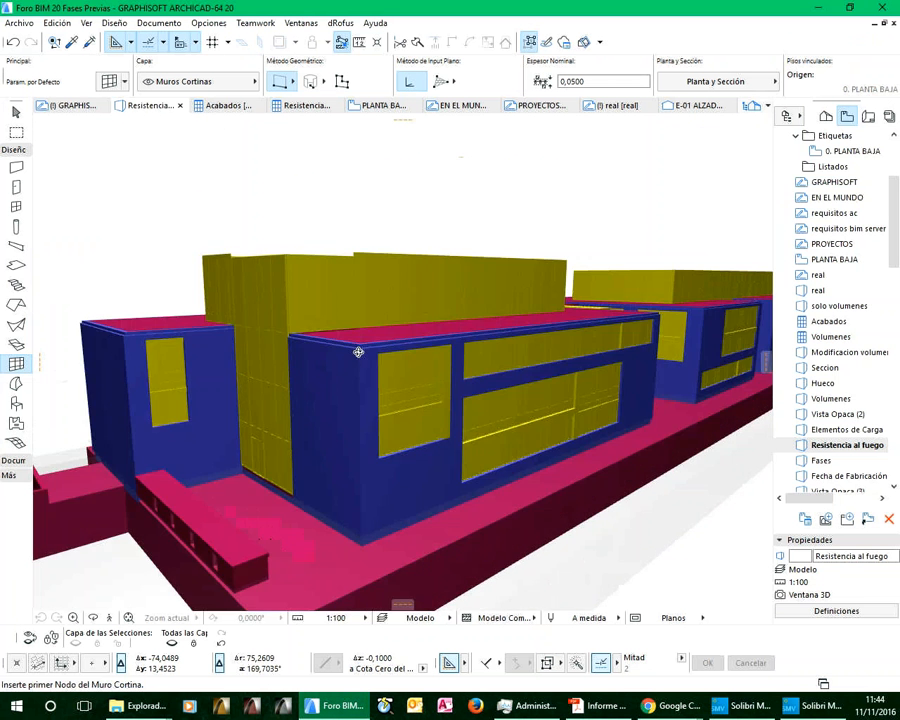
Sort the Valladolid 2016 folder by modification date, newest first, and open Fecha de Fabricación.ifc in Solibri Model Viewer
{"action": "left_click", "coordinate": [821, 708]}
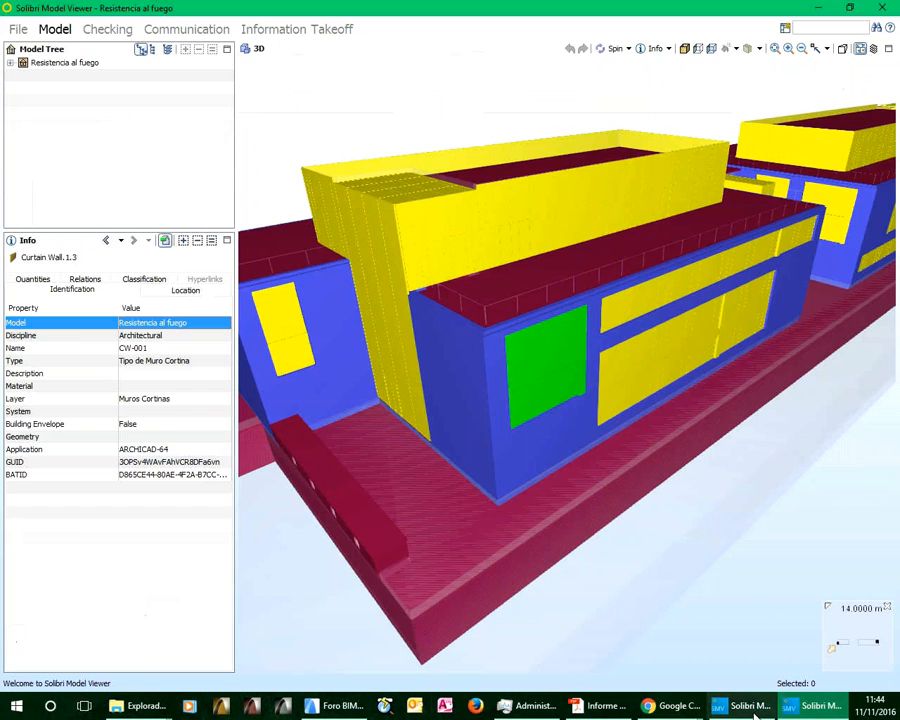
{"action": "left_click", "coordinate": [340, 707]}
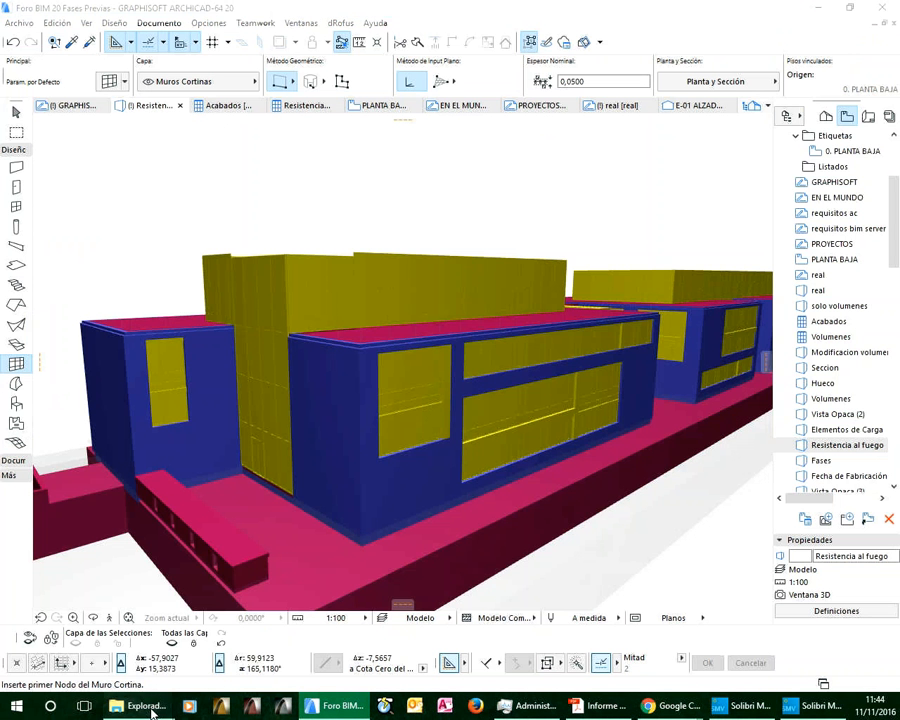
{"action": "mouse_move", "coordinate": [140, 706]}
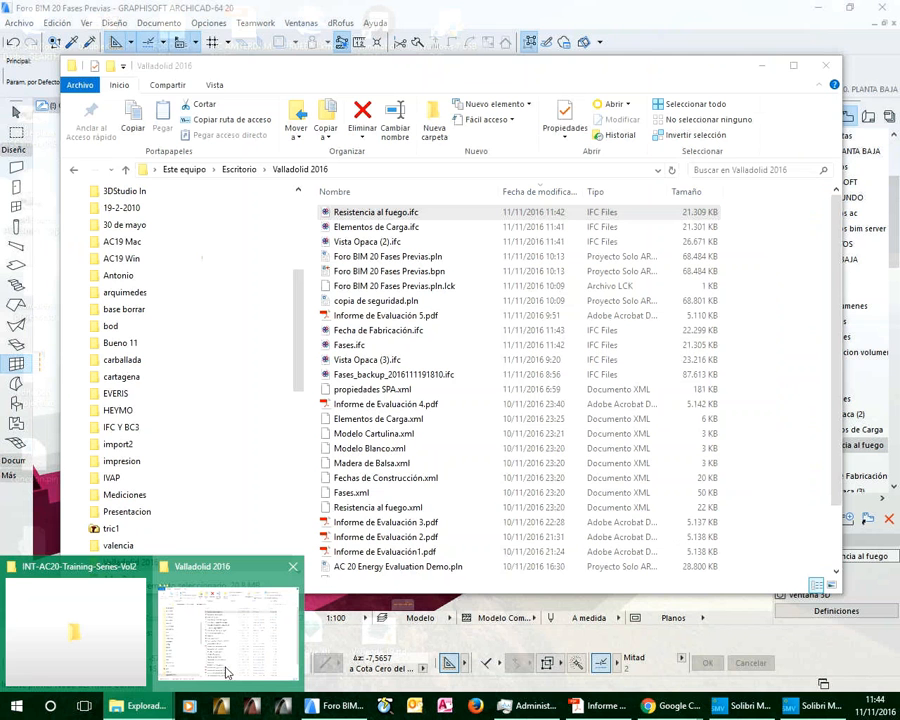
{"action": "left_click", "coordinate": [226, 672]}
{"action": "left_click", "coordinate": [527, 195]}
{"action": "left_click", "coordinate": [527, 195]}
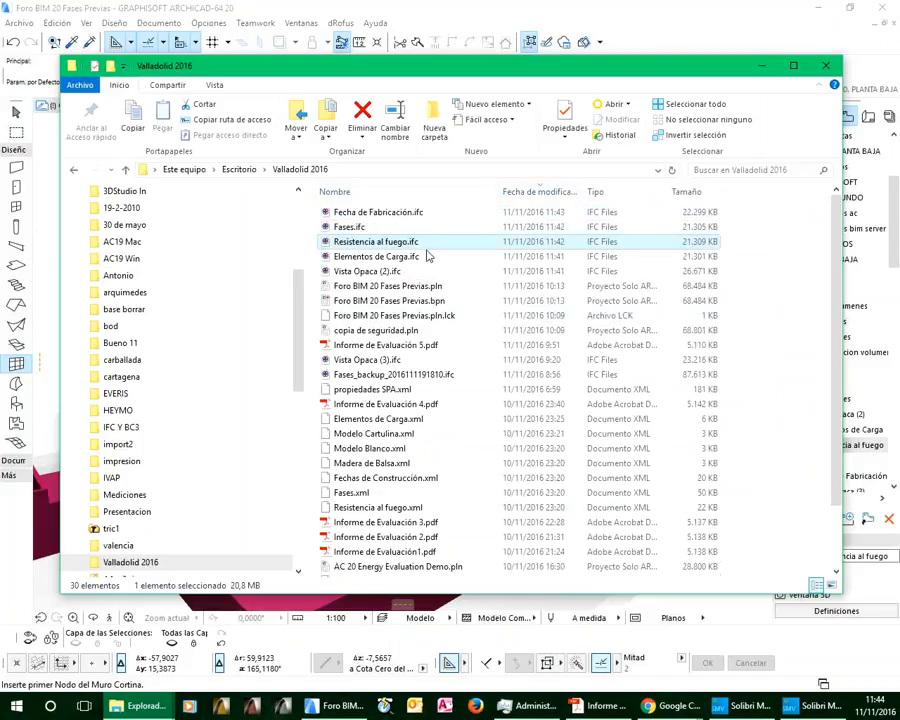
{"action": "left_click", "coordinate": [381, 213]}
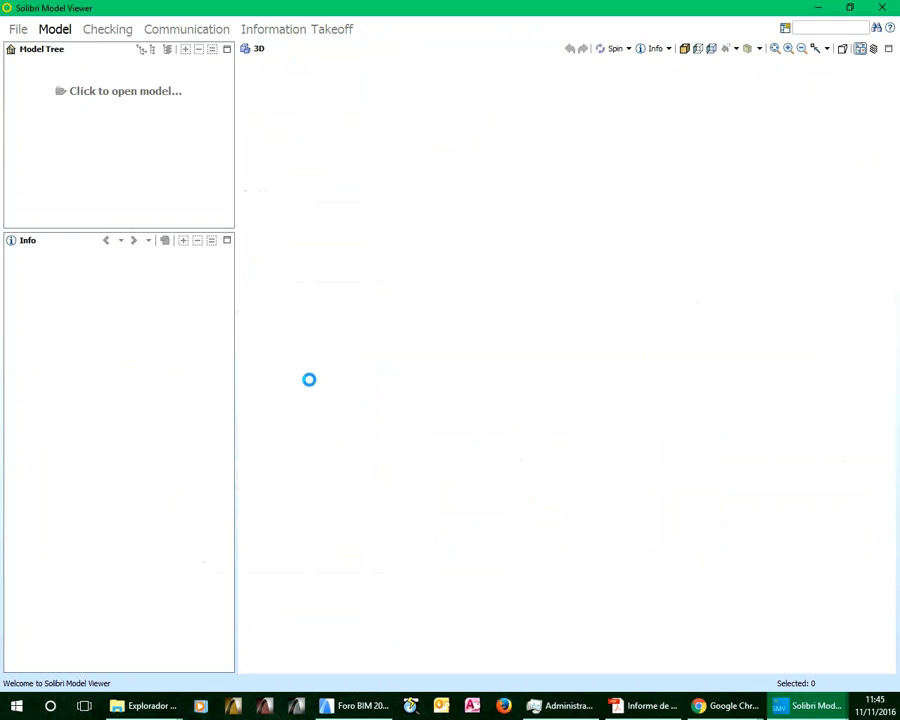
Examine the Fecha de Fabricación model in Solibri and show the information of the front building's facade curtain walls and upper curtain wall
{"action": "scroll", "coordinate": [452, 350], "scroll_direction": "up", "scroll_amount": 6}
{"action": "middle_click_drag", "start_coordinate": [451, 355], "coordinate": [806, 399]}
{"action": "left_click_drag", "start_coordinate": [806, 399], "coordinate": [651, 432]}
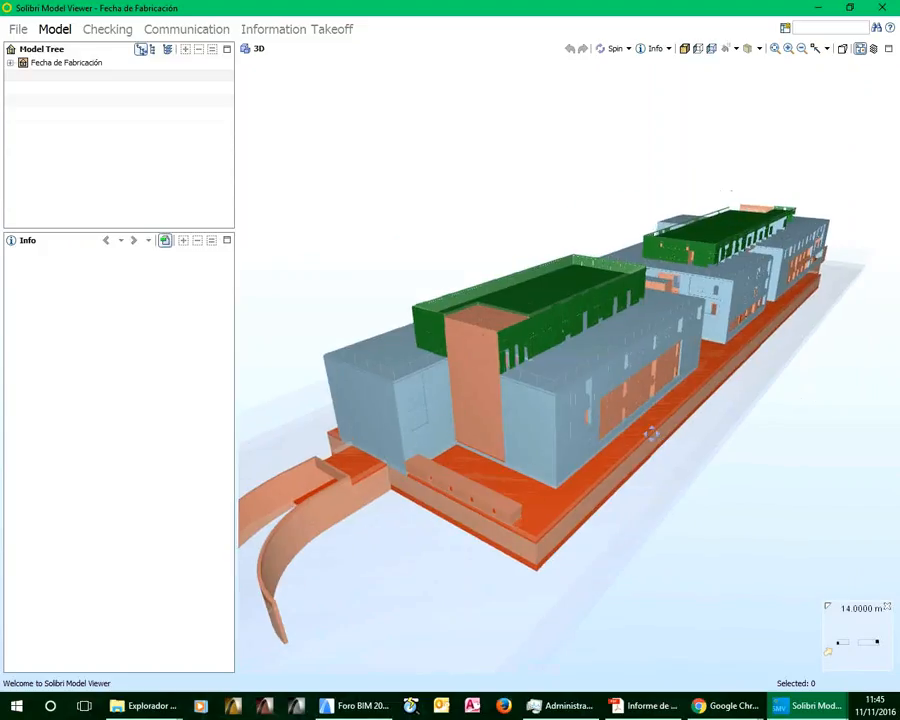
{"action": "scroll", "coordinate": [577, 432], "scroll_direction": "up", "scroll_amount": 3}
{"action": "scroll", "coordinate": [577, 432], "scroll_direction": "up", "scroll_amount": 3}
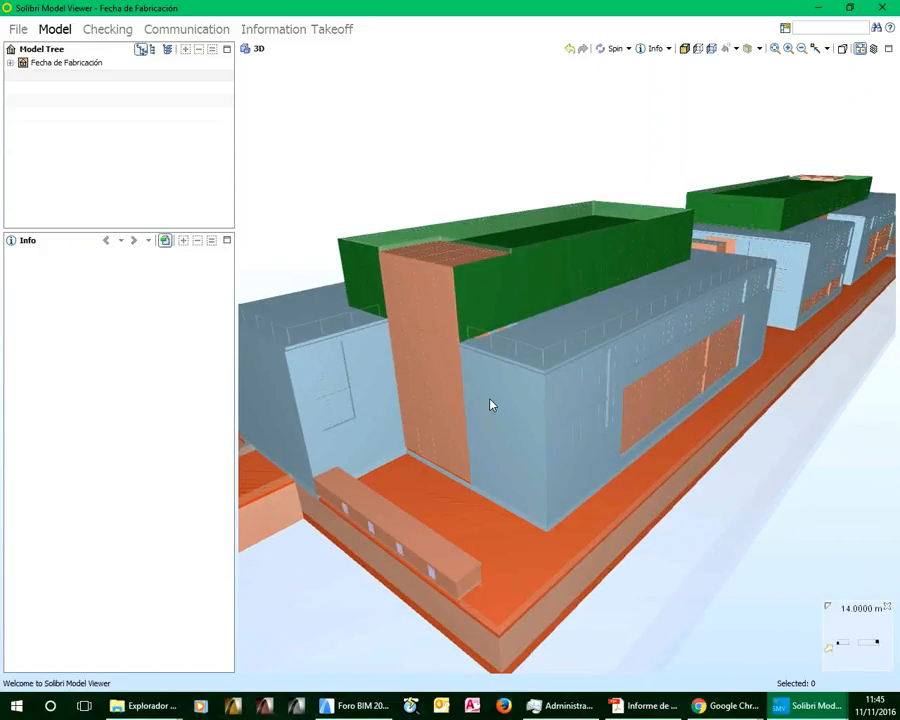
{"action": "mouse_move", "coordinate": [442, 386]}
{"action": "left_click_drag", "start_coordinate": [524, 480], "coordinate": [643, 414]}
{"action": "left_click", "coordinate": [628, 420]}
{"action": "left_click", "coordinate": [462, 408]}
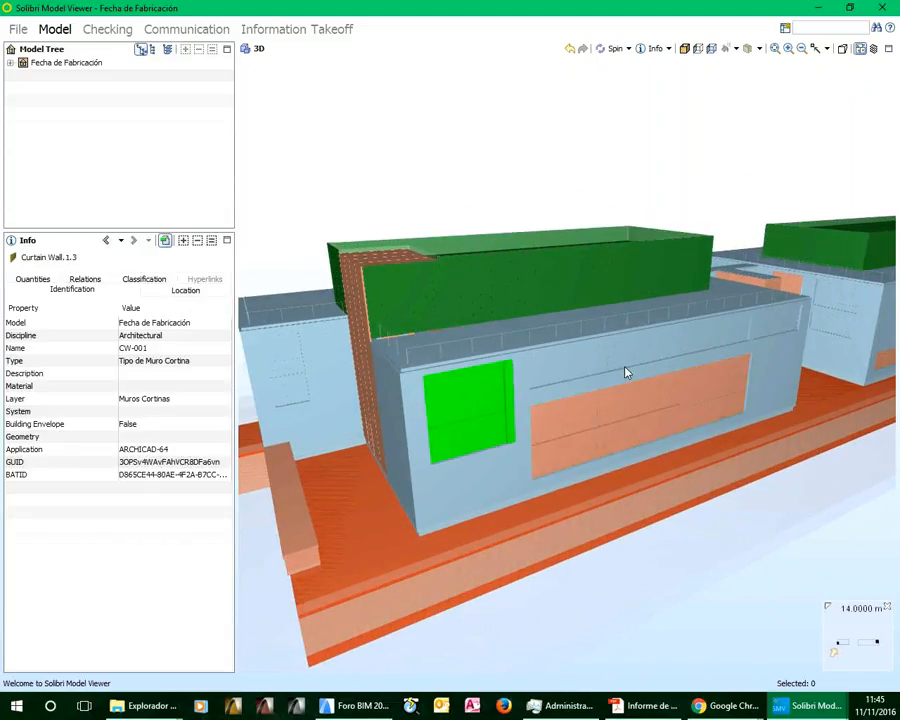
{"action": "left_click", "coordinate": [634, 355]}
{"action": "left_click", "coordinate": [490, 306]}
{"action": "left_click_drag", "start_coordinate": [532, 376], "coordinate": [577, 428]}
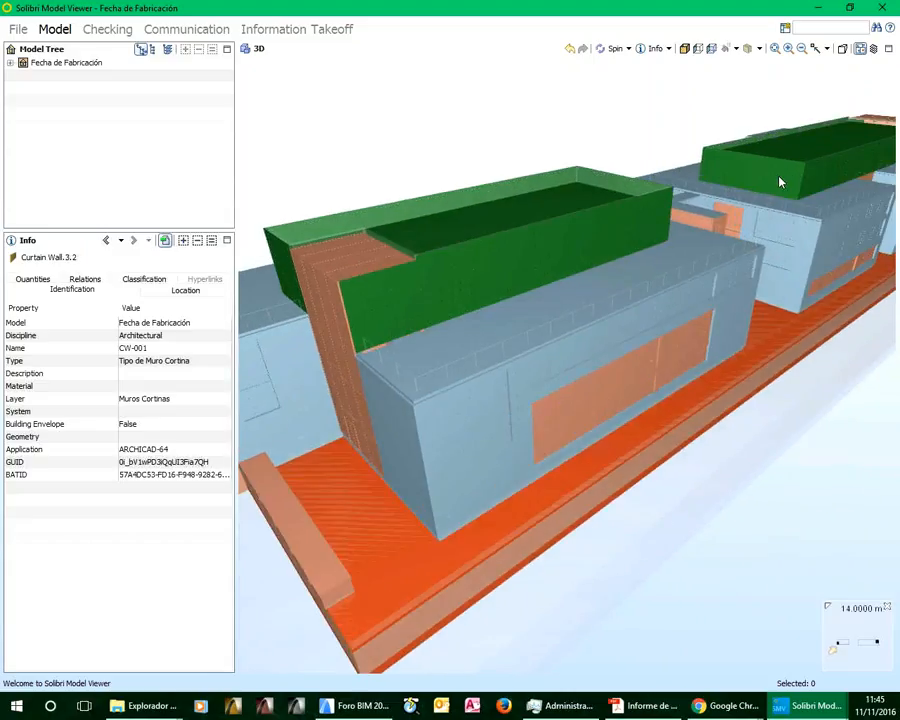
Close the Fecha de Fabricación, Resistencia al fuego and Vista Opaca (2) models in Solibri and return to Archicad
{"action": "left_click", "coordinate": [884, 10]}
{"action": "mouse_move", "coordinate": [815, 706]}
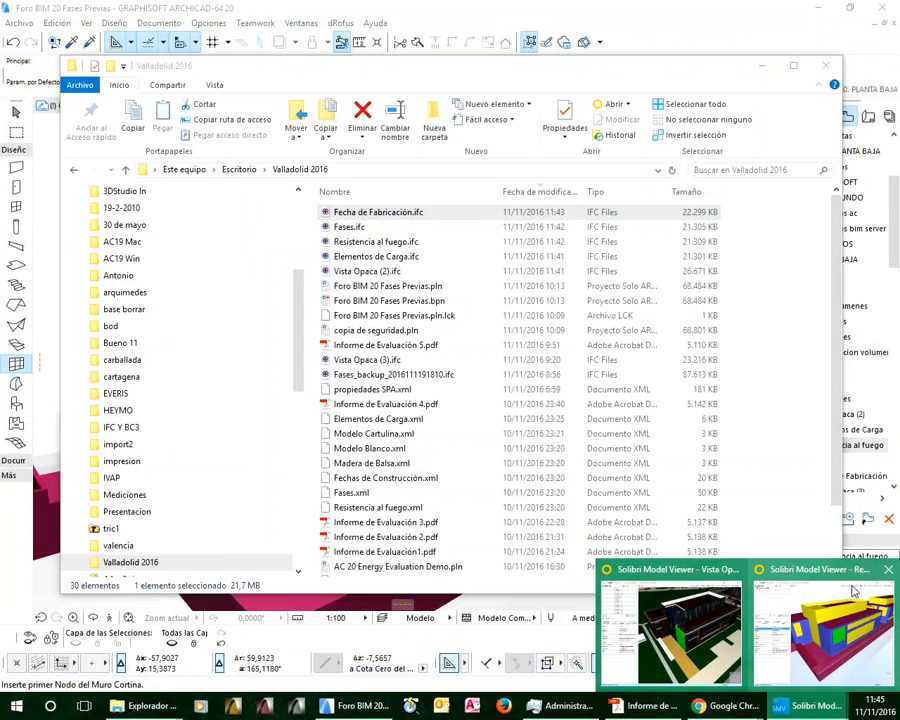
{"action": "mouse_move", "coordinate": [886, 577]}
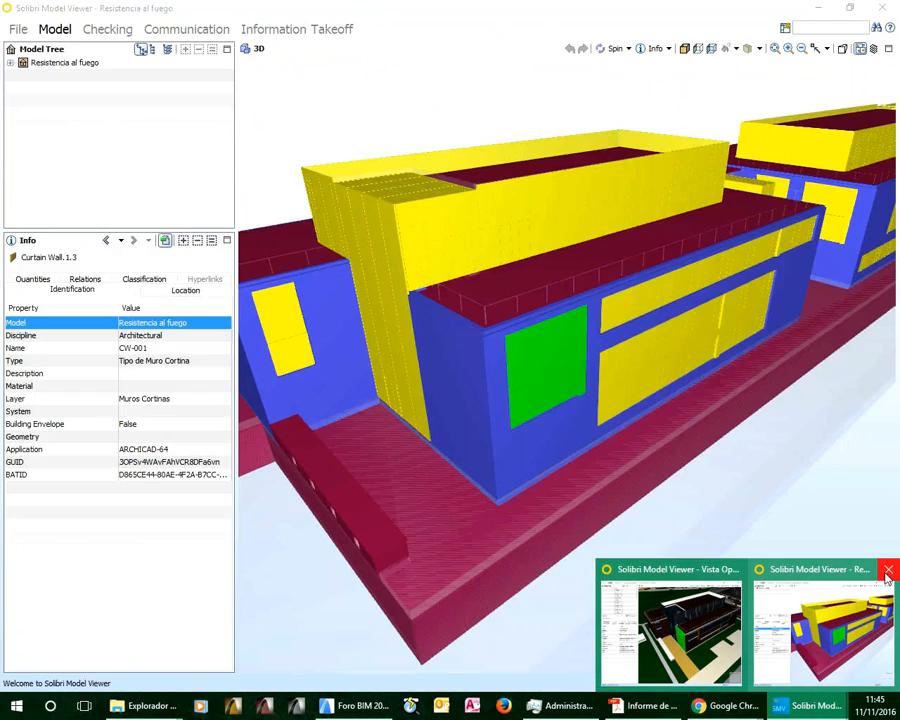
{"action": "left_click", "coordinate": [887, 571]}
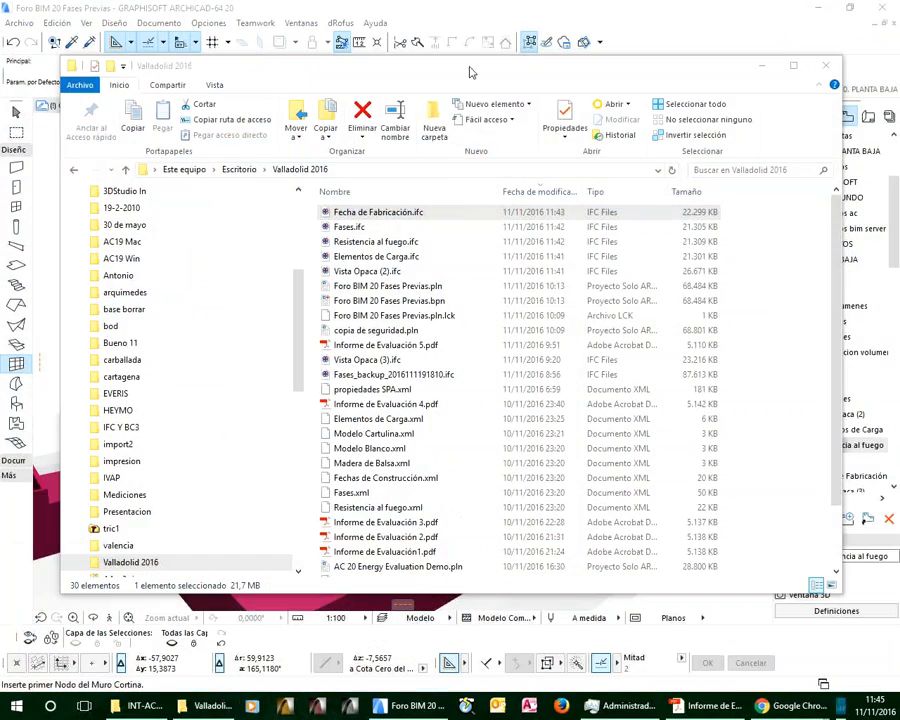
{"action": "left_click", "coordinate": [458, 15]}
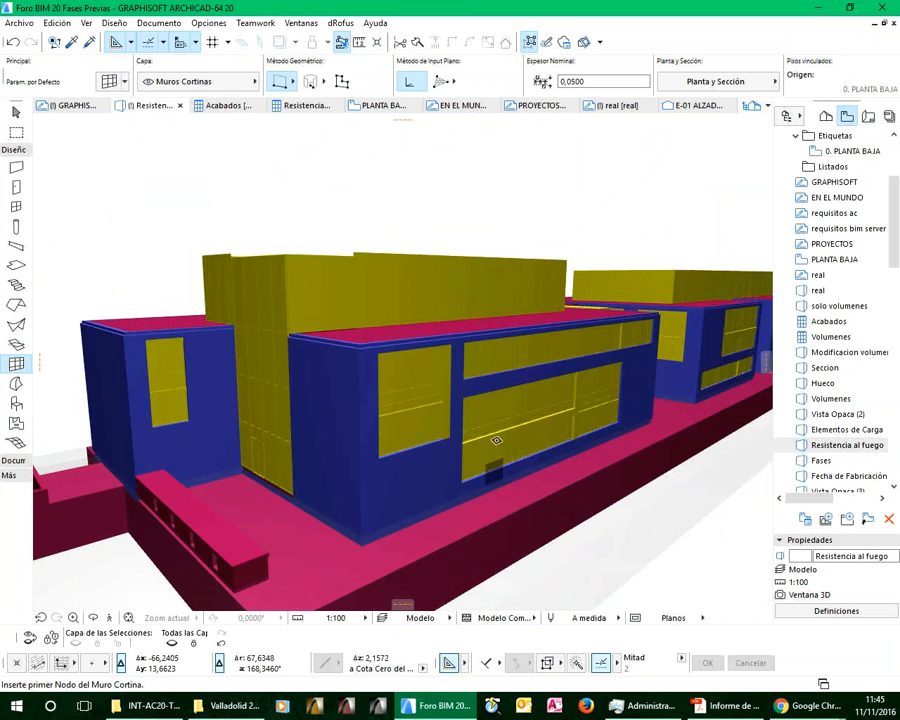
Open the saved 3D view Analisis energetico
{"action": "middle_click_drag", "start_coordinate": [457, 410], "coordinate": [520, 419], "text": "shift"}
{"action": "scroll", "coordinate": [805, 400], "scroll_direction": "down", "scroll_amount": 3}
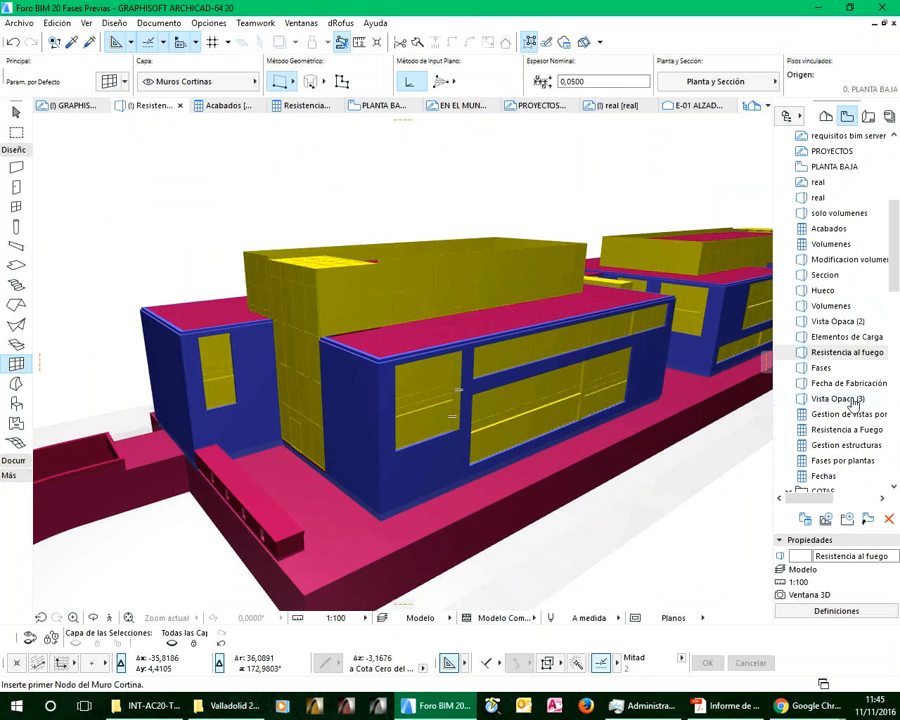
{"action": "scroll", "coordinate": [852, 430], "scroll_direction": "down", "scroll_amount": 2}
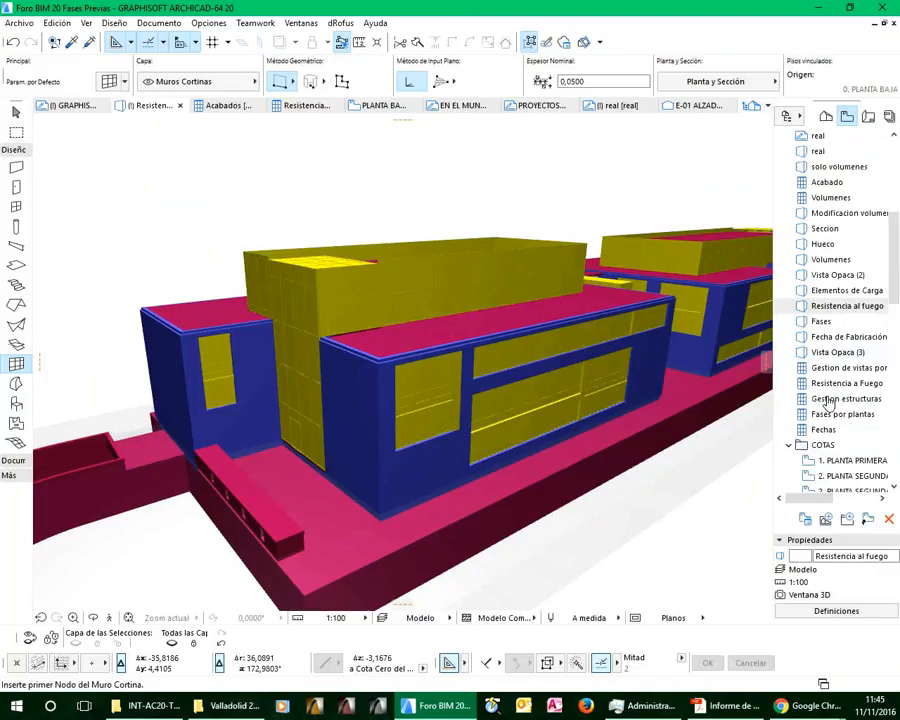
{"action": "scroll", "coordinate": [856, 432], "scroll_direction": "down", "scroll_amount": 10}
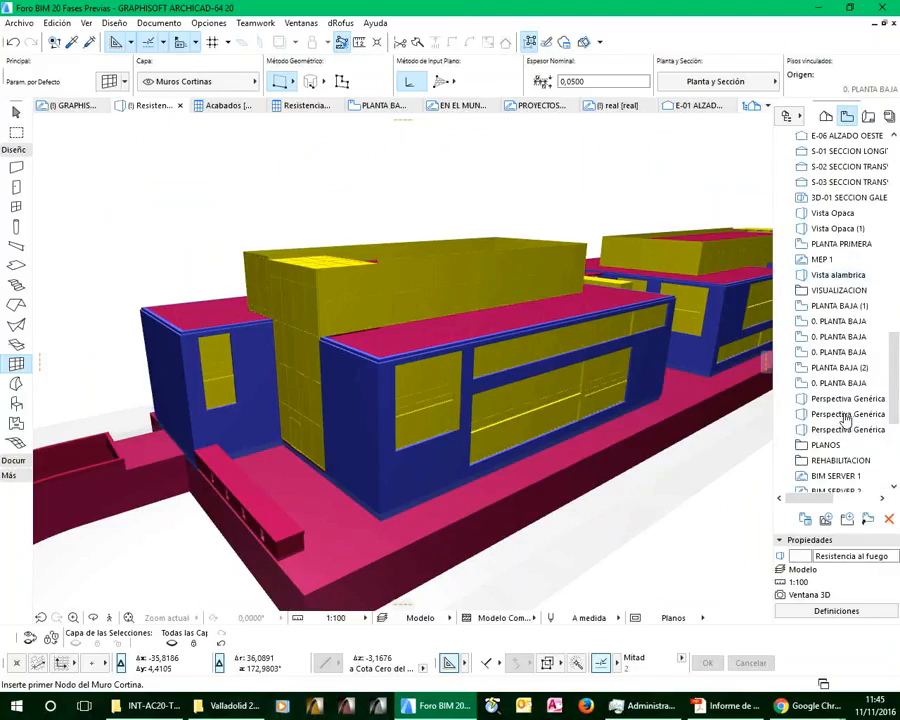
{"action": "scroll", "coordinate": [845, 420], "scroll_direction": "down", "scroll_amount": 5}
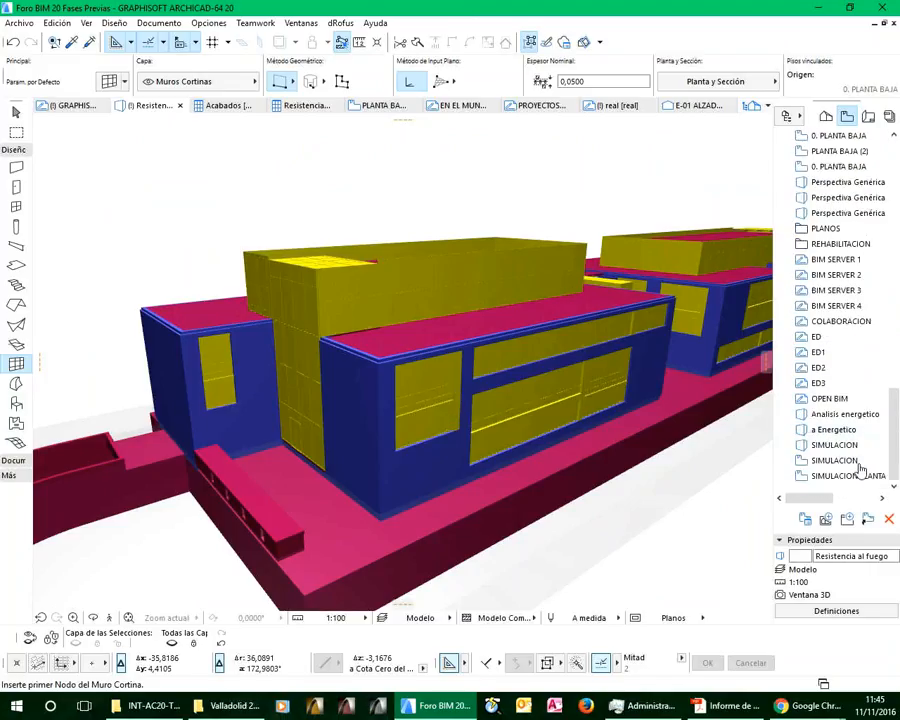
{"action": "double_click", "coordinate": [838, 416]}
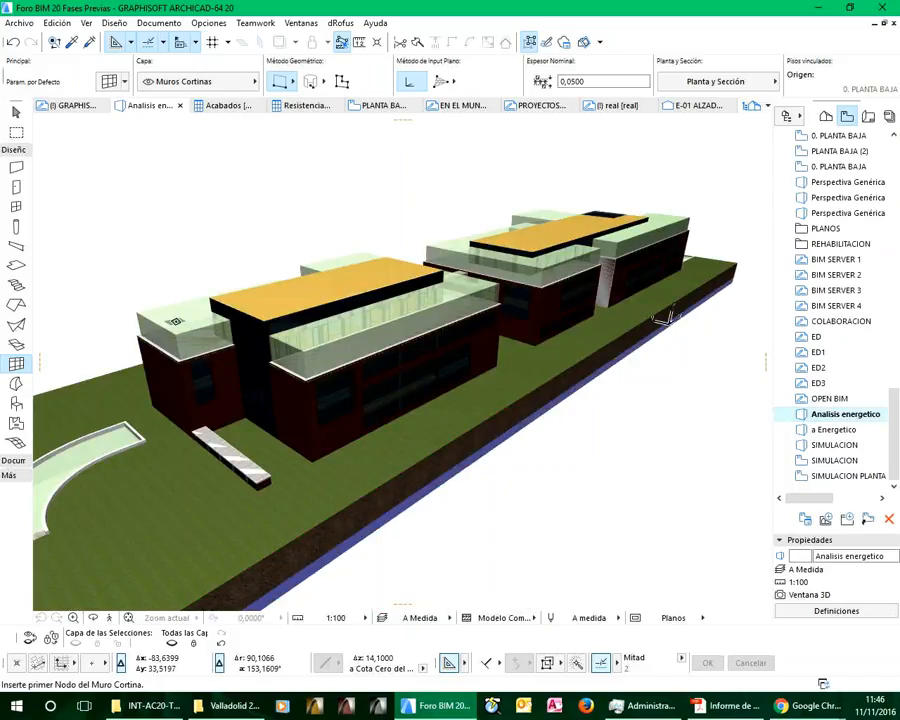
Select the front building's roof Terraza zone and look over the thermal blocks in the energy model review, keeping the building uncovered
{"action": "left_click", "coordinate": [177, 313], "text": "shift"}
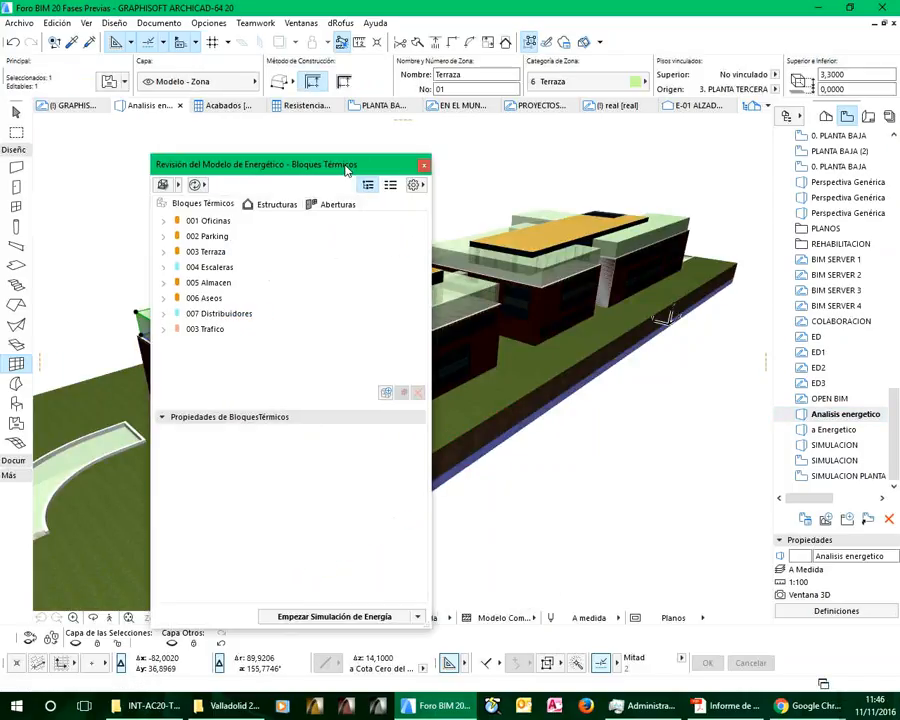
{"action": "left_click_drag", "start_coordinate": [348, 158], "coordinate": [249, 141]}
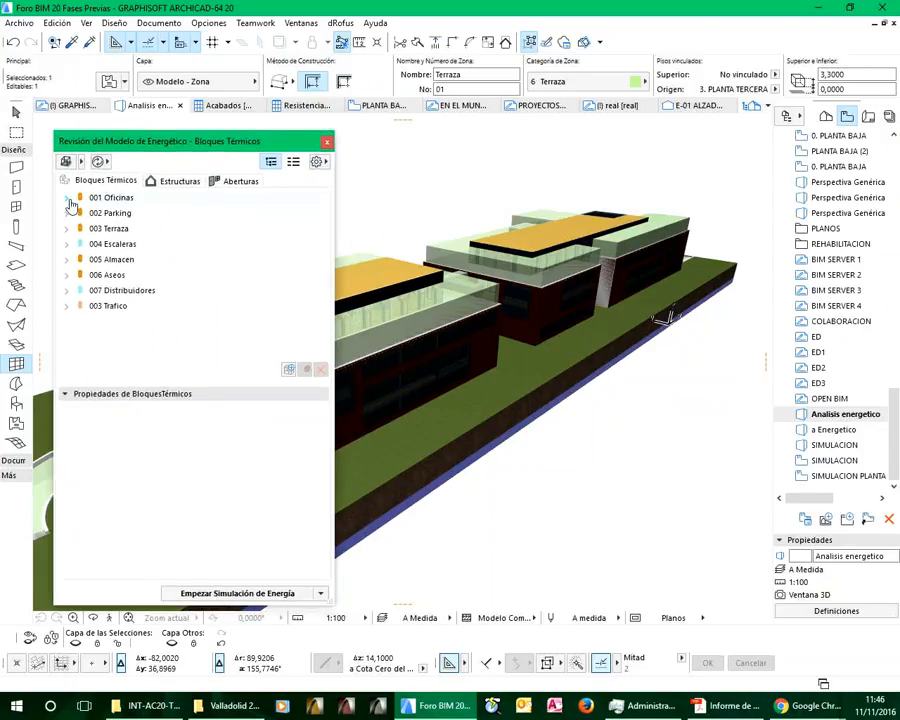
{"action": "left_click", "coordinate": [67, 199]}
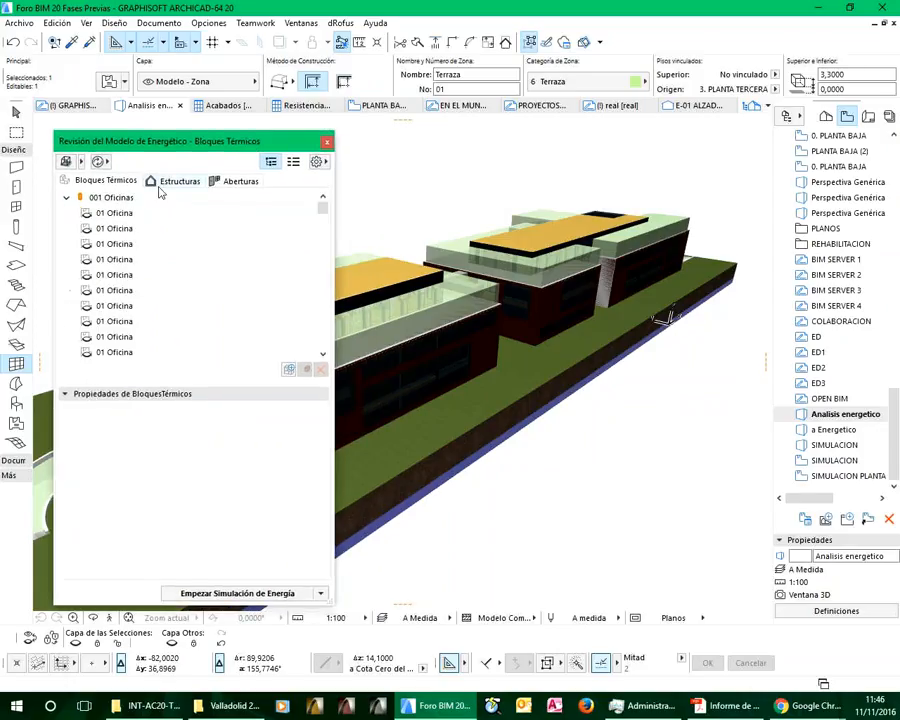
{"action": "left_click", "coordinate": [67, 197]}
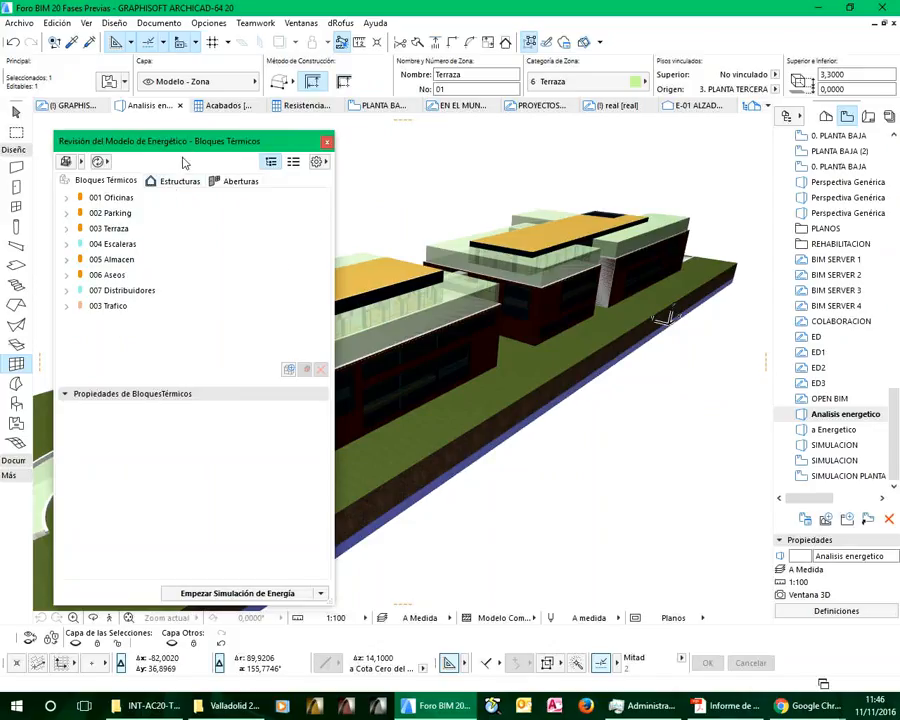
{"action": "left_click_drag", "start_coordinate": [181, 146], "coordinate": [588, 127]}
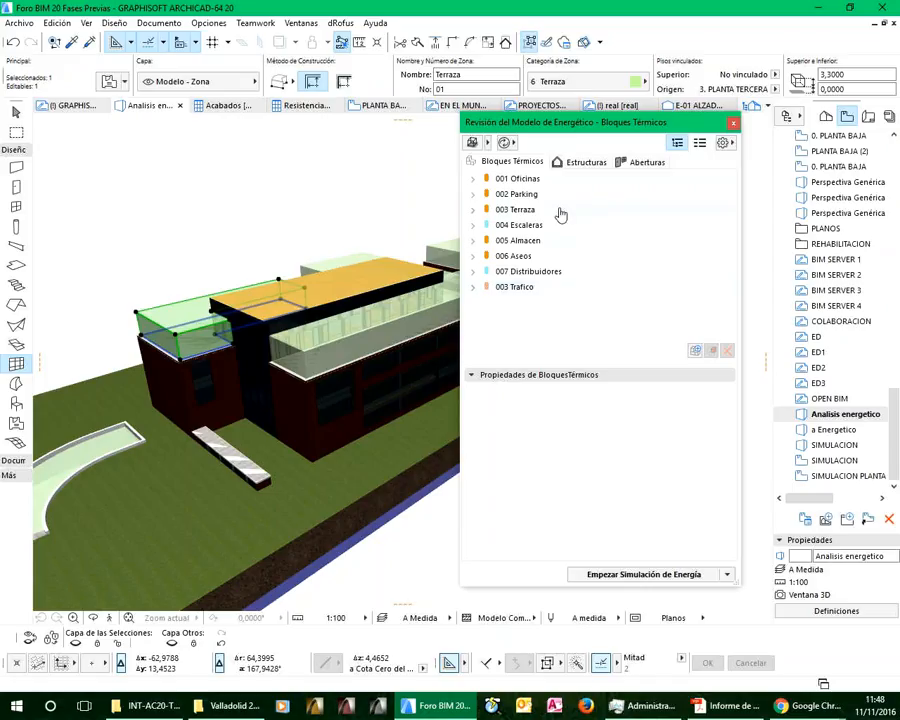
Open the a Energetico view, turn on the energy model display in 3D and expand the 001 Oficinas thermal block
{"action": "double_click", "coordinate": [829, 432]}
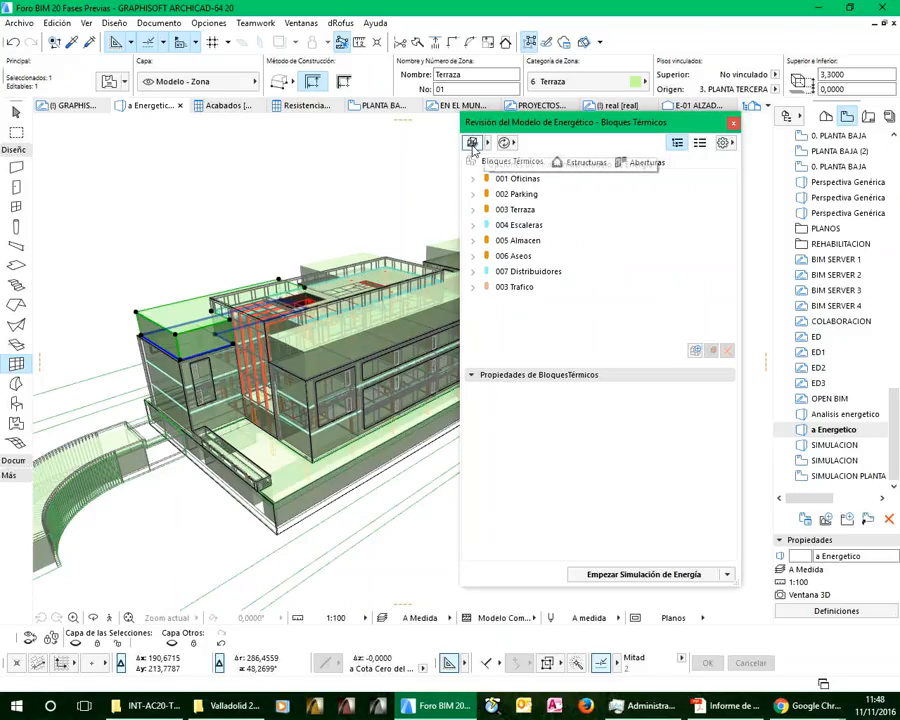
{"action": "left_click", "coordinate": [473, 146]}
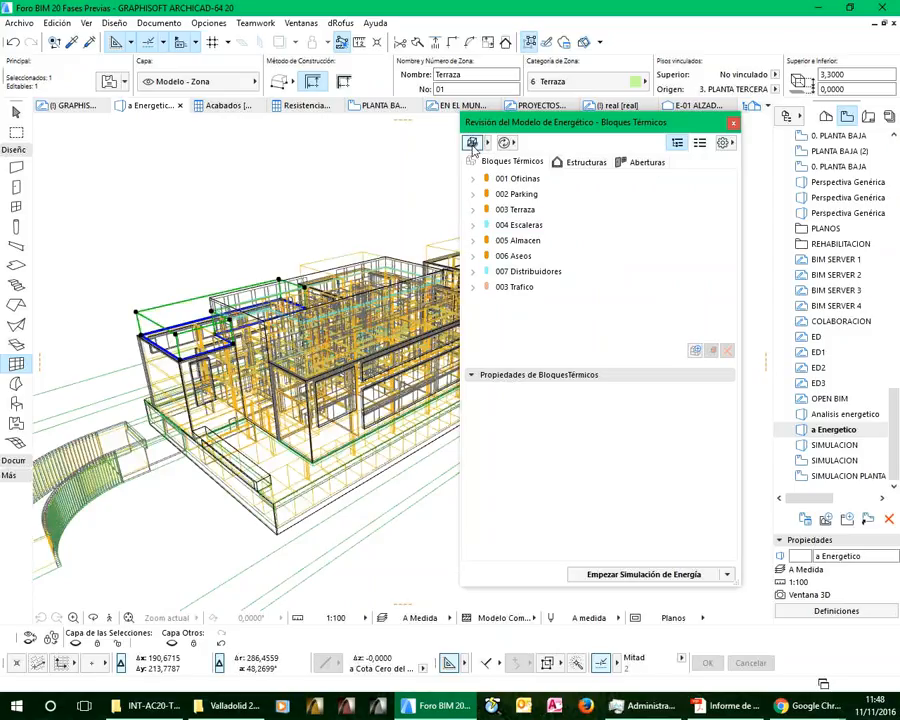
{"action": "double_click", "coordinate": [506, 183]}
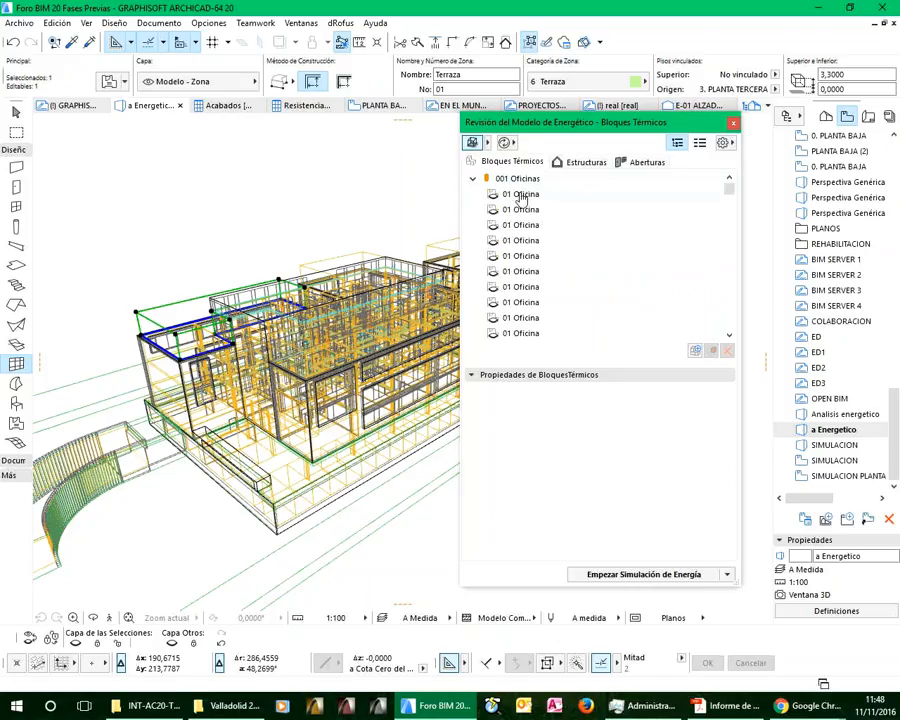
Inspect the first three 01 Oficina zones of the 001 Oficinas thermal block in the 3D model
{"action": "left_click", "coordinate": [520, 196]}
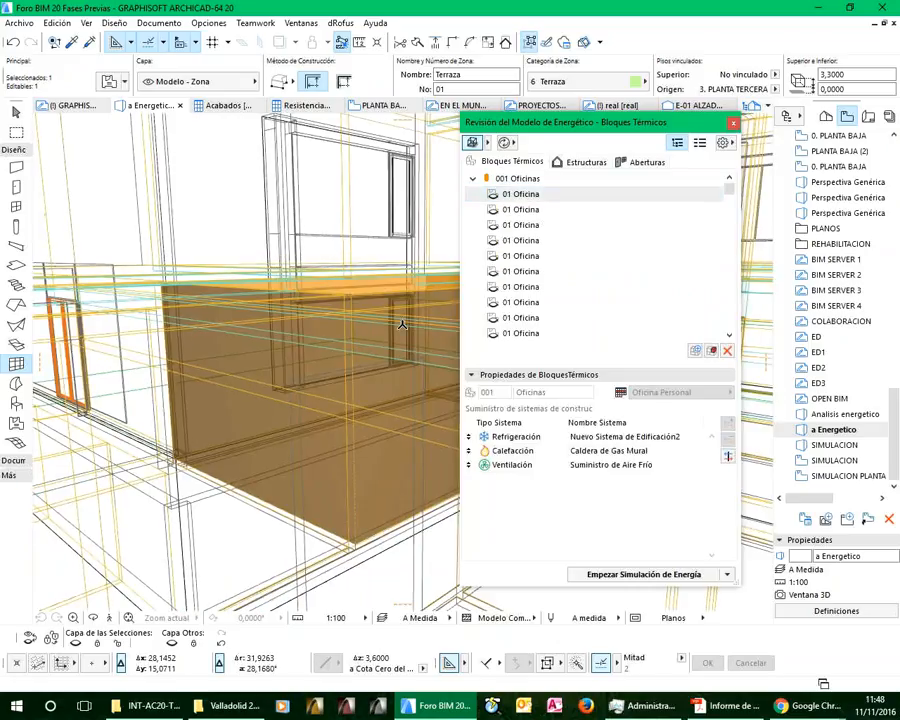
{"action": "scroll", "coordinate": [376, 350], "scroll_direction": "down", "scroll_amount": 3}
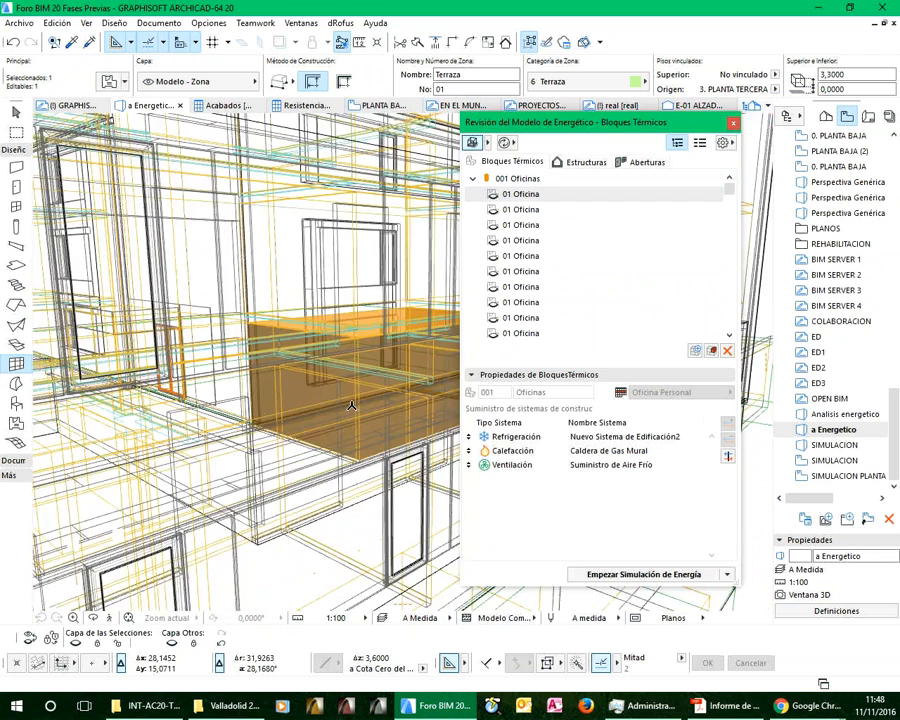
{"action": "scroll", "coordinate": [388, 374], "scroll_direction": "down", "scroll_amount": 4}
{"action": "scroll", "coordinate": [291, 446], "scroll_direction": "up", "scroll_amount": 3}
{"action": "scroll", "coordinate": [392, 363], "scroll_direction": "down", "scroll_amount": 3}
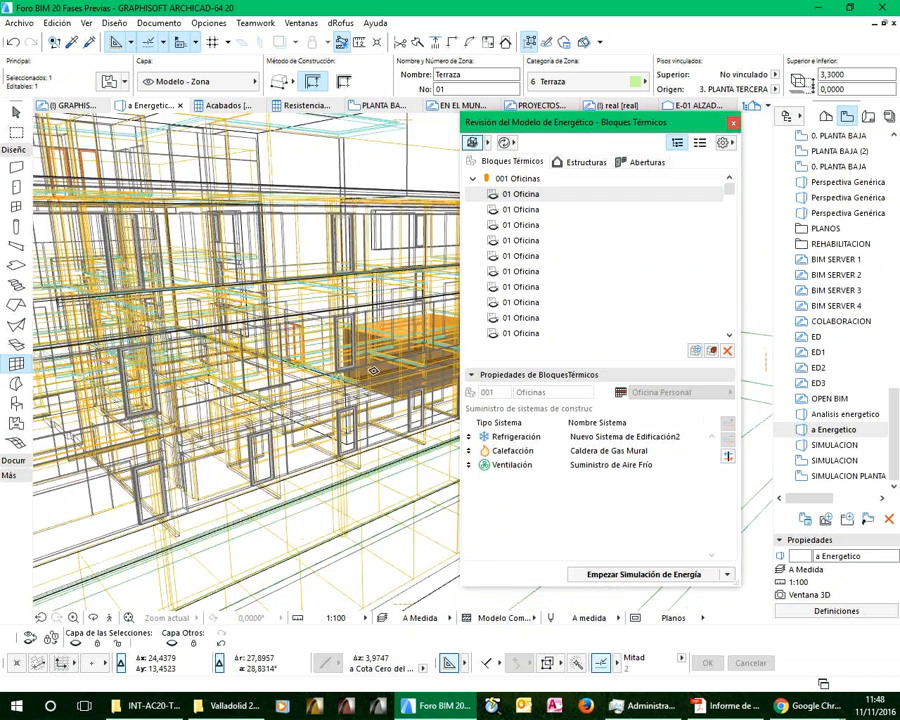
{"action": "scroll", "coordinate": [392, 362], "scroll_direction": "up", "scroll_amount": 2}
{"action": "left_click", "coordinate": [521, 209]}
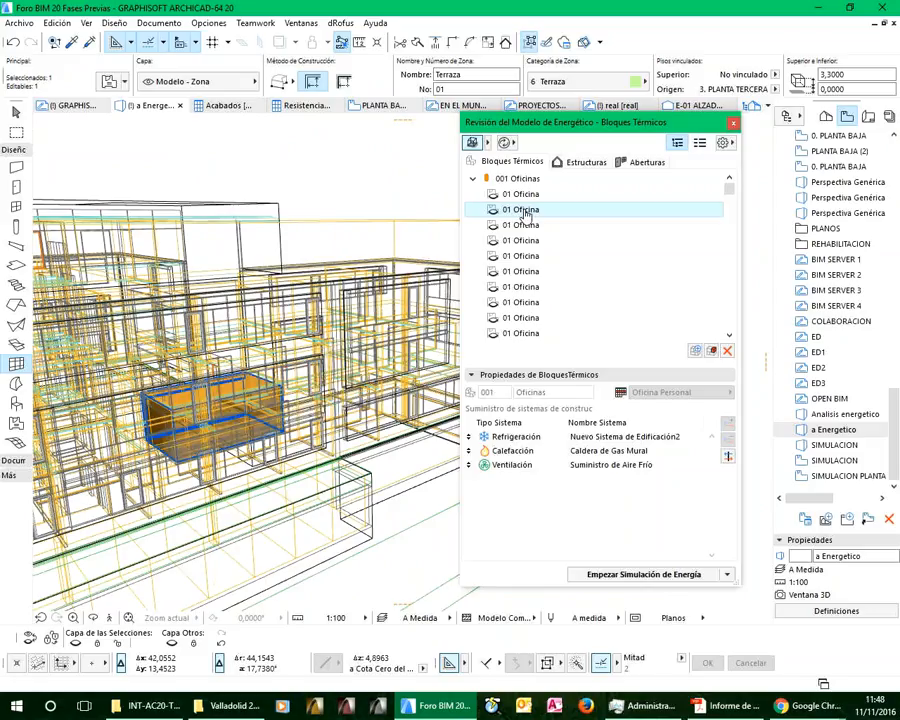
{"action": "left_click", "coordinate": [525, 226]}
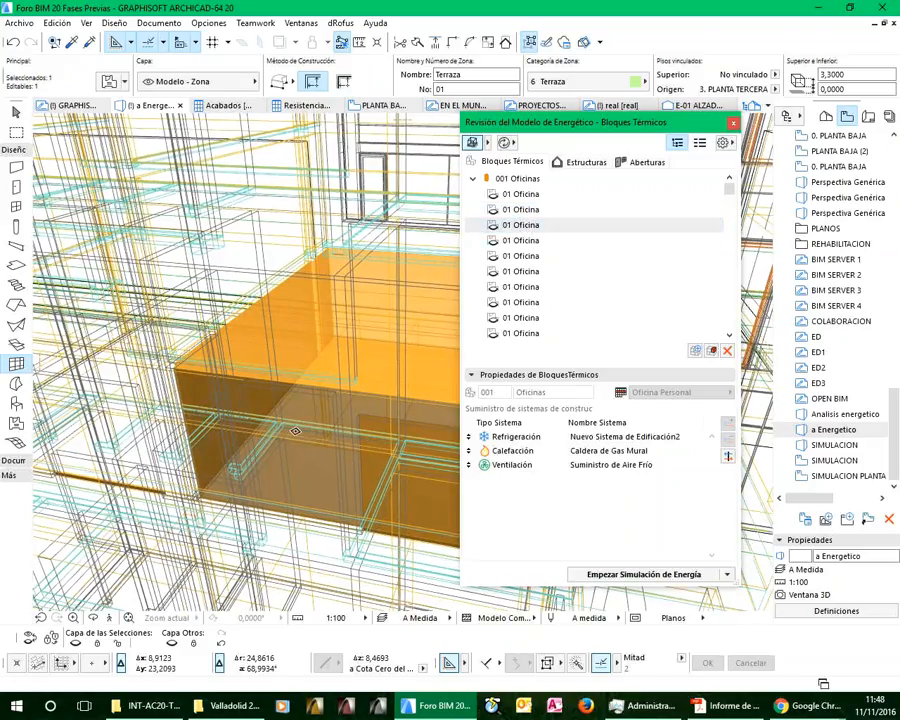
{"action": "scroll", "coordinate": [295, 431], "scroll_direction": "down", "scroll_amount": 3}
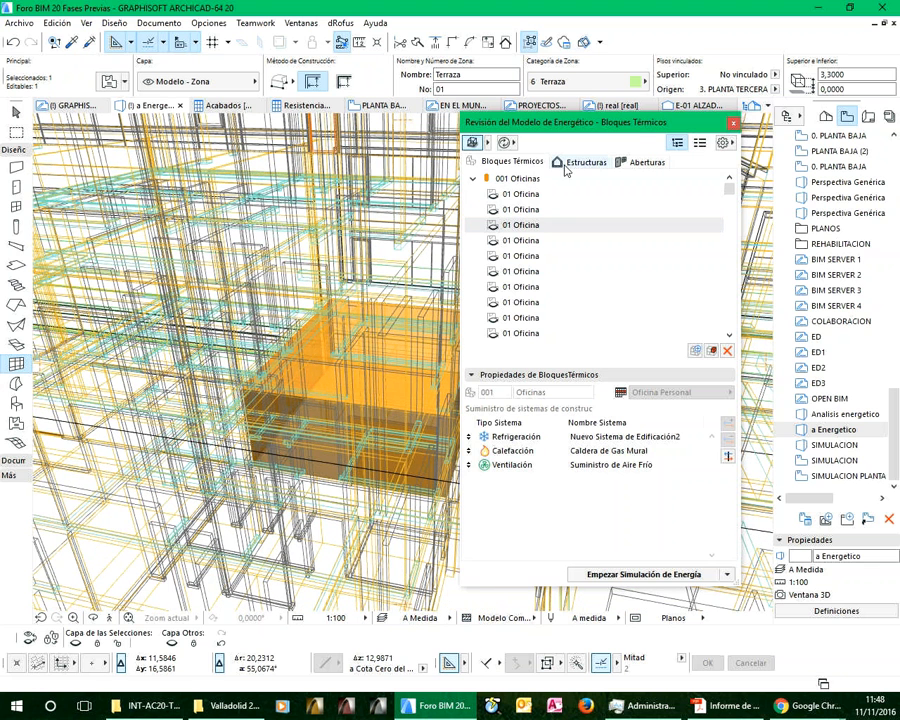
Review the structures of 001 Oficinas and show the properties of the first external perfilado Muro - Existente
{"action": "left_click", "coordinate": [571, 165]}
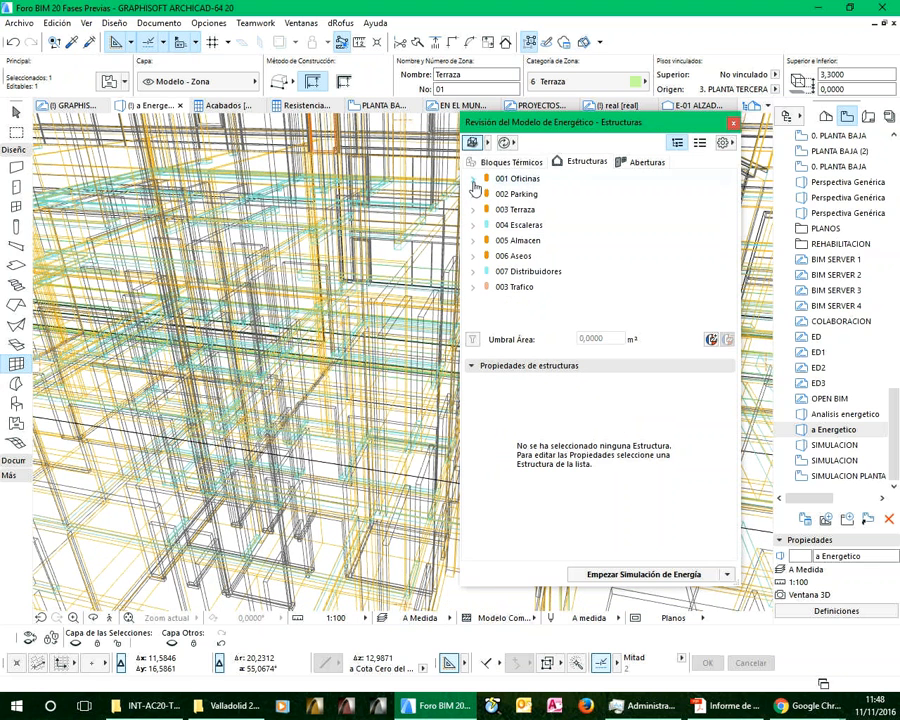
{"action": "left_click", "coordinate": [473, 179]}
{"action": "double_click", "coordinate": [530, 194]}
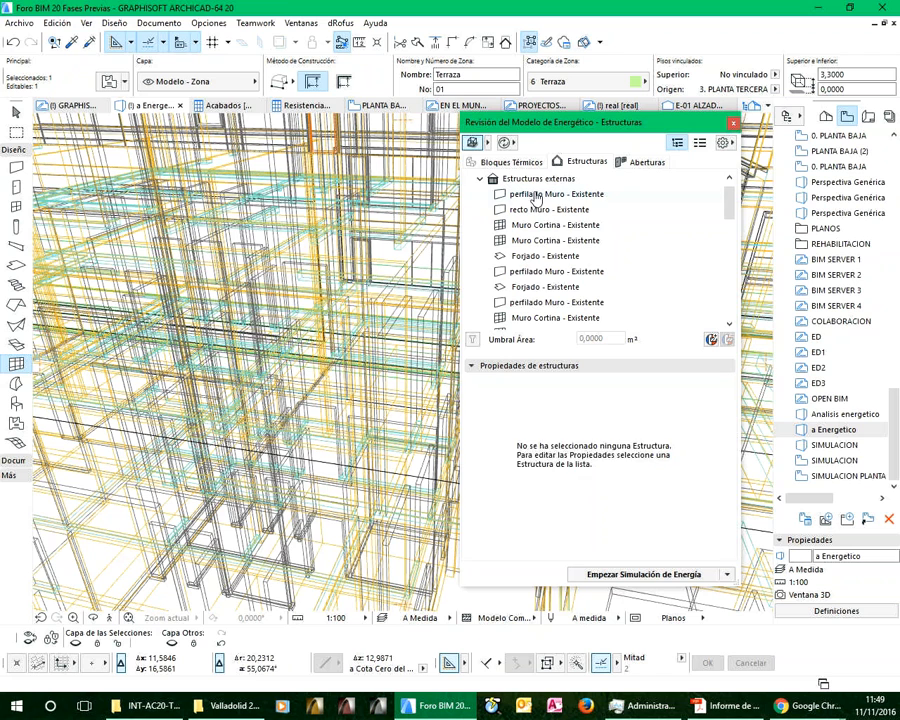
{"action": "left_click", "coordinate": [537, 195]}
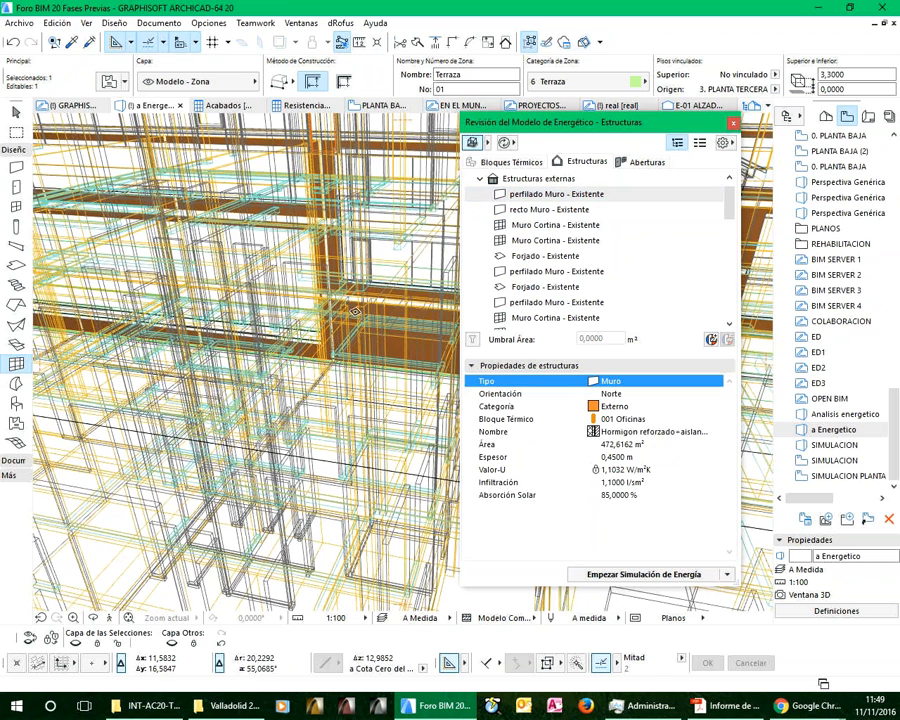
Review the openings of the 001 Oficinas thermal block, listing its windows and showing the properties of Wind-061 - Existente
{"action": "scroll", "coordinate": [359, 311], "scroll_direction": "up", "scroll_amount": 3}
{"action": "scroll", "coordinate": [342, 352], "scroll_direction": "up", "scroll_amount": 3}
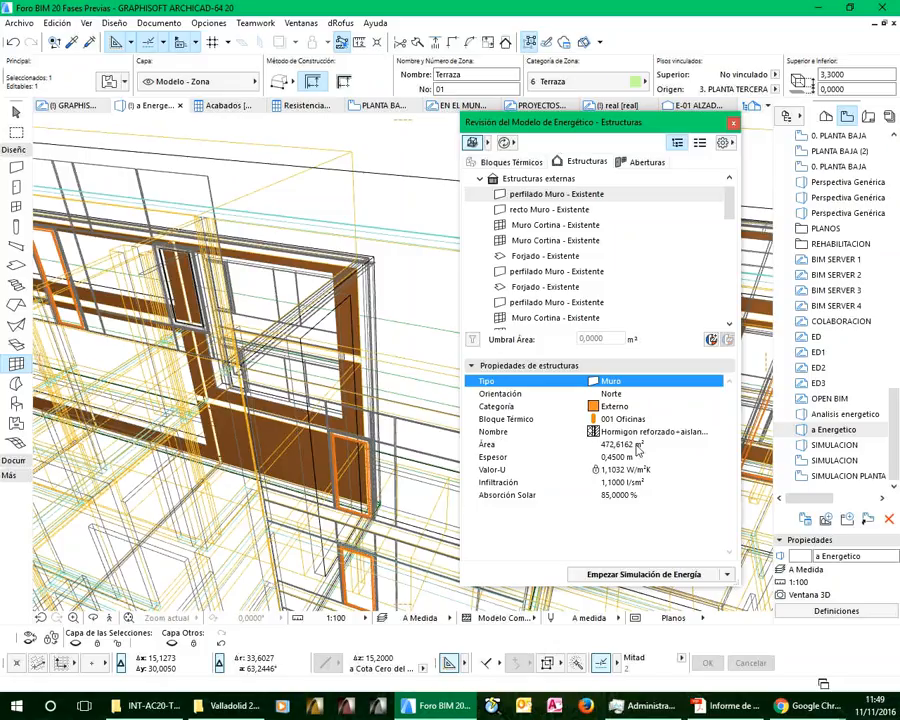
{"action": "left_click", "coordinate": [640, 163]}
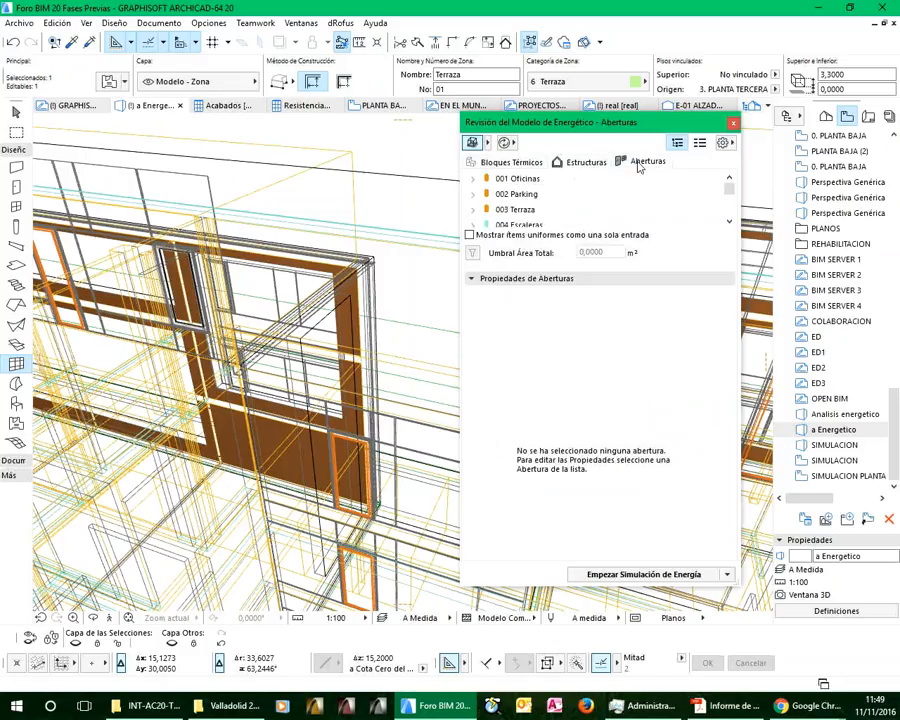
{"action": "left_click", "coordinate": [472, 178]}
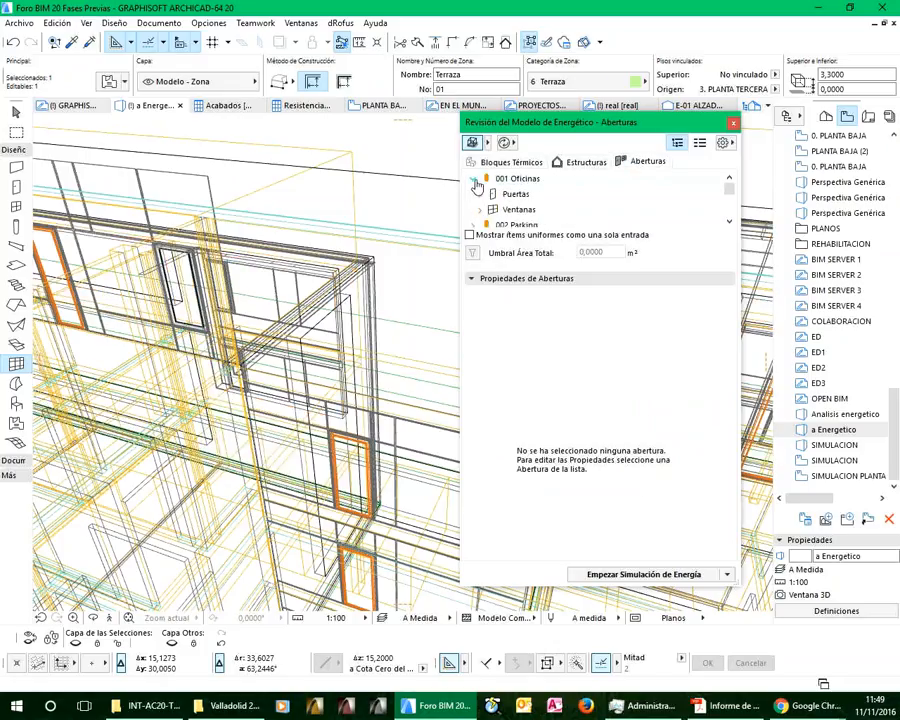
{"action": "double_click", "coordinate": [543, 213]}
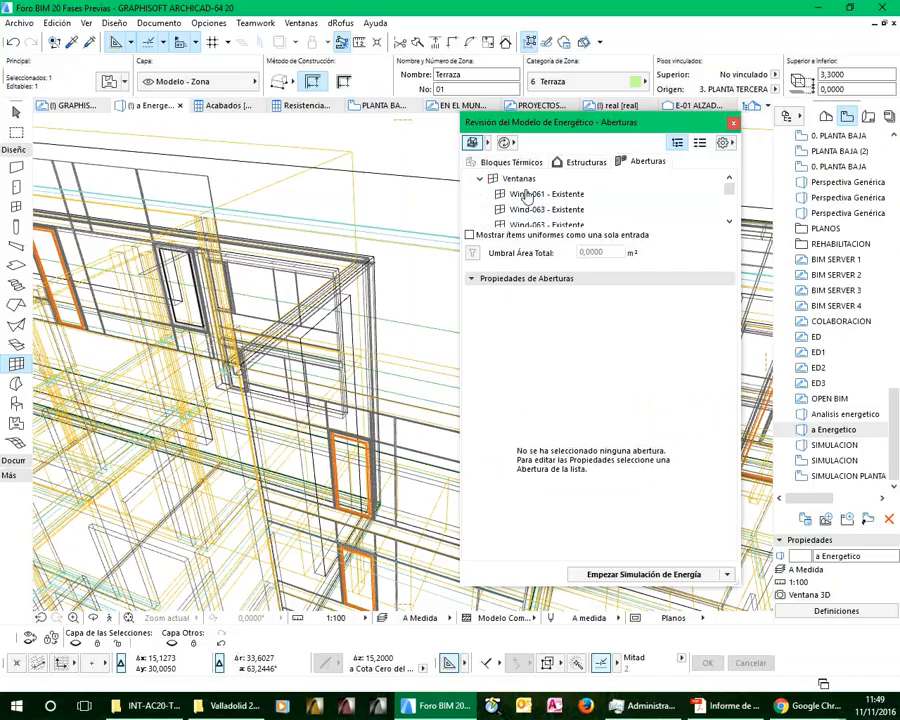
{"action": "left_click", "coordinate": [522, 195]}
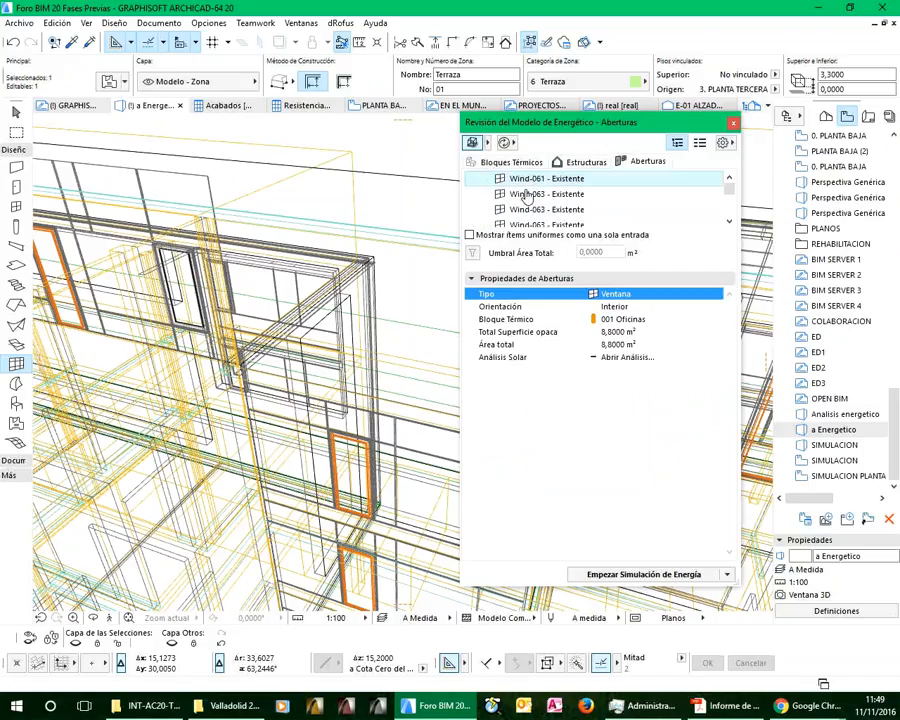
{"action": "double_click", "coordinate": [526, 195]}
{"action": "left_click", "coordinate": [546, 528]}
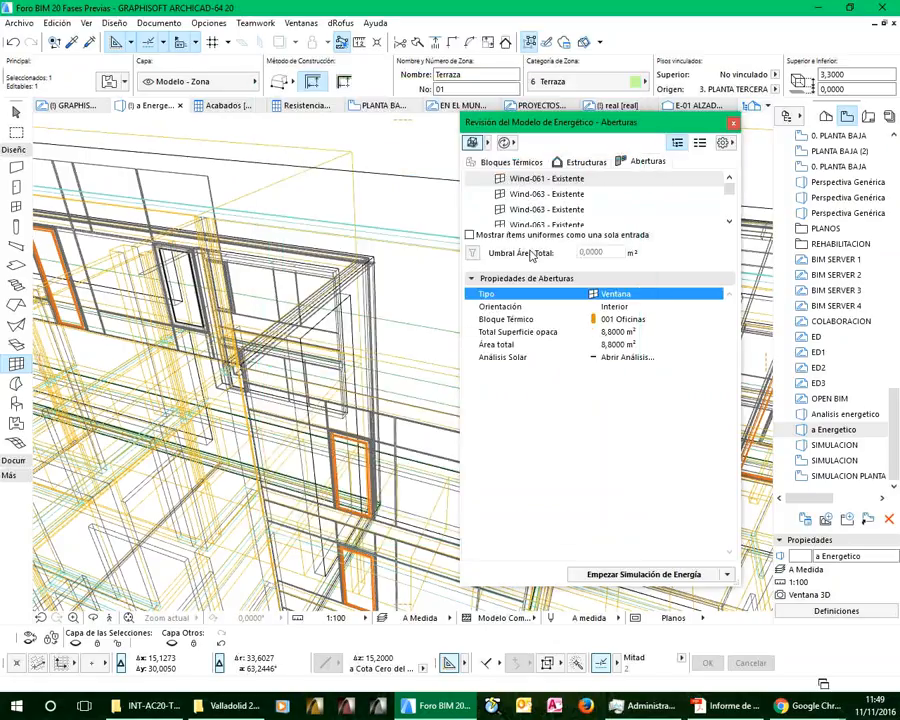
Show the properties of the first Wind-063 - Existente window and locate it in the 3D model
{"action": "left_click", "coordinate": [536, 199]}
{"action": "left_click", "coordinate": [529, 197]}
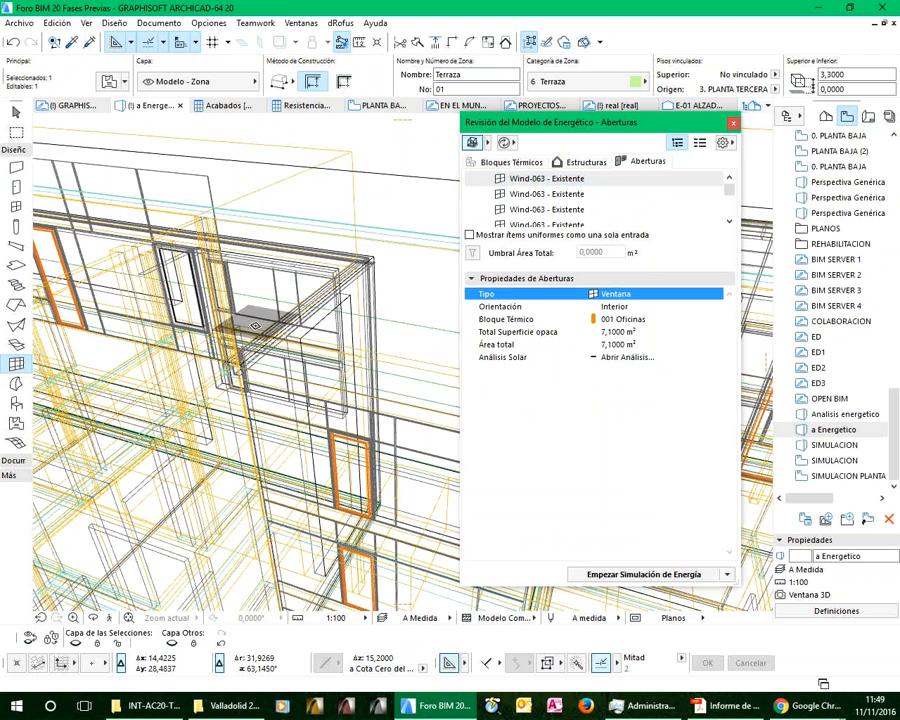
{"action": "scroll", "coordinate": [256, 326], "scroll_direction": "down", "scroll_amount": 4}
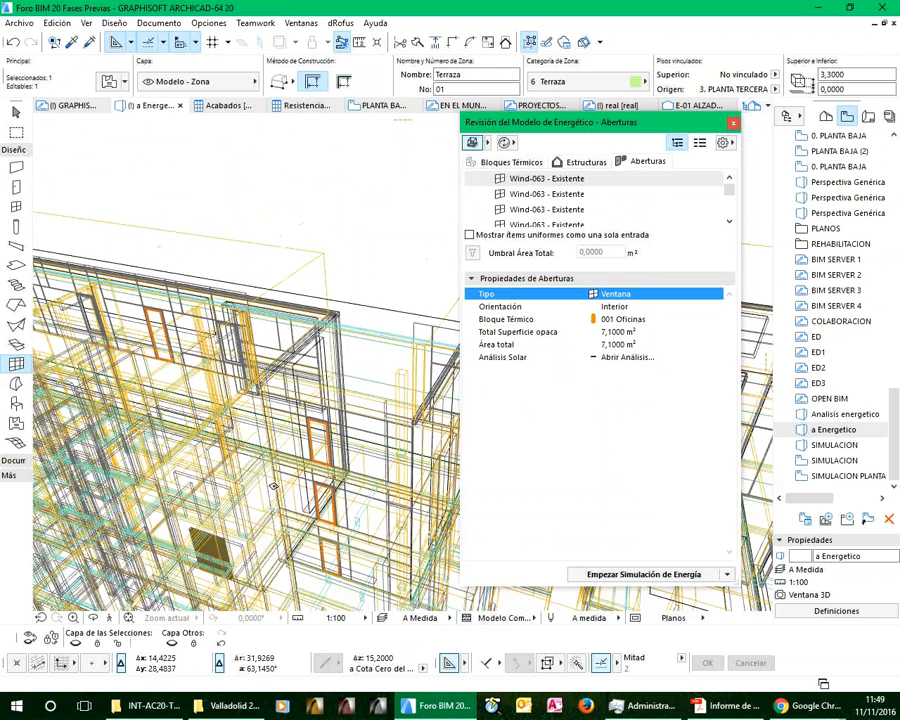
{"action": "scroll", "coordinate": [272, 486], "scroll_direction": "up", "scroll_amount": 3}
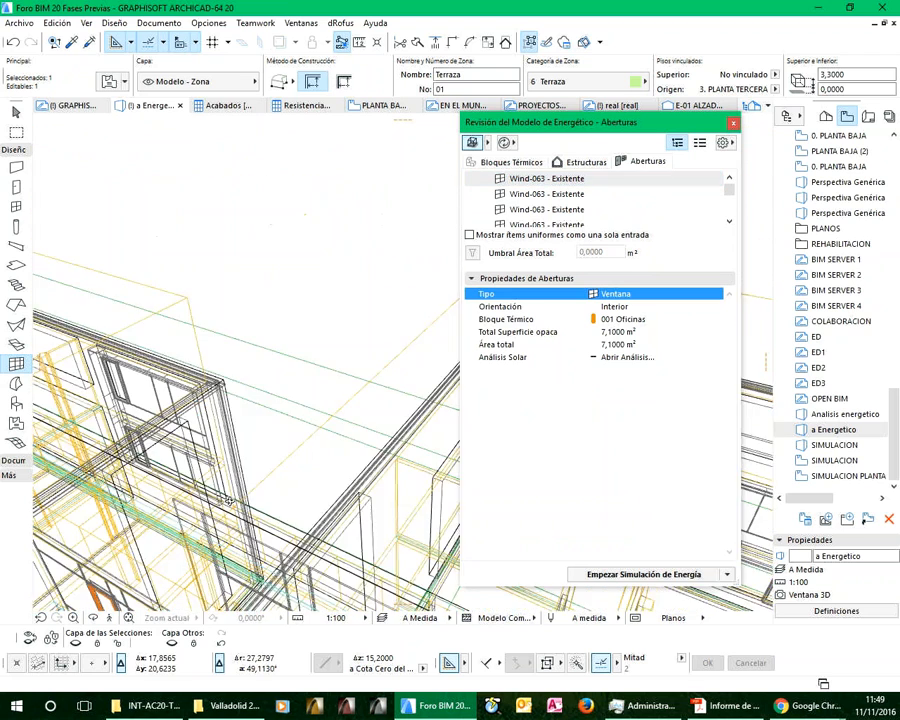
{"action": "scroll", "coordinate": [228, 500], "scroll_direction": "down", "scroll_amount": 3}
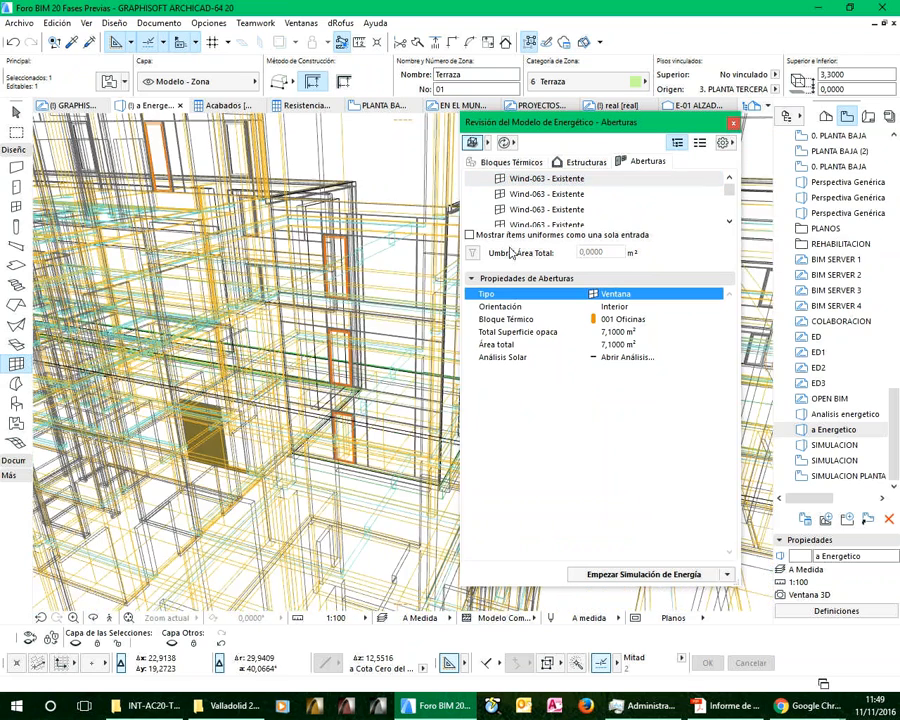
Enlarge the openings list and look over the door and window groups under 001 Oficinas and 007 Distribuidores, leaving the window groups collapsed
{"action": "left_click_drag", "start_coordinate": [524, 265], "coordinate": [524, 470]}
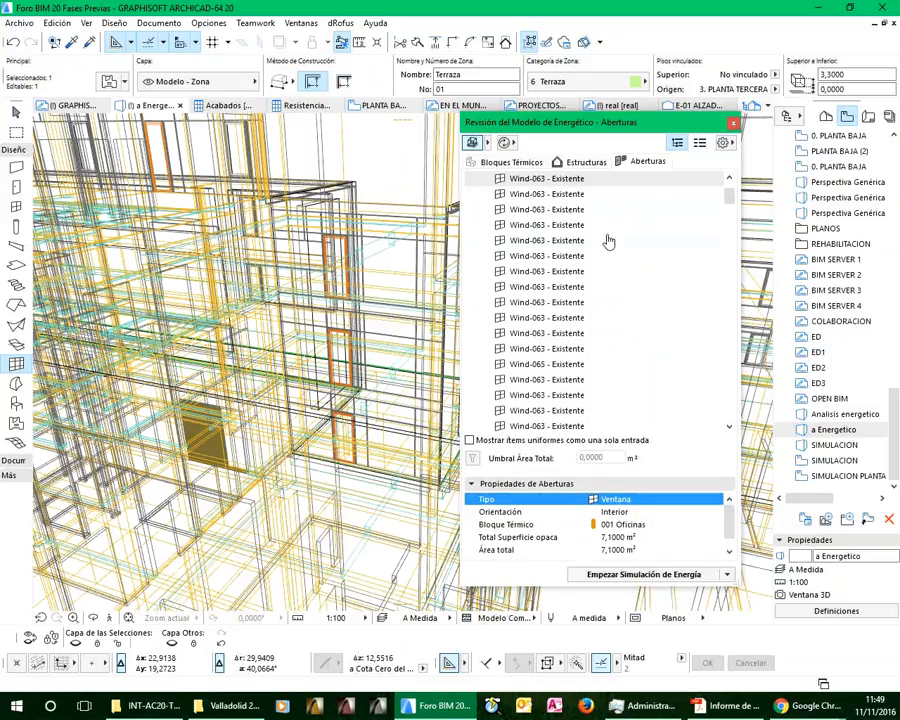
{"action": "mouse_move", "coordinate": [729, 197]}
{"action": "left_mouse_down"}
{"action": "mouse_move", "coordinate": [729, 271]}
{"action": "mouse_move", "coordinate": [729, 185]}
{"action": "left_mouse_up"}
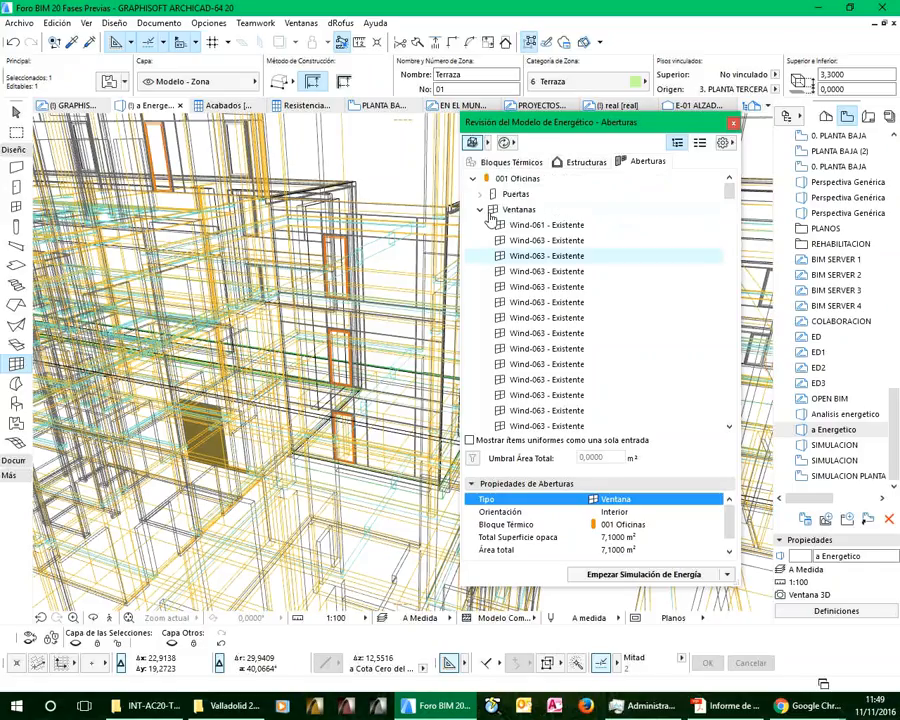
{"action": "left_click", "coordinate": [482, 211]}
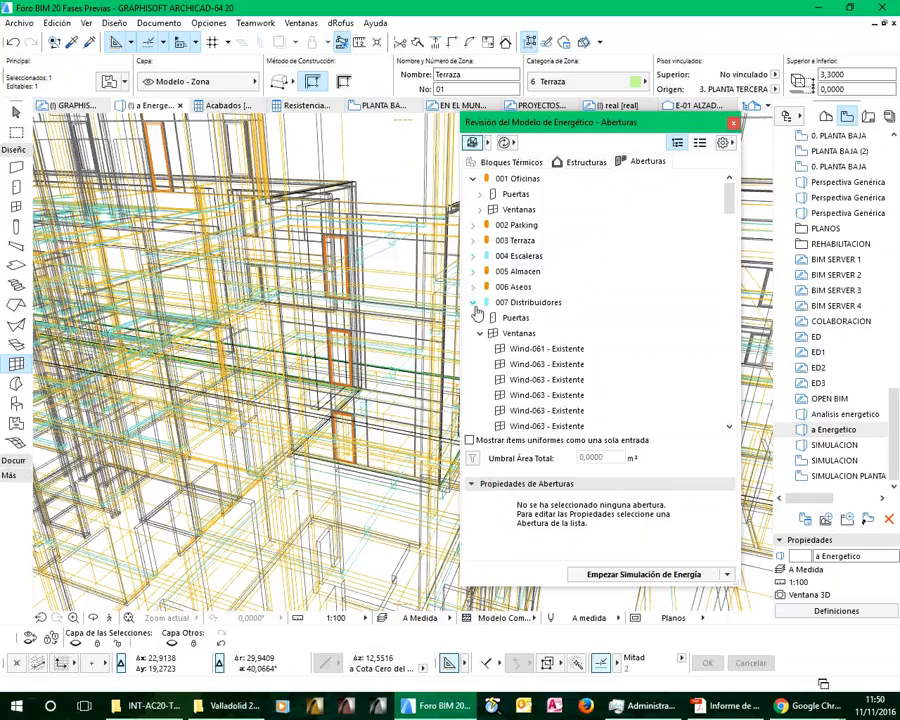
{"action": "left_click", "coordinate": [480, 333]}
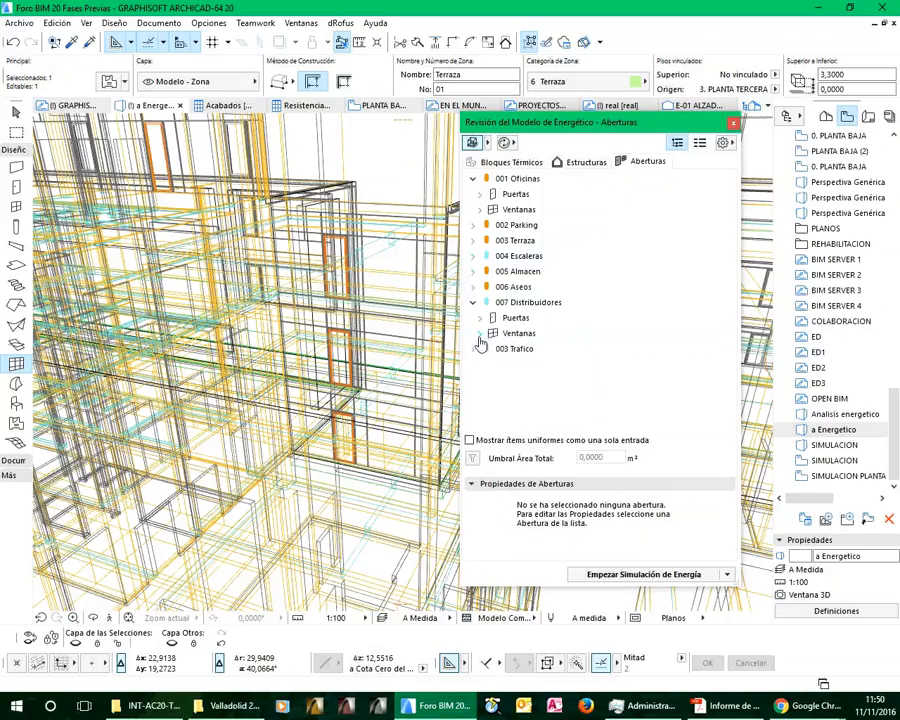
Return to the thermal blocks and look over the display options for the energy model in 3D
{"action": "left_click", "coordinate": [513, 161]}
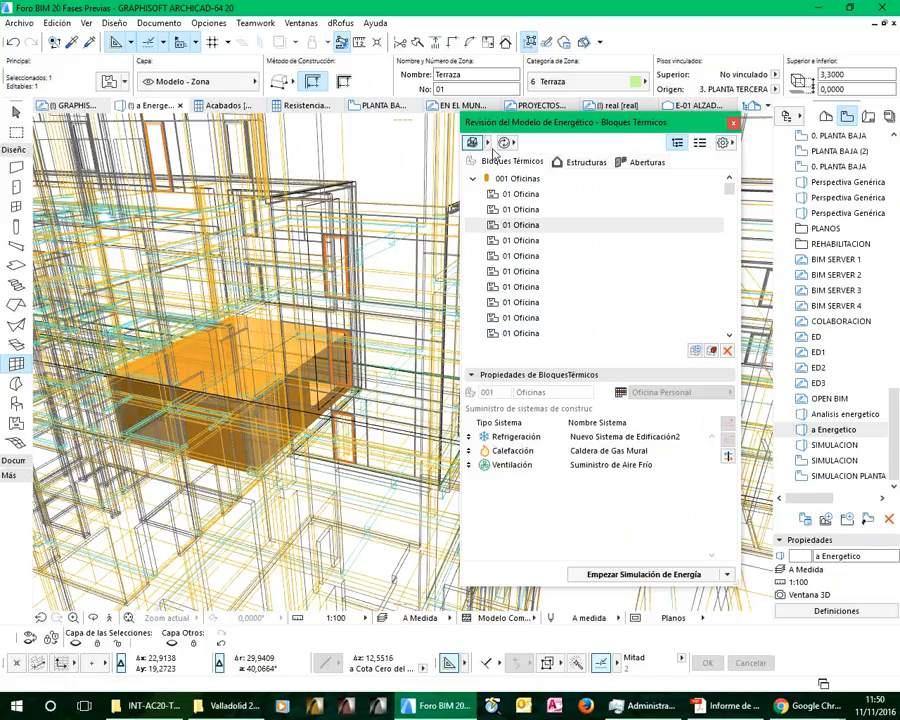
{"action": "left_click", "coordinate": [485, 143]}
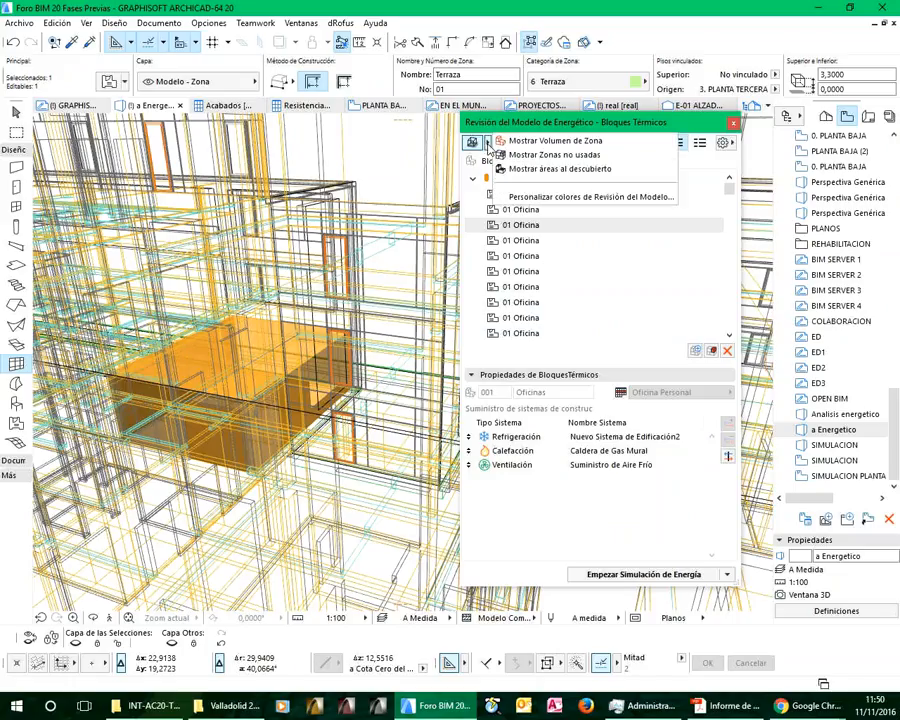
{"action": "left_click", "coordinate": [552, 126]}
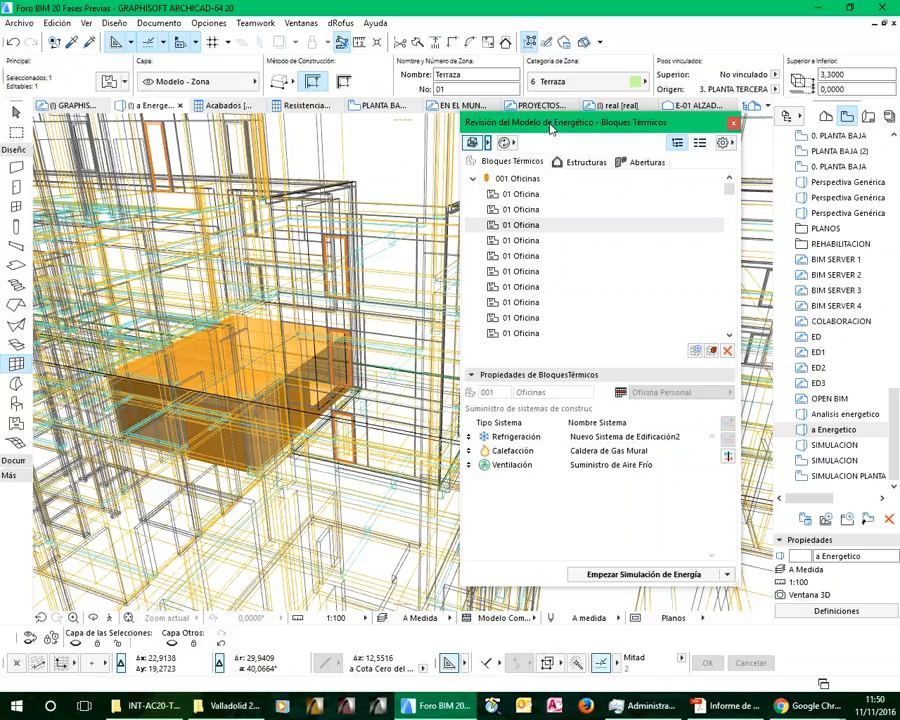
Open the operation profiles and browse the available ones, showing the occupancy data of several up to Servicio hospitalario o dormitorio
{"action": "left_click", "coordinate": [726, 143]}
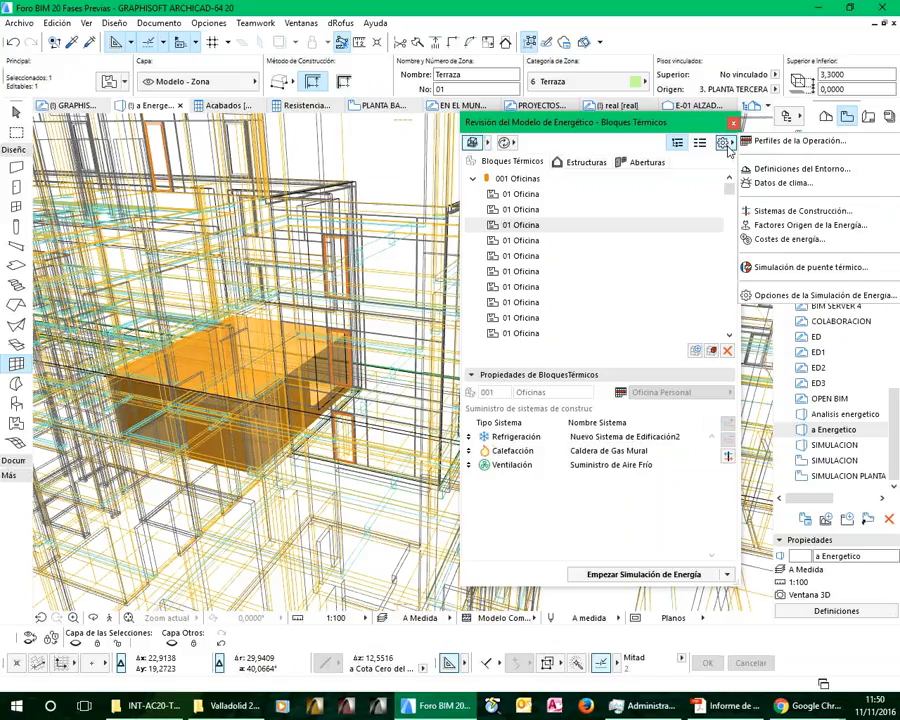
{"action": "left_click", "coordinate": [787, 145]}
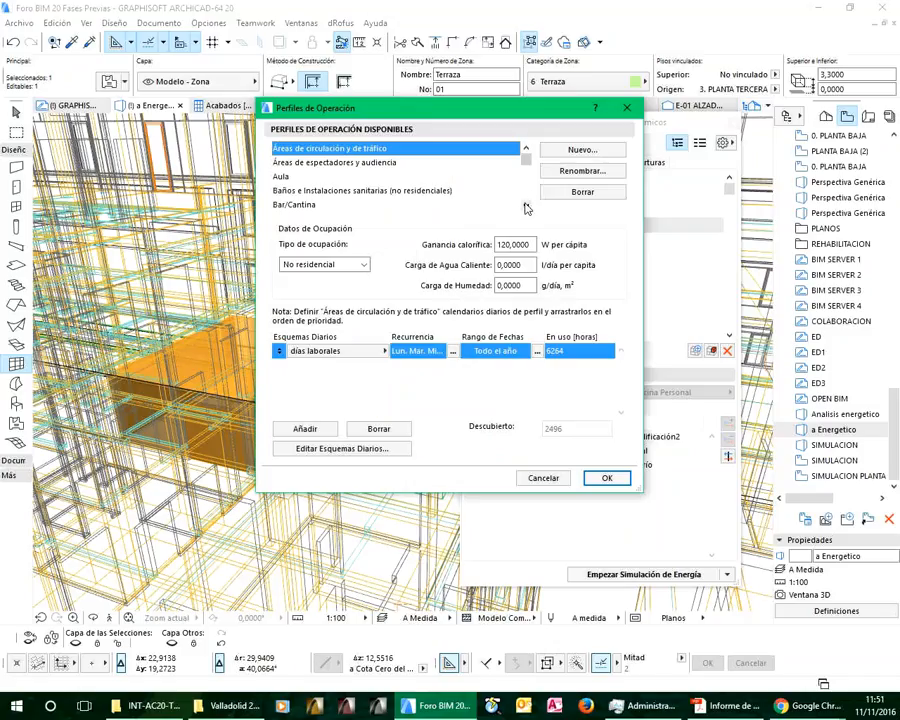
{"action": "left_click", "coordinate": [328, 164]}
{"action": "scroll", "coordinate": [337, 181], "scroll_direction": "down", "scroll_amount": 2}
{"action": "scroll", "coordinate": [337, 181], "scroll_direction": "down", "scroll_amount": 4}
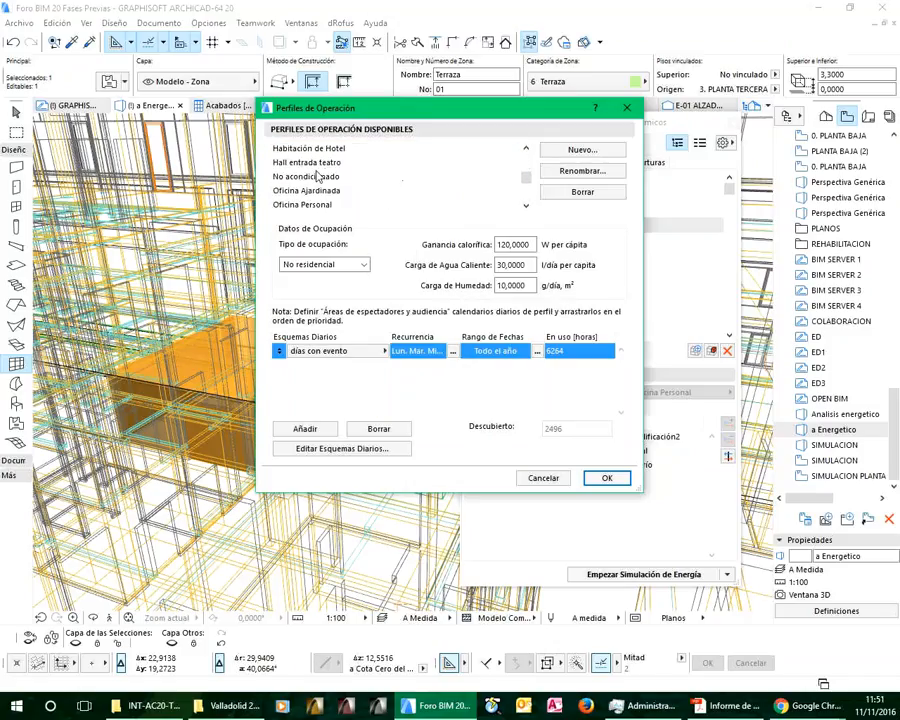
{"action": "left_click", "coordinate": [318, 176]}
{"action": "scroll", "coordinate": [325, 191], "scroll_direction": "down", "scroll_amount": 1}
{"action": "scroll", "coordinate": [325, 191], "scroll_direction": "down", "scroll_amount": 2}
{"action": "left_click", "coordinate": [322, 165]}
{"action": "scroll", "coordinate": [338, 181], "scroll_direction": "down", "scroll_amount": 5}
{"action": "scroll", "coordinate": [338, 181], "scroll_direction": "down", "scroll_amount": 4}
{"action": "left_click", "coordinate": [340, 176]}
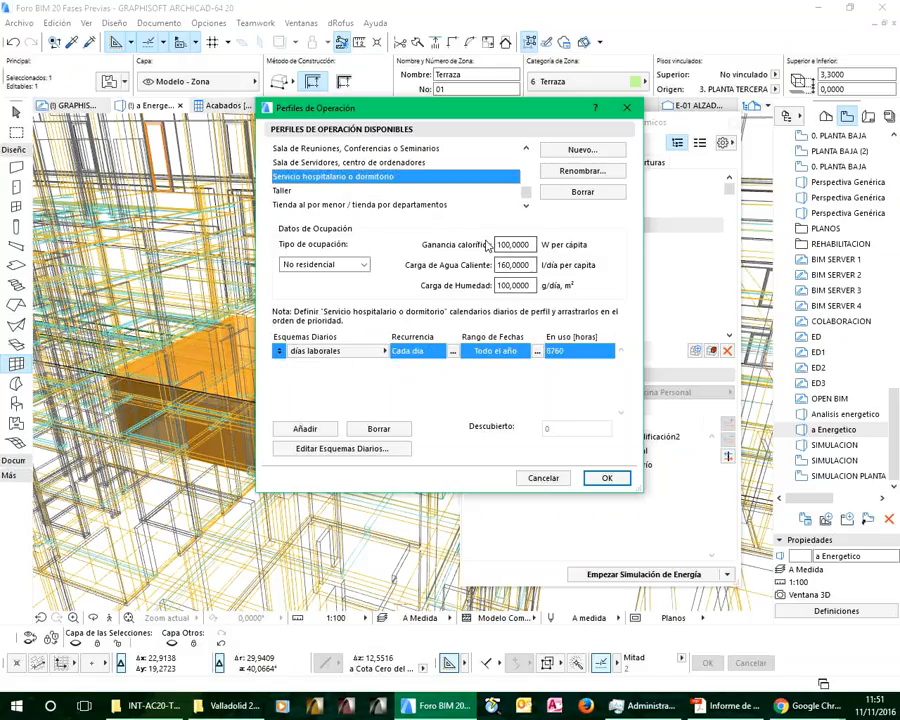
Check the occupancy type options of Servicio hospitalario o dormitorio and close the operation profiles without changes
{"action": "left_click", "coordinate": [337, 266]}
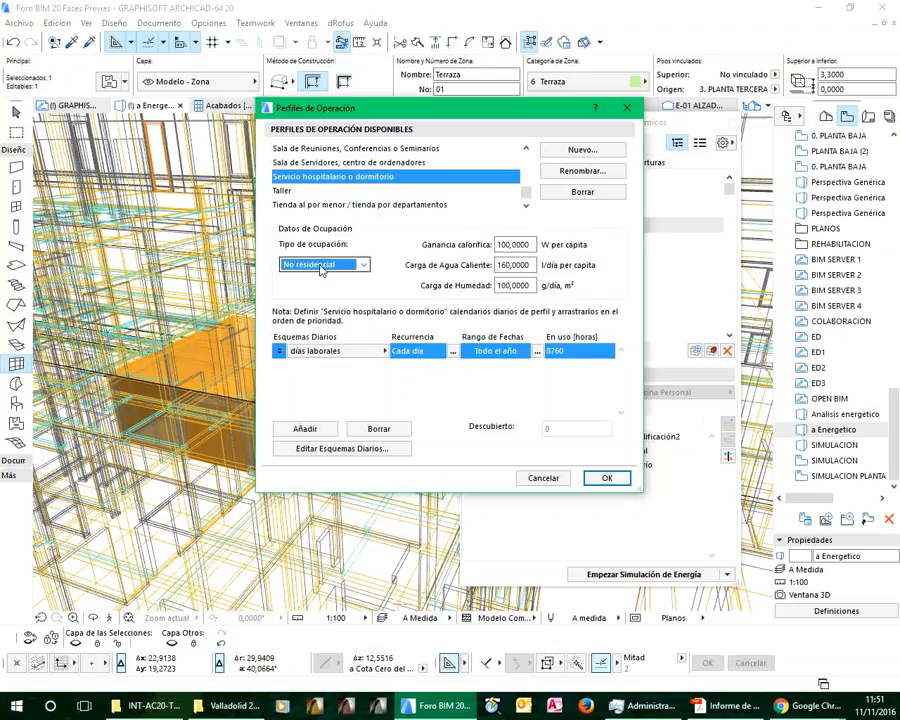
{"action": "left_click", "coordinate": [566, 220]}
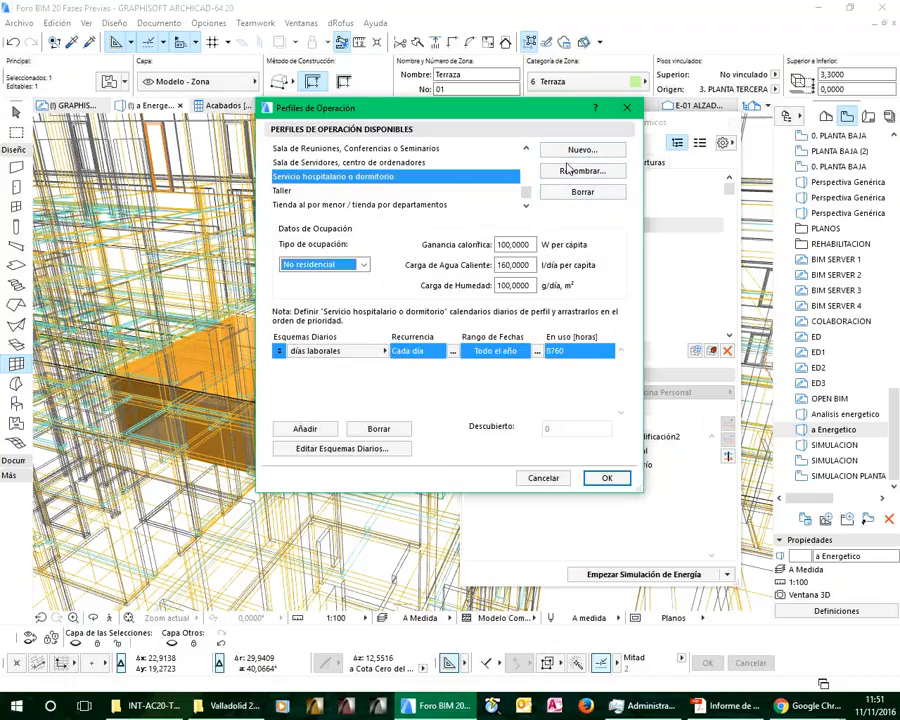
{"action": "left_click", "coordinate": [543, 477]}
Open the environment definitions of the energy model and show the project location data
{"action": "left_click", "coordinate": [724, 143]}
{"action": "left_click", "coordinate": [774, 170]}
{"action": "left_click_drag", "start_coordinate": [474, 126], "coordinate": [555, 155]}
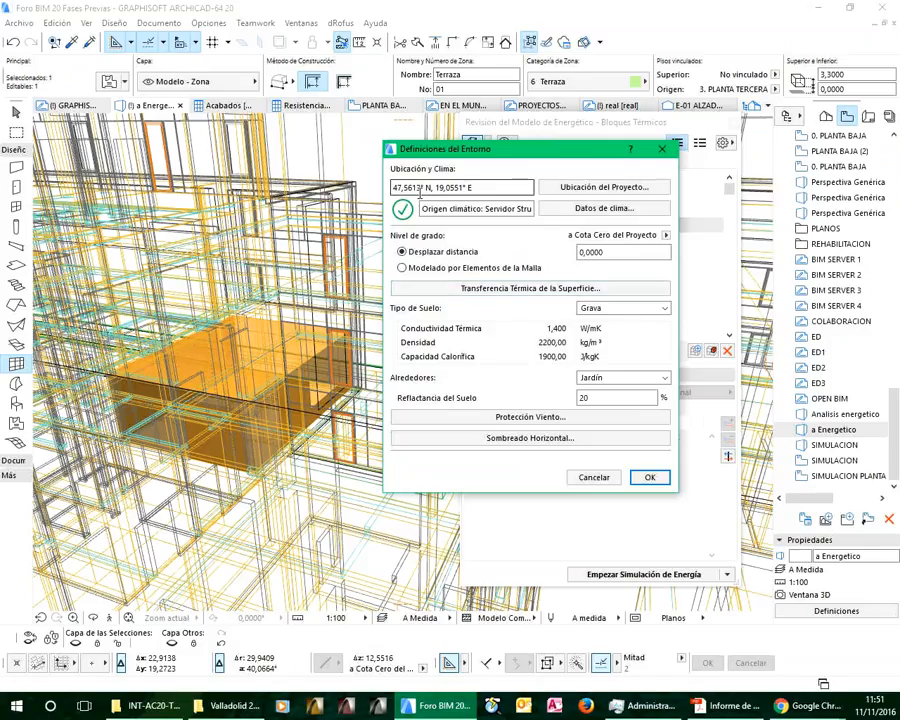
{"action": "left_click", "coordinate": [604, 187]}
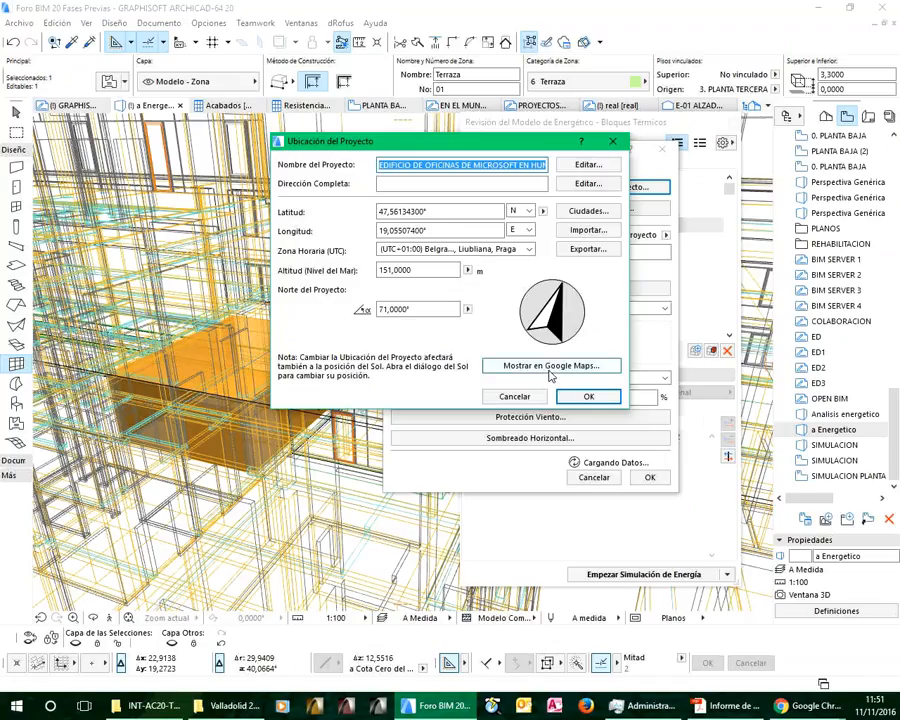
Show the project location in Google Maps in a maximized browser window with satellite imagery
{"action": "left_click", "coordinate": [551, 368]}
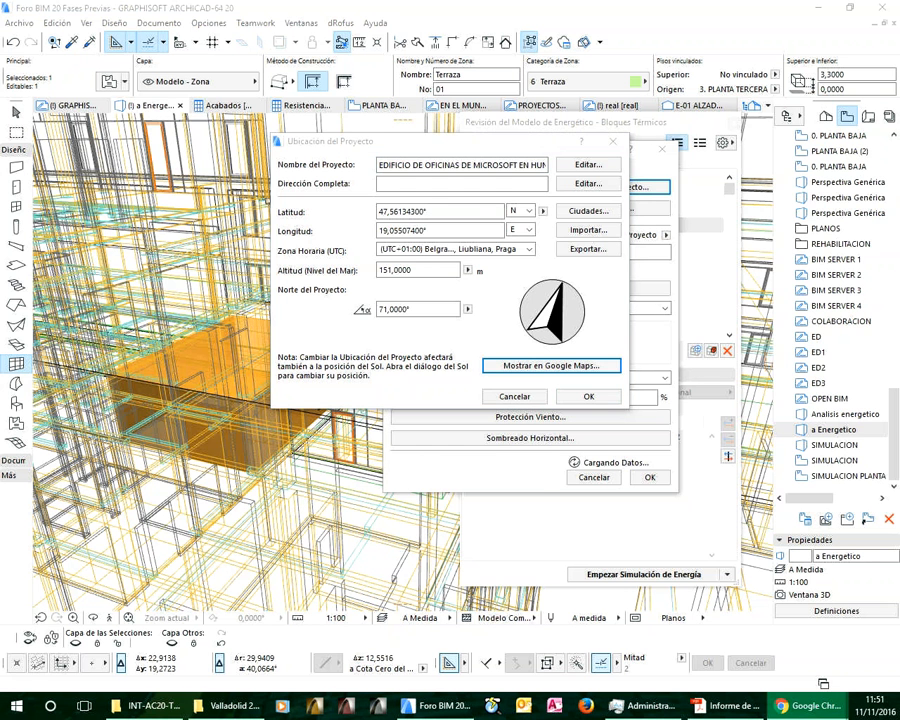
{"action": "left_click_drag", "start_coordinate": [60, 40], "coordinate": [412, 112]}
{"action": "double_click", "coordinate": [412, 110]}
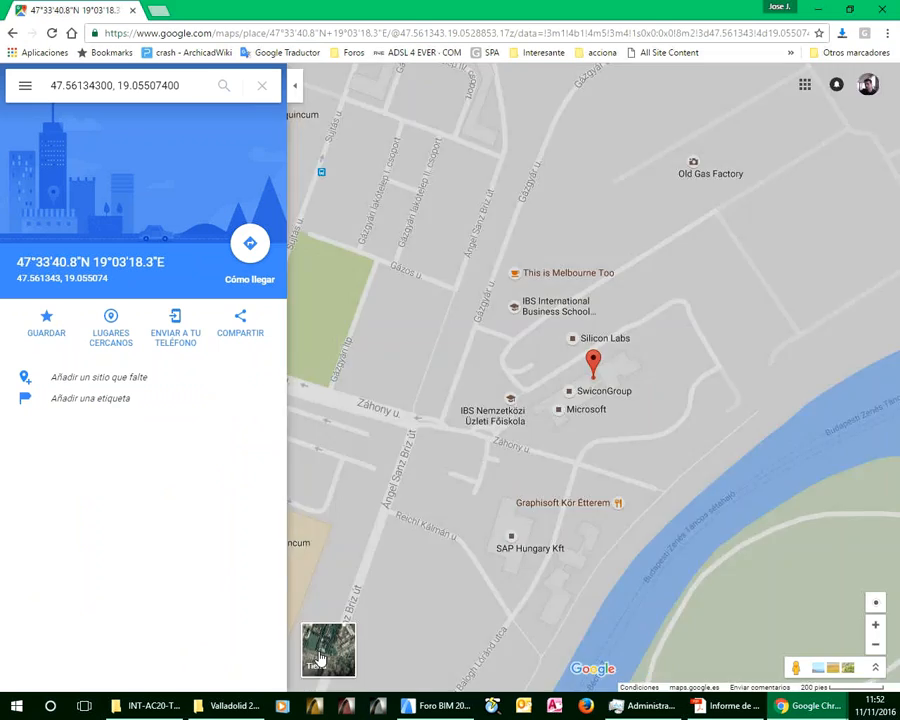
{"action": "left_click", "coordinate": [322, 652]}
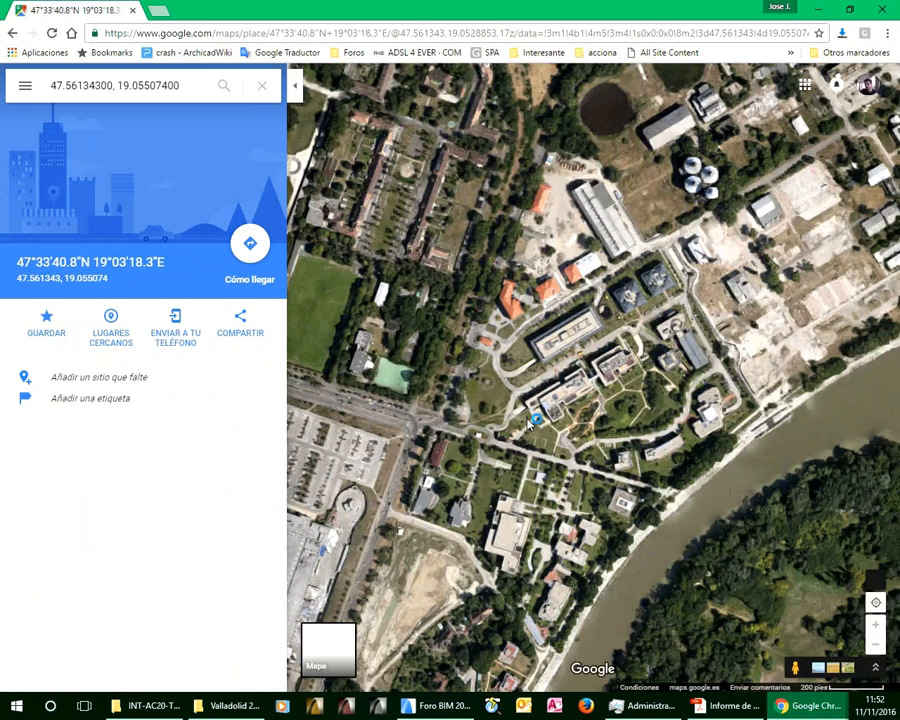
Examine the building and its surroundings around the map marker, close the browser and return to the environment definitions without changing the location
{"action": "scroll", "coordinate": [619, 371], "scroll_direction": "up", "scroll_amount": 3}
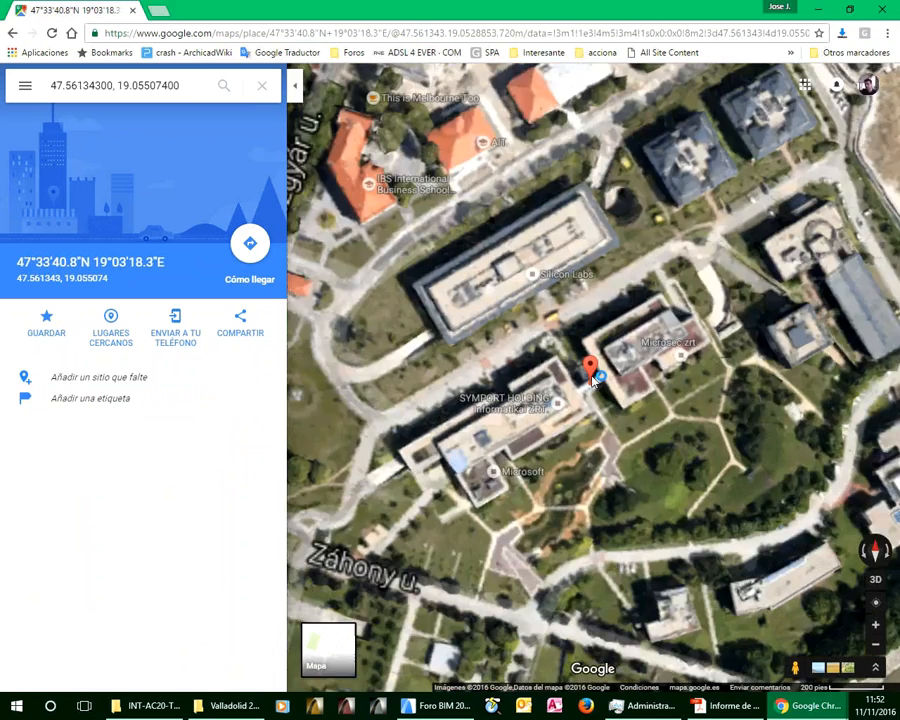
{"action": "scroll", "coordinate": [593, 378], "scroll_direction": "up", "scroll_amount": 2}
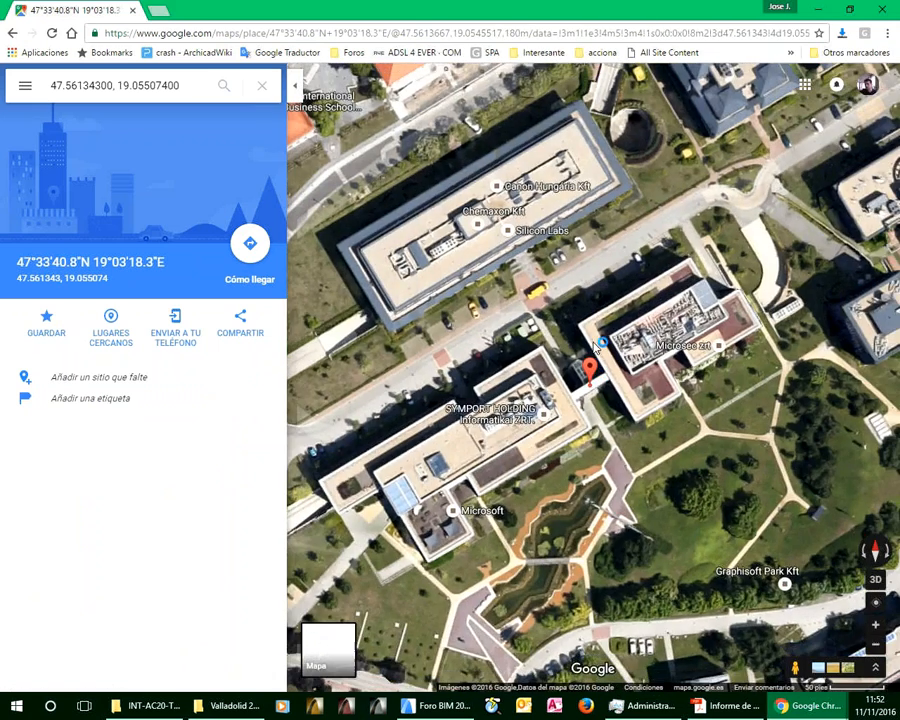
{"action": "scroll", "coordinate": [597, 345], "scroll_direction": "down", "scroll_amount": 1}
{"action": "scroll", "coordinate": [600, 350], "scroll_direction": "down", "scroll_amount": 5}
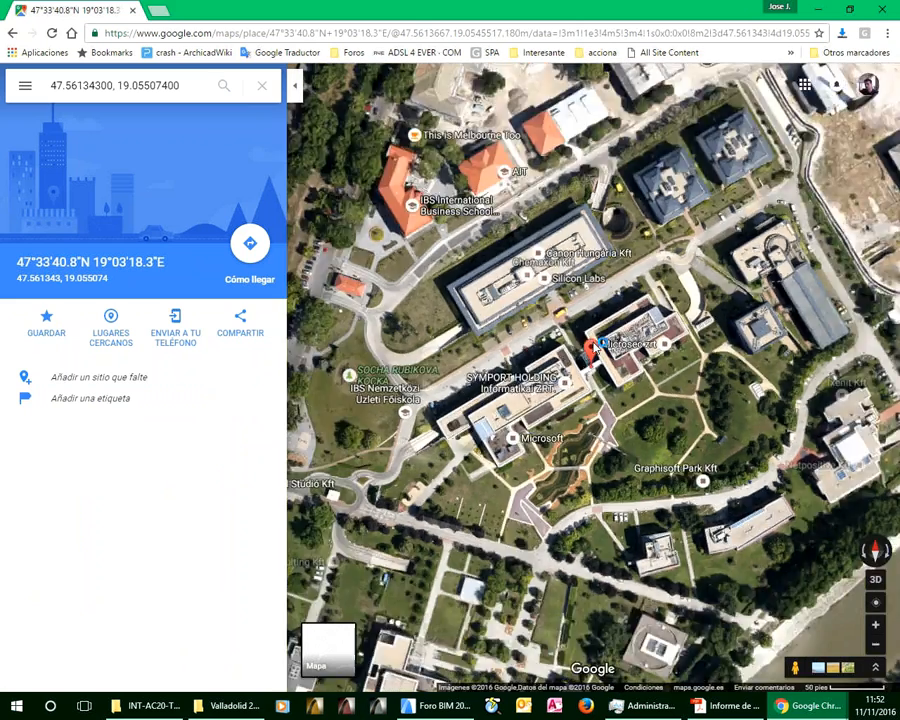
{"action": "scroll", "coordinate": [616, 363], "scroll_direction": "up", "scroll_amount": 4}
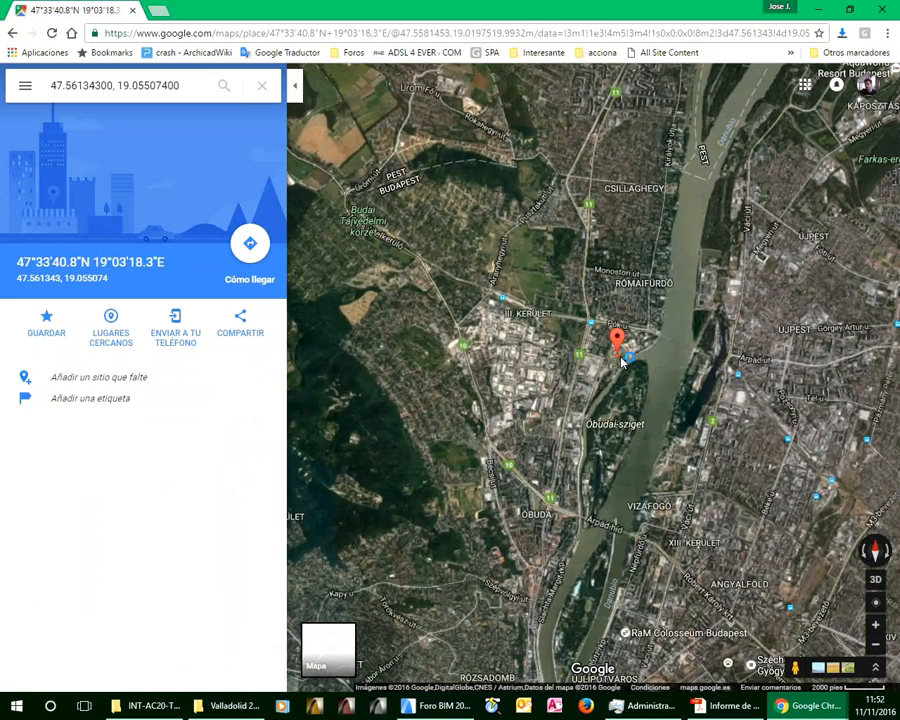
{"action": "scroll", "coordinate": [604, 313], "scroll_direction": "up", "scroll_amount": 2}
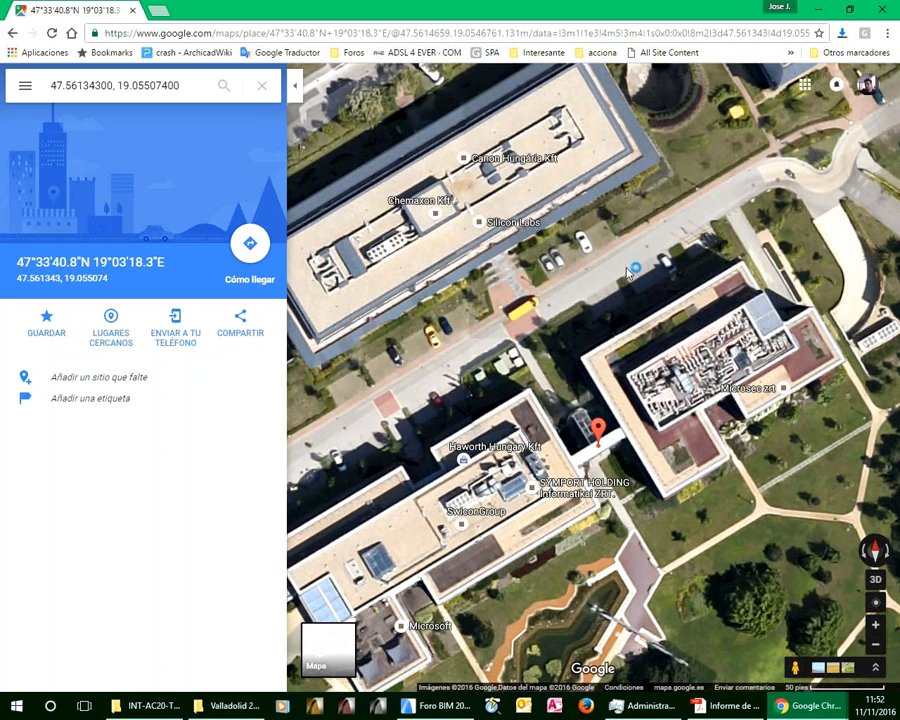
{"action": "left_click", "coordinate": [882, 11]}
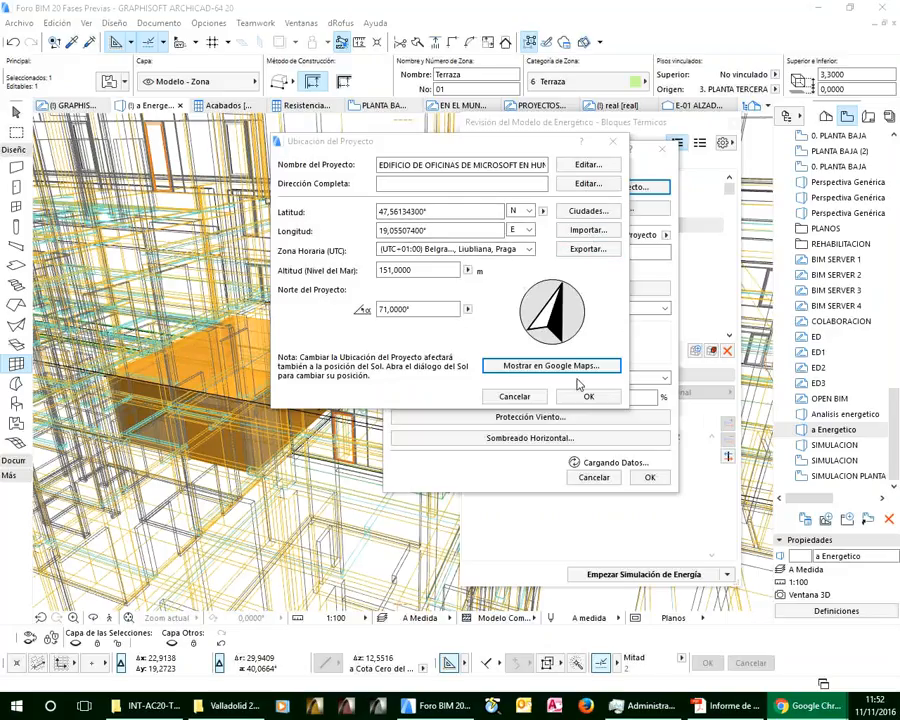
{"action": "left_click", "coordinate": [526, 398]}
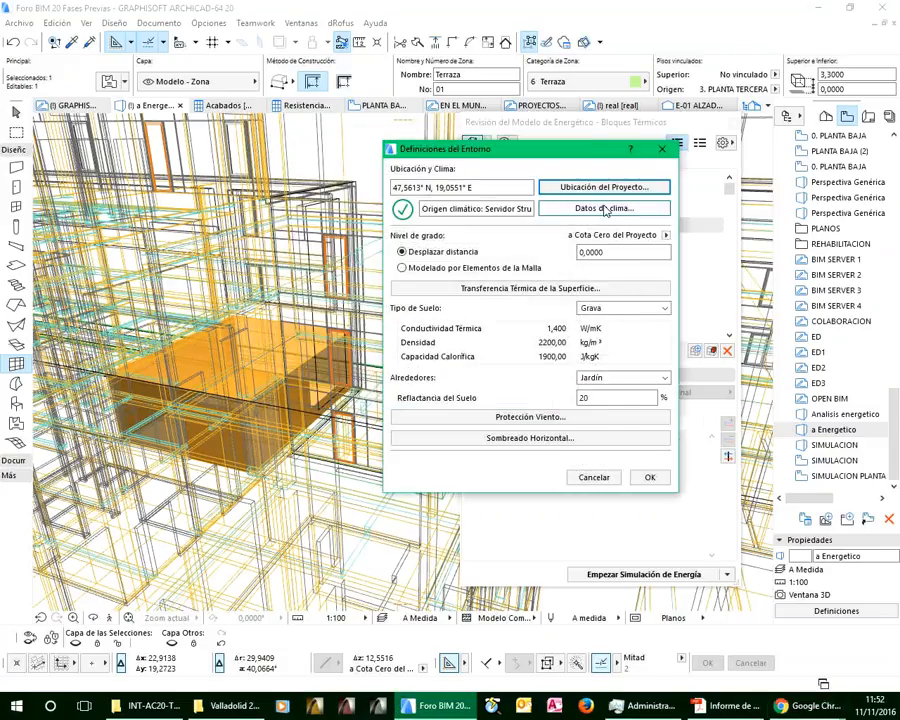
Open the climate data, check the climate type options keeping Húmedo (A), and display the Temperatura aire chart
{"action": "left_click", "coordinate": [591, 210]}
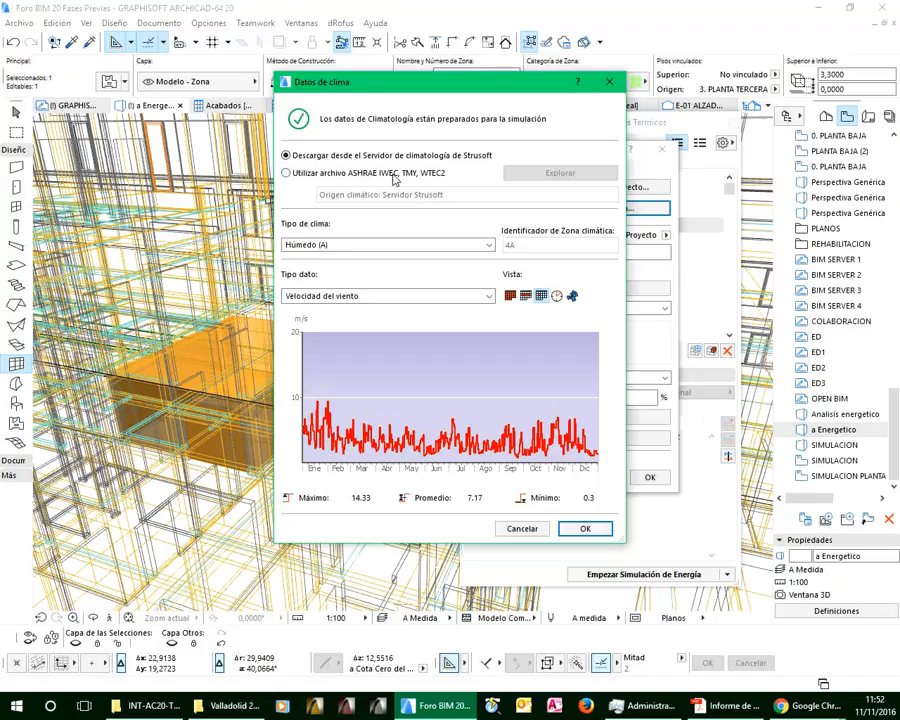
{"action": "left_click", "coordinate": [350, 245]}
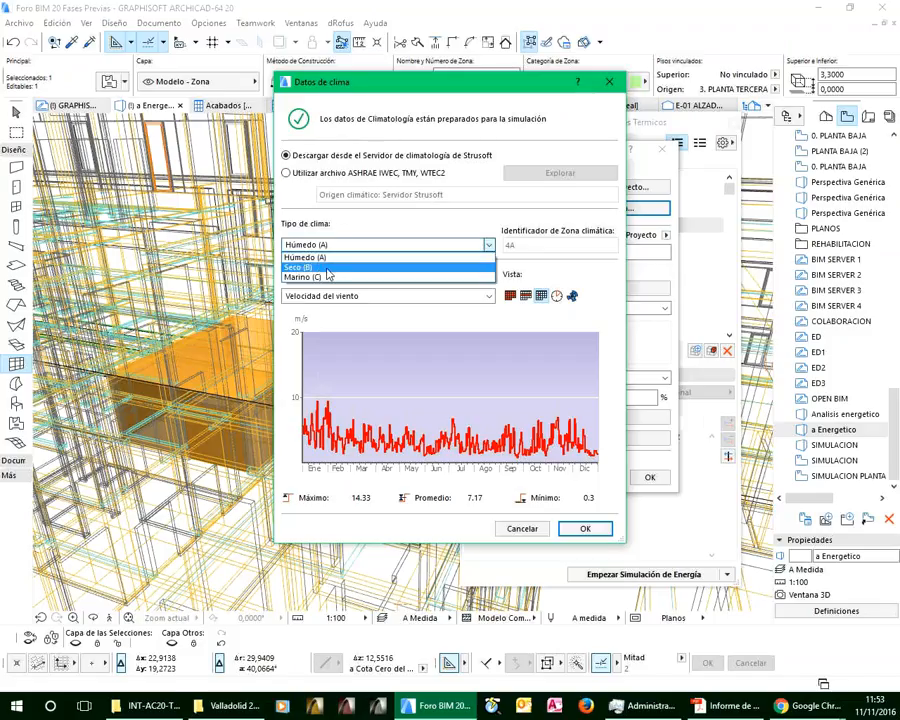
{"action": "left_click", "coordinate": [327, 257]}
{"action": "left_click", "coordinate": [316, 297]}
{"action": "left_click", "coordinate": [316, 310]}
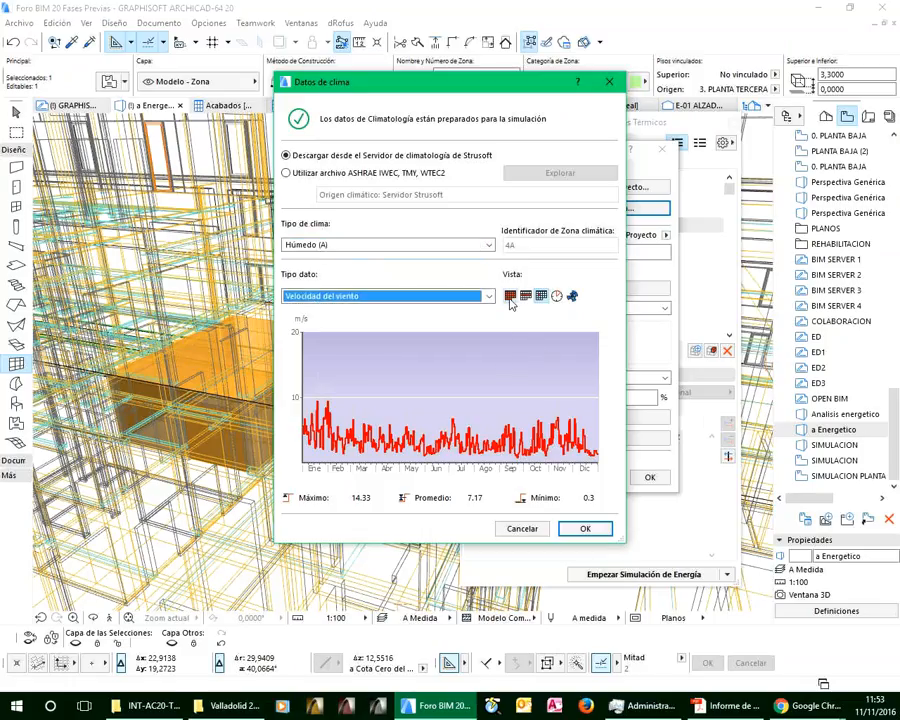
{"action": "left_click", "coordinate": [488, 296]}
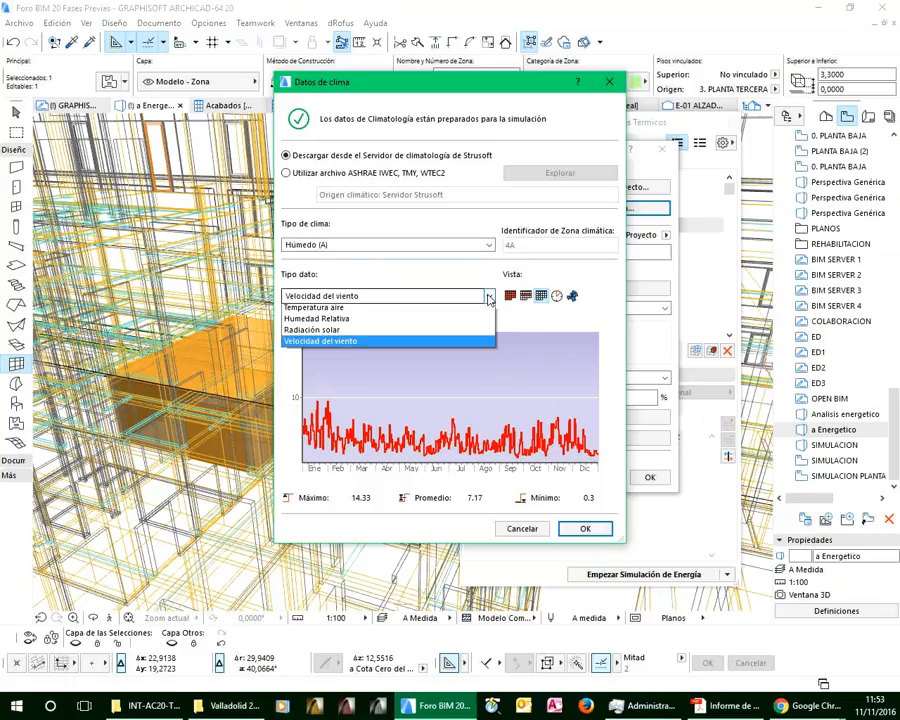
{"action": "left_click", "coordinate": [318, 310]}
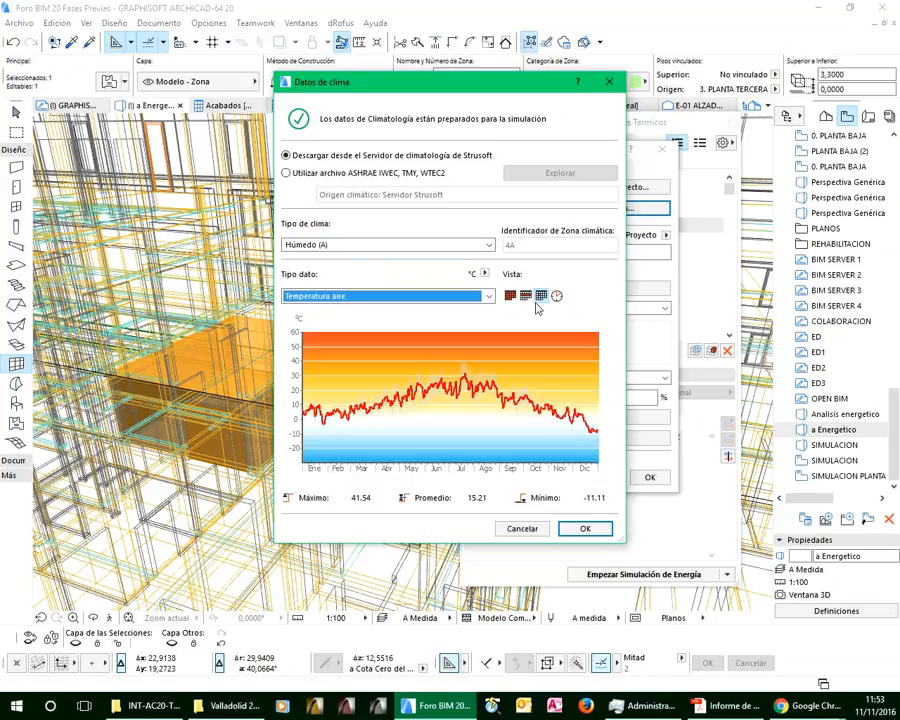
Compare the air temperature chart at each time resolution, view the hourly Radiación solar chart and close the climate data without changes
{"action": "left_click", "coordinate": [510, 296]}
{"action": "left_click", "coordinate": [525, 296]}
{"action": "left_click", "coordinate": [540, 296]}
{"action": "left_click", "coordinate": [557, 296]}
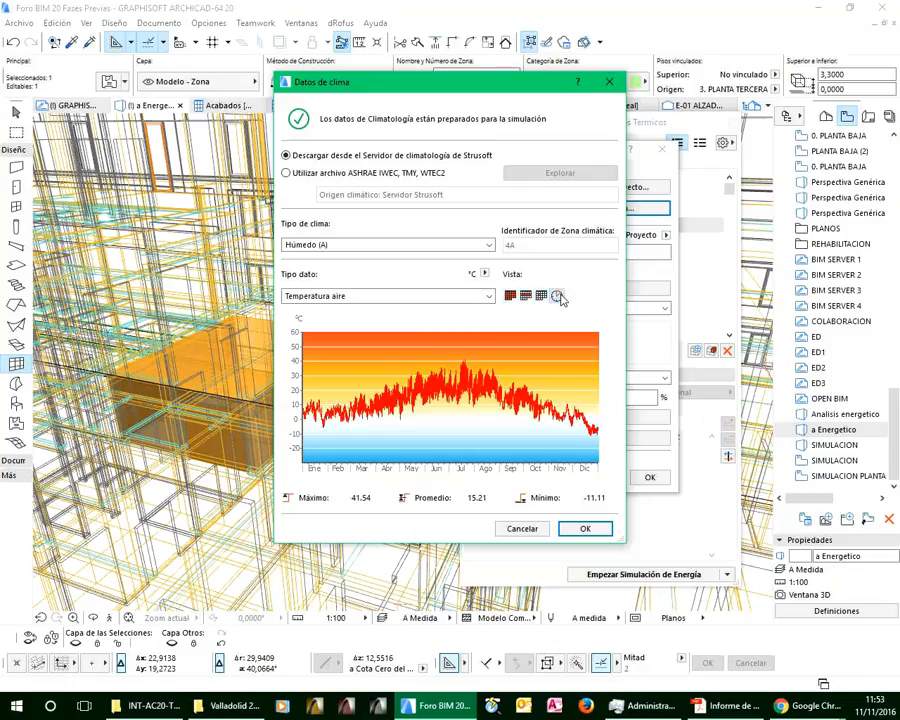
{"action": "left_click", "coordinate": [365, 298]}
{"action": "left_click", "coordinate": [380, 333]}
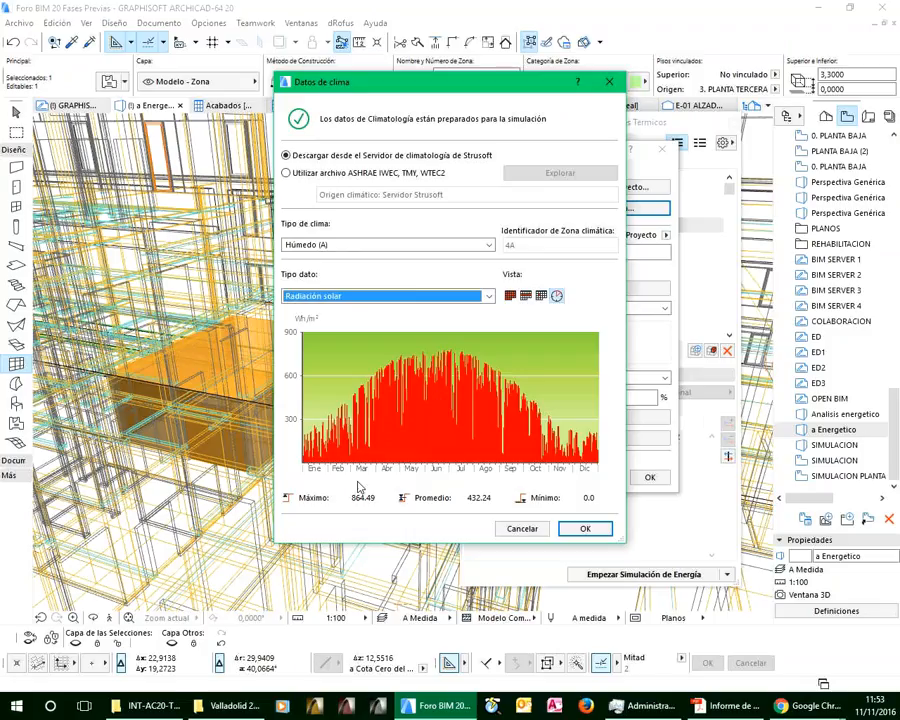
{"action": "left_click", "coordinate": [524, 531]}
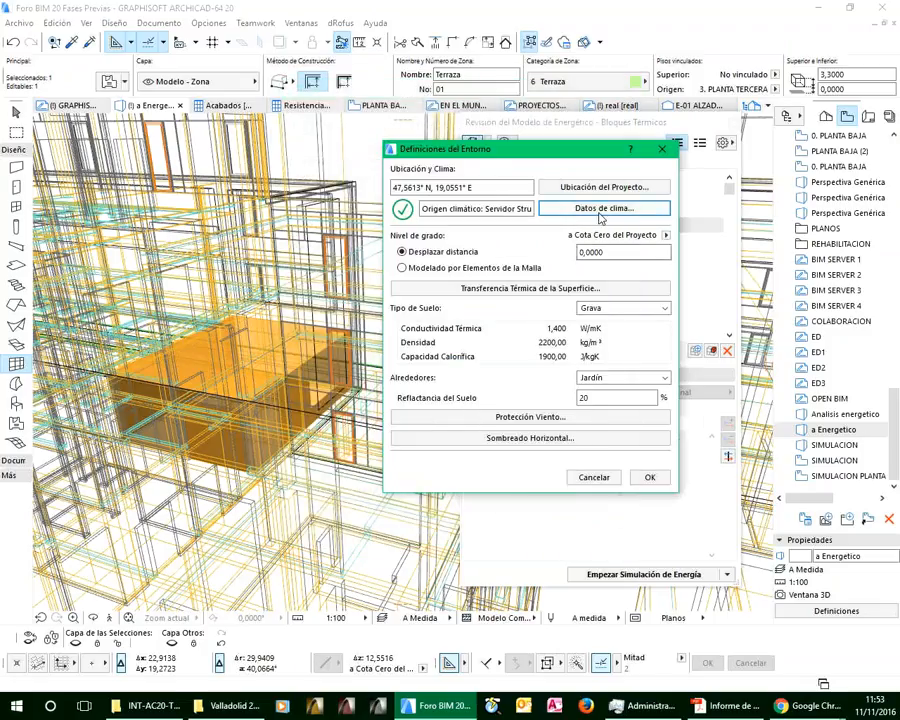
Check the available soil types and surroundings options in the environment definitions, keeping Grava and Jardín
{"action": "left_click", "coordinate": [599, 308]}
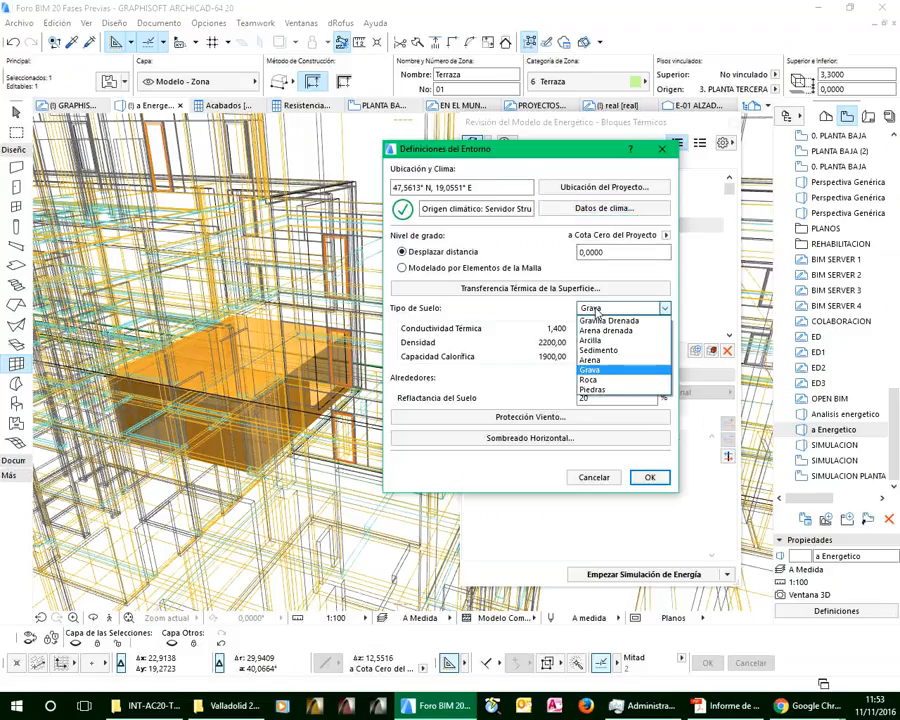
{"action": "left_click", "coordinate": [508, 316]}
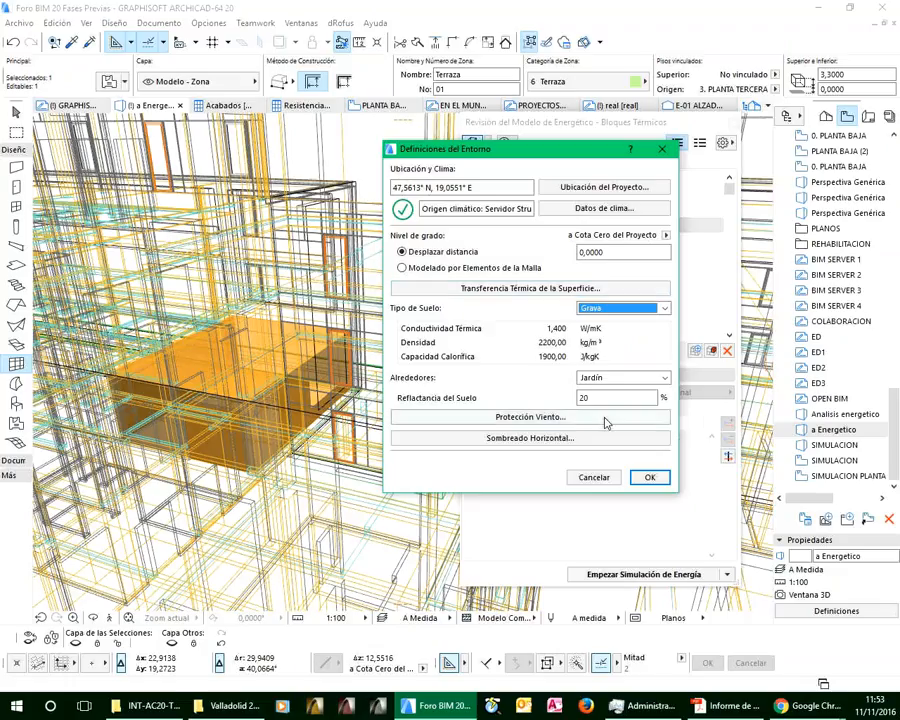
{"action": "left_click", "coordinate": [629, 378]}
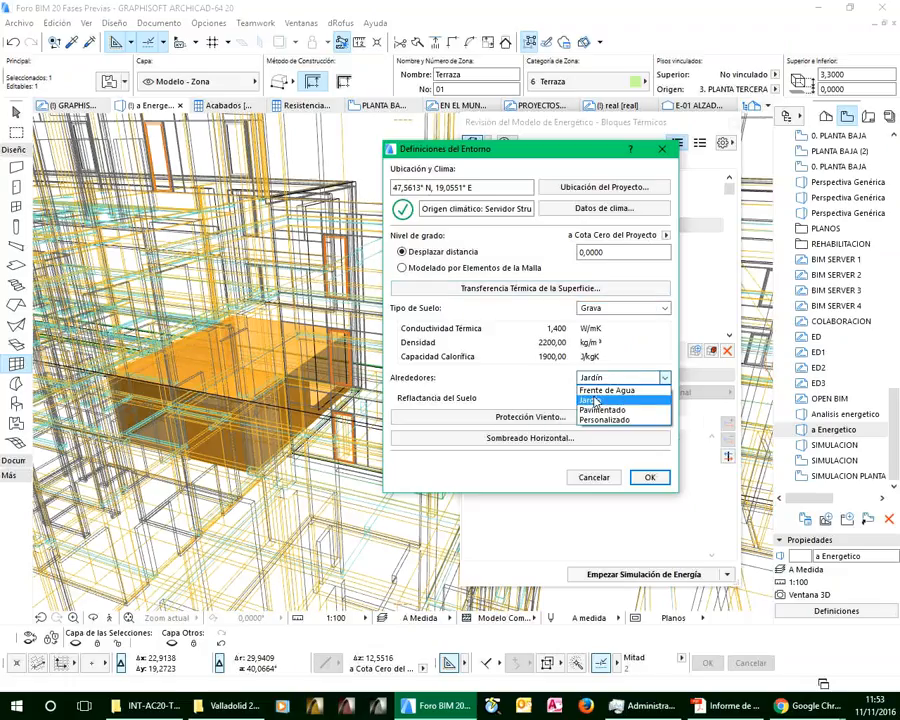
{"action": "left_click", "coordinate": [502, 386]}
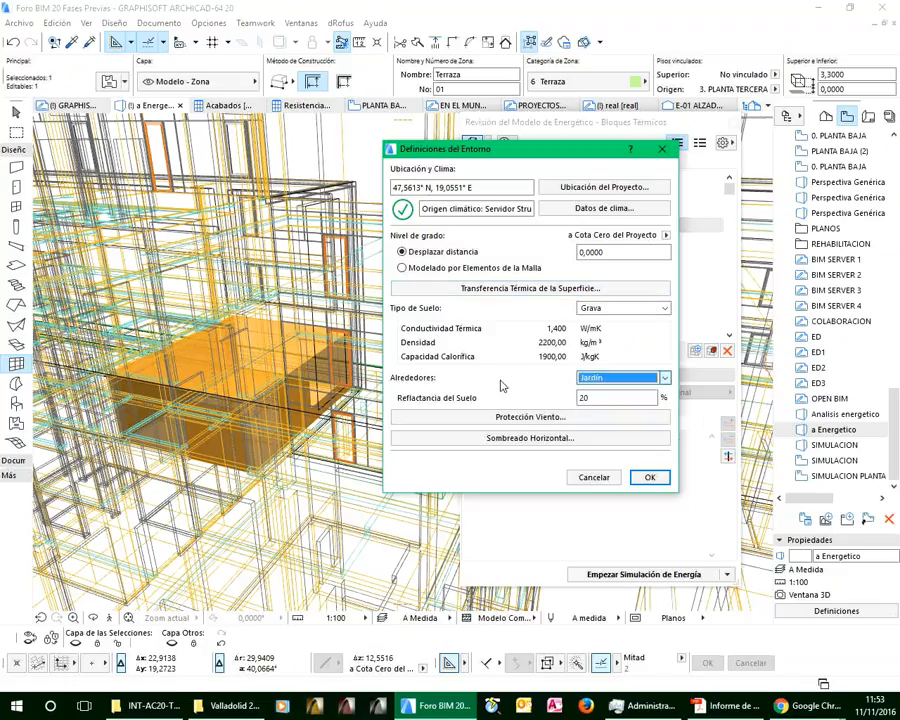
Try setting the wind protection of the Norte orientation to Desprotegido, then discard the change
{"action": "left_click", "coordinate": [519, 417]}
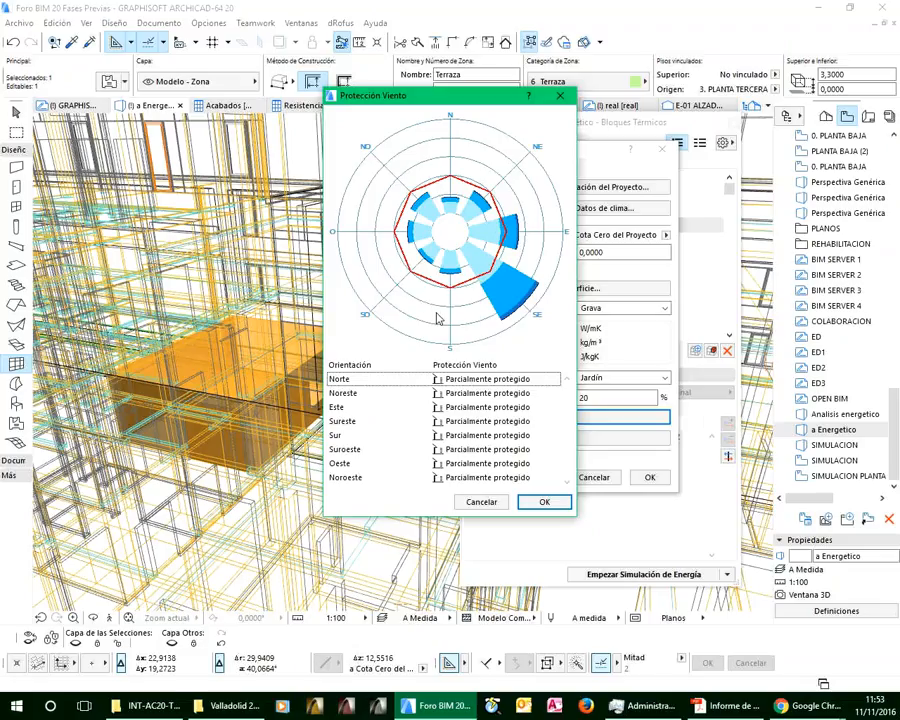
{"action": "left_click", "coordinate": [483, 380]}
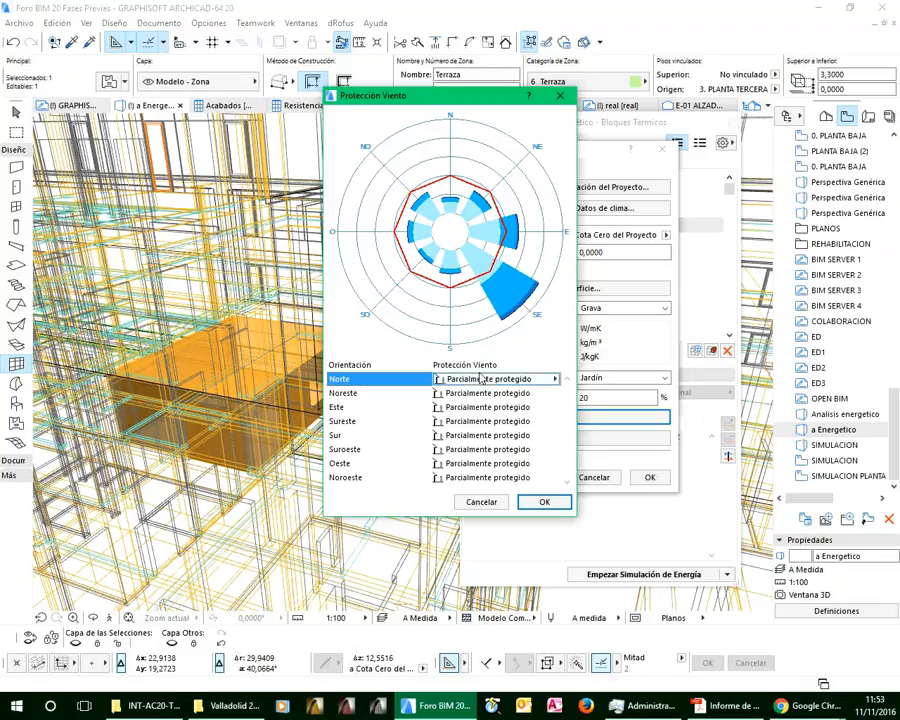
{"action": "left_click", "coordinate": [556, 381]}
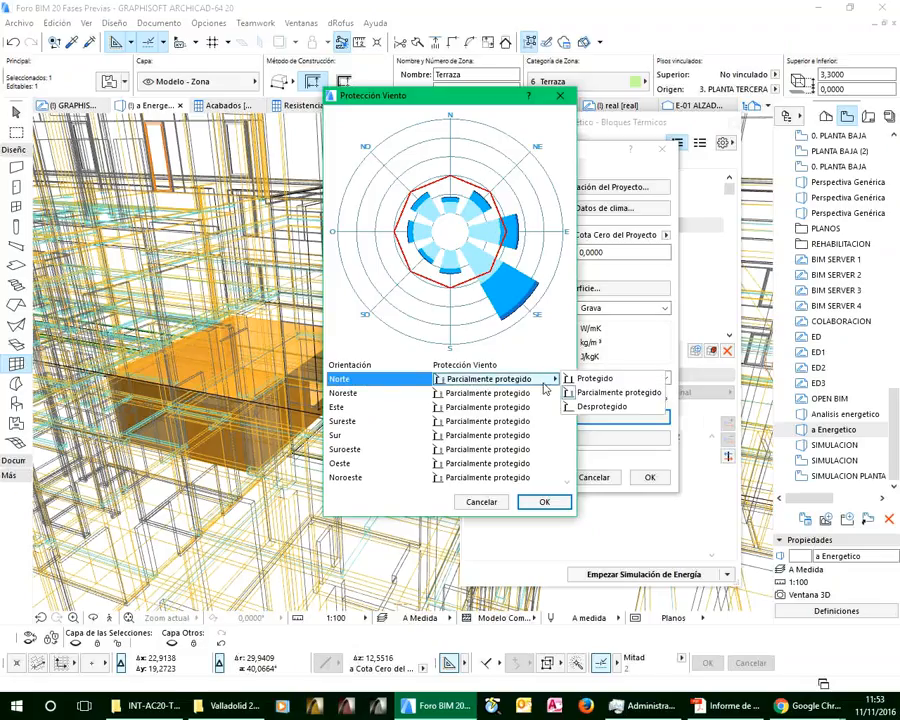
{"action": "left_click", "coordinate": [590, 407]}
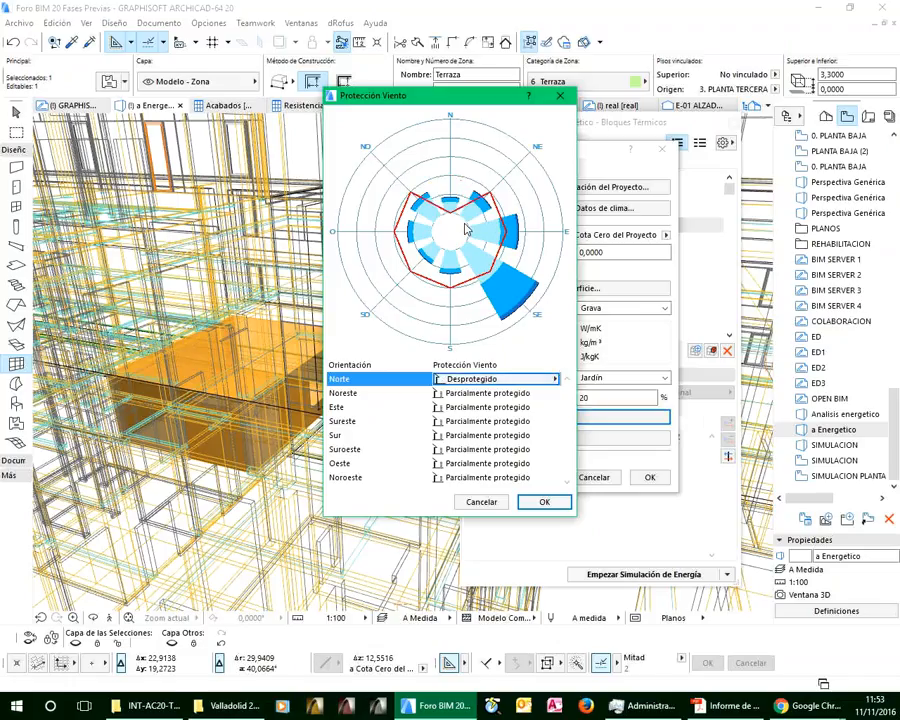
{"action": "left_click", "coordinate": [481, 503]}
View the horizontal shading by orientation and close the environment definitions without changes
{"action": "left_click", "coordinate": [540, 437]}
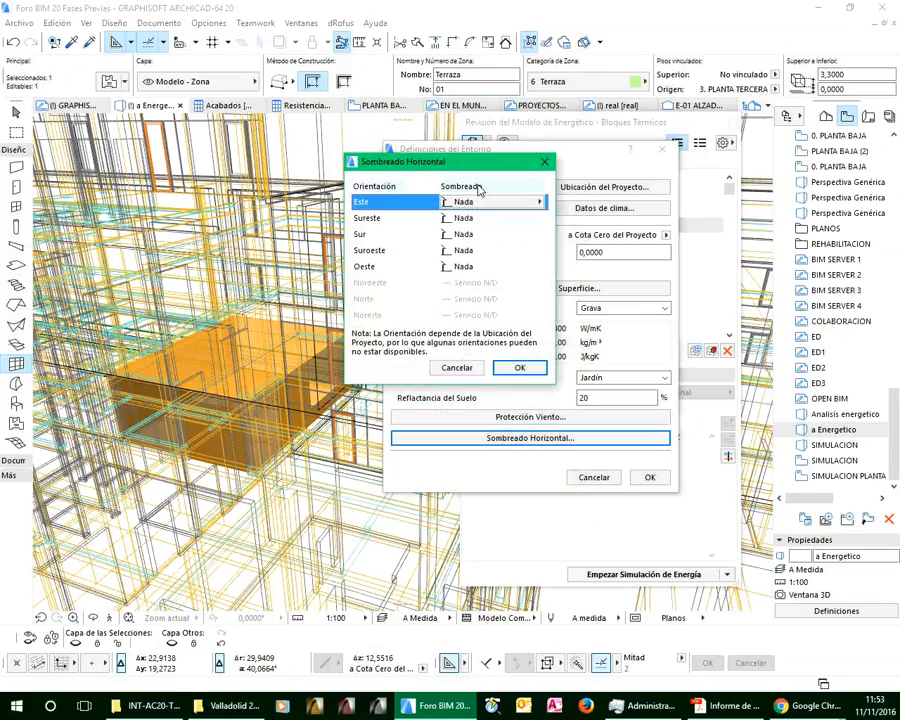
{"action": "left_click", "coordinate": [472, 370]}
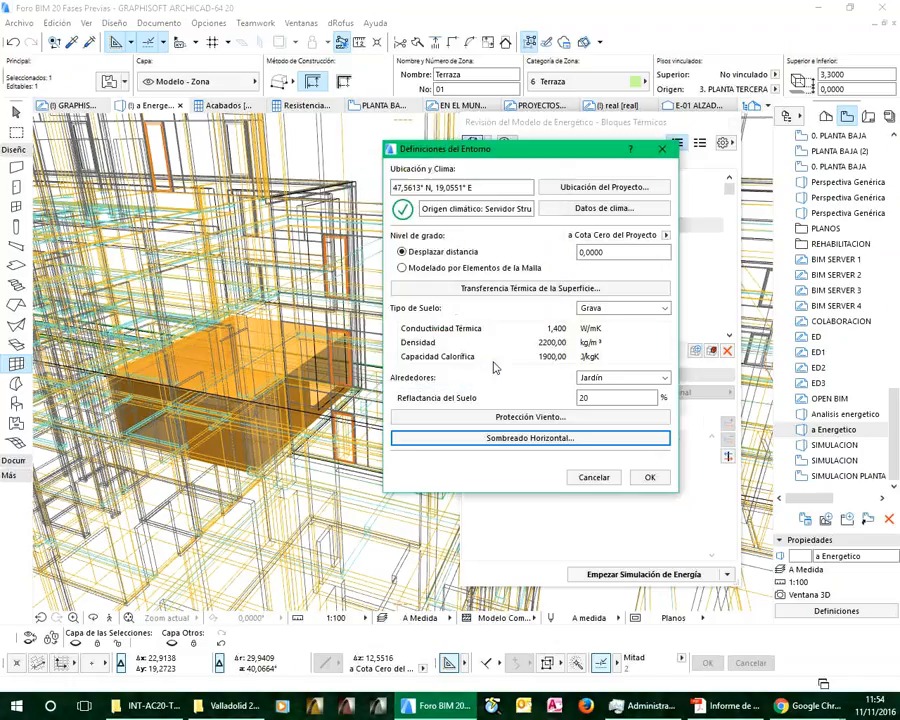
{"action": "left_click", "coordinate": [594, 478]}
Open the energy model's building systems and compare the heating definitions and assigned thermal blocks of Caldera de Aceite and Caldera de Gas Mural
{"action": "left_click", "coordinate": [723, 142]}
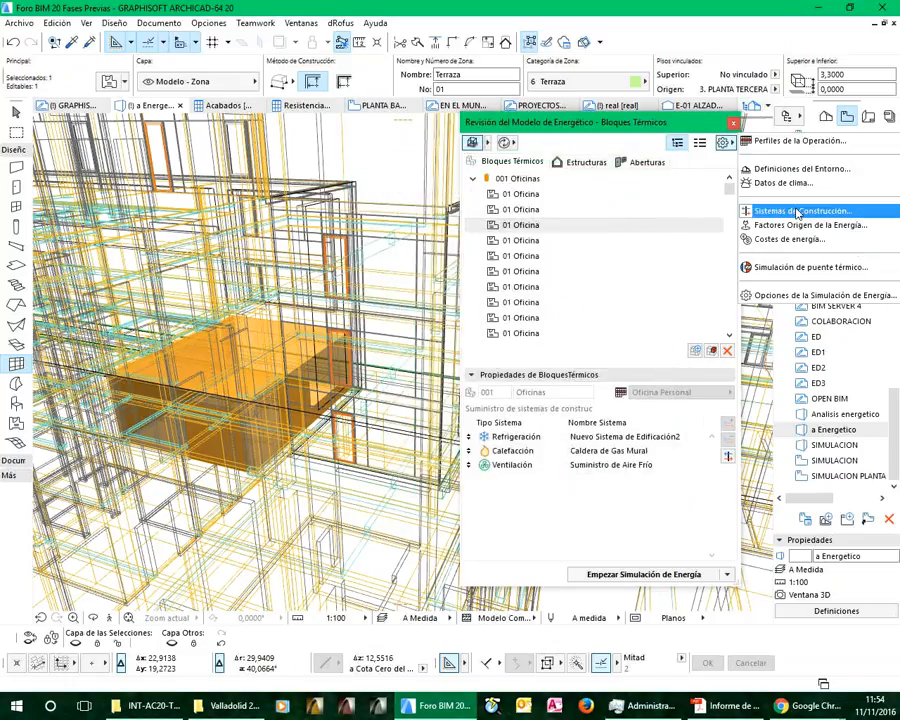
{"action": "left_click", "coordinate": [776, 214]}
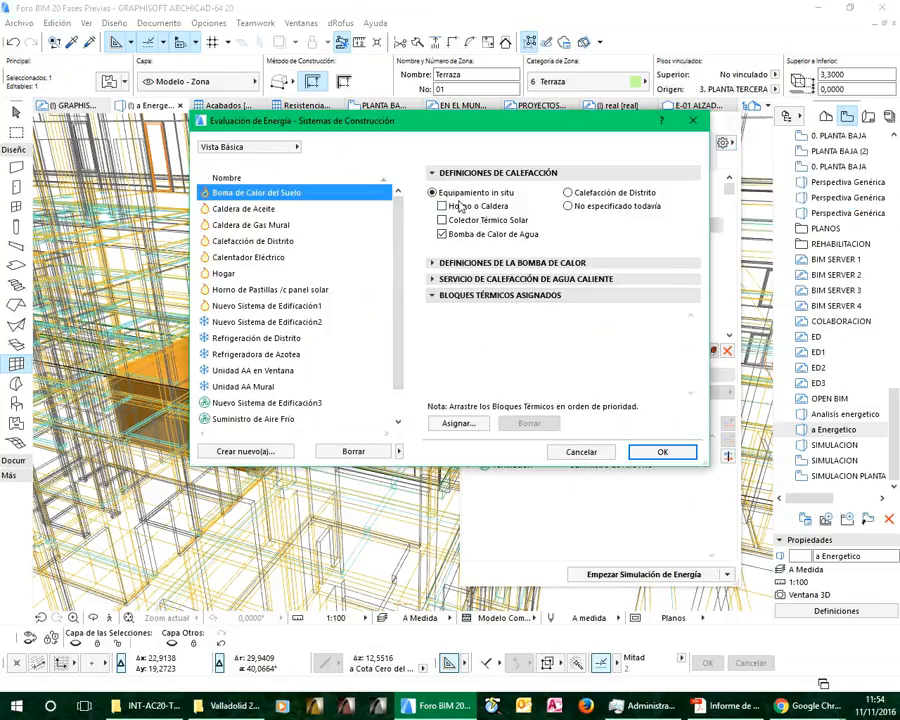
{"action": "left_click", "coordinate": [248, 209]}
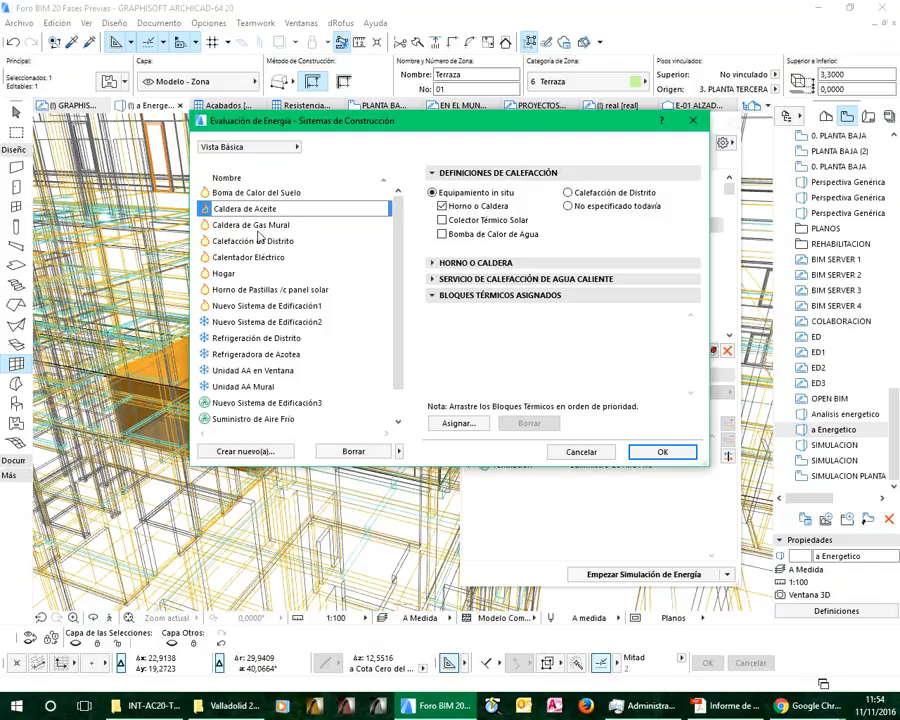
{"action": "left_click", "coordinate": [252, 227]}
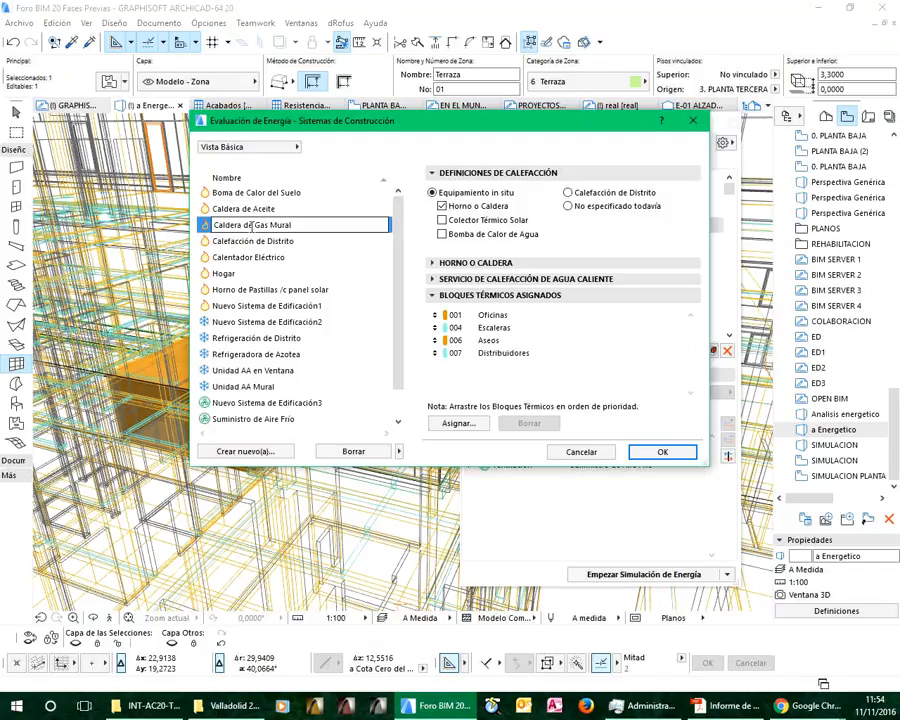
{"action": "left_click", "coordinate": [242, 208]}
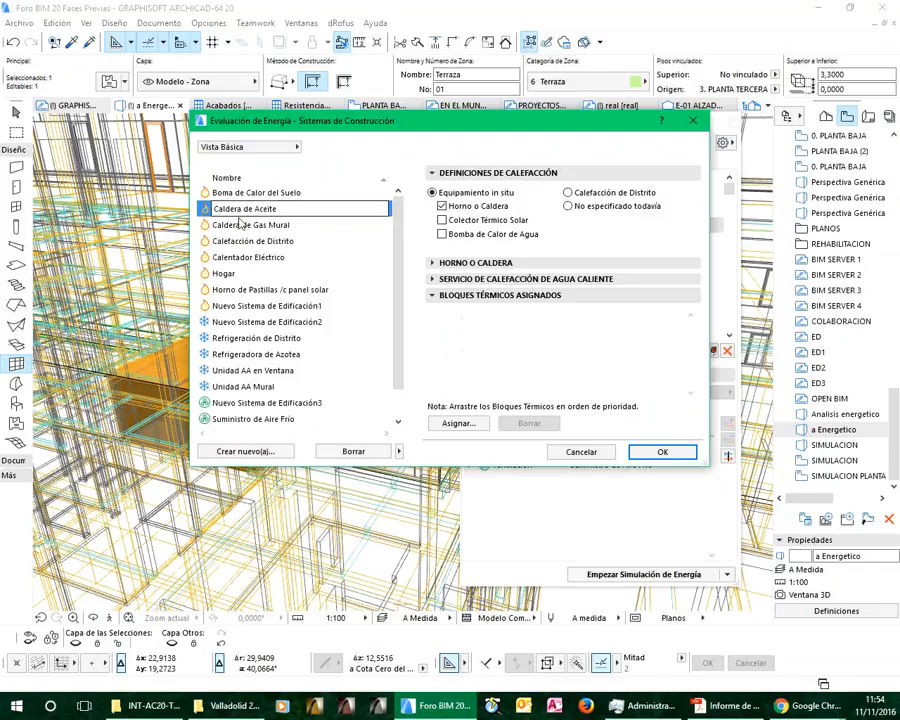
{"action": "left_click", "coordinate": [240, 225]}
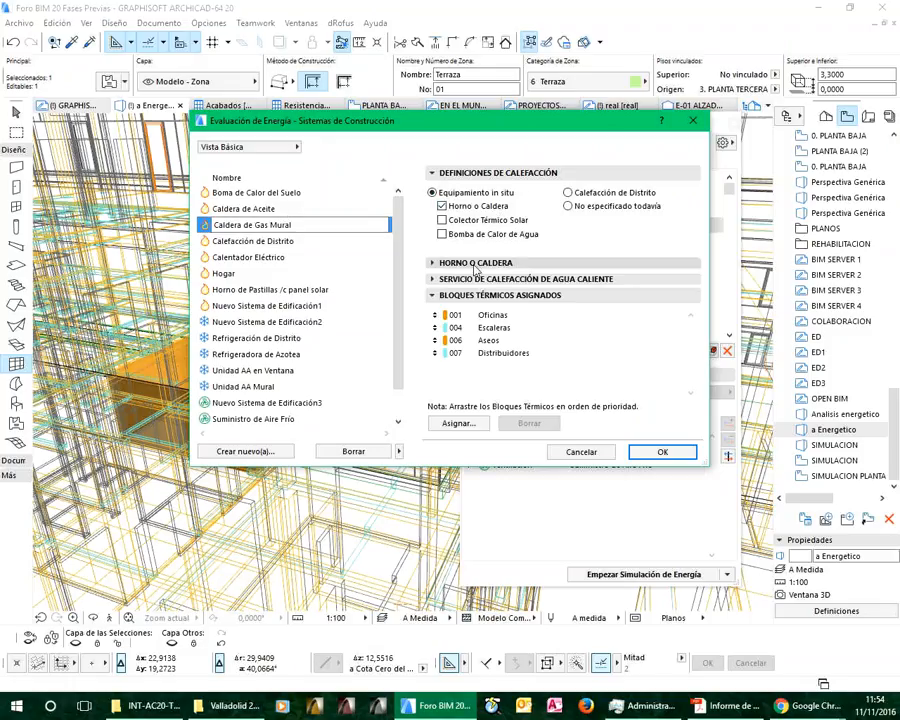
Show the boiler settings of Caldera de Gas Mural and try adding Propano as a second heating energy source, discarding the change
{"action": "left_click", "coordinate": [431, 263]}
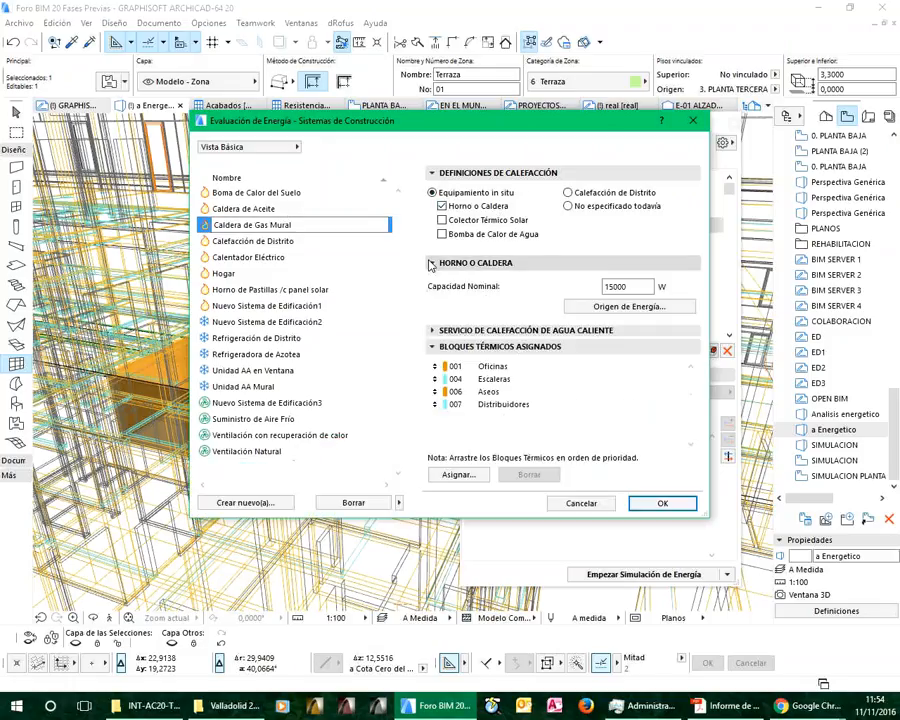
{"action": "left_click", "coordinate": [629, 306]}
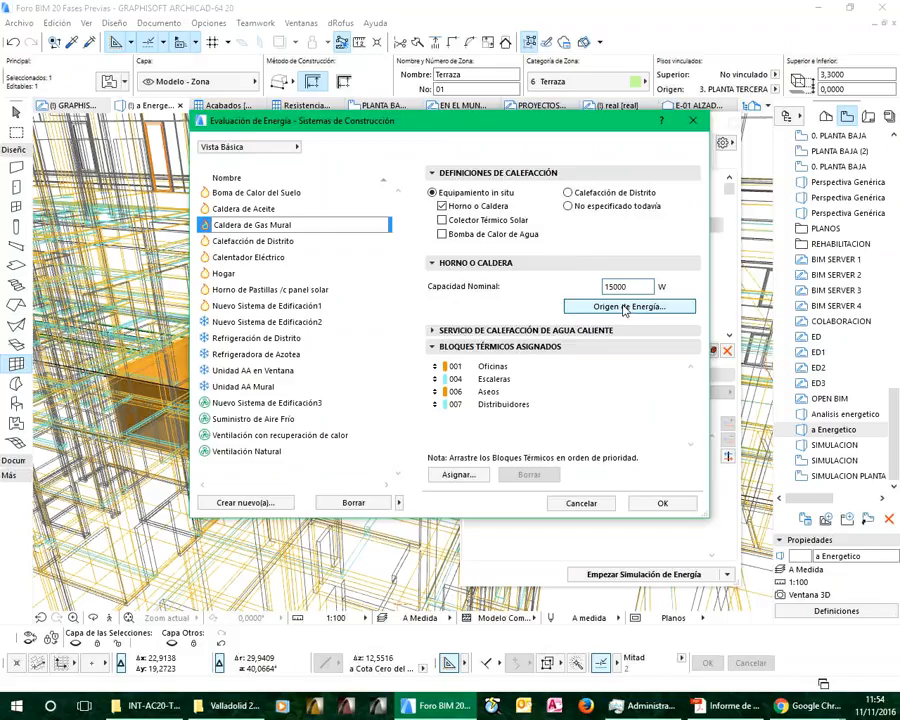
{"action": "left_click", "coordinate": [452, 237]}
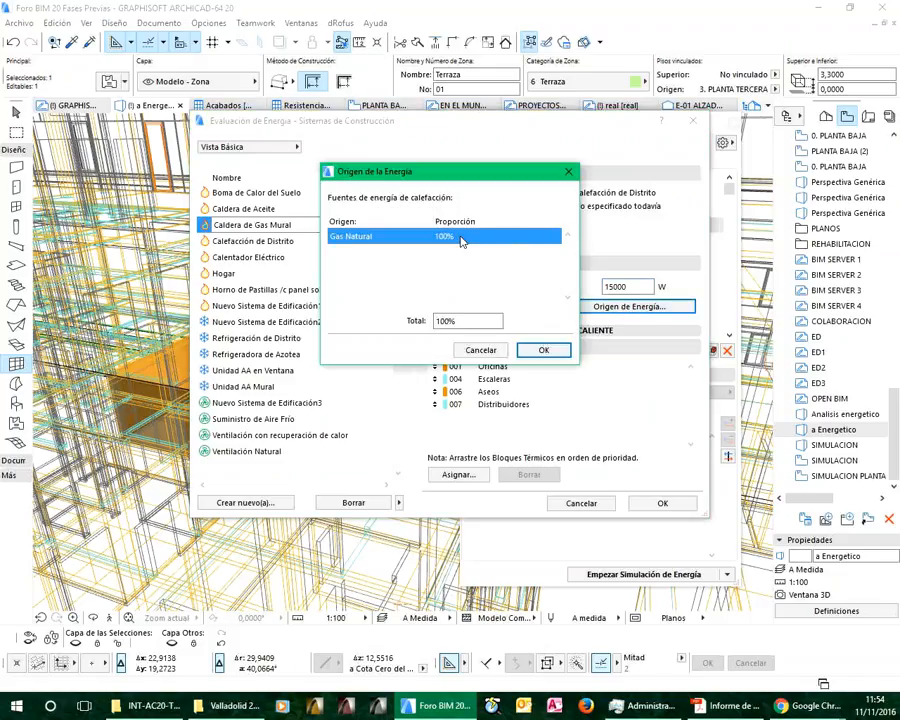
{"action": "left_click", "coordinate": [512, 237]}
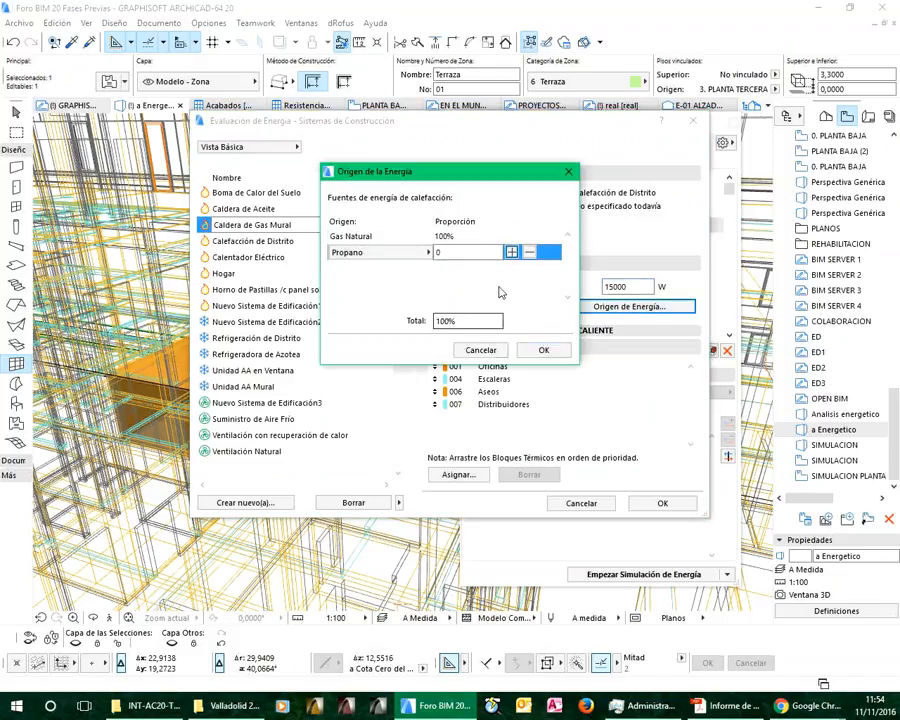
{"action": "left_click", "coordinate": [481, 351]}
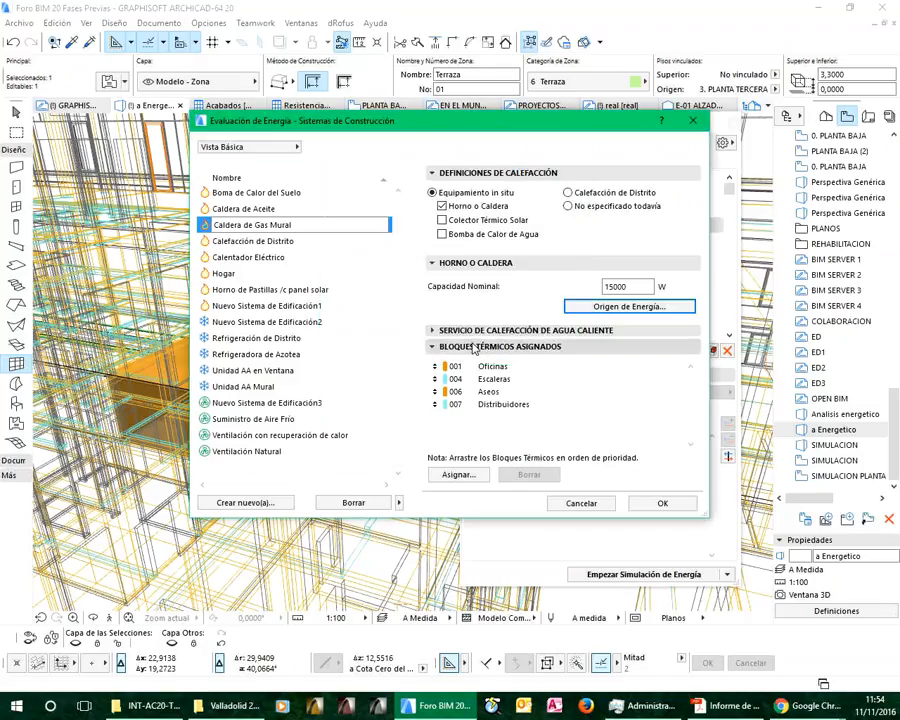
Review the hot water service temperatures of Caldera de Gas Mural and the cooling definitions of Nuevo Sistema de Edificación2
{"action": "left_click", "coordinate": [437, 333]}
{"action": "left_click_drag", "start_coordinate": [629, 351], "coordinate": [597, 380]}
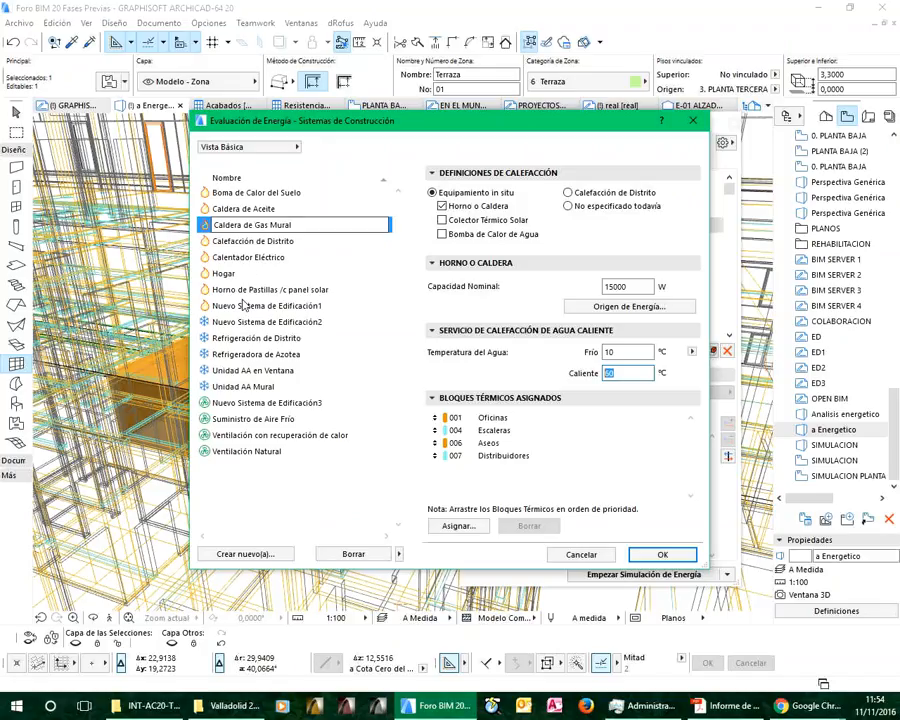
{"action": "left_click", "coordinate": [242, 322]}
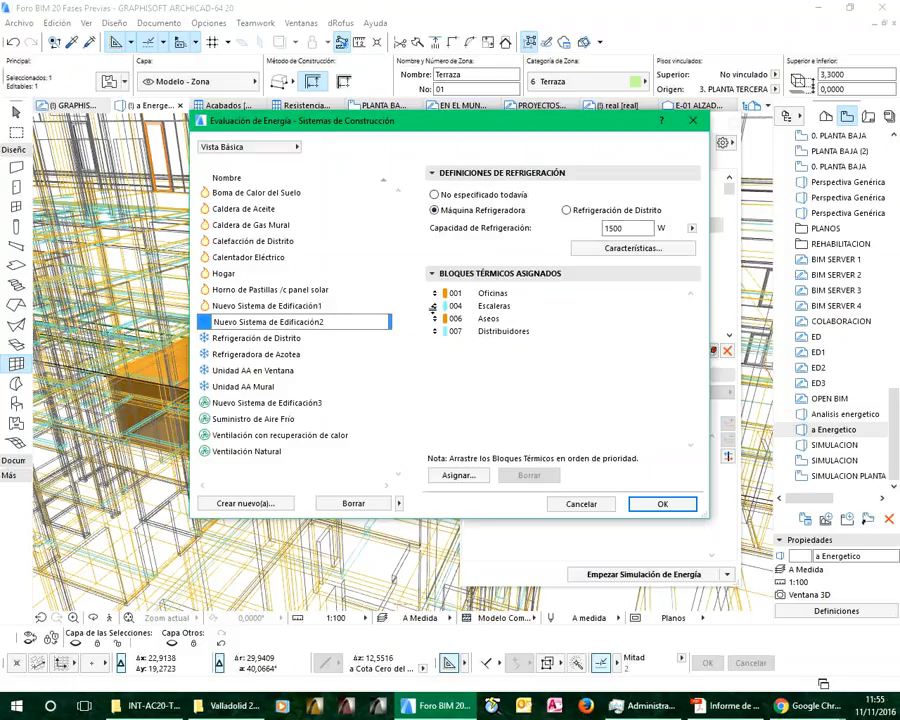
Try setting the ventilation of Nuevo Sistema de Edificación3 to Mecánica with type Suministro y Escape, then close the building systems without saving
{"action": "left_click", "coordinate": [233, 402]}
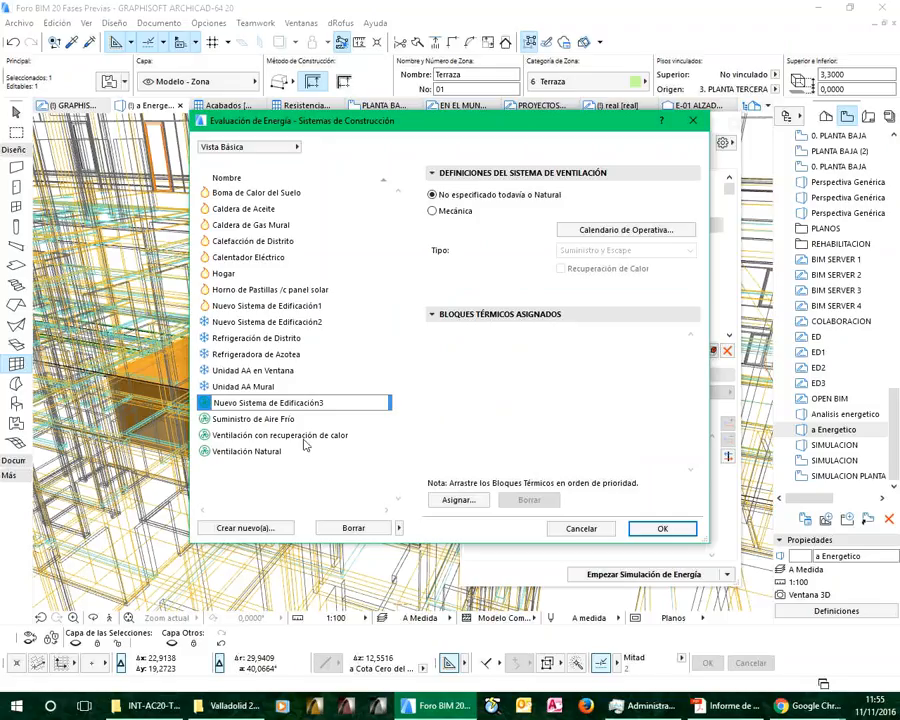
{"action": "left_click", "coordinate": [450, 212]}
{"action": "left_click", "coordinate": [595, 252]}
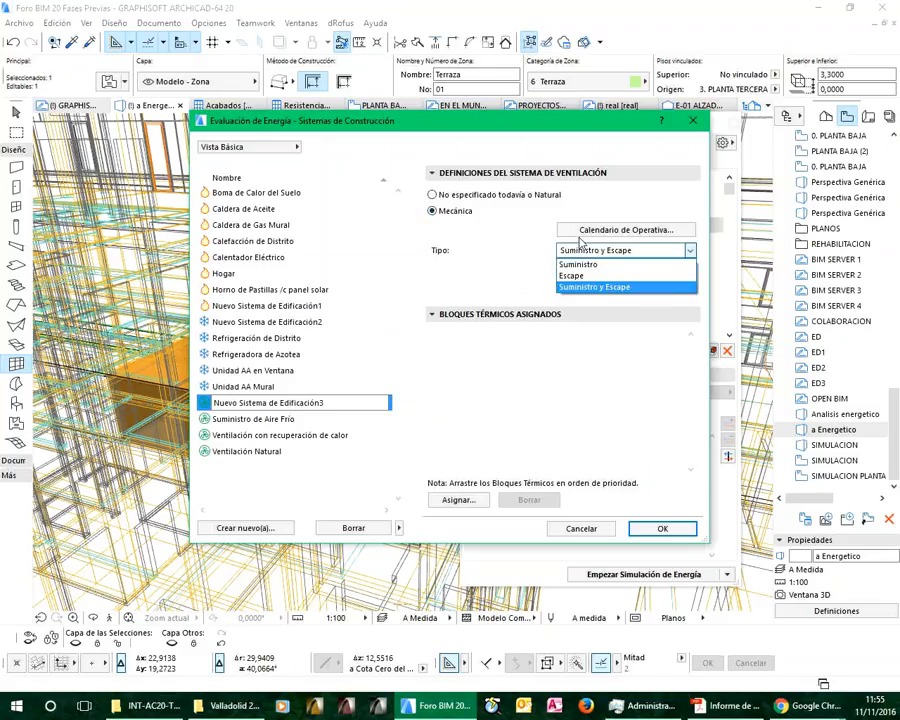
{"action": "left_click", "coordinate": [595, 288]}
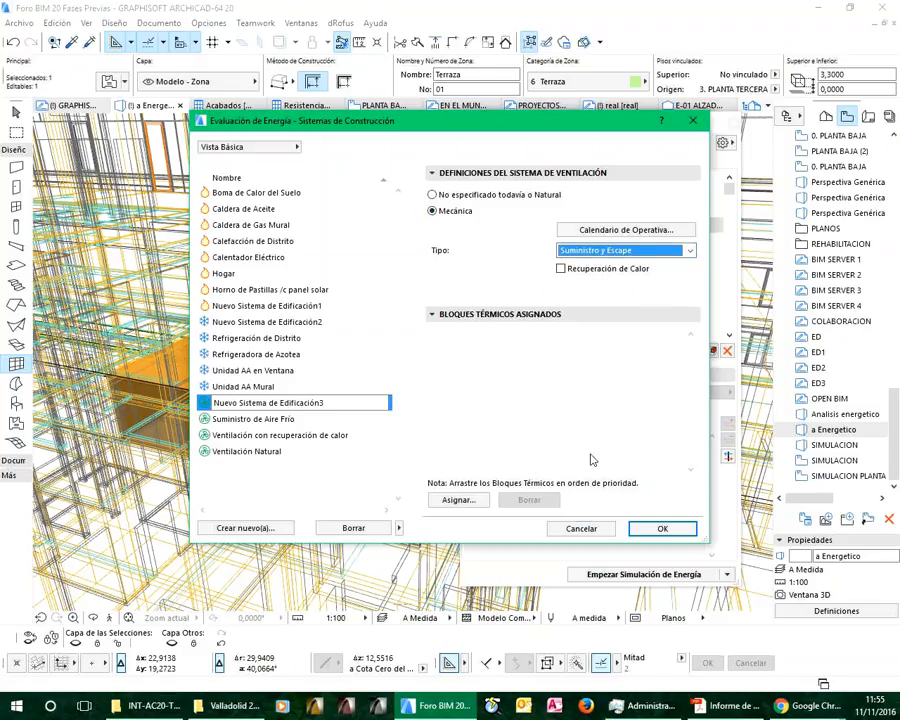
{"action": "left_click", "coordinate": [582, 529]}
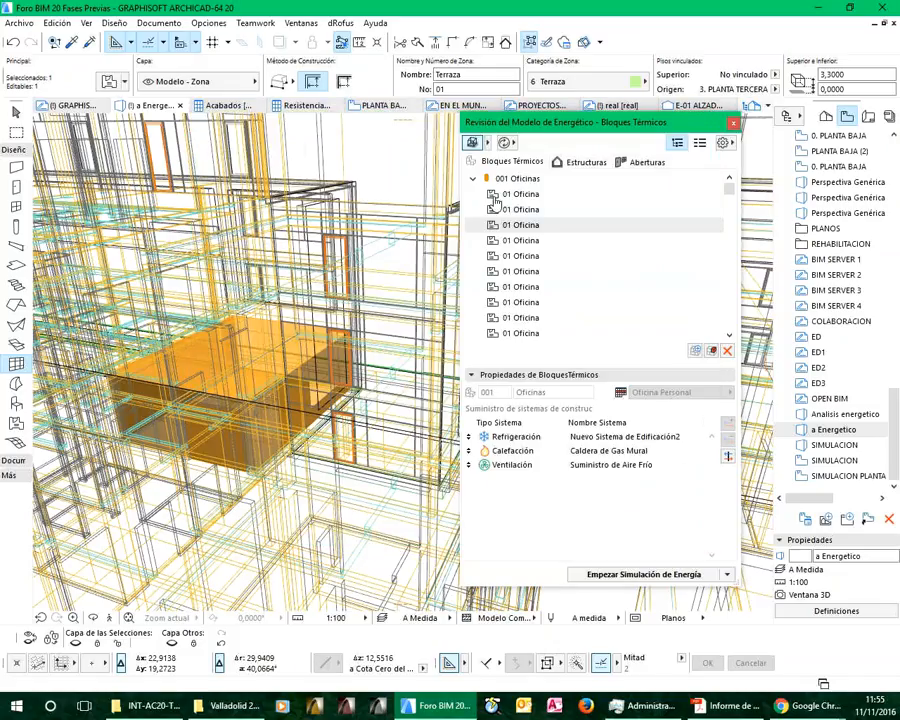
Compare the building systems supplied to the Parking, Oficinas, Terraza and Escaleras thermal blocks
{"action": "left_click", "coordinate": [474, 179]}
{"action": "left_click", "coordinate": [516, 194]}
{"action": "left_click", "coordinate": [515, 437]}
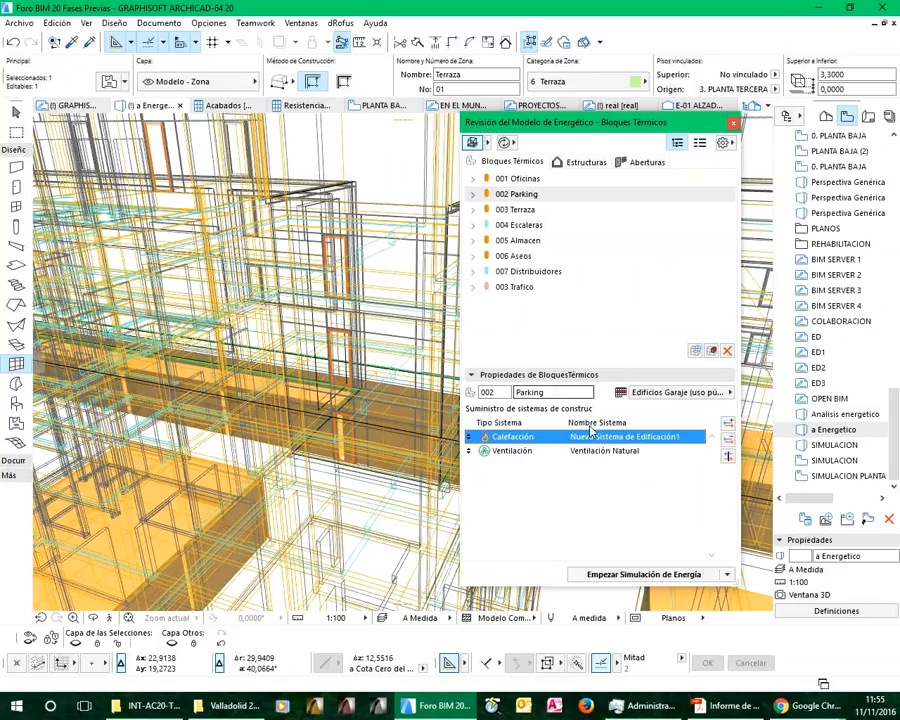
{"action": "left_click", "coordinate": [515, 179]}
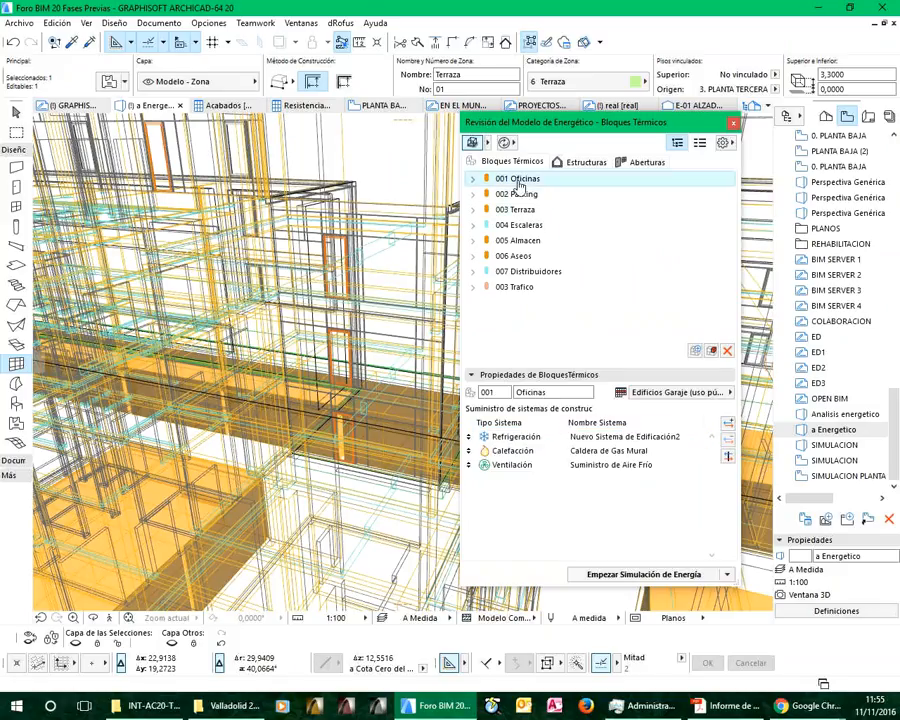
{"action": "left_click", "coordinate": [519, 210]}
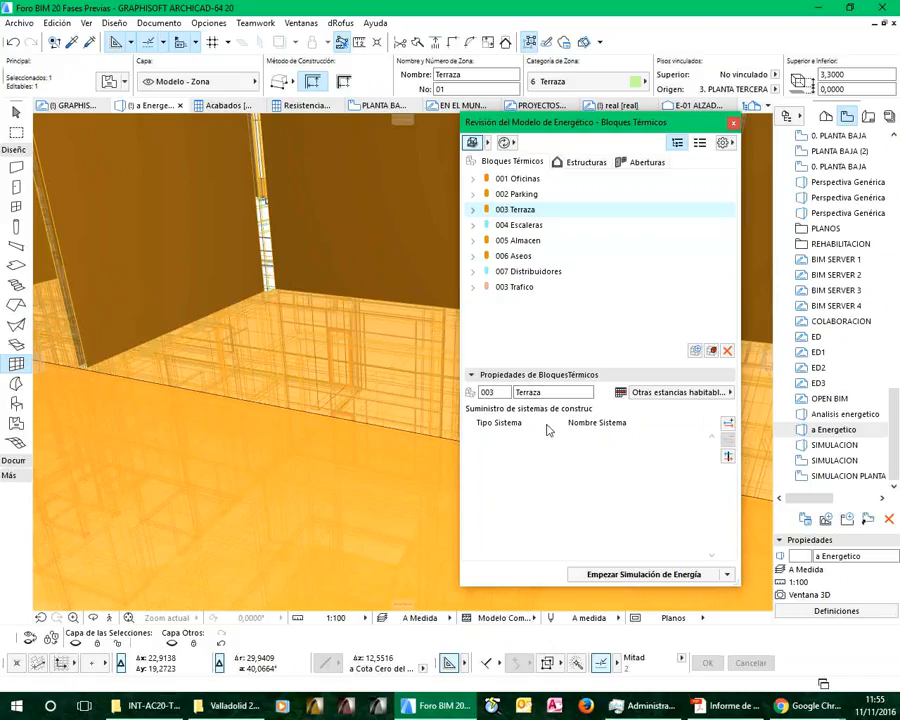
{"action": "left_click", "coordinate": [496, 226]}
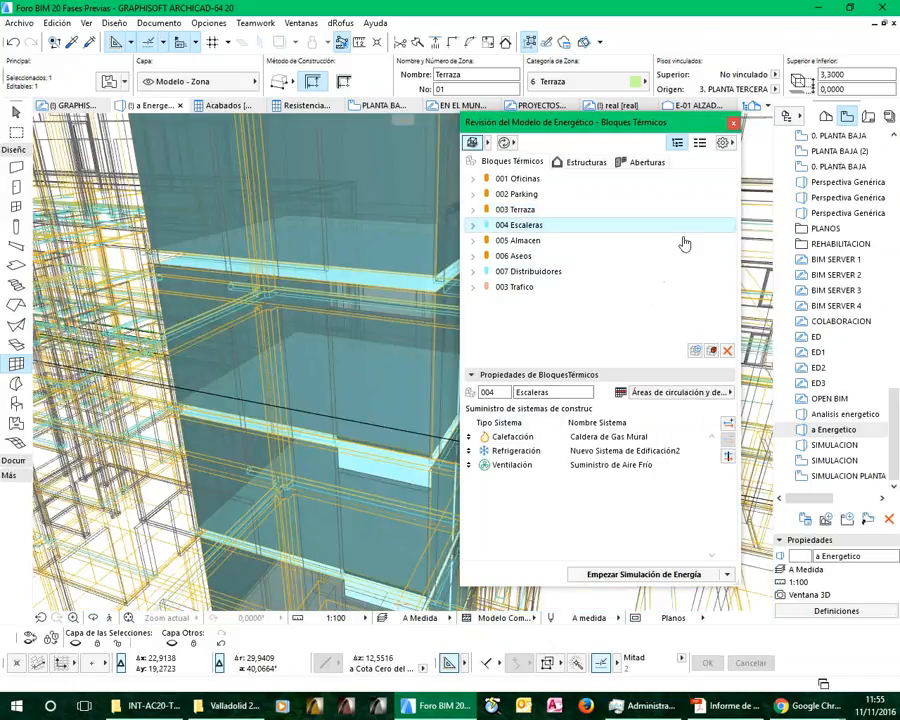
Review the energy source factors for Bolita, Energía Eólica and Energía Hidráulica, then close them without saving
{"action": "left_click", "coordinate": [723, 143]}
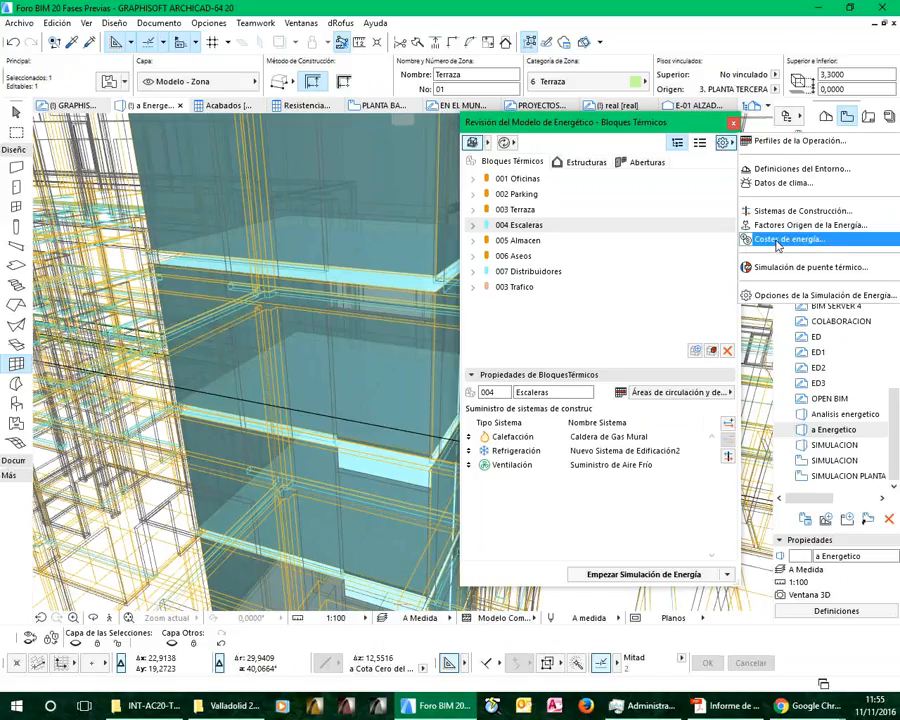
{"action": "left_click", "coordinate": [777, 229]}
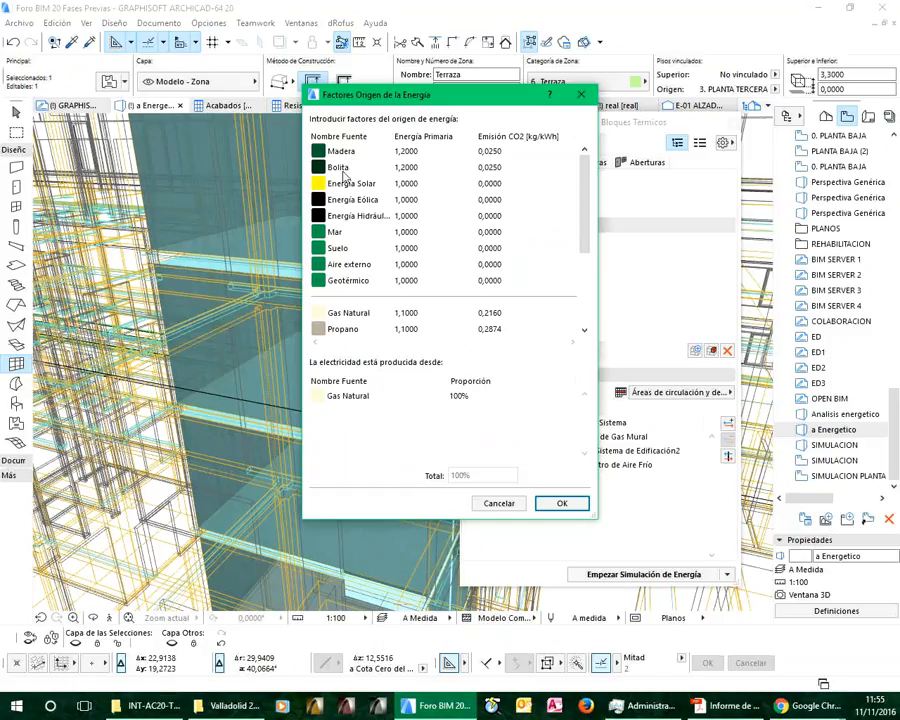
{"action": "left_click", "coordinate": [345, 170]}
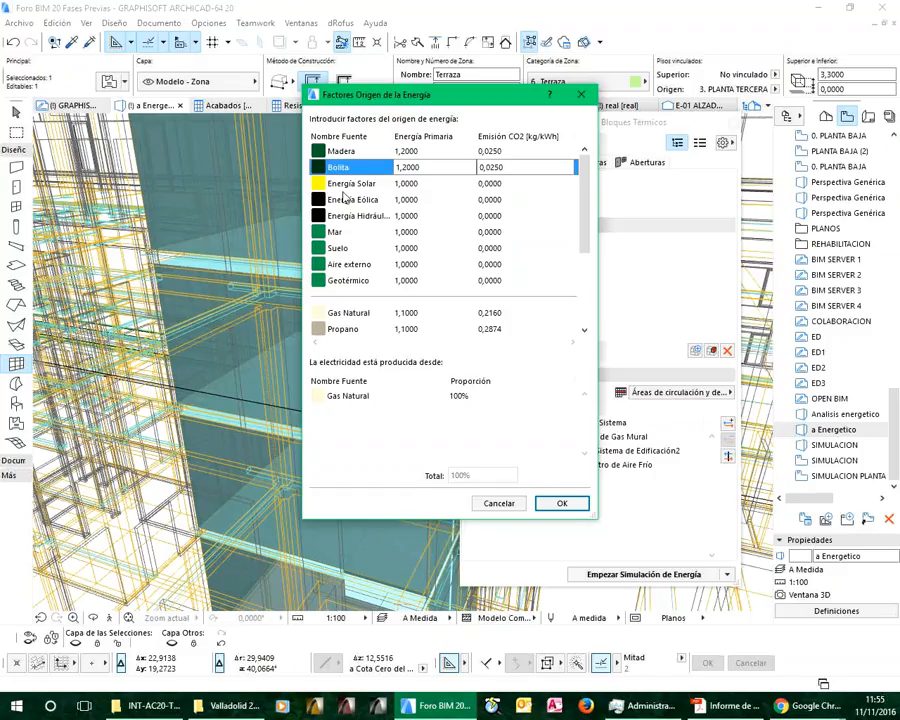
{"action": "left_click", "coordinate": [349, 202]}
{"action": "left_click", "coordinate": [376, 216]}
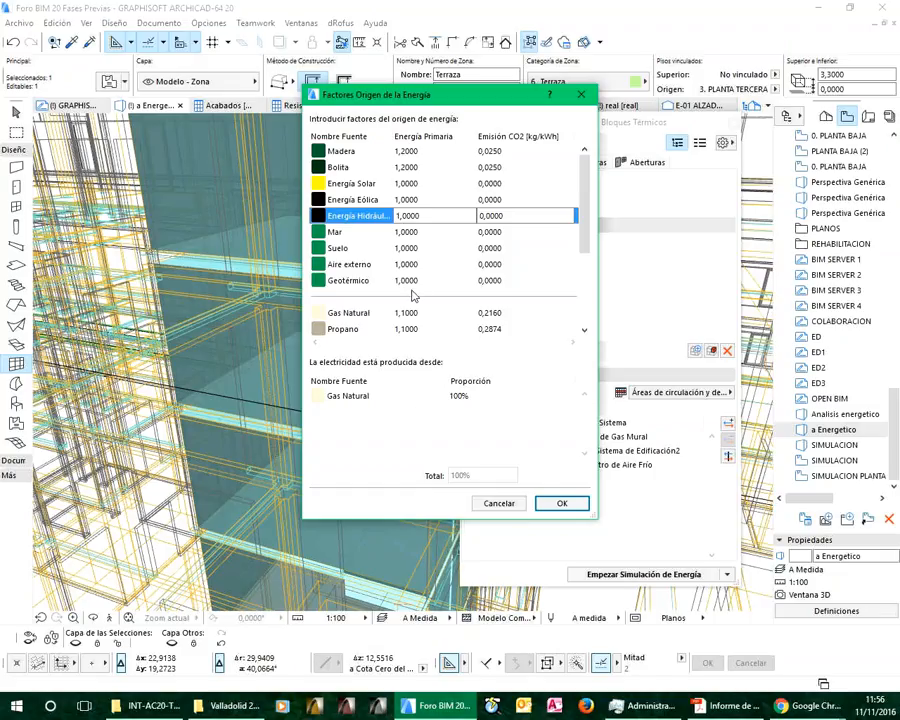
{"action": "left_click", "coordinate": [502, 504]}
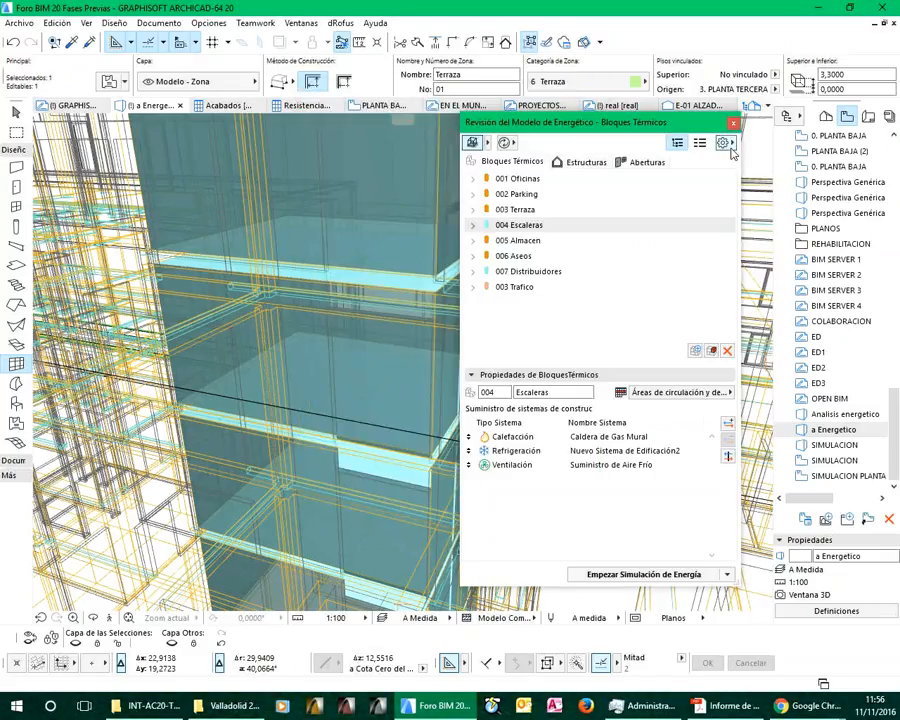
Open the energy costs, examine the price of Madera, and close them without saving
{"action": "left_click", "coordinate": [722, 145]}
{"action": "left_click", "coordinate": [754, 238]}
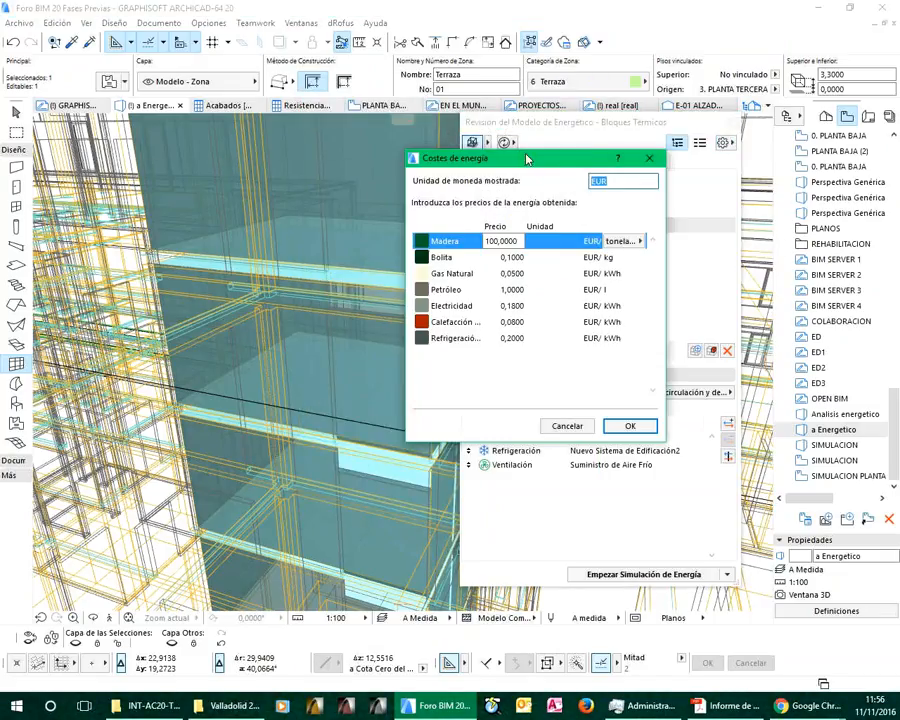
{"action": "left_click", "coordinate": [503, 241]}
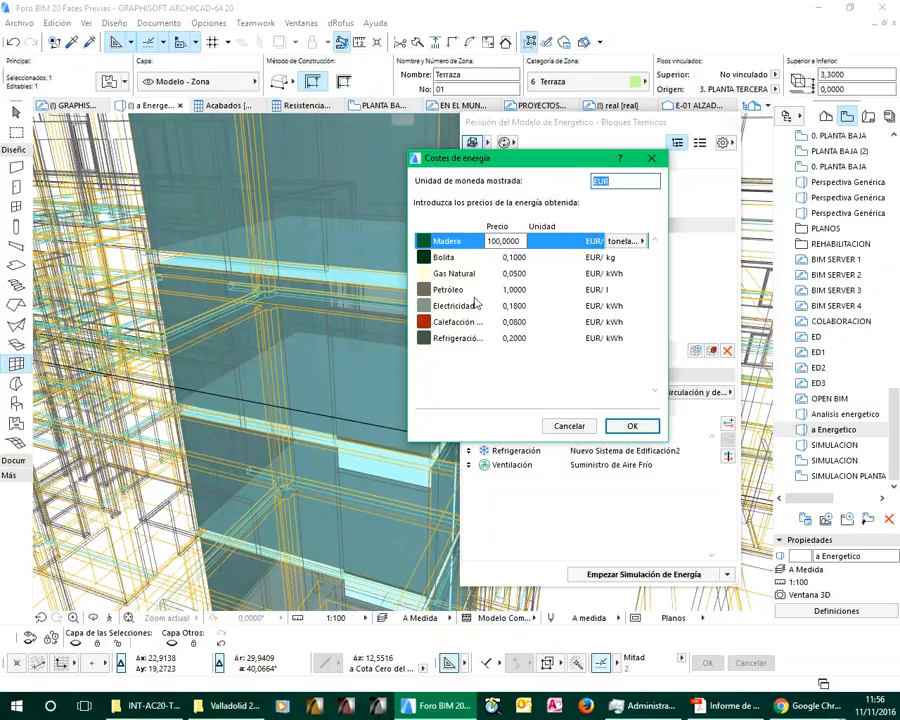
{"action": "left_click", "coordinate": [571, 427]}
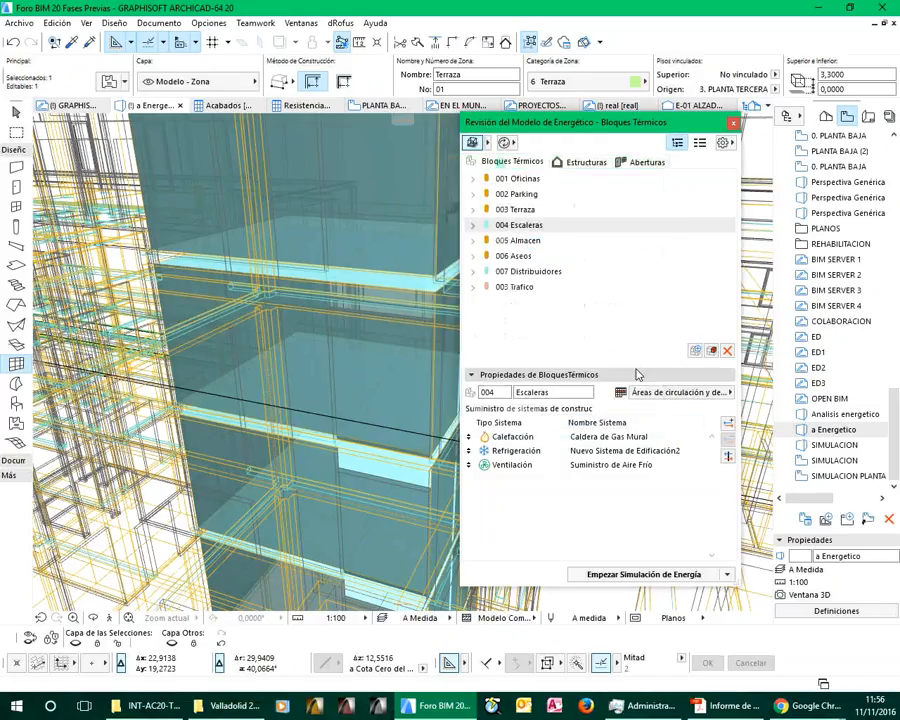
Try to start the energy simulation from the energy model review, then close the alert list without continuing
{"action": "left_click", "coordinate": [723, 144]}
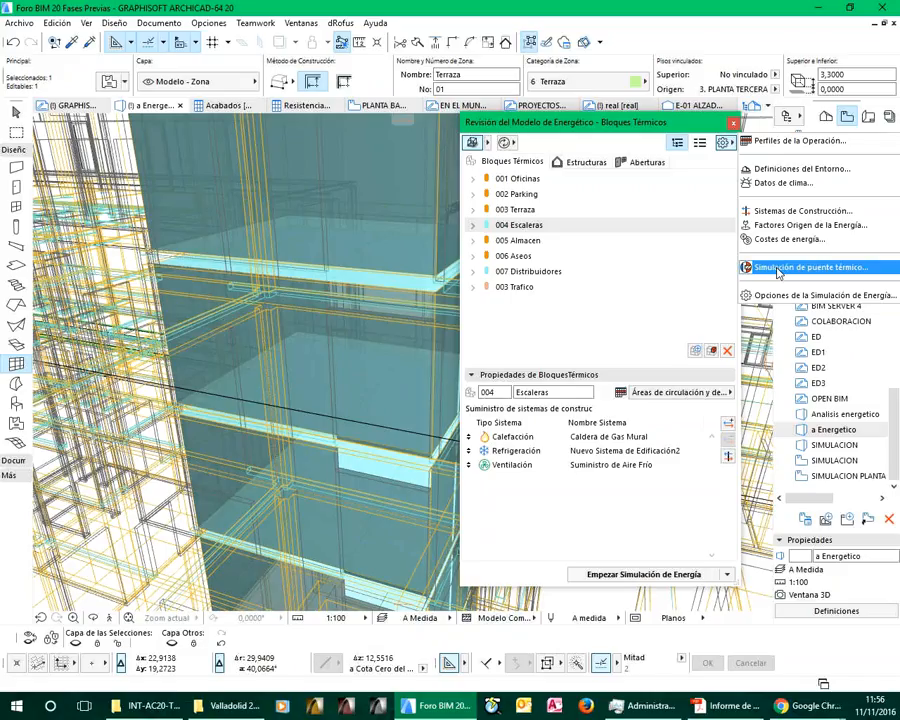
{"action": "left_click", "coordinate": [662, 270]}
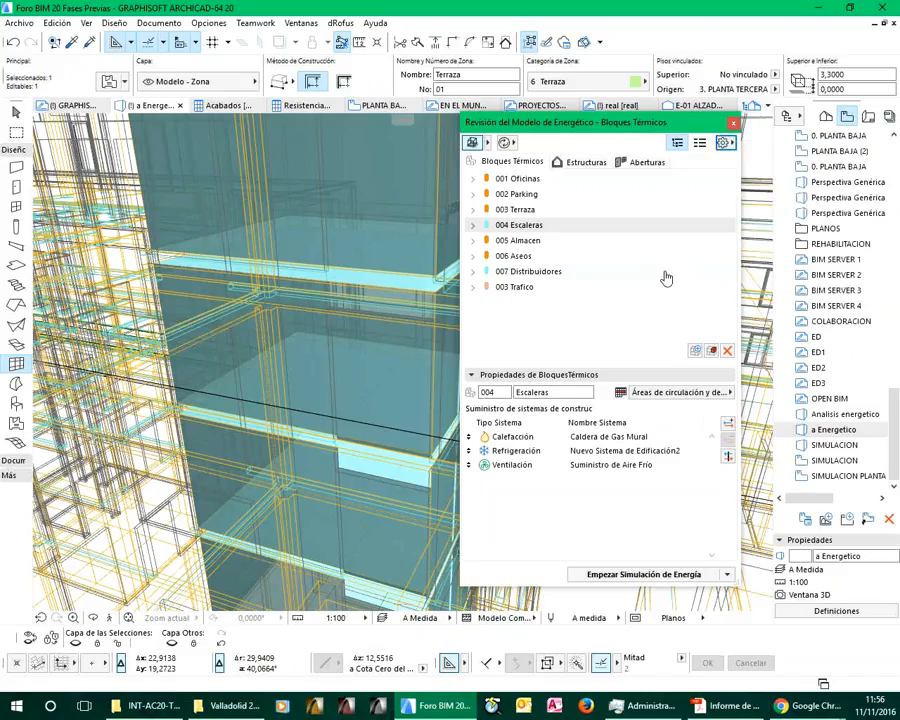
{"action": "left_click", "coordinate": [621, 575]}
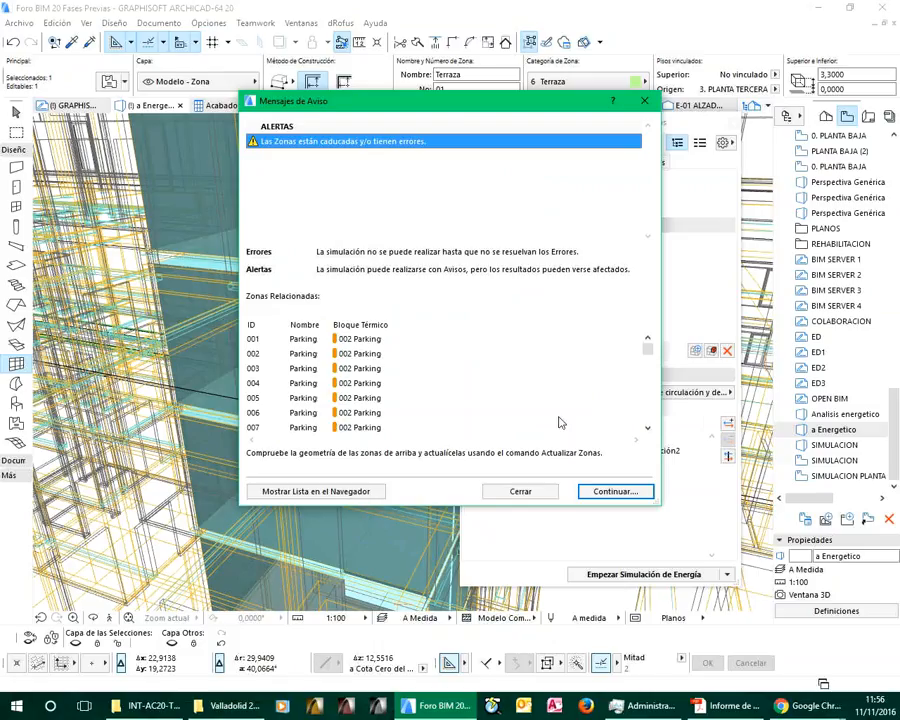
{"action": "left_click", "coordinate": [528, 495]}
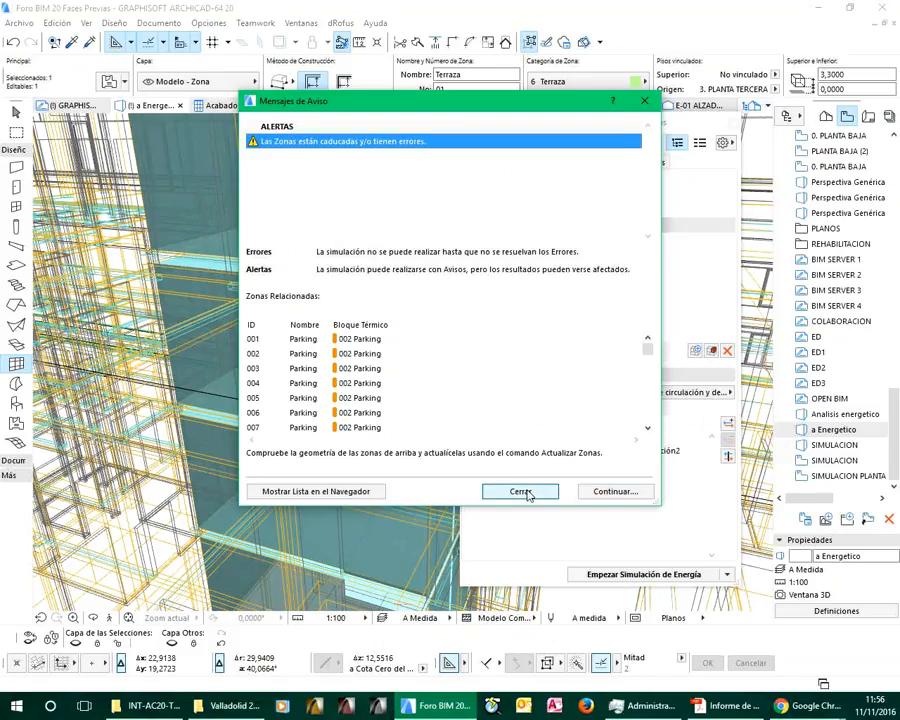
{"action": "left_click", "coordinate": [521, 491]}
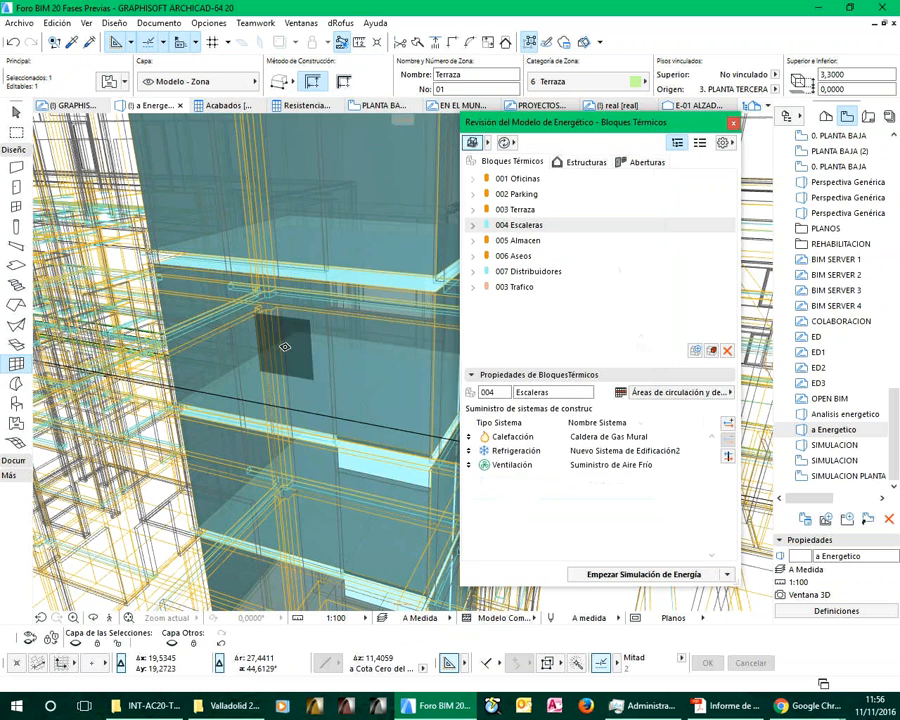
Open the building materials and examine the physical properties of vidrio 0scuro
{"action": "scroll", "coordinate": [300, 342], "scroll_direction": "up", "scroll_amount": 3}
{"action": "scroll", "coordinate": [303, 341], "scroll_direction": "down", "scroll_amount": 6}
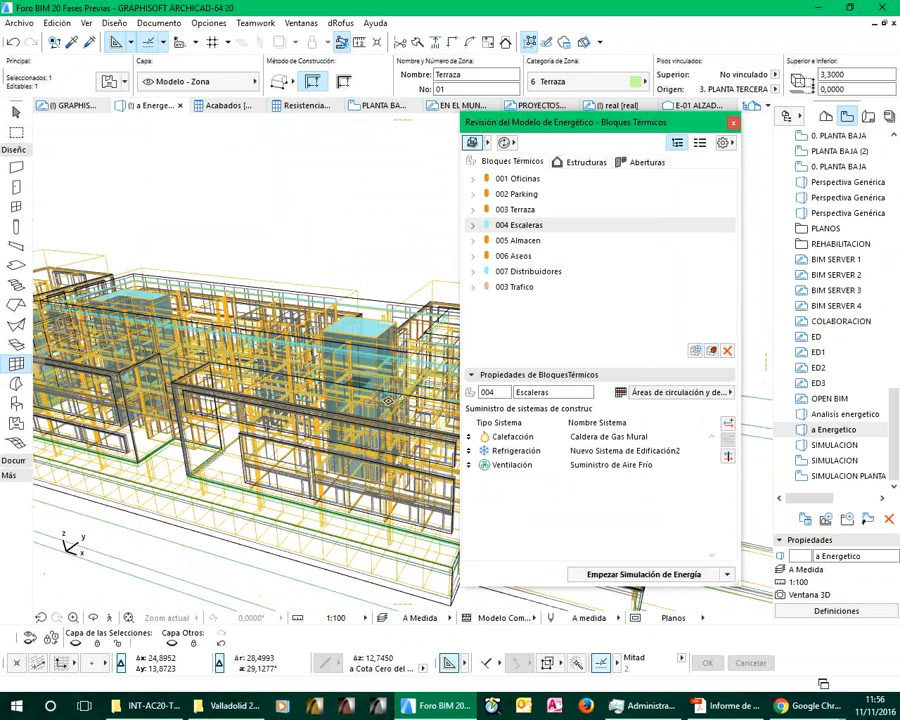
{"action": "left_click", "coordinate": [255, 22]}
{"action": "mouse_move", "coordinate": [222, 24]}
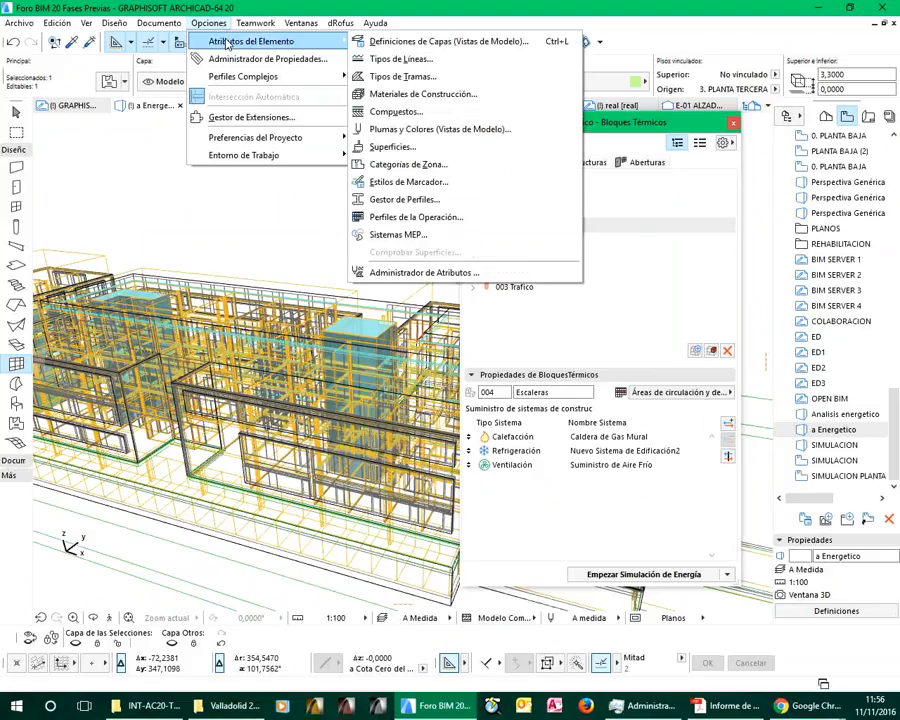
{"action": "left_click", "coordinate": [394, 96]}
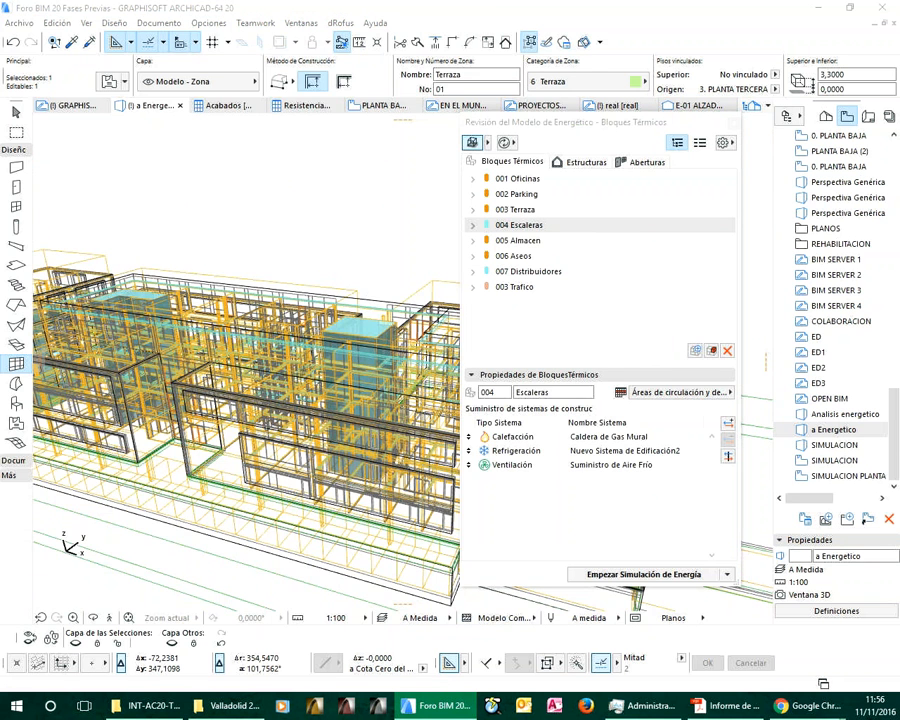
{"action": "left_click_drag", "start_coordinate": [247, 71], "coordinate": [588, 54]}
{"action": "scroll", "coordinate": [284, 356], "scroll_direction": "down", "scroll_amount": 4}
{"action": "left_click", "coordinate": [284, 281]}
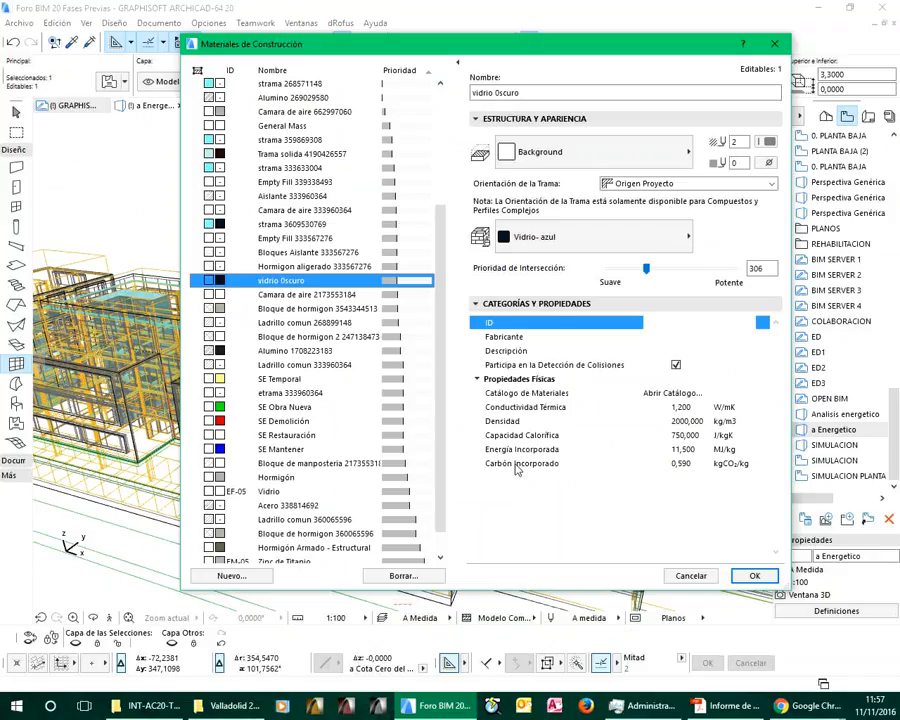
Assign the physical properties of PLACAS VIDRIO 39 from the material catalogue to vidrio 0scuro and save the material
{"action": "left_click", "coordinate": [672, 396]}
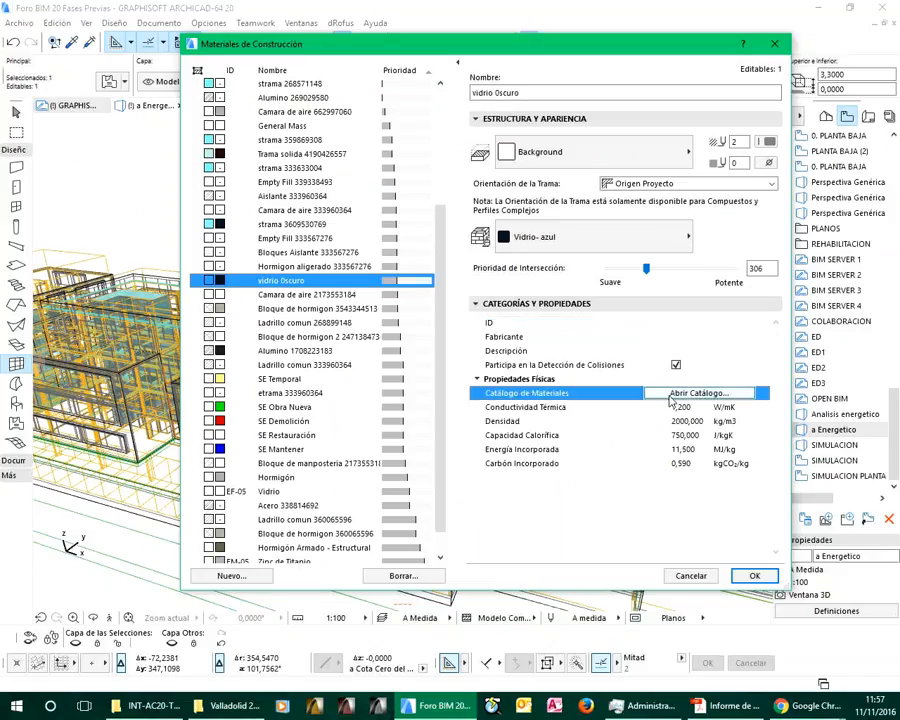
{"action": "left_click", "coordinate": [671, 396]}
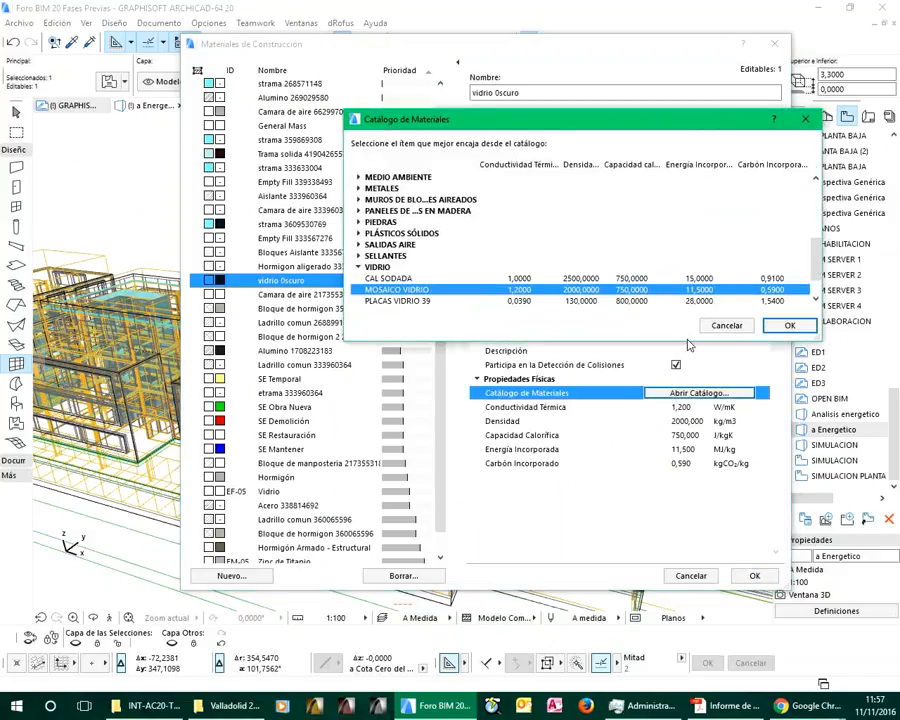
{"action": "left_click_drag", "start_coordinate": [688, 342], "coordinate": [669, 443]}
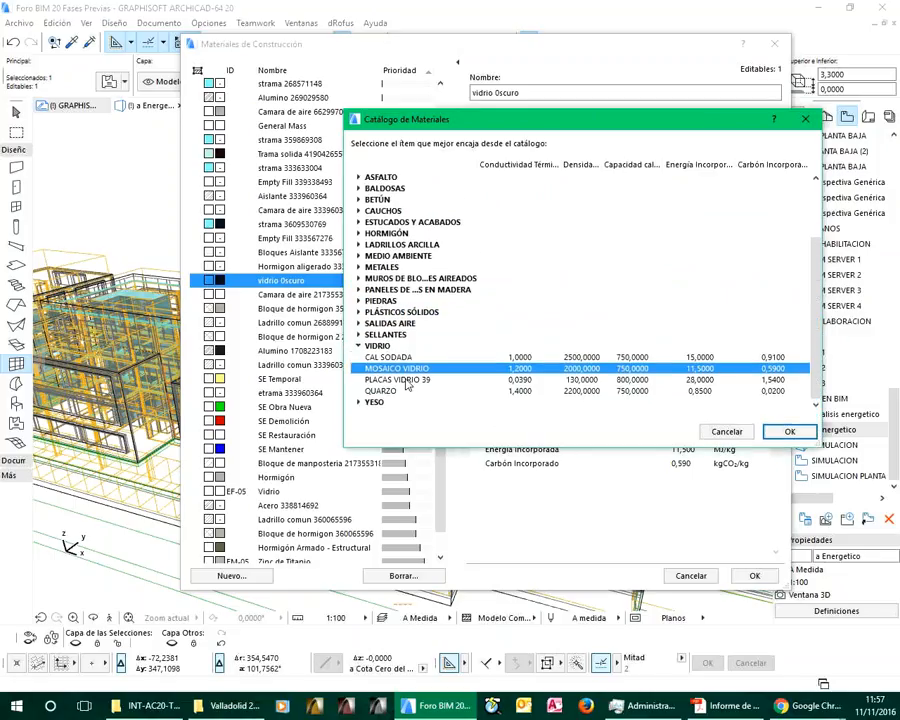
{"action": "left_click", "coordinate": [410, 380]}
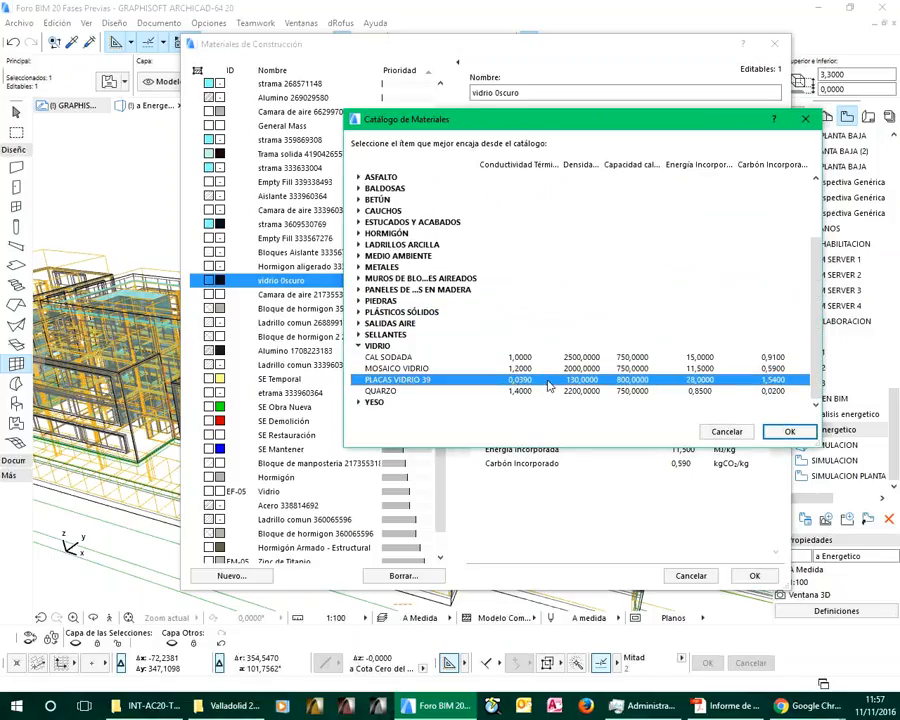
{"action": "left_click", "coordinate": [791, 432]}
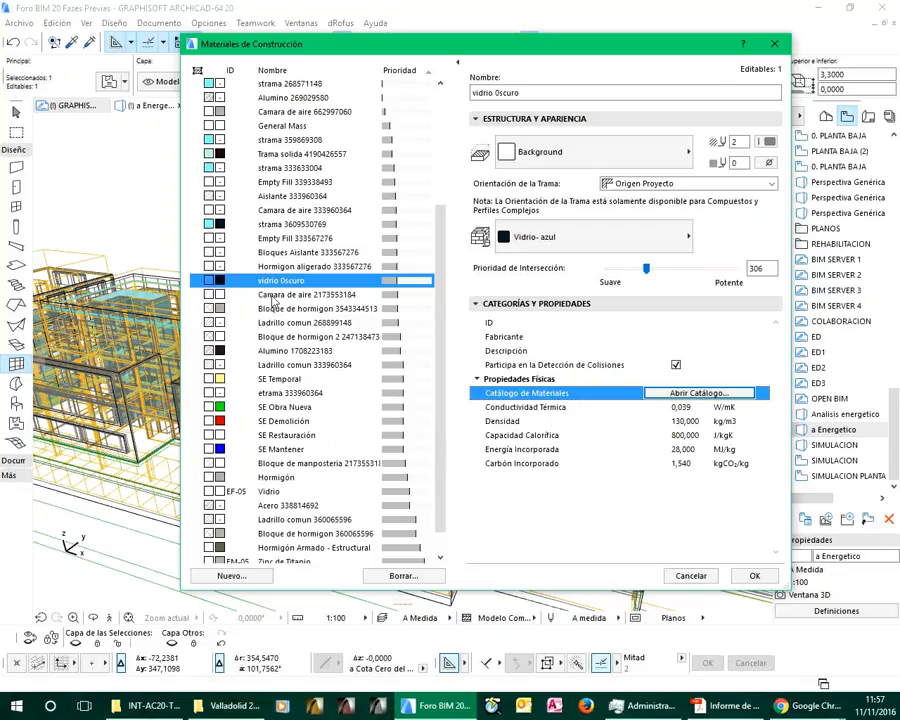
{"action": "left_click", "coordinate": [751, 578]}
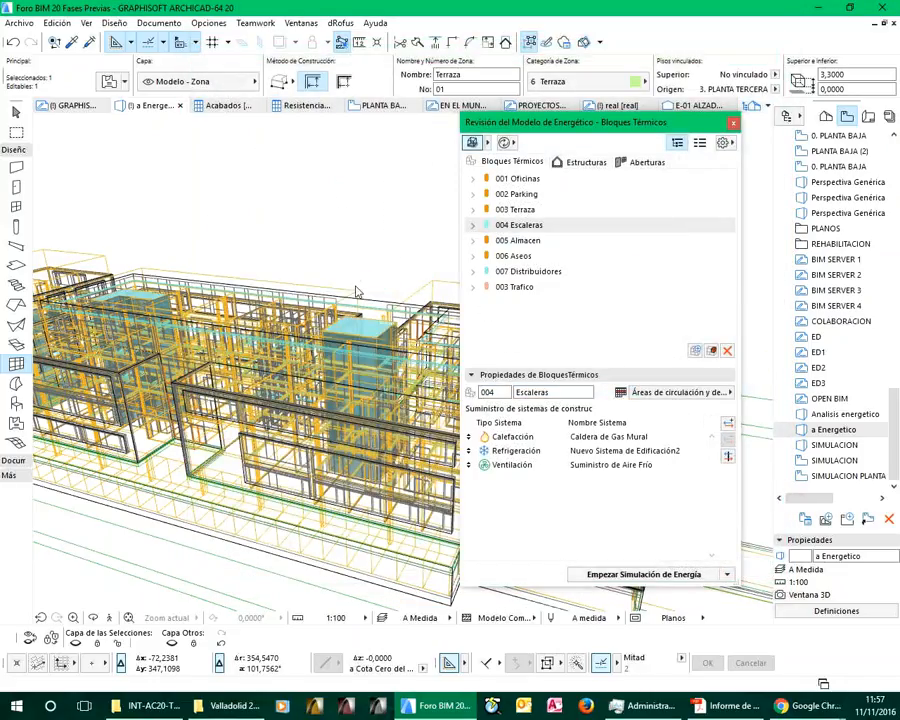
Open the energy model's building systems and enable Colector Térmico Solar for Caldera de Gas Mural
{"action": "left_click", "coordinate": [723, 142]}
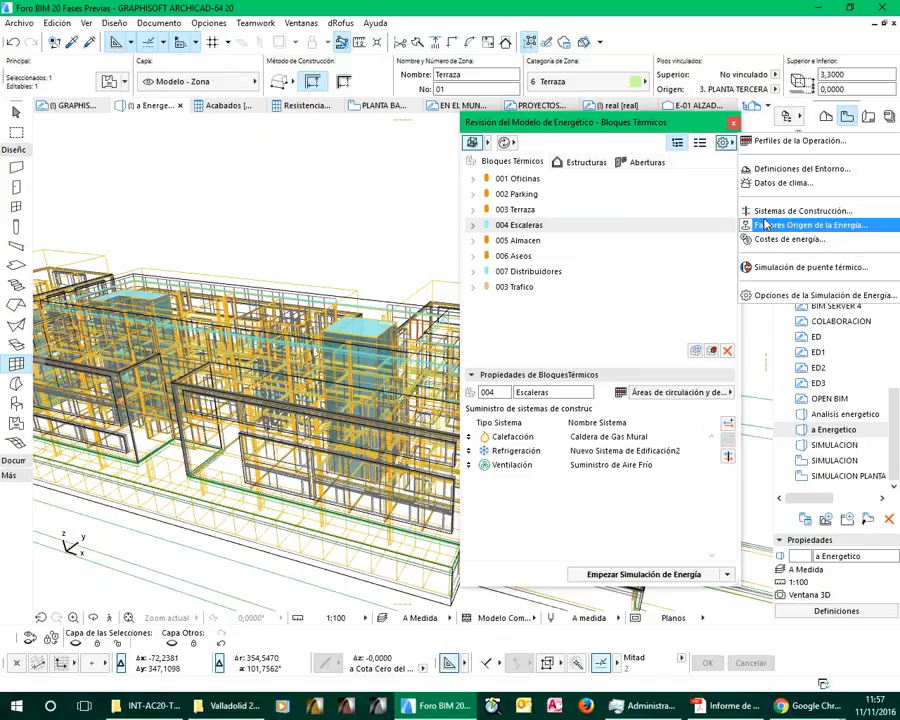
{"action": "left_click", "coordinate": [775, 213]}
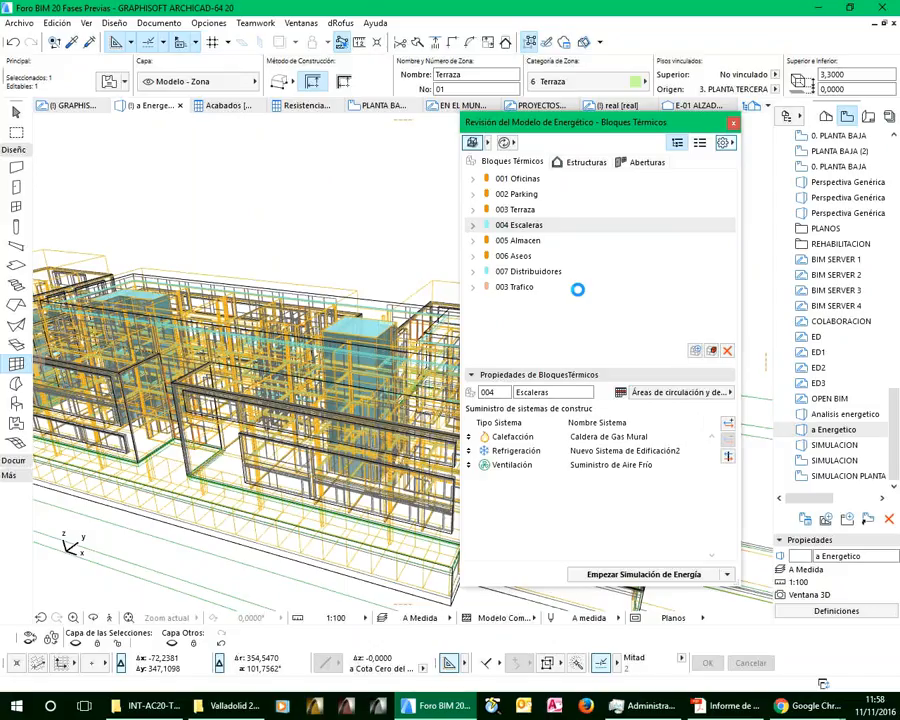
{"action": "left_click", "coordinate": [259, 225]}
{"action": "left_click", "coordinate": [259, 225]}
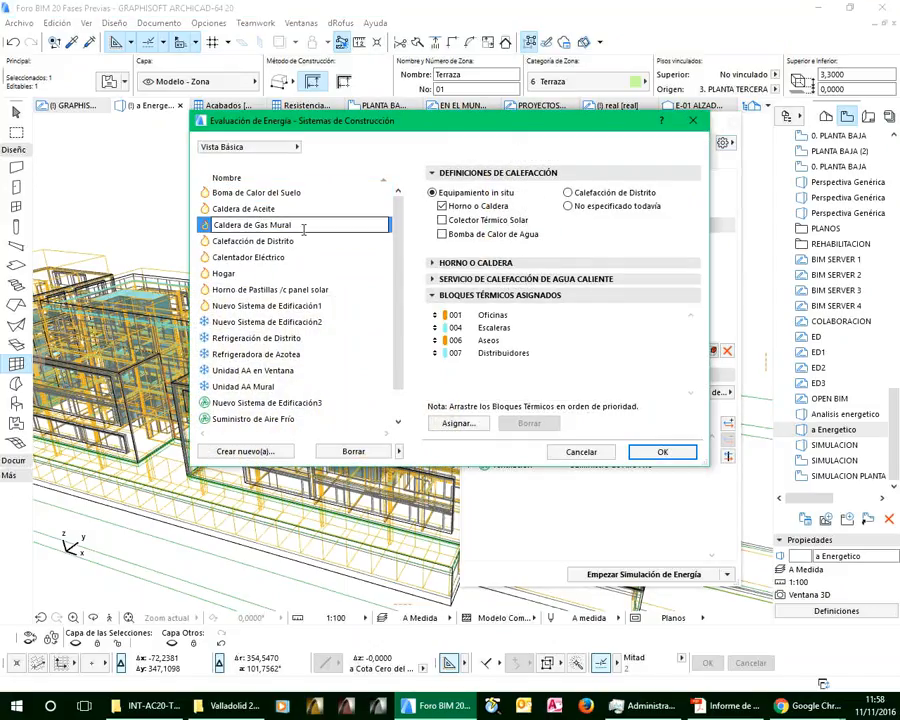
{"action": "left_click", "coordinate": [459, 222]}
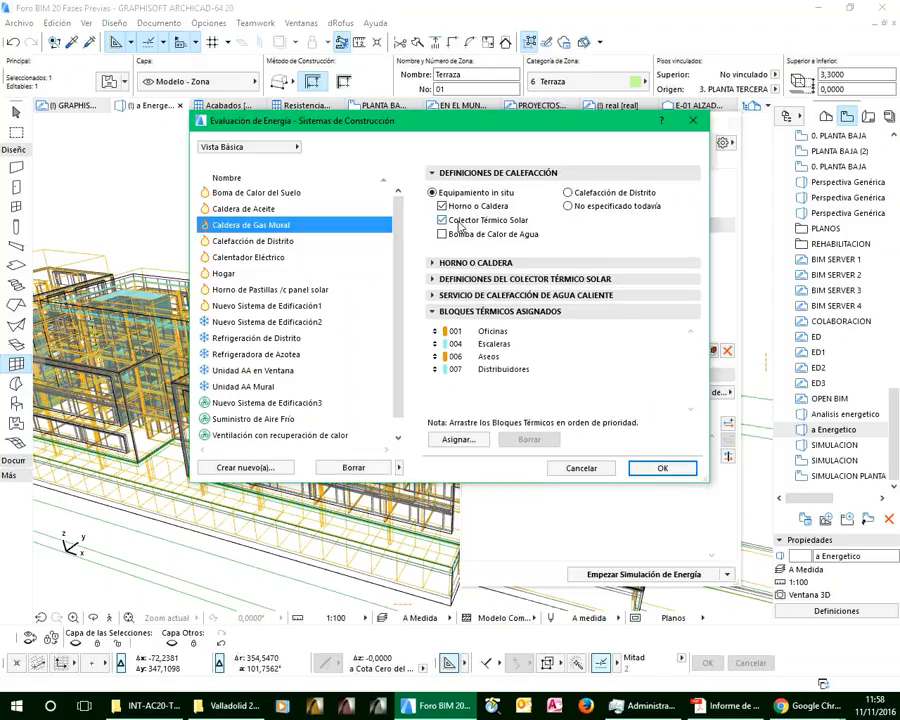
Define the solar thermal collector of Caldera de Gas Mural as type Tablero with a 45 m² panel area and save the building systems
{"action": "left_click", "coordinate": [433, 264]}
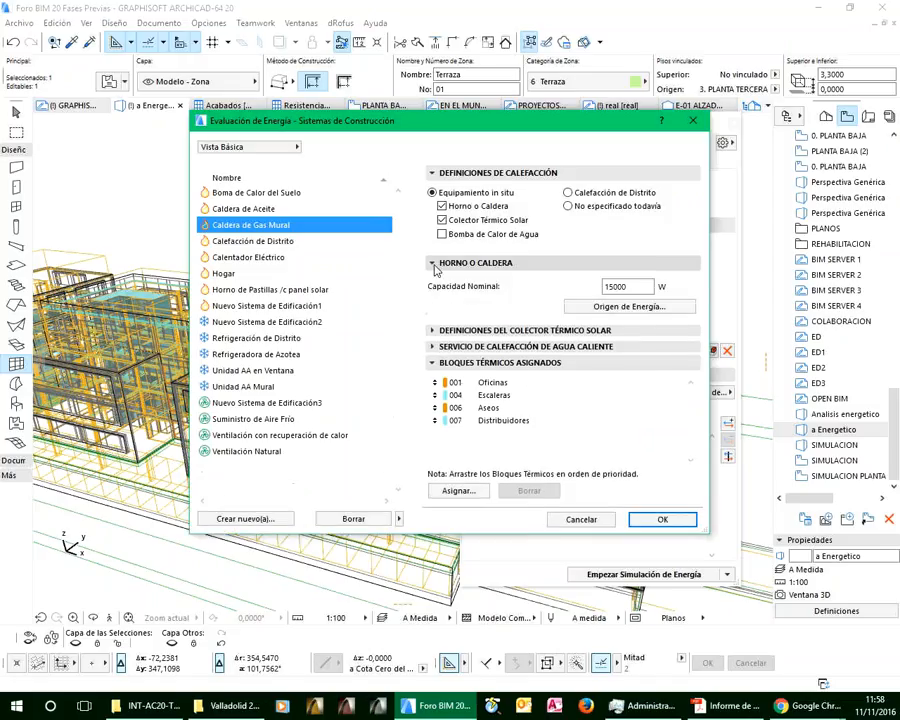
{"action": "left_click", "coordinate": [436, 330]}
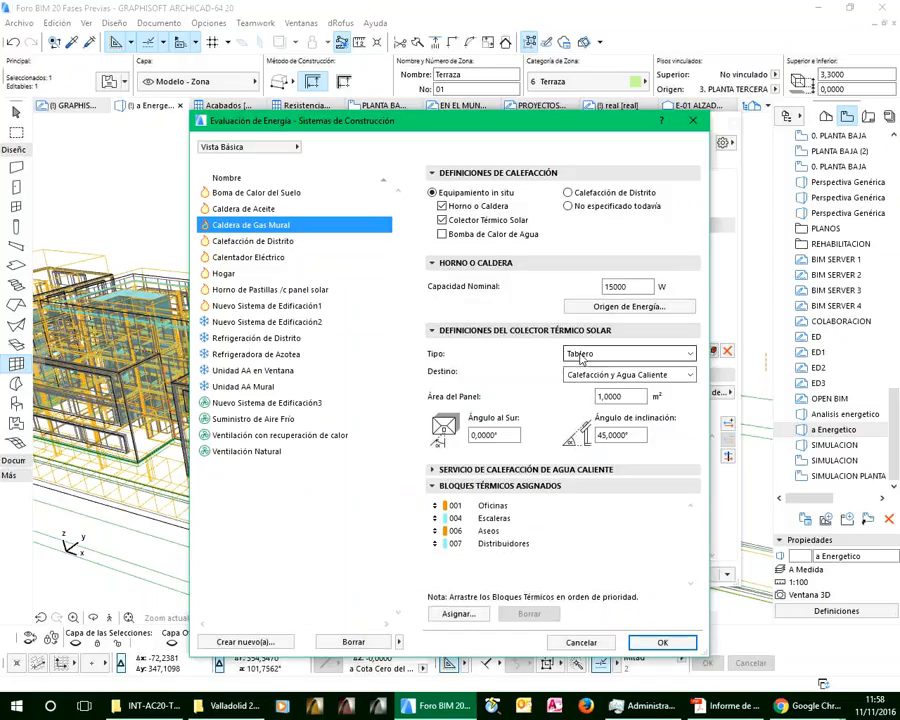
{"action": "left_click", "coordinate": [574, 355]}
{"action": "left_click", "coordinate": [576, 360]}
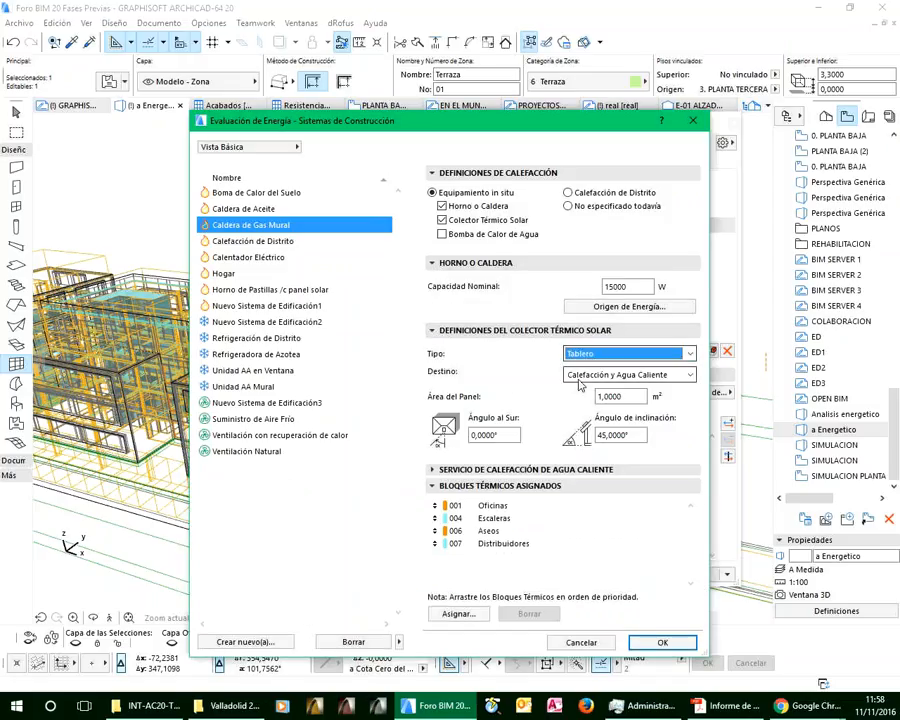
{"action": "left_click", "coordinate": [620, 396]}
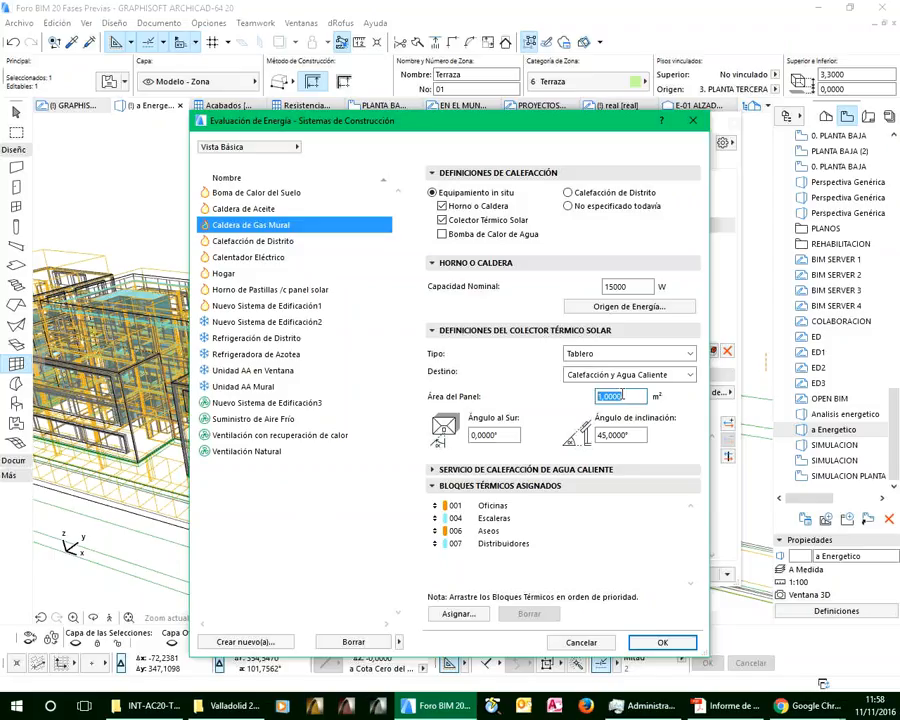
{"action": "type", "text": "45"}
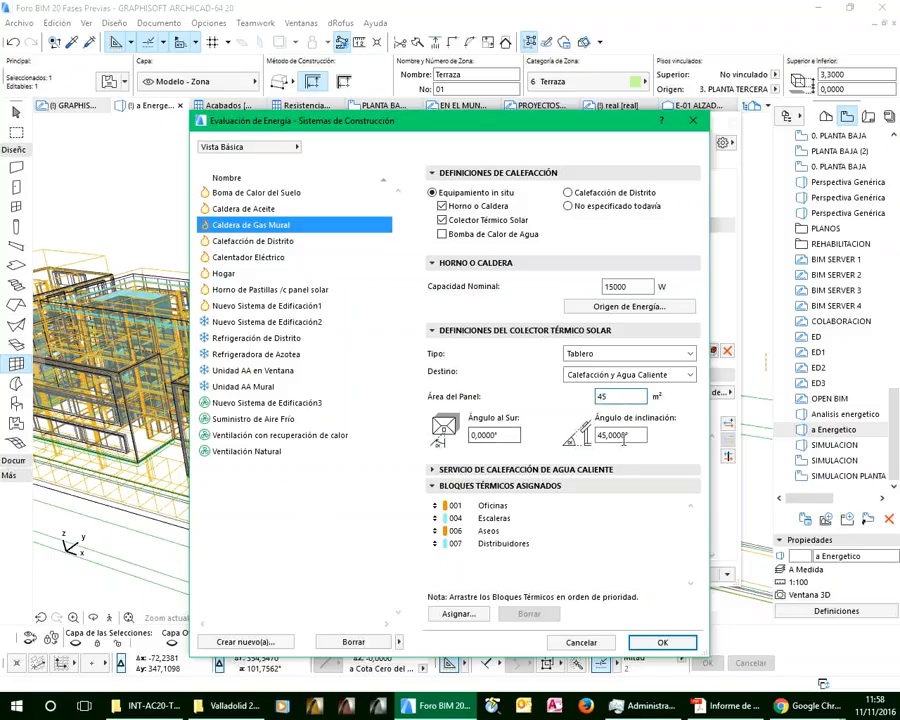
{"action": "left_click", "coordinate": [601, 436]}
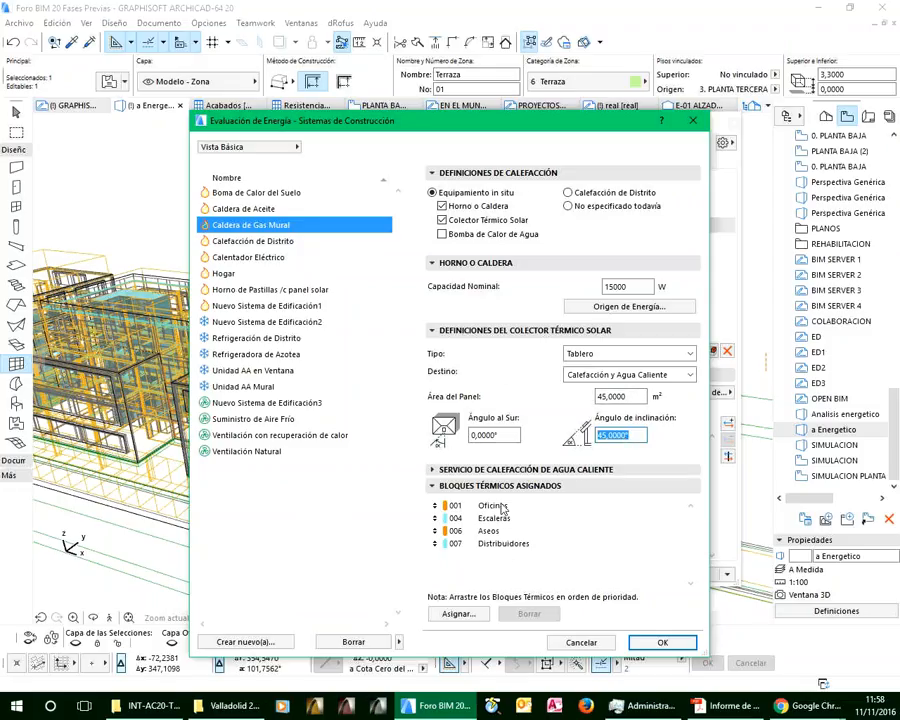
{"action": "left_click", "coordinate": [651, 644]}
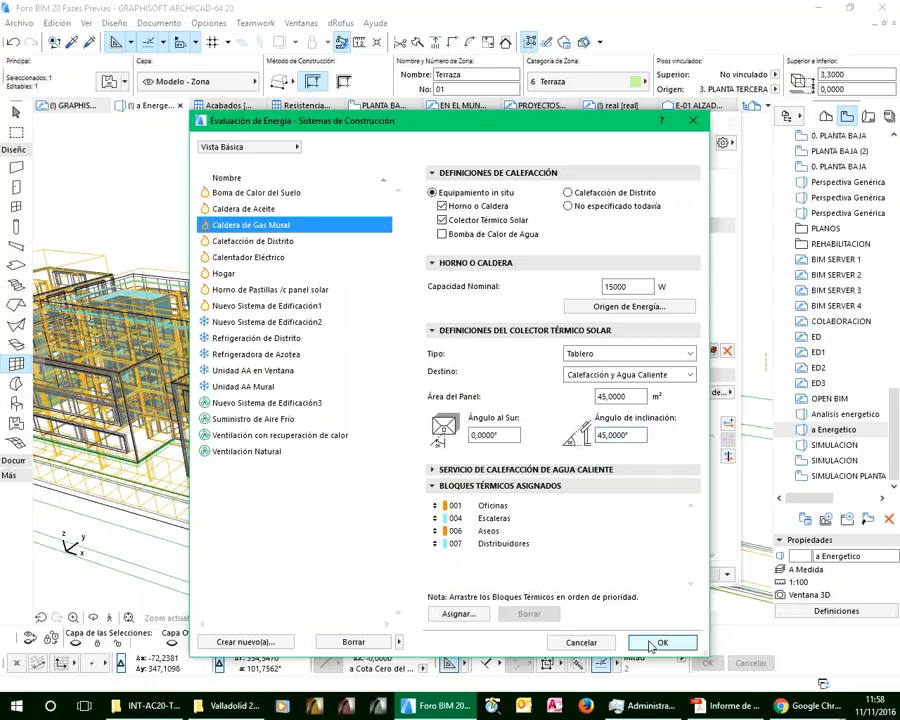
{"action": "left_click", "coordinate": [651, 644]}
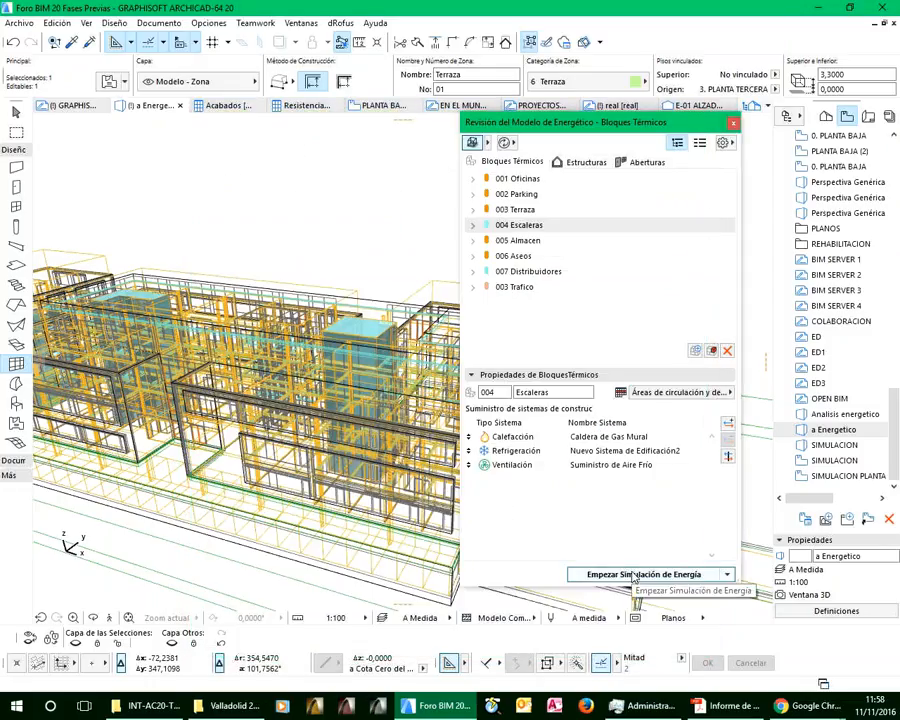
Check the energy evaluation report in Acrobat Reader, return to Archicad and examine the energy model's export formats
{"action": "left_click", "coordinate": [735, 710]}
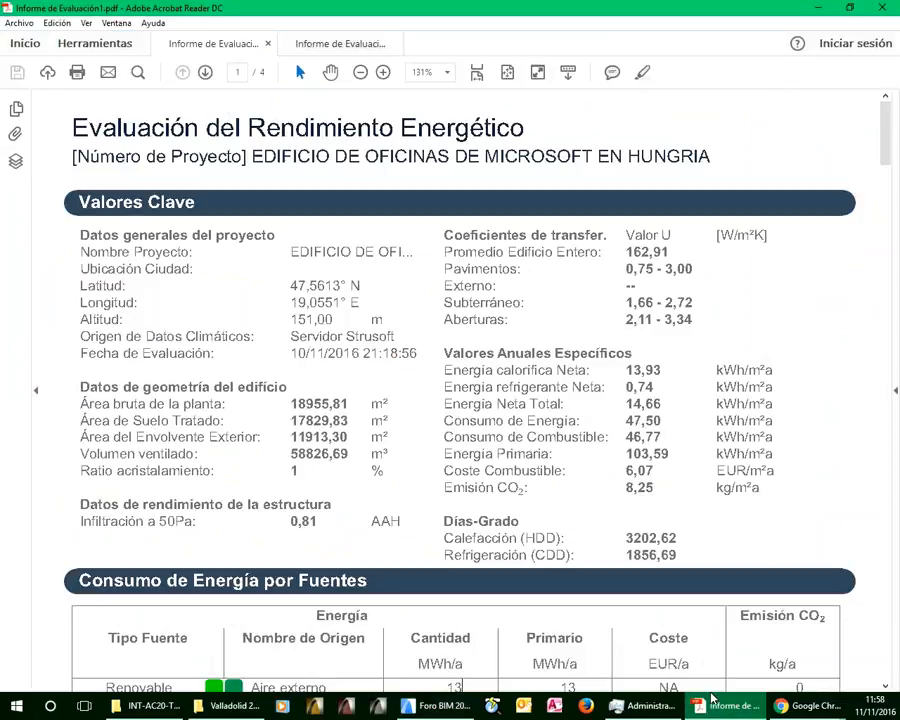
{"action": "left_click", "coordinate": [441, 710]}
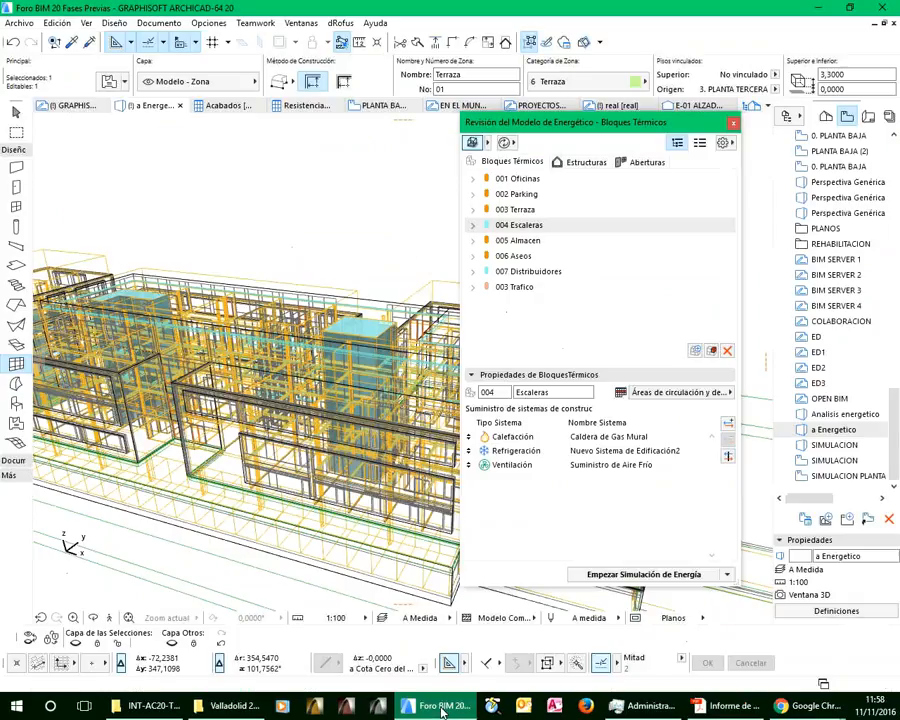
{"action": "left_click", "coordinate": [728, 576]}
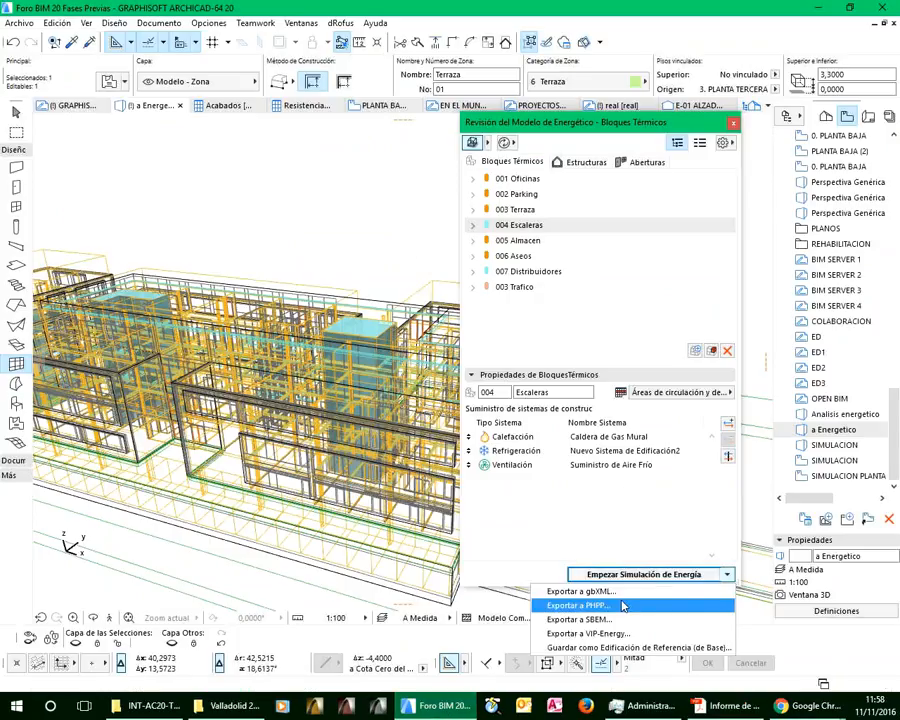
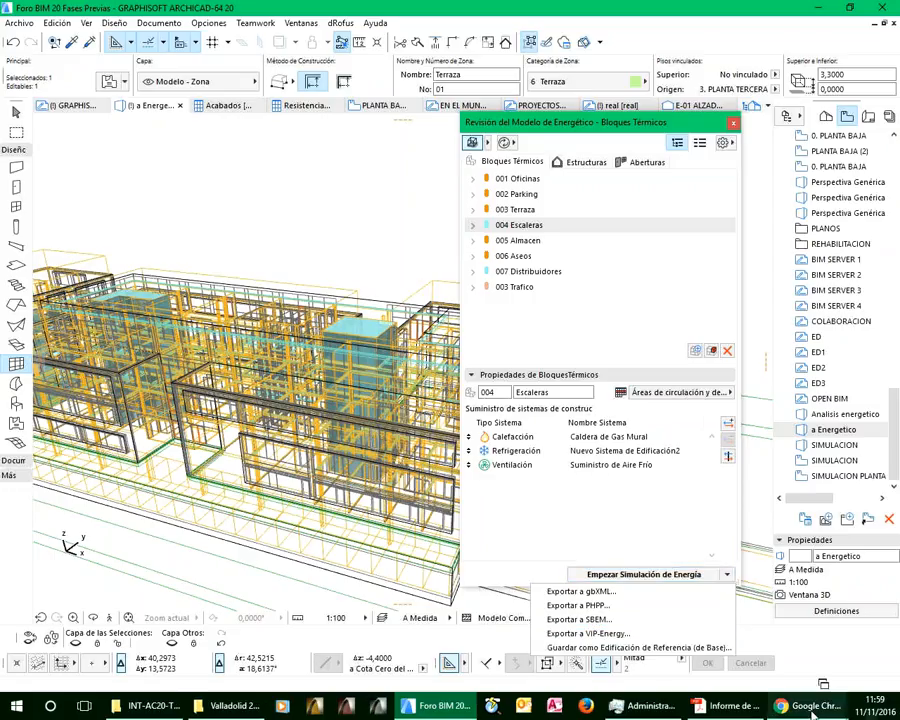
Switch to Acrobat Reader and compare the Valores Clave sections of Informe de Evaluación1.pdf and Informe de Evaluación 5.pdf
{"action": "left_click", "coordinate": [744, 702]}
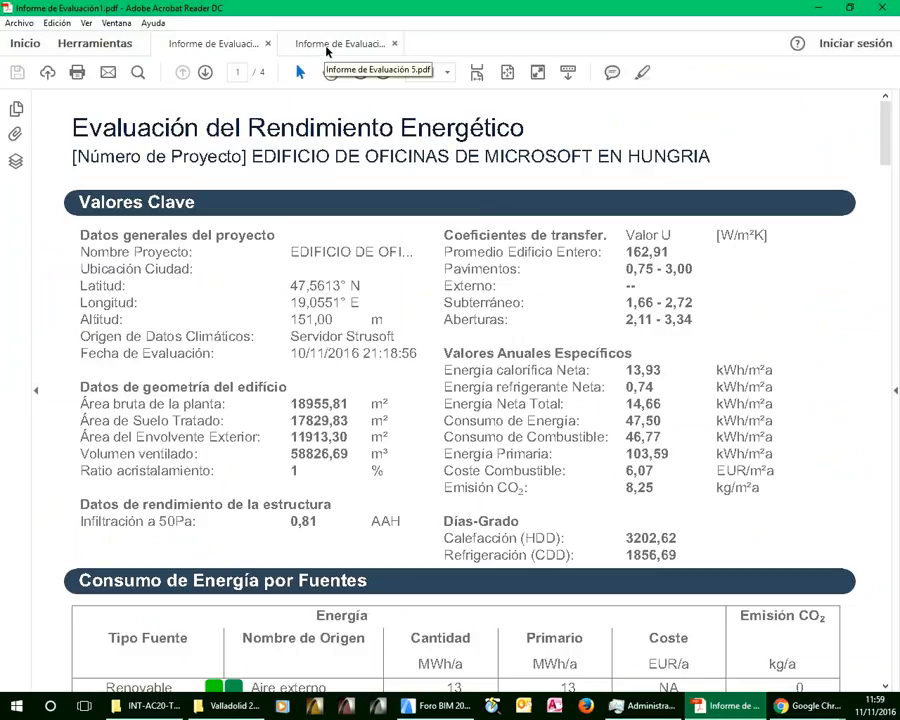
{"action": "left_click", "coordinate": [327, 45]}
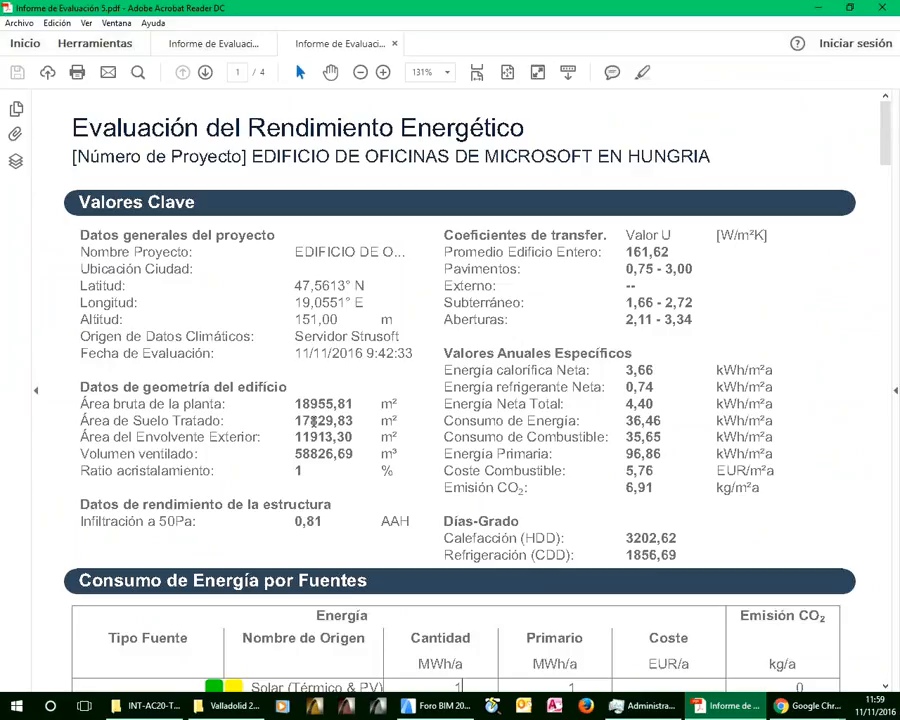
{"action": "left_click", "coordinate": [224, 46]}
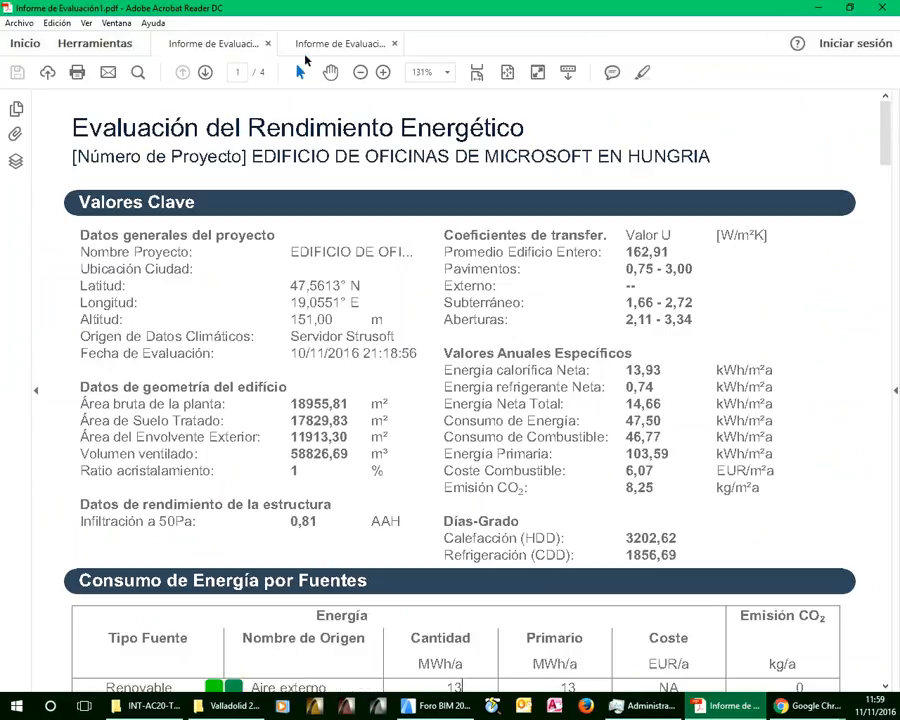
{"action": "left_click", "coordinate": [327, 45]}
{"action": "left_click", "coordinate": [236, 50]}
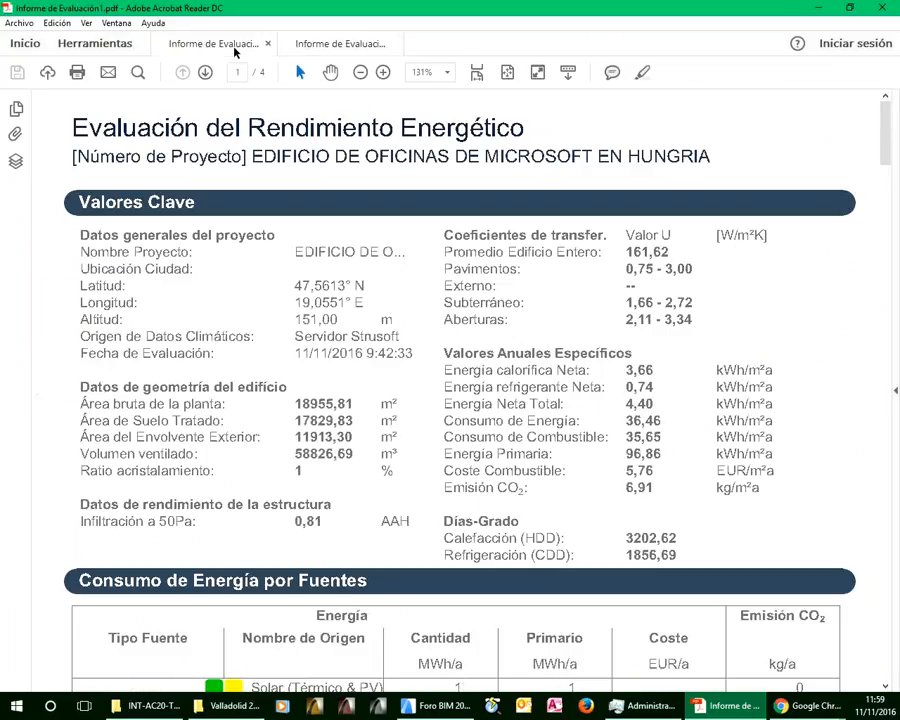
{"action": "left_click", "coordinate": [300, 44]}
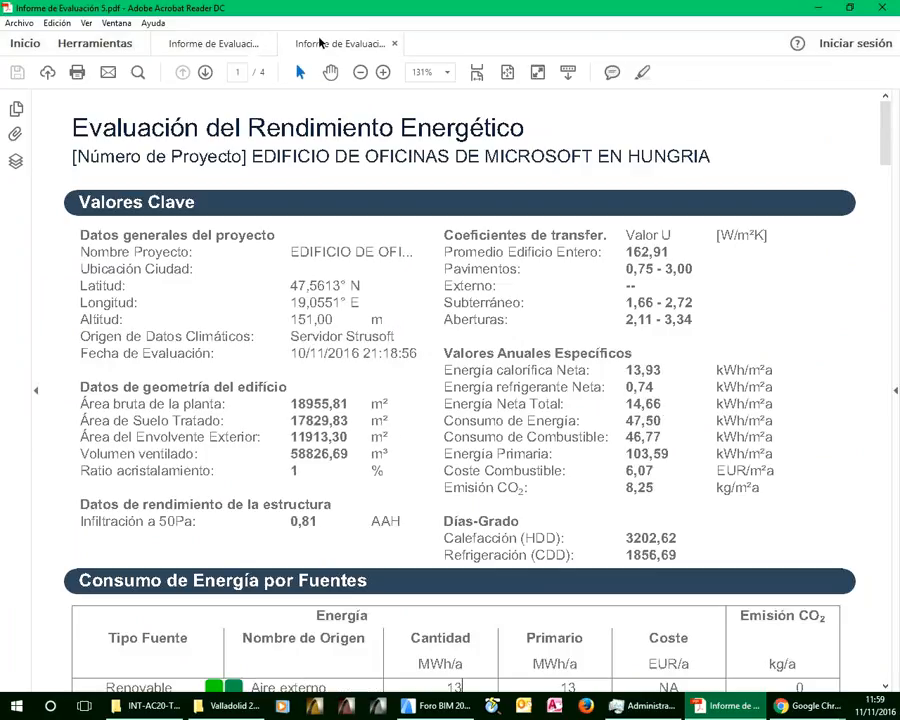
{"action": "left_click", "coordinate": [225, 43]}
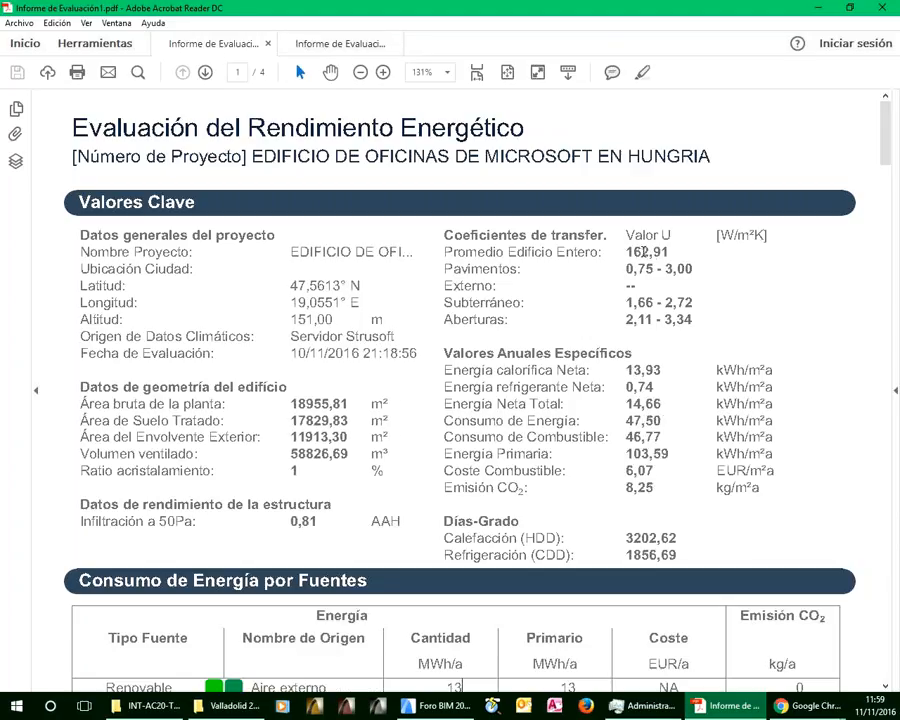
{"action": "left_click", "coordinate": [342, 44]}
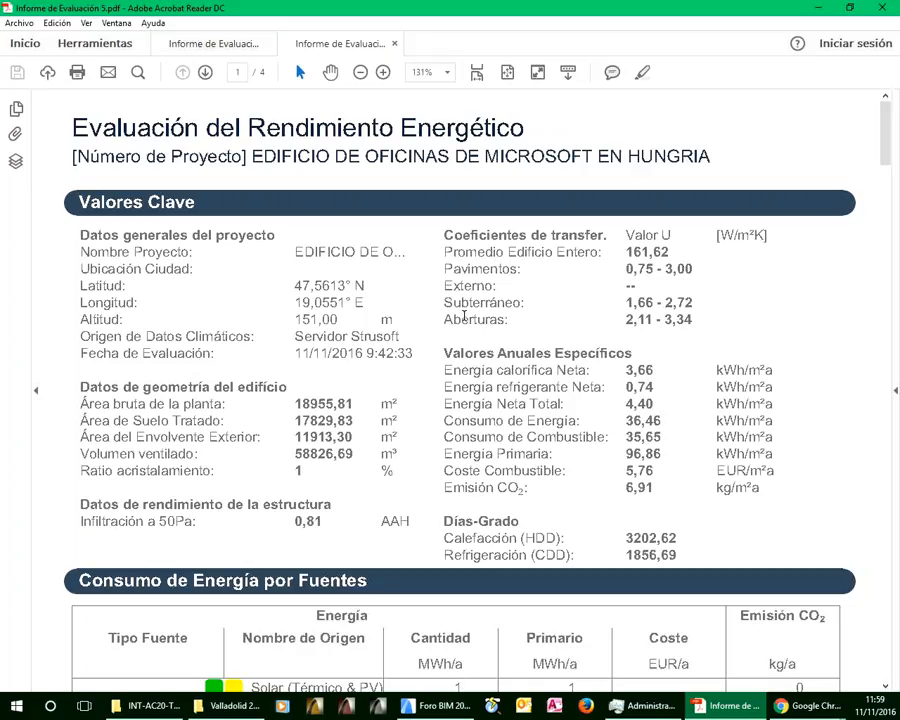
{"action": "left_click", "coordinate": [246, 50]}
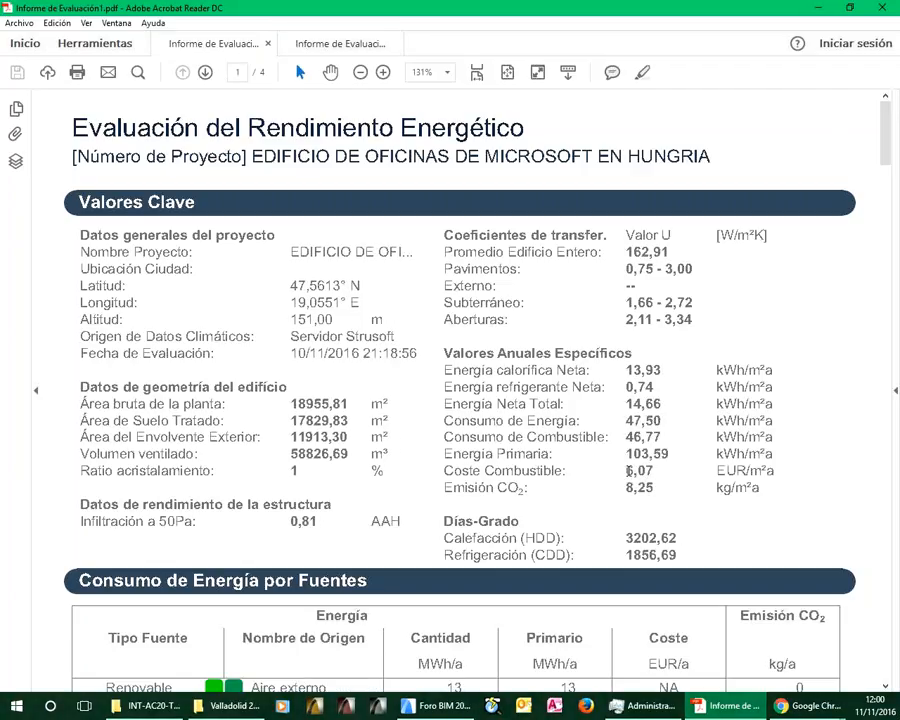
{"action": "left_click", "coordinate": [340, 44]}
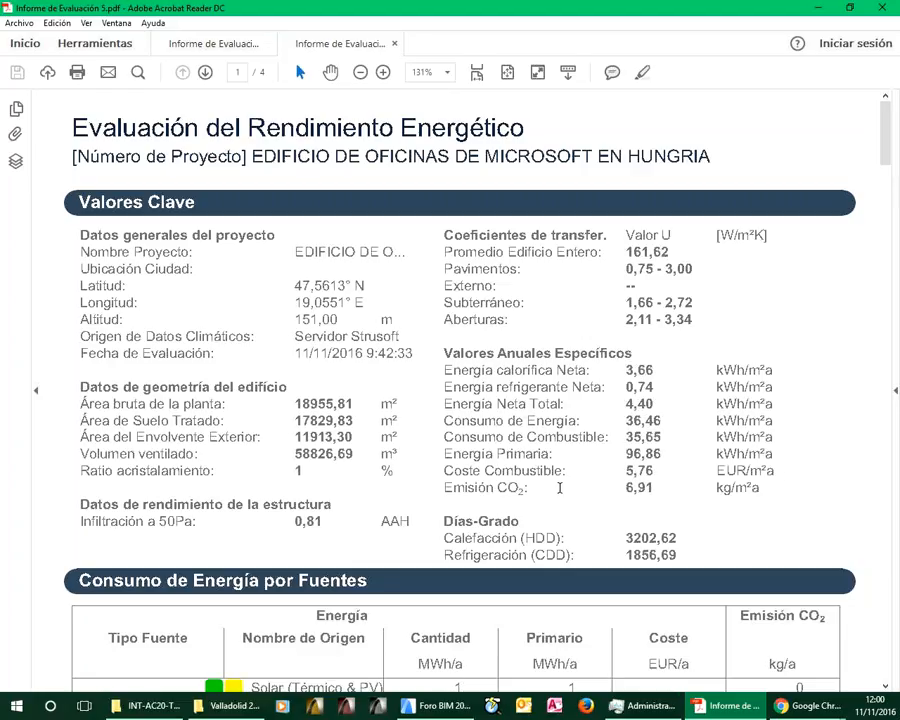
{"action": "left_click", "coordinate": [210, 44]}
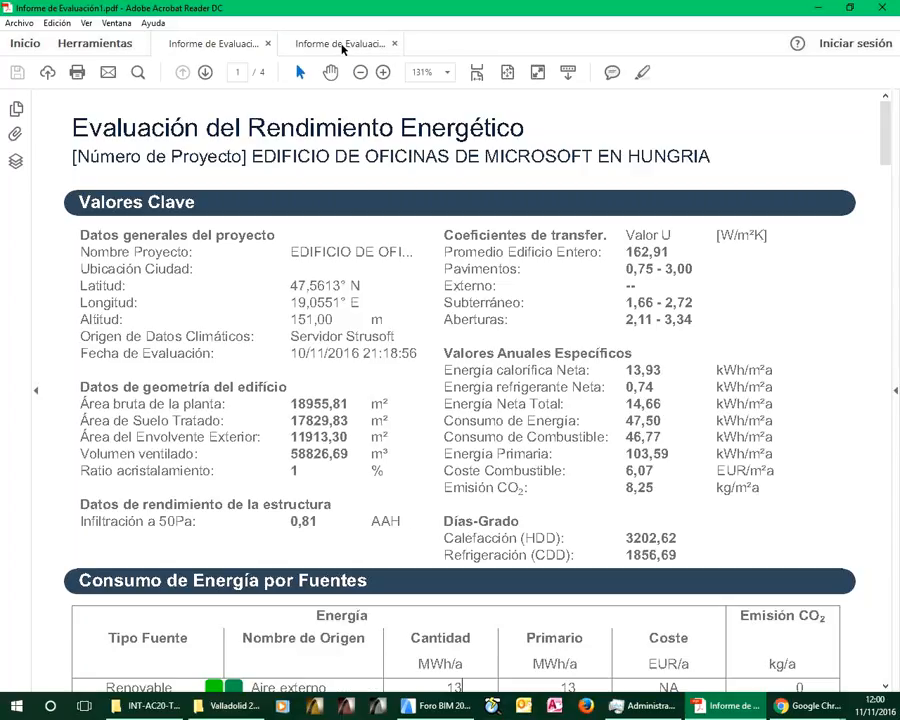
{"action": "key", "text": "ctrl+Tab"}
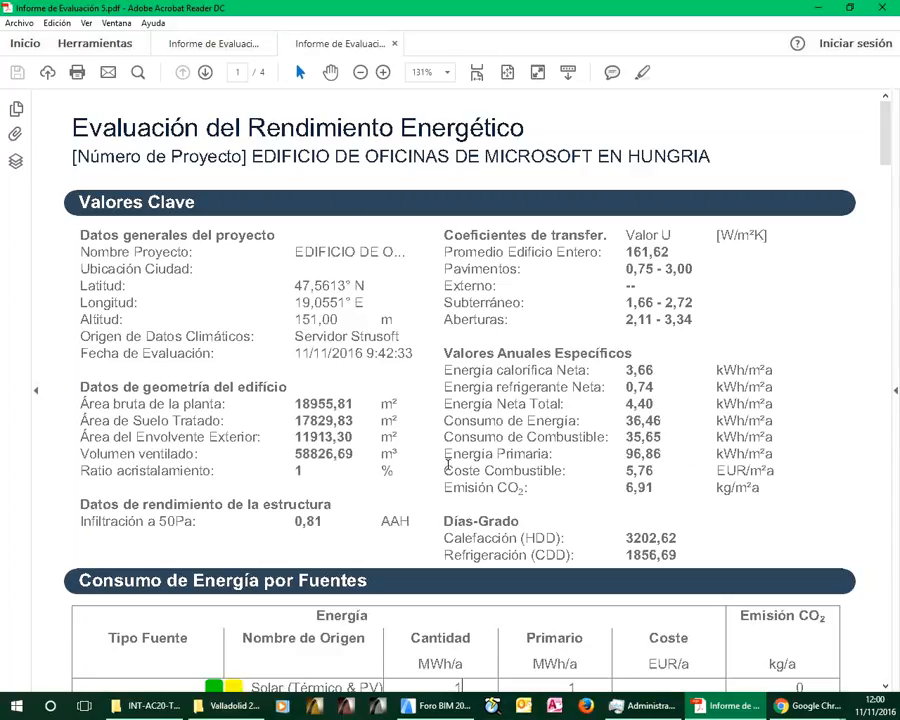
Compare the Consumo de Energía por Fuentes tables of both evaluation reports, including quantity, primary energy, cost and CO₂ emission
{"action": "scroll", "coordinate": [461, 447], "scroll_direction": "down", "scroll_amount": 1}
{"action": "scroll", "coordinate": [461, 447], "scroll_direction": "down", "scroll_amount": 2}
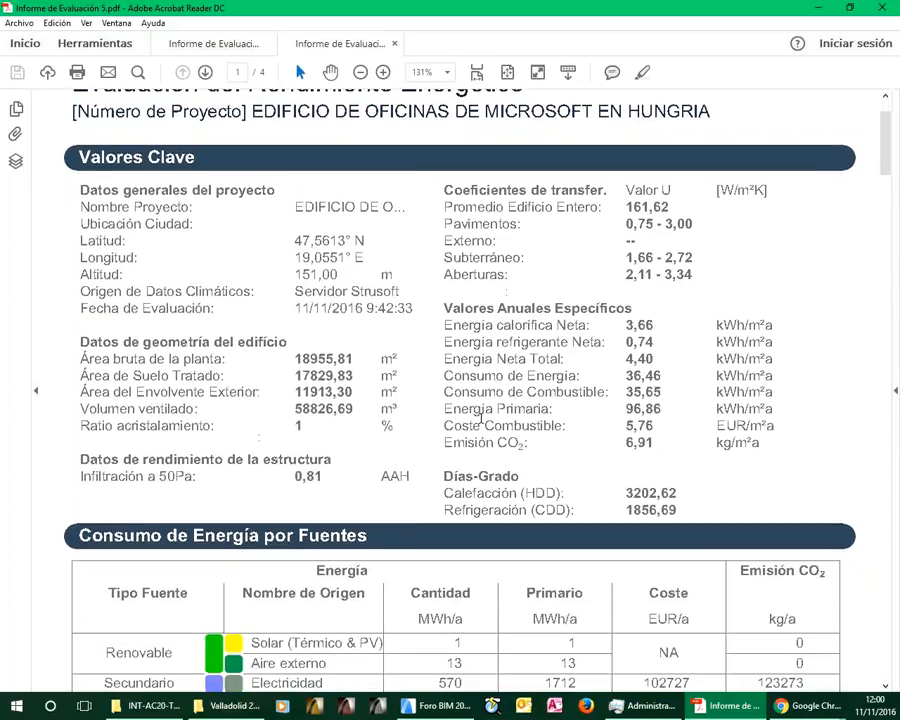
{"action": "scroll", "coordinate": [508, 412], "scroll_direction": "down", "scroll_amount": 1}
{"action": "scroll", "coordinate": [508, 412], "scroll_direction": "down", "scroll_amount": 2}
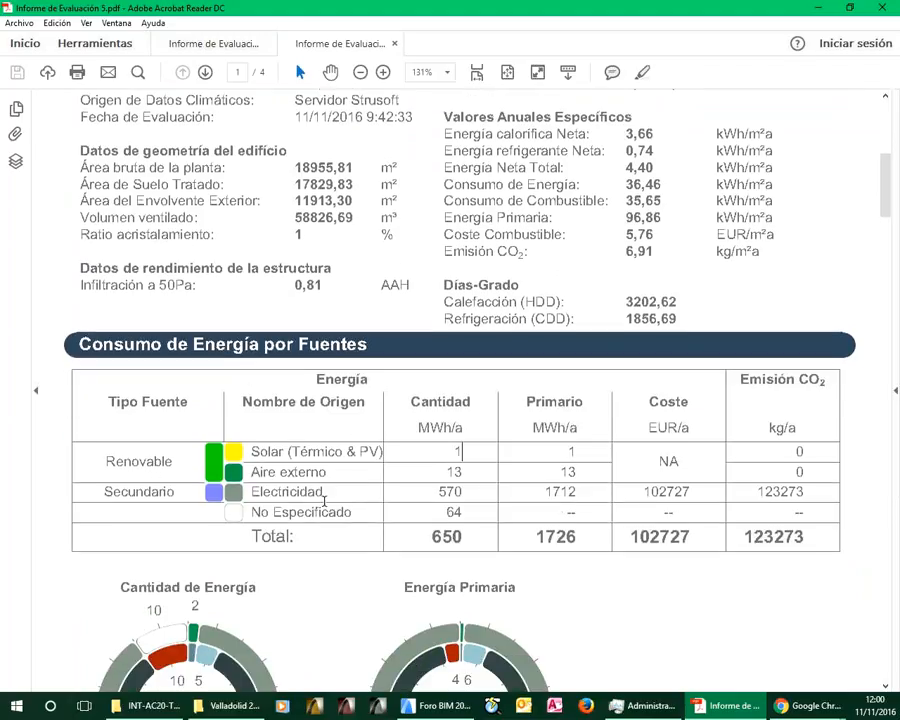
{"action": "left_click", "coordinate": [214, 44]}
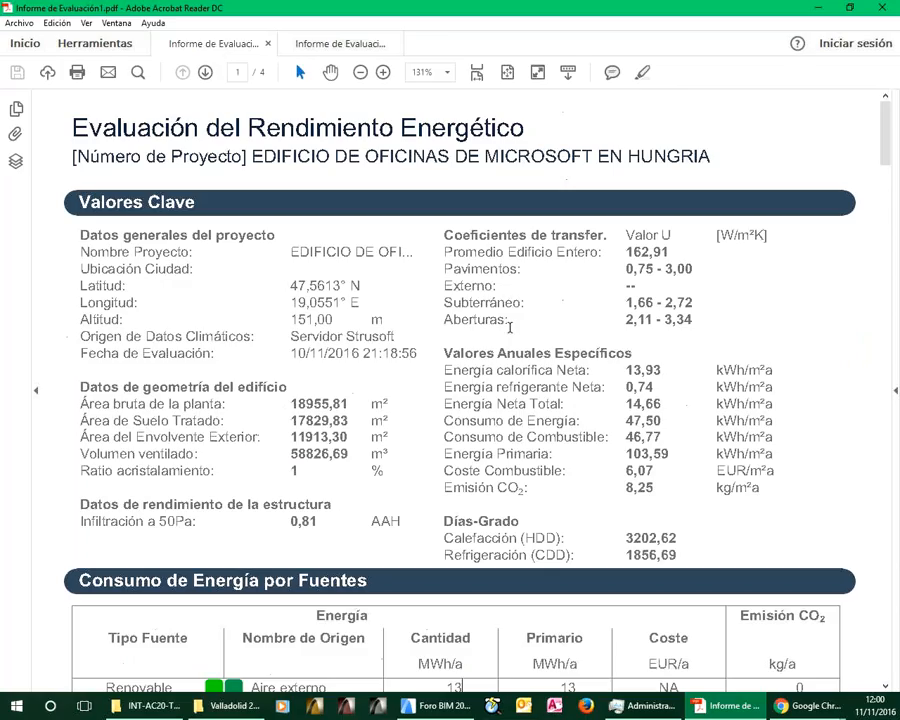
{"action": "scroll", "coordinate": [524, 321], "scroll_direction": "down", "scroll_amount": 1}
{"action": "scroll", "coordinate": [524, 321], "scroll_direction": "down", "scroll_amount": 3}
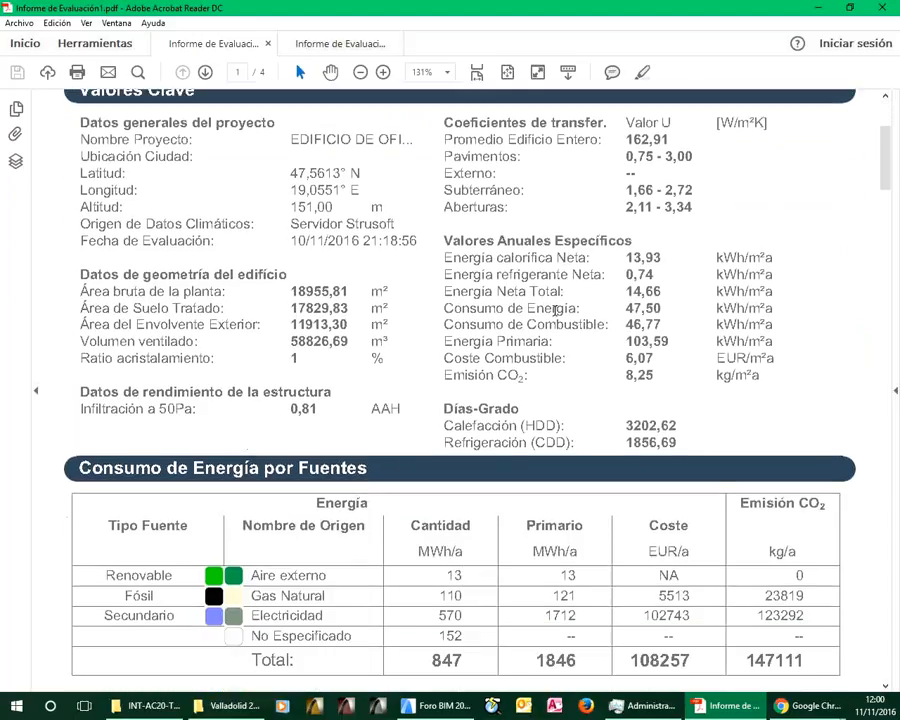
{"action": "left_click", "coordinate": [320, 45]}
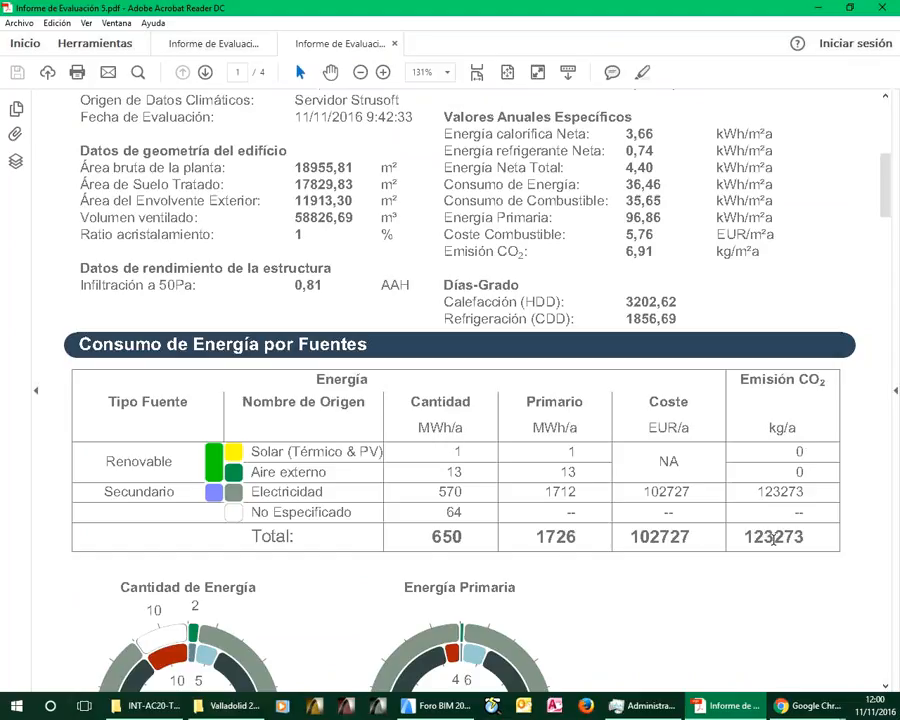
{"action": "left_click", "coordinate": [230, 46]}
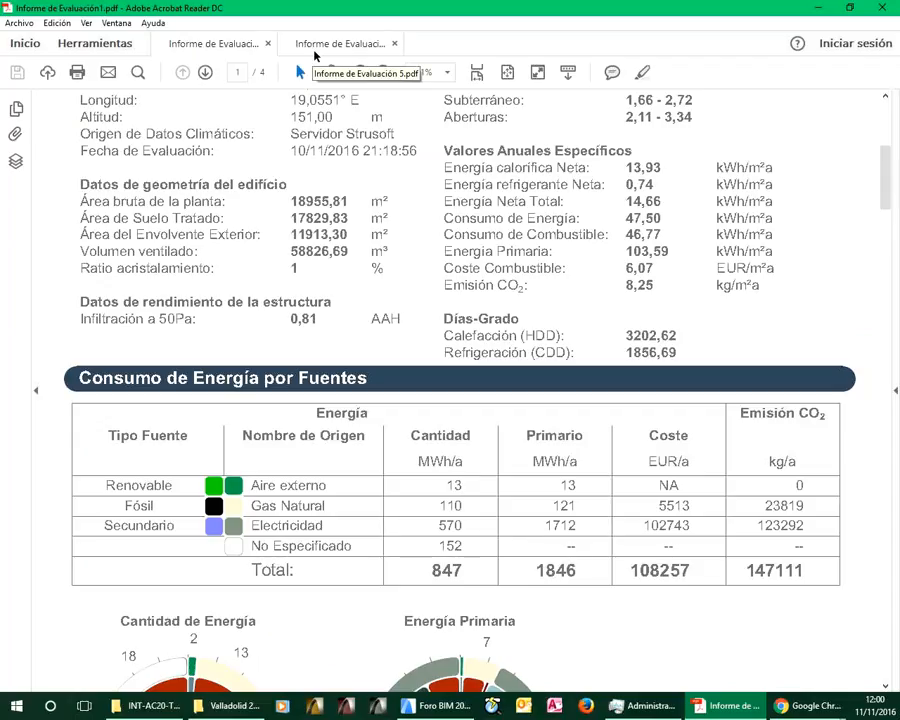
{"action": "left_click", "coordinate": [320, 50]}
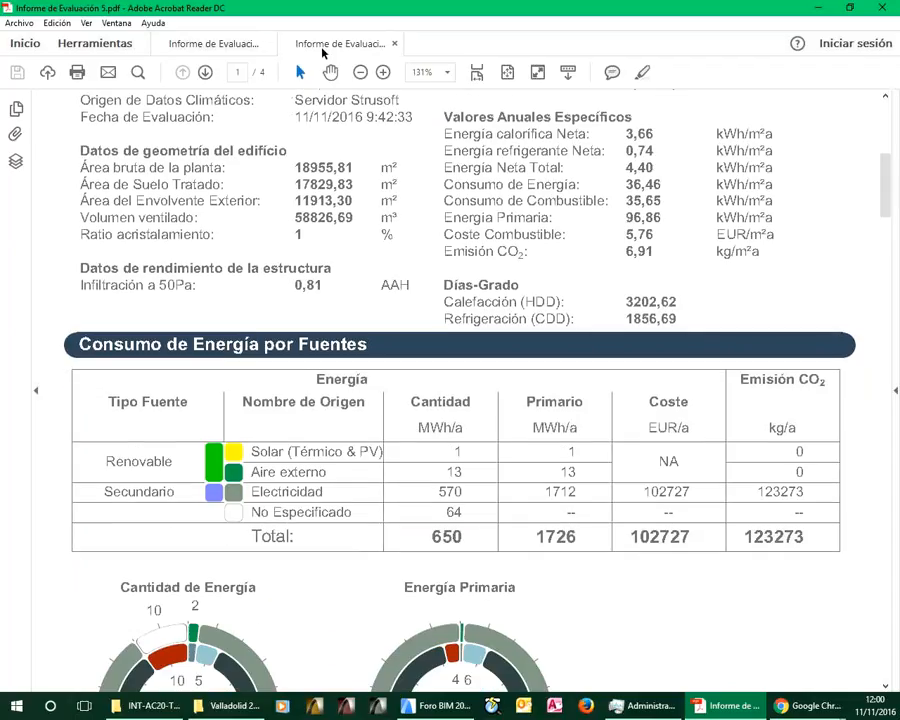
{"action": "left_click", "coordinate": [212, 44]}
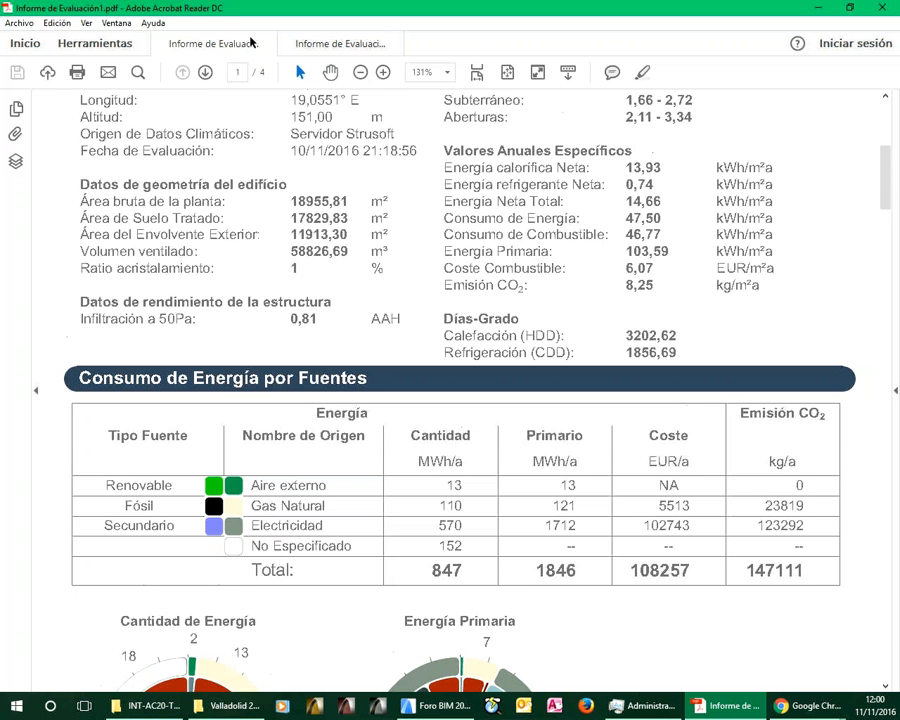
Compare the Consumo de energía por Objetivos tables on page 2 of both evaluation reports, especially heating and total cost
{"action": "scroll", "coordinate": [612, 437], "scroll_direction": "down", "scroll_amount": 2}
{"action": "scroll", "coordinate": [531, 385], "scroll_direction": "down", "scroll_amount": 15}
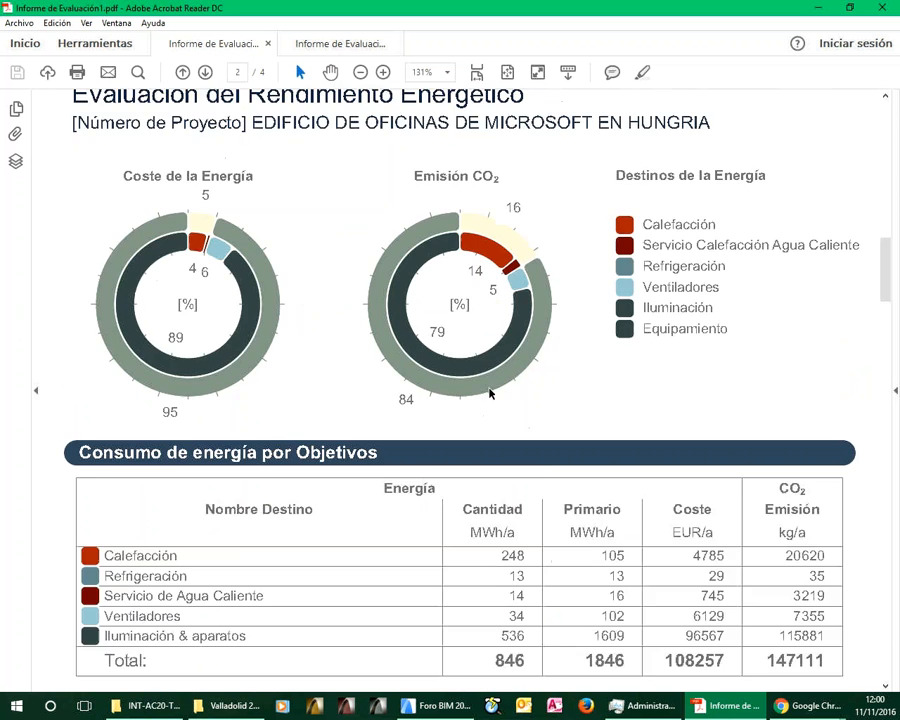
{"action": "scroll", "coordinate": [490, 393], "scroll_direction": "down", "scroll_amount": 7}
{"action": "scroll", "coordinate": [445, 400], "scroll_direction": "down", "scroll_amount": 2}
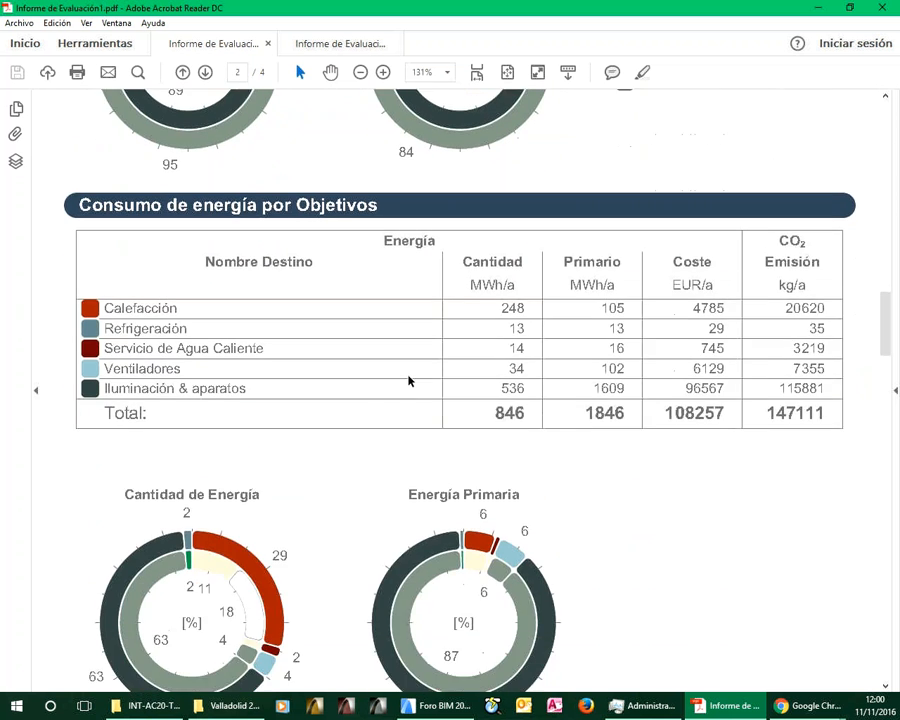
{"action": "left_click", "coordinate": [313, 48]}
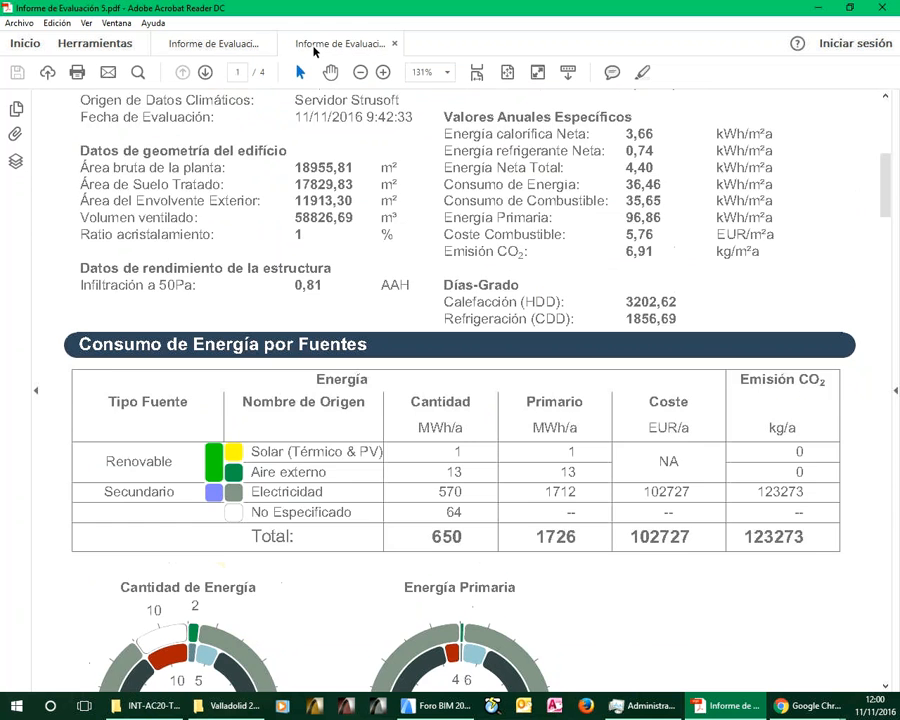
{"action": "scroll", "coordinate": [609, 406], "scroll_direction": "down", "scroll_amount": 7}
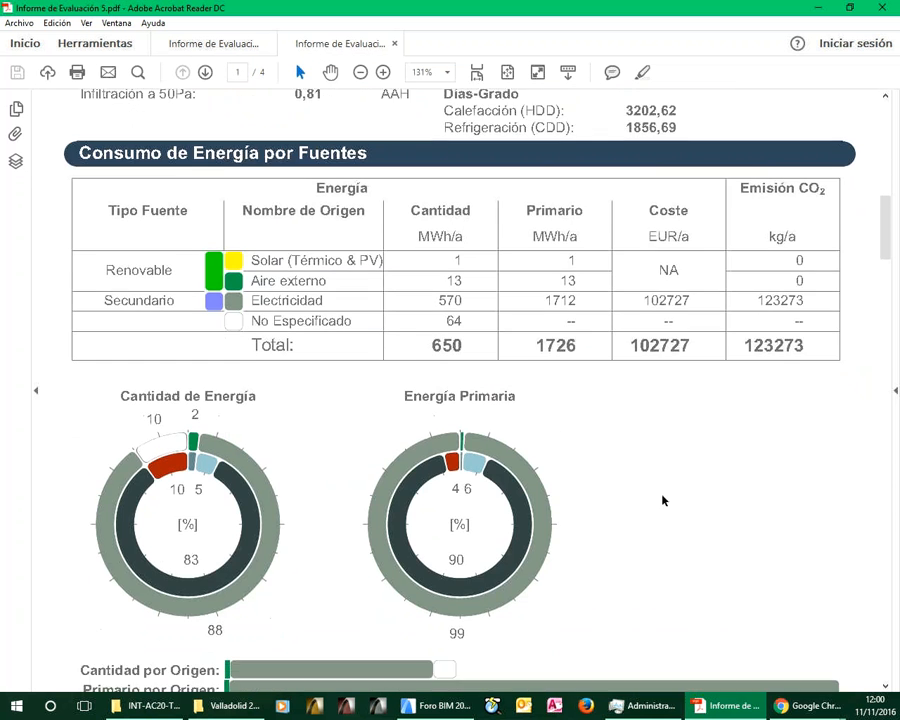
{"action": "scroll", "coordinate": [662, 500], "scroll_direction": "down", "scroll_amount": 20}
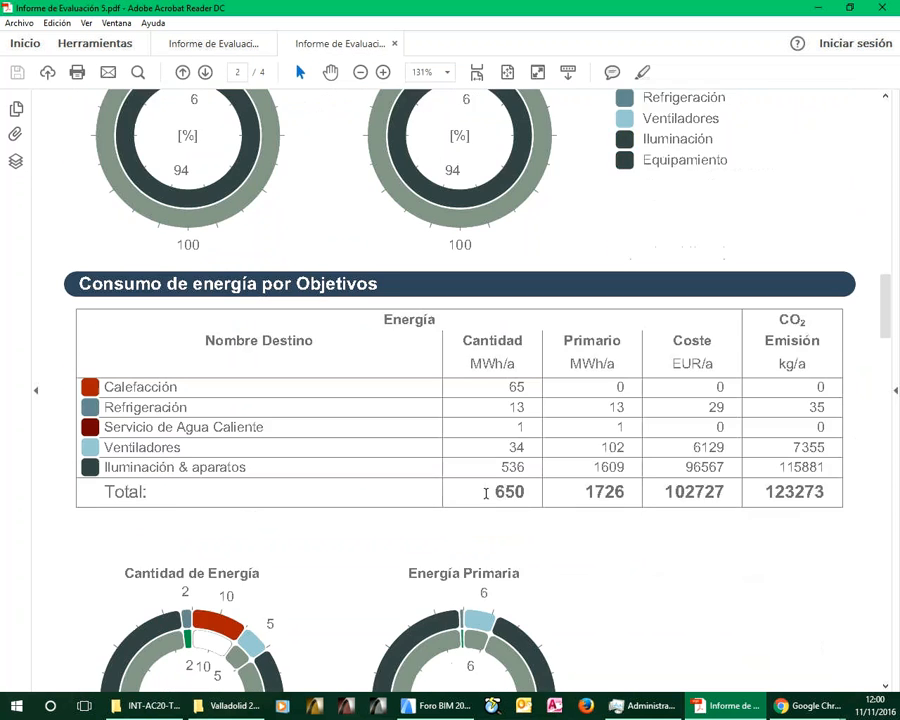
{"action": "left_click", "coordinate": [160, 42]}
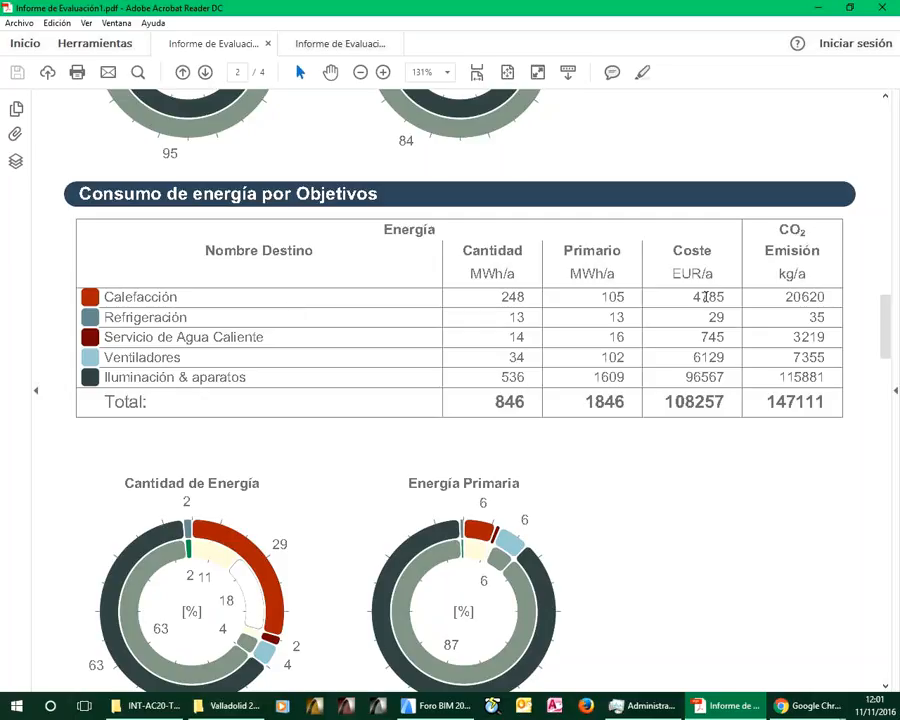
{"action": "left_click", "coordinate": [332, 46]}
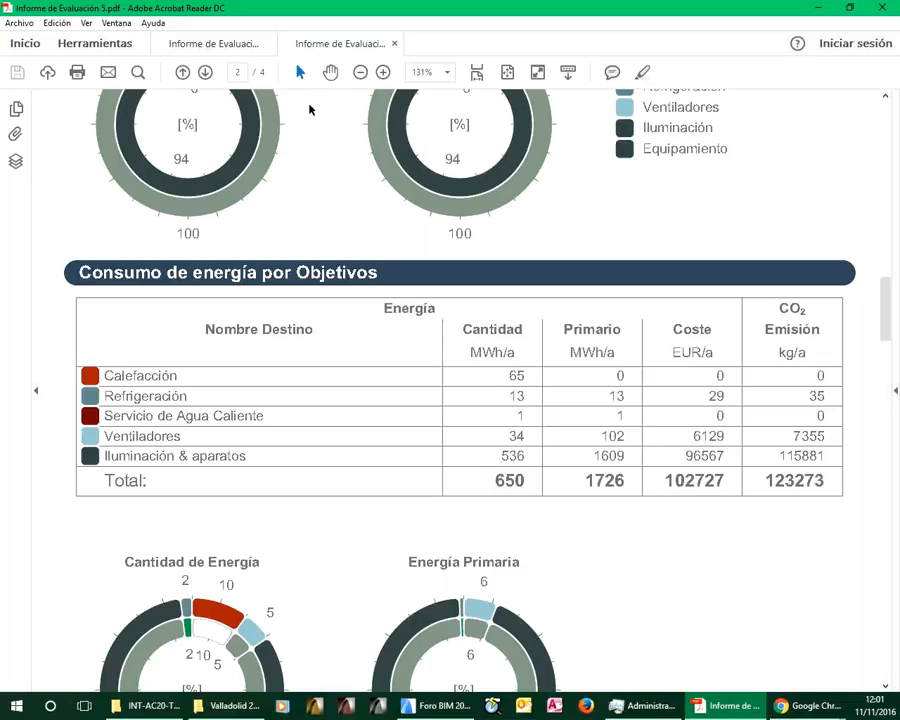
{"action": "left_click", "coordinate": [208, 44]}
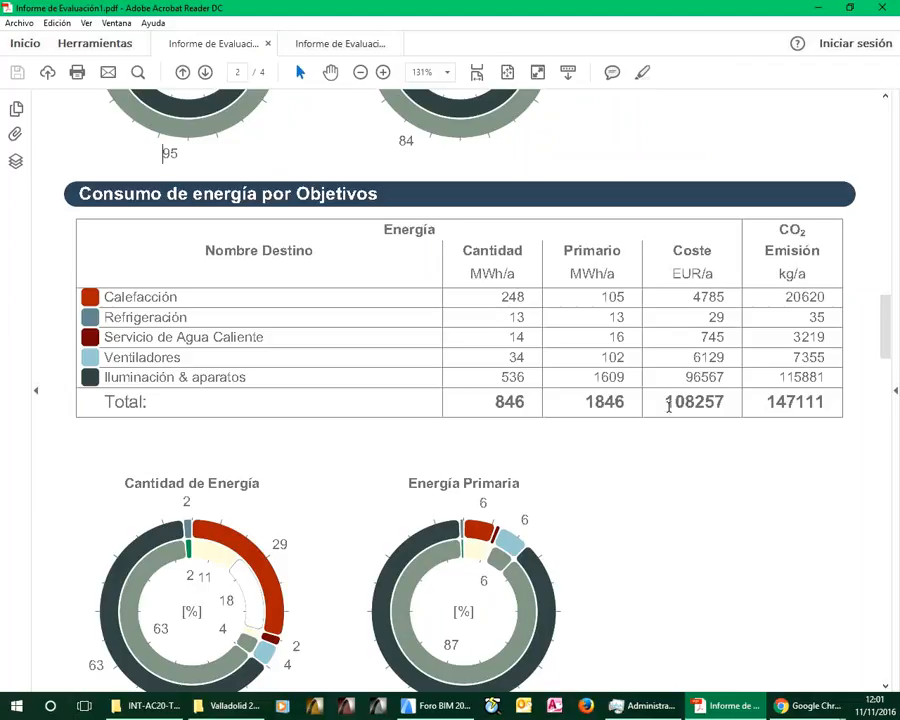
{"action": "left_click", "coordinate": [325, 46]}
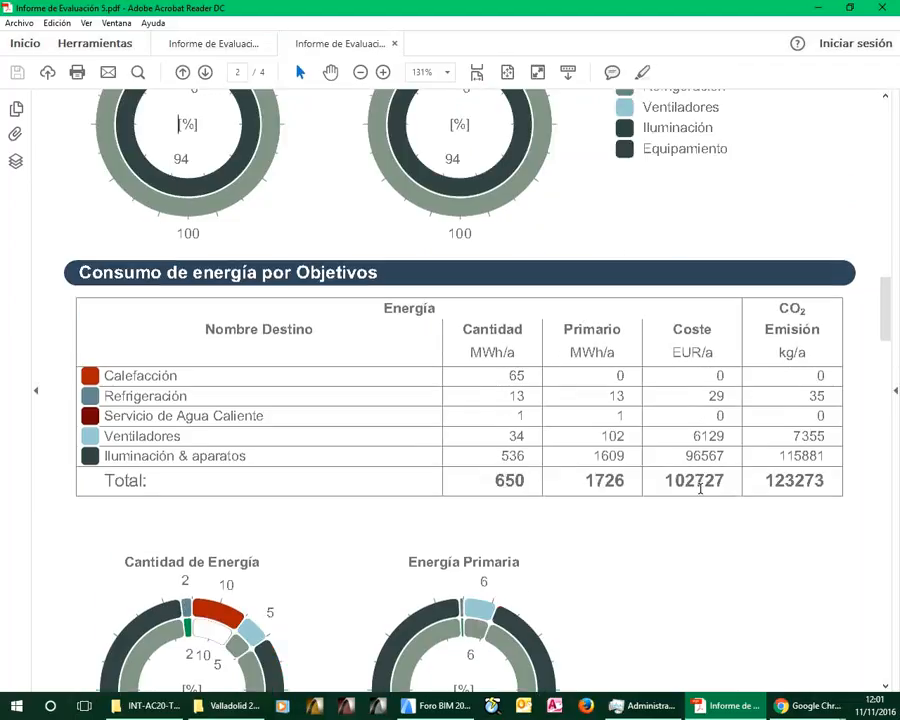
Compare the Balance Energético del Proyecto monthly charts on page 3 of both evaluation reports
{"action": "scroll", "coordinate": [643, 463], "scroll_direction": "down", "scroll_amount": 2}
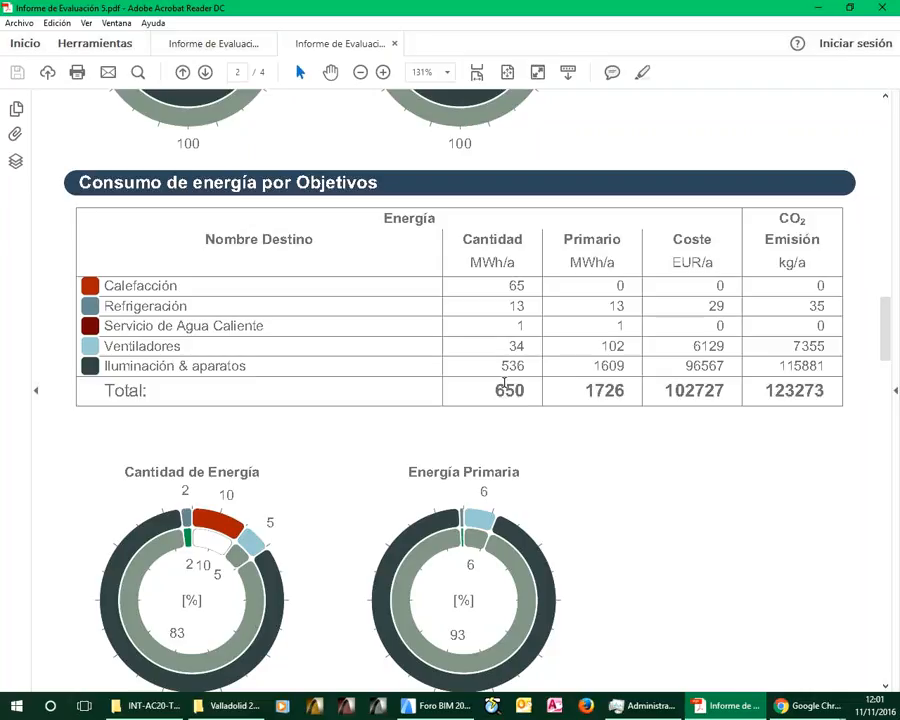
{"action": "scroll", "coordinate": [500, 388], "scroll_direction": "down", "scroll_amount": 1}
{"action": "scroll", "coordinate": [505, 388], "scroll_direction": "down", "scroll_amount": 10}
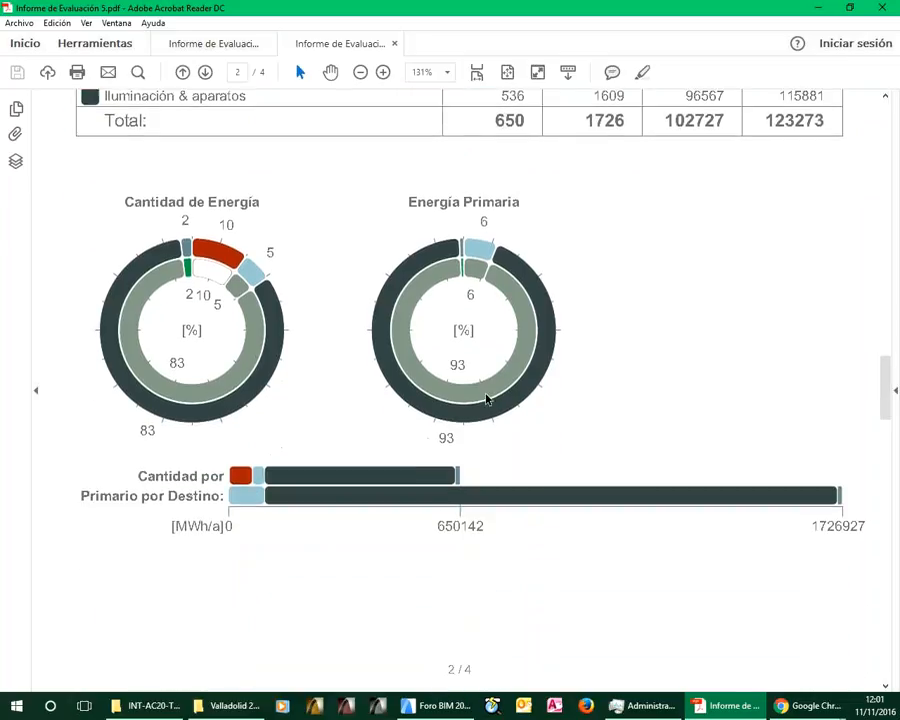
{"action": "scroll", "coordinate": [487, 399], "scroll_direction": "down", "scroll_amount": 4}
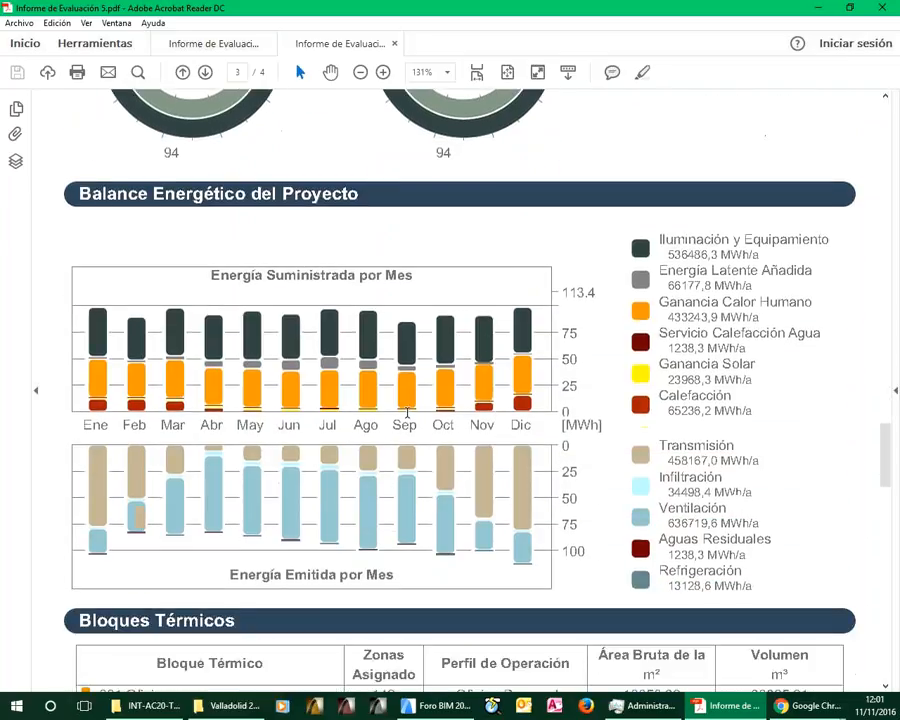
{"action": "scroll", "coordinate": [345, 190], "scroll_direction": "down", "scroll_amount": 1}
{"action": "left_click", "coordinate": [222, 46]}
{"action": "scroll", "coordinate": [454, 390], "scroll_direction": "down", "scroll_amount": 1}
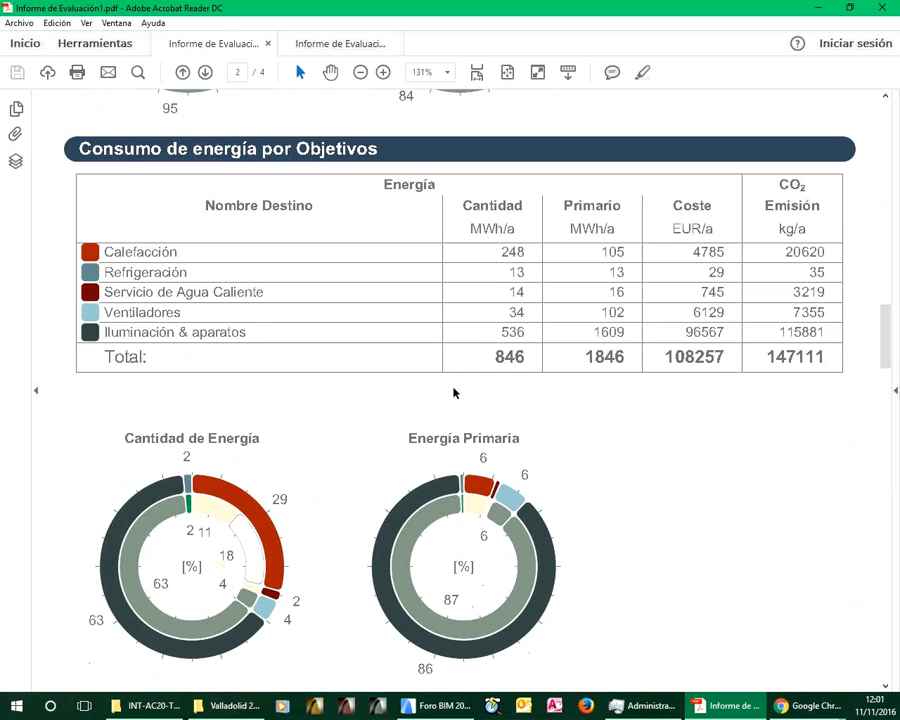
{"action": "scroll", "coordinate": [405, 367], "scroll_direction": "down", "scroll_amount": 12}
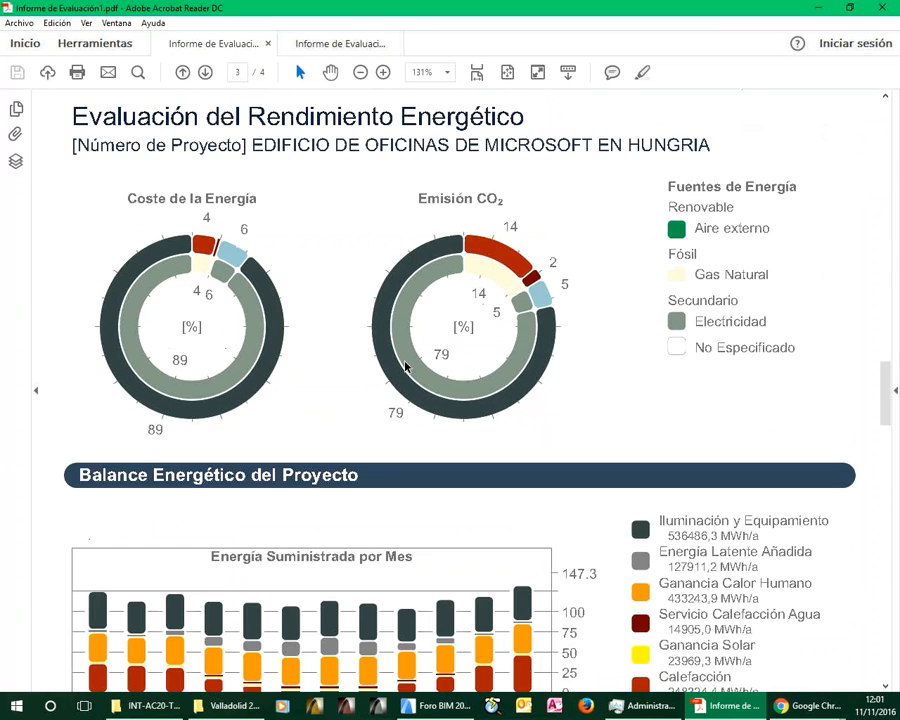
{"action": "scroll", "coordinate": [405, 367], "scroll_direction": "down", "scroll_amount": 3}
{"action": "scroll", "coordinate": [420, 402], "scroll_direction": "down", "scroll_amount": 4}
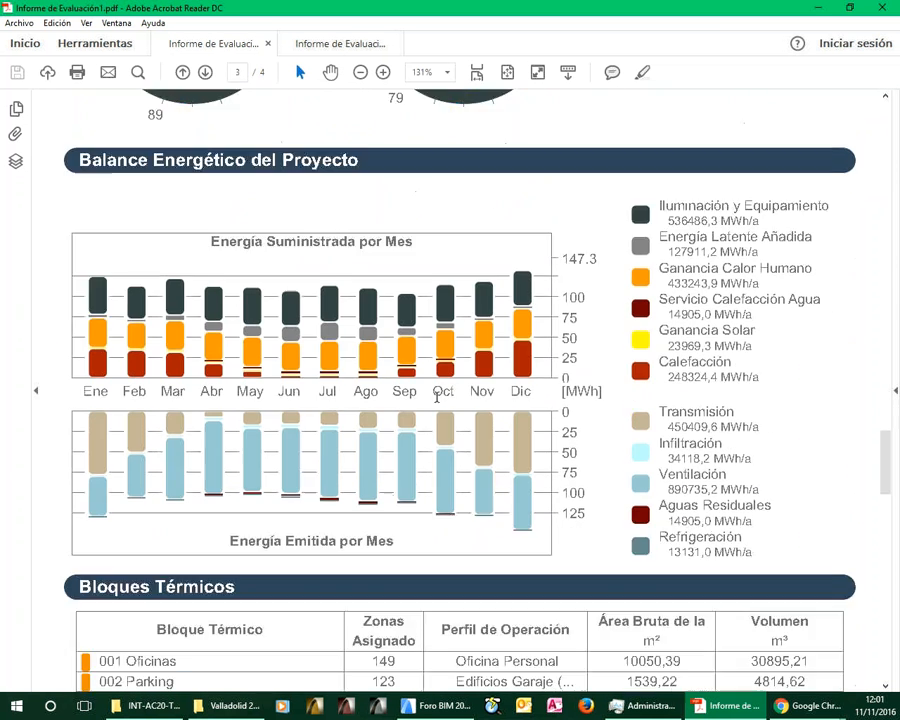
{"action": "left_click", "coordinate": [300, 46]}
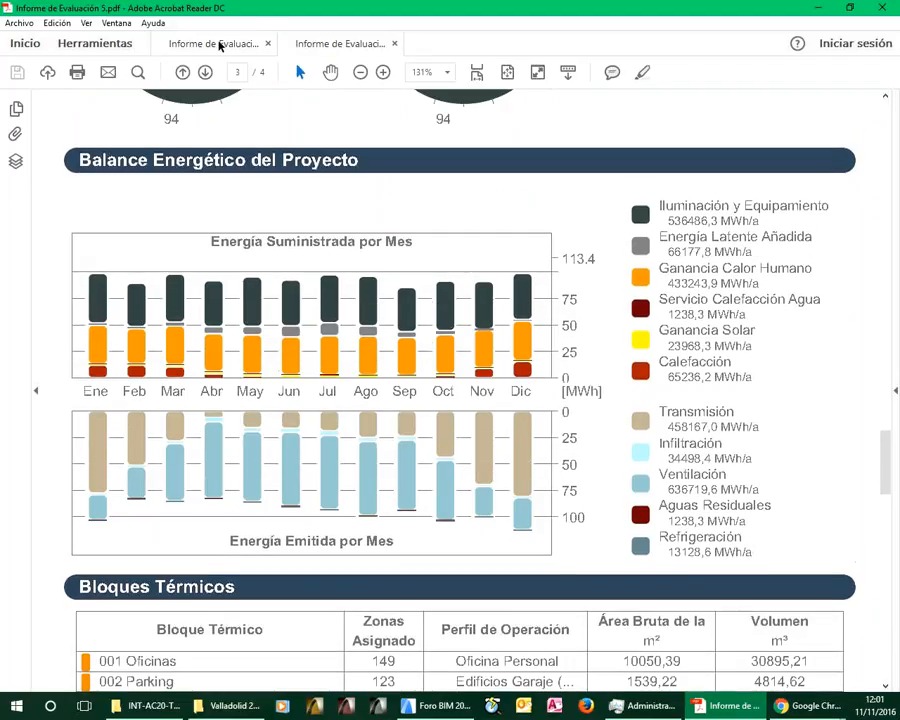
Compare the annual supplied and emitted energy legends beside the monthly charts in Informe de Evaluación1.pdf and Informe de Evaluación 5.pdf, especially Calefacción and Ventilación
{"action": "left_click", "coordinate": [218, 44]}
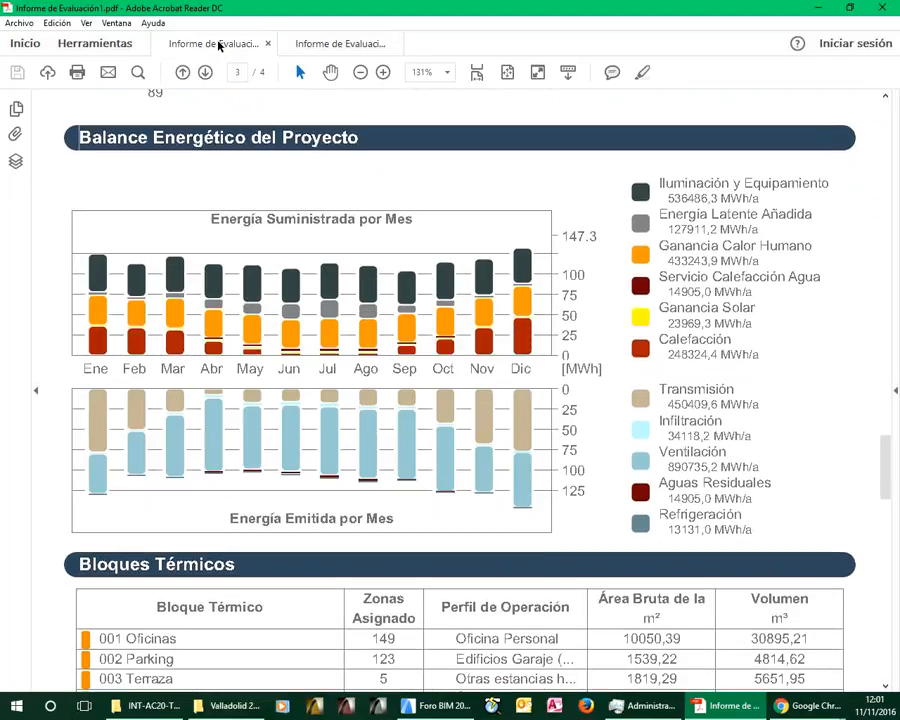
{"action": "left_click", "coordinate": [313, 48]}
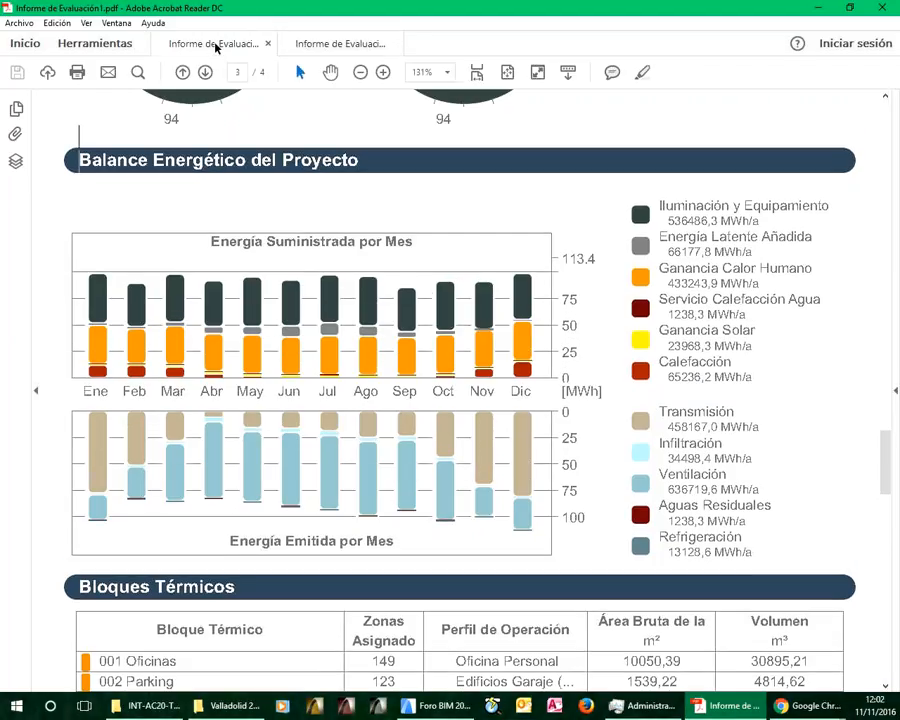
{"action": "left_click", "coordinate": [215, 47]}
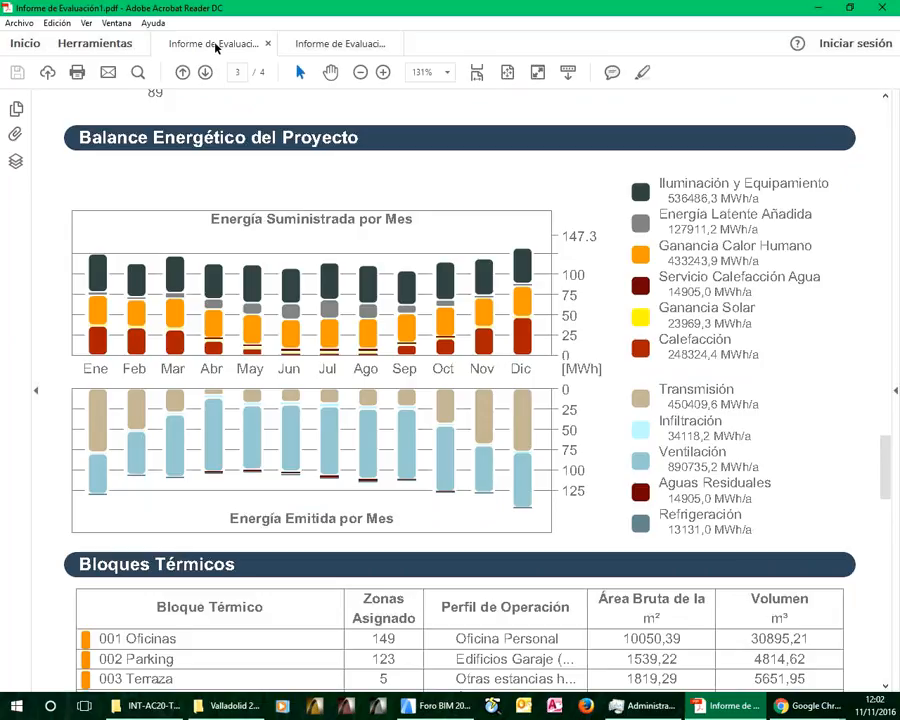
{"action": "left_click", "coordinate": [335, 45]}
{"action": "left_click", "coordinate": [210, 42]}
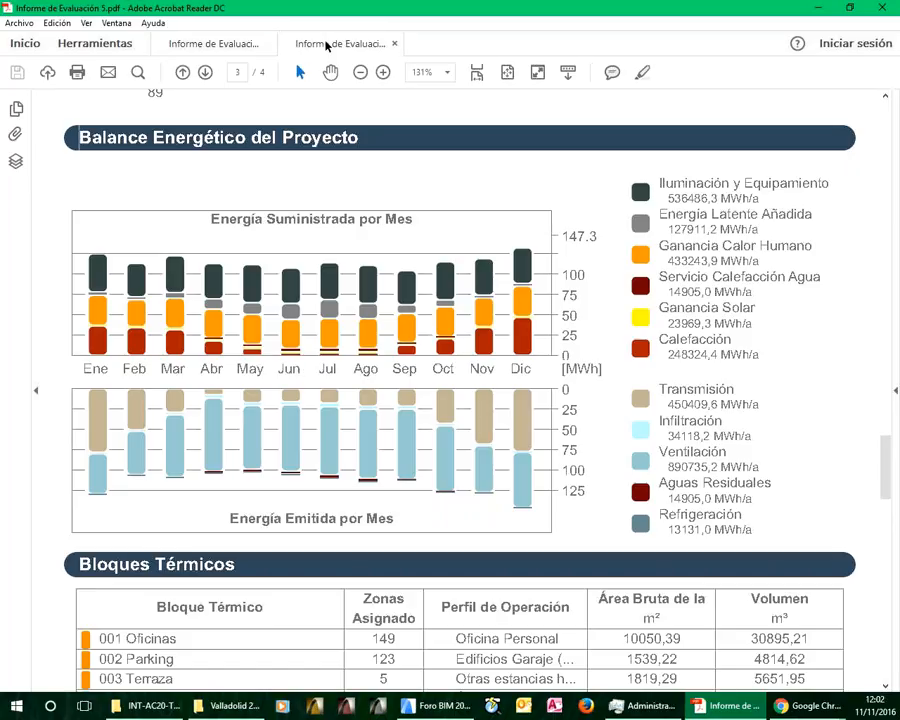
{"action": "left_click", "coordinate": [328, 44]}
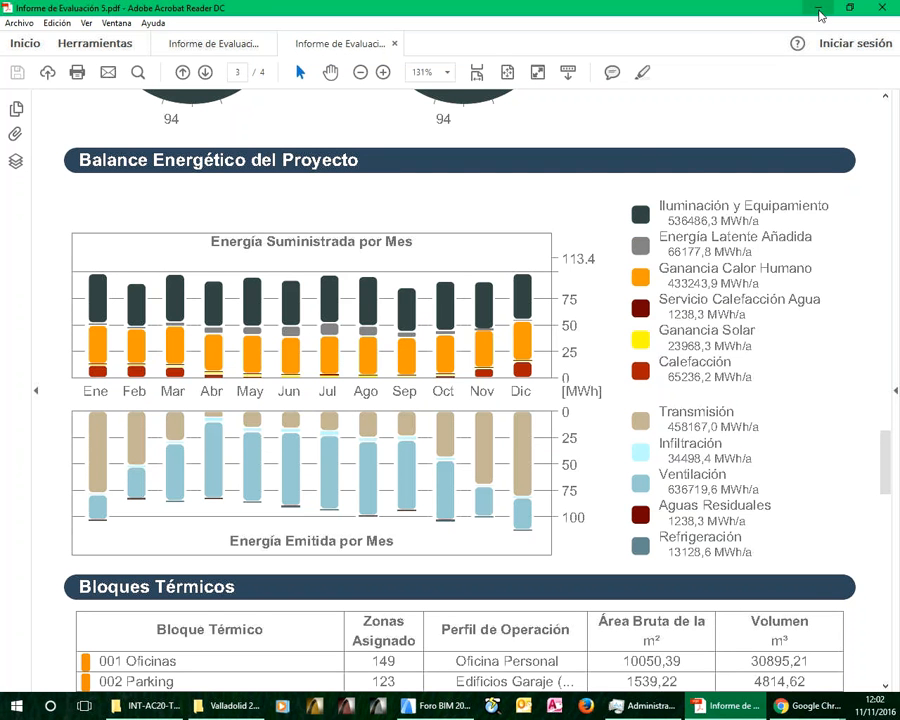
Minimize the evaluation reports in Acrobat Reader and switch to Google Chrome
{"action": "left_click", "coordinate": [818, 15]}
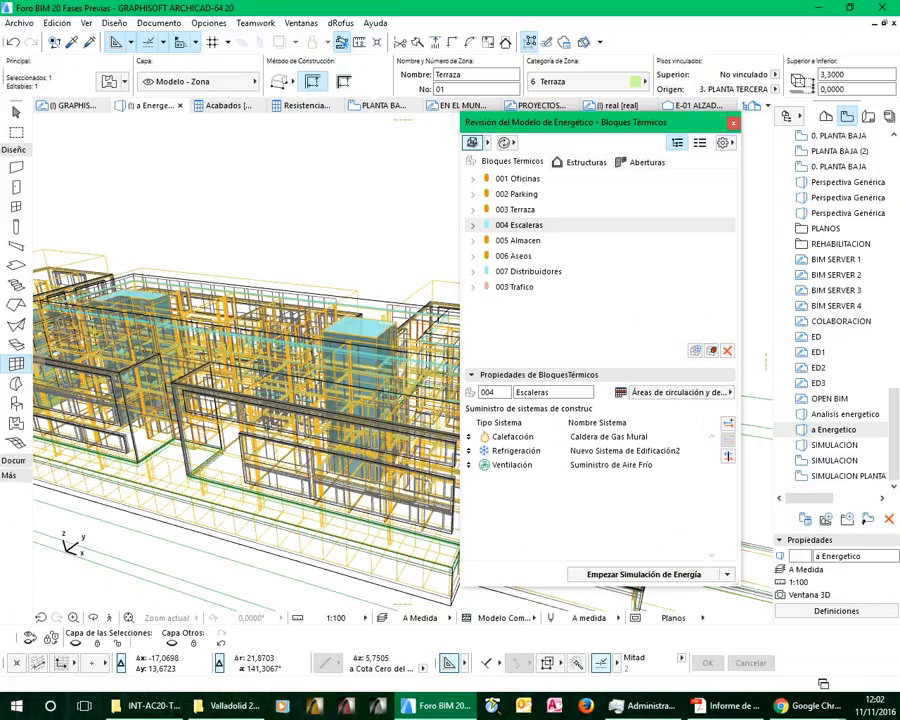
{"action": "key", "text": "alt+Tab"}
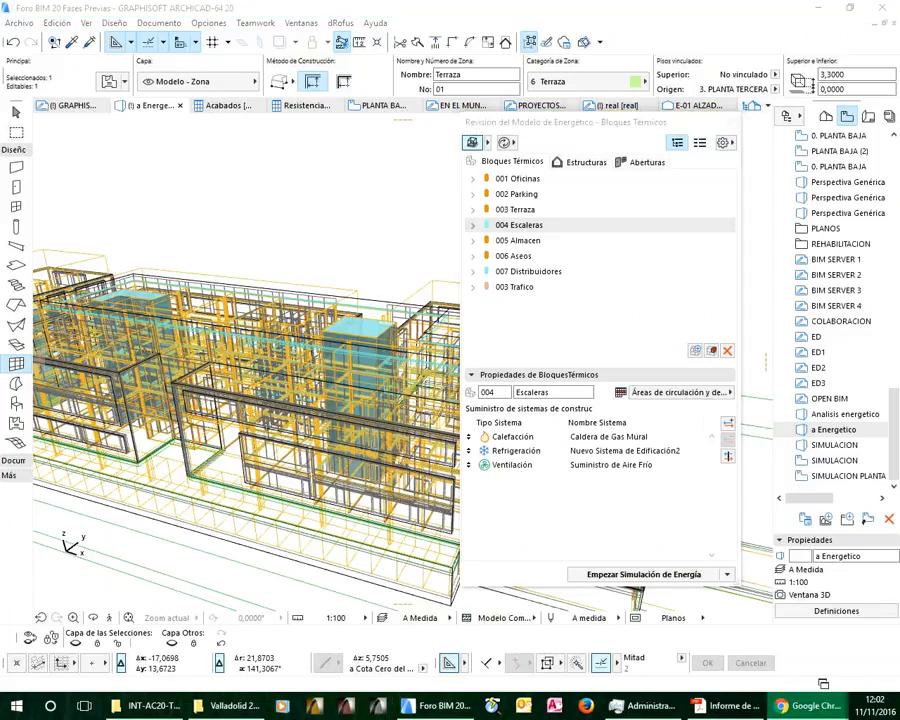